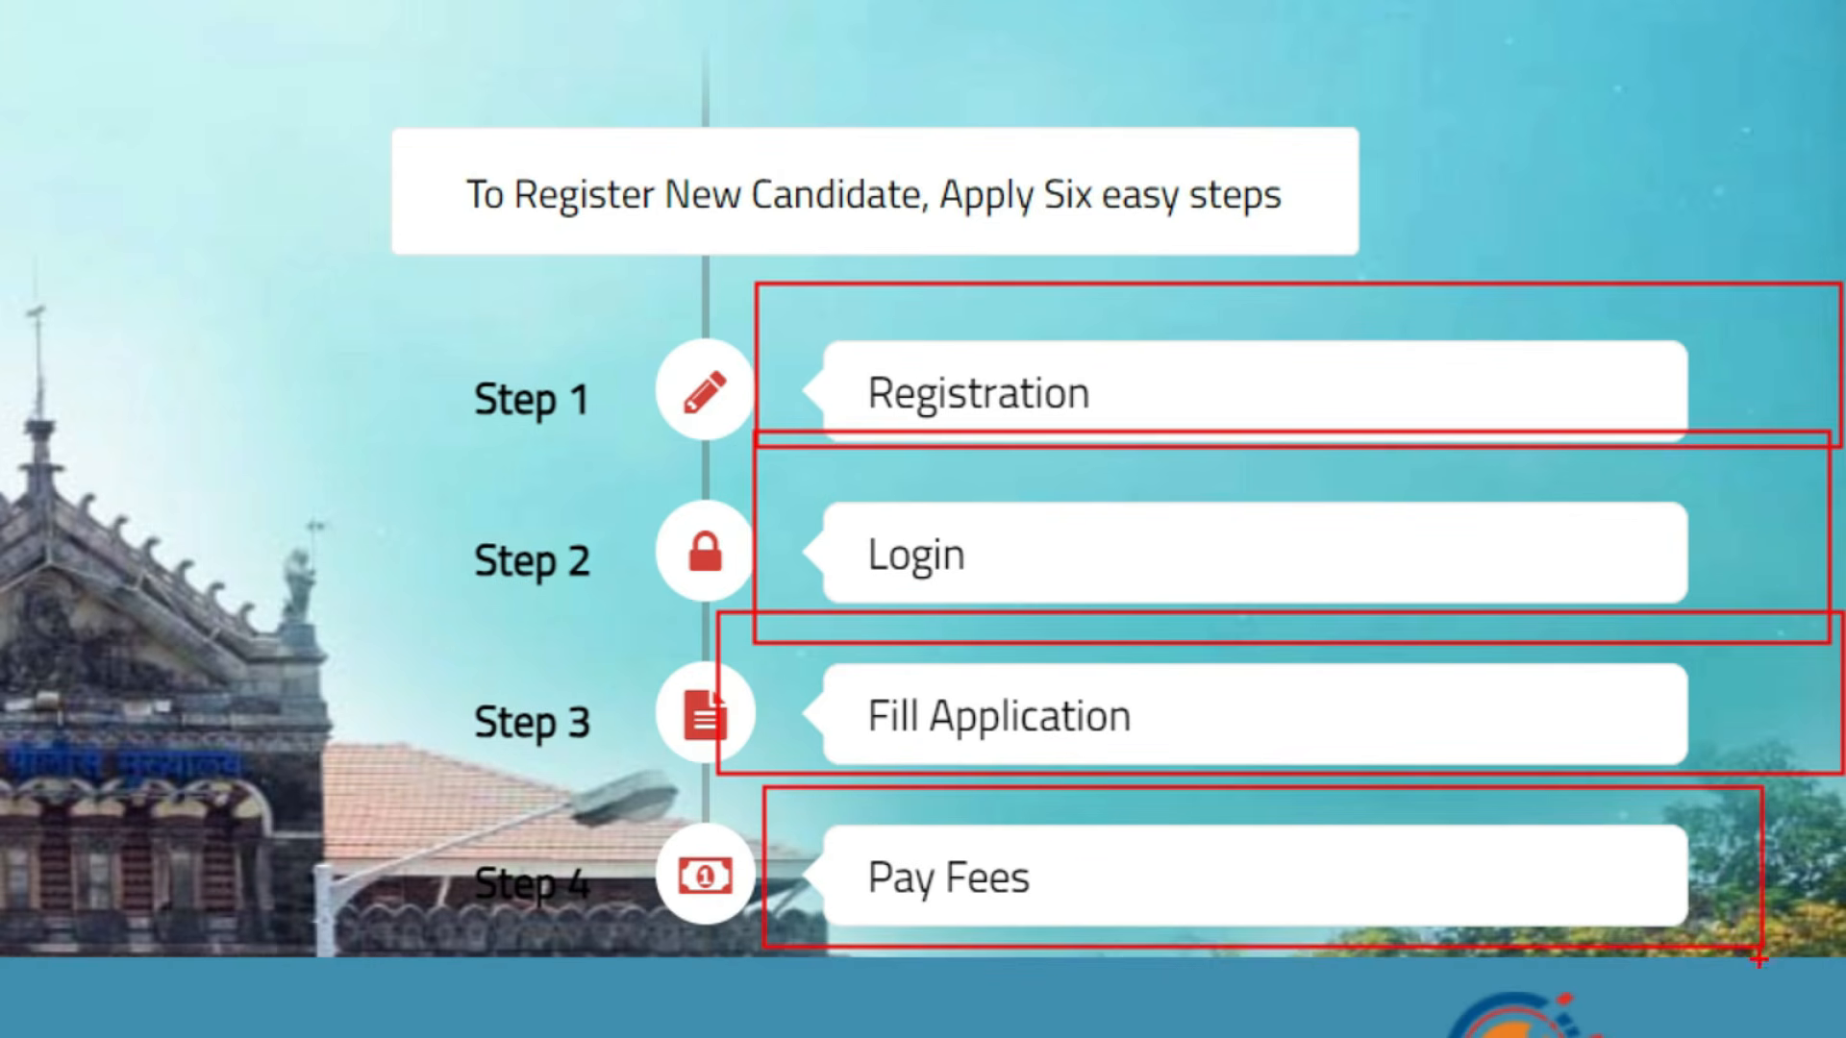
- Open the new candidate Registration form from the login page
mouse_move(1161, 356)
mouse_down()
mouse_move(1263, 444)
mouse_move(1450, 297)
mouse_up()
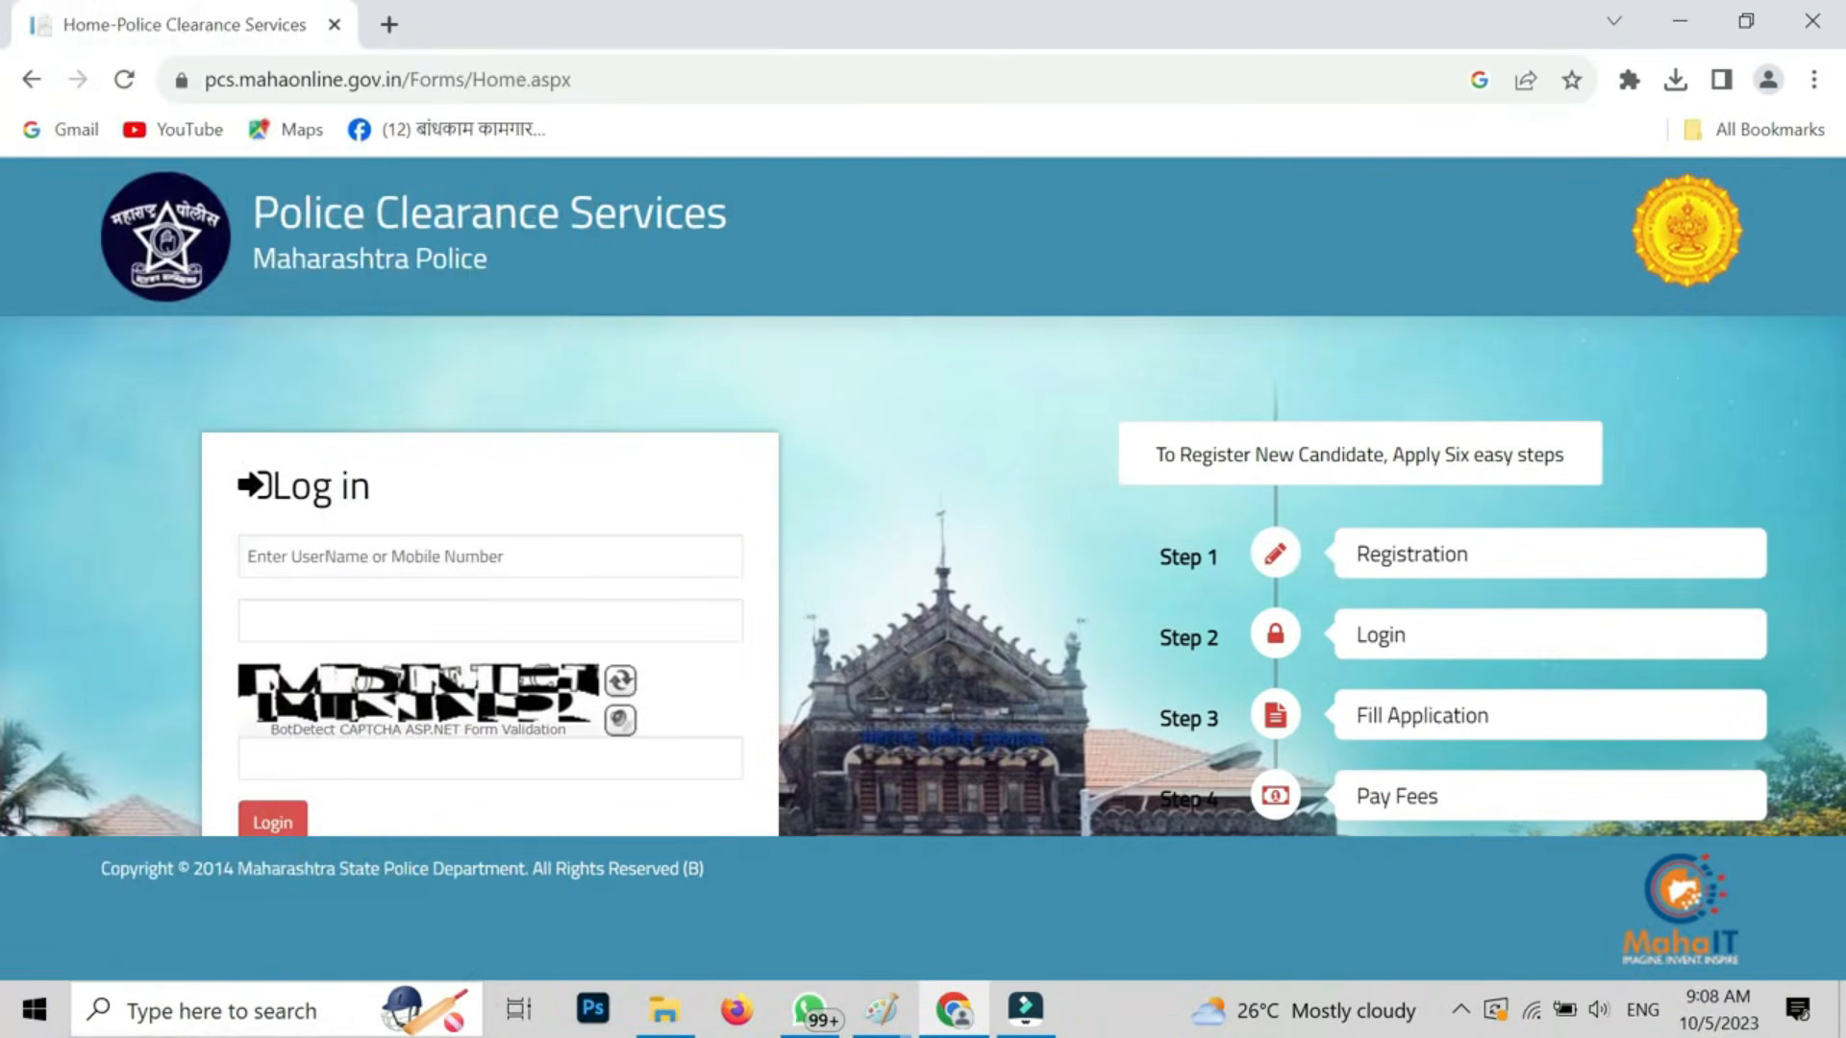
key(ctrl+minus)
key(ctrl+minus)
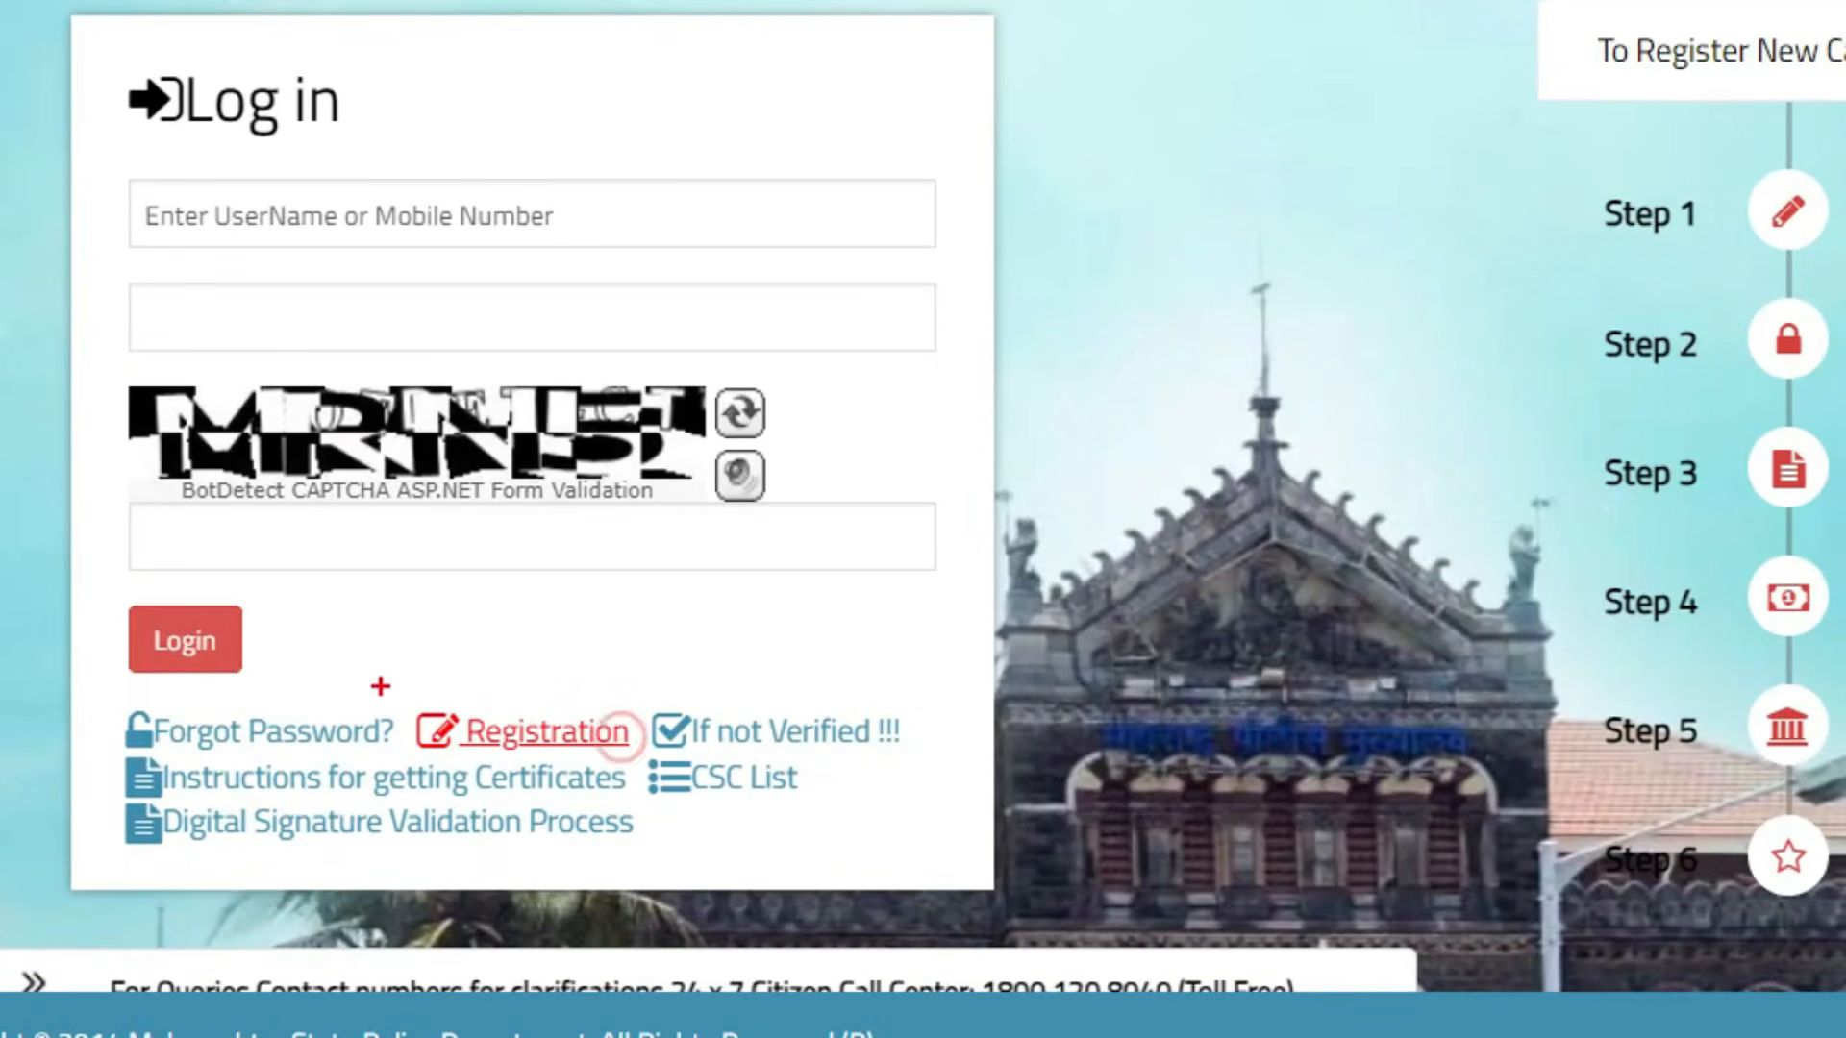
click(563, 724)
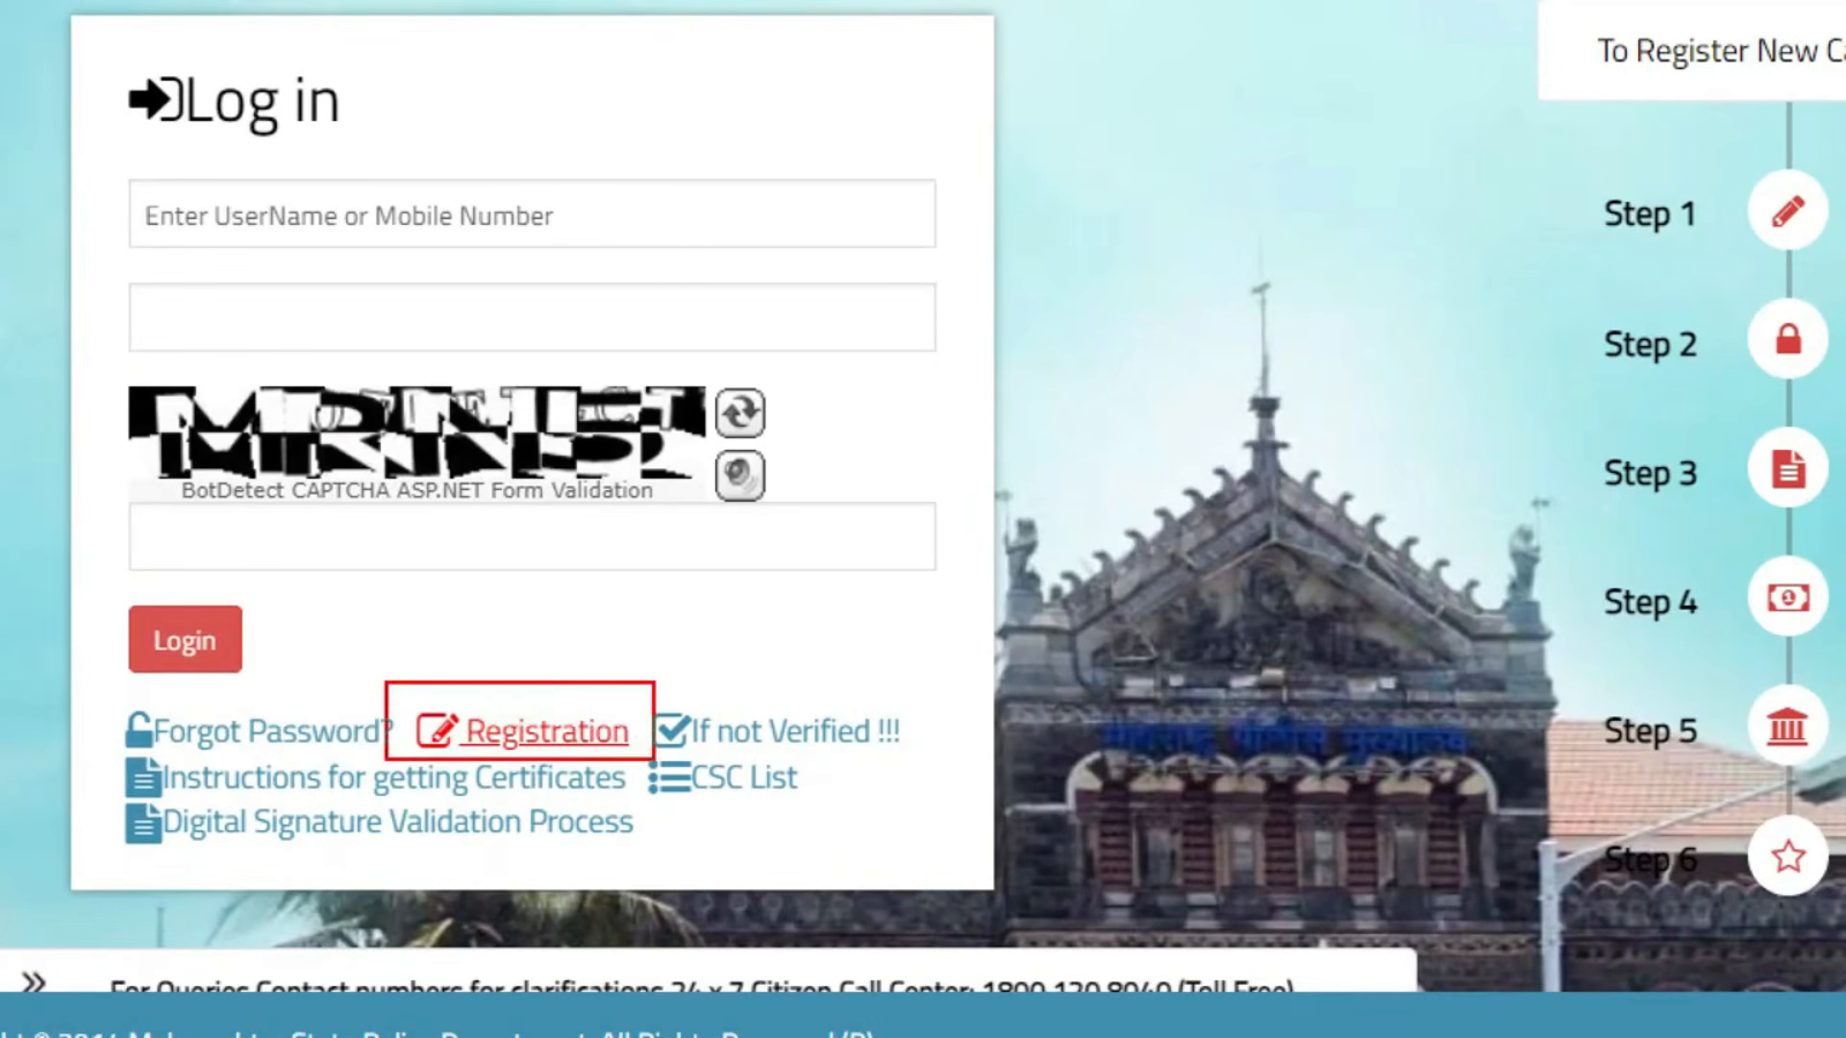
click(600, 740)
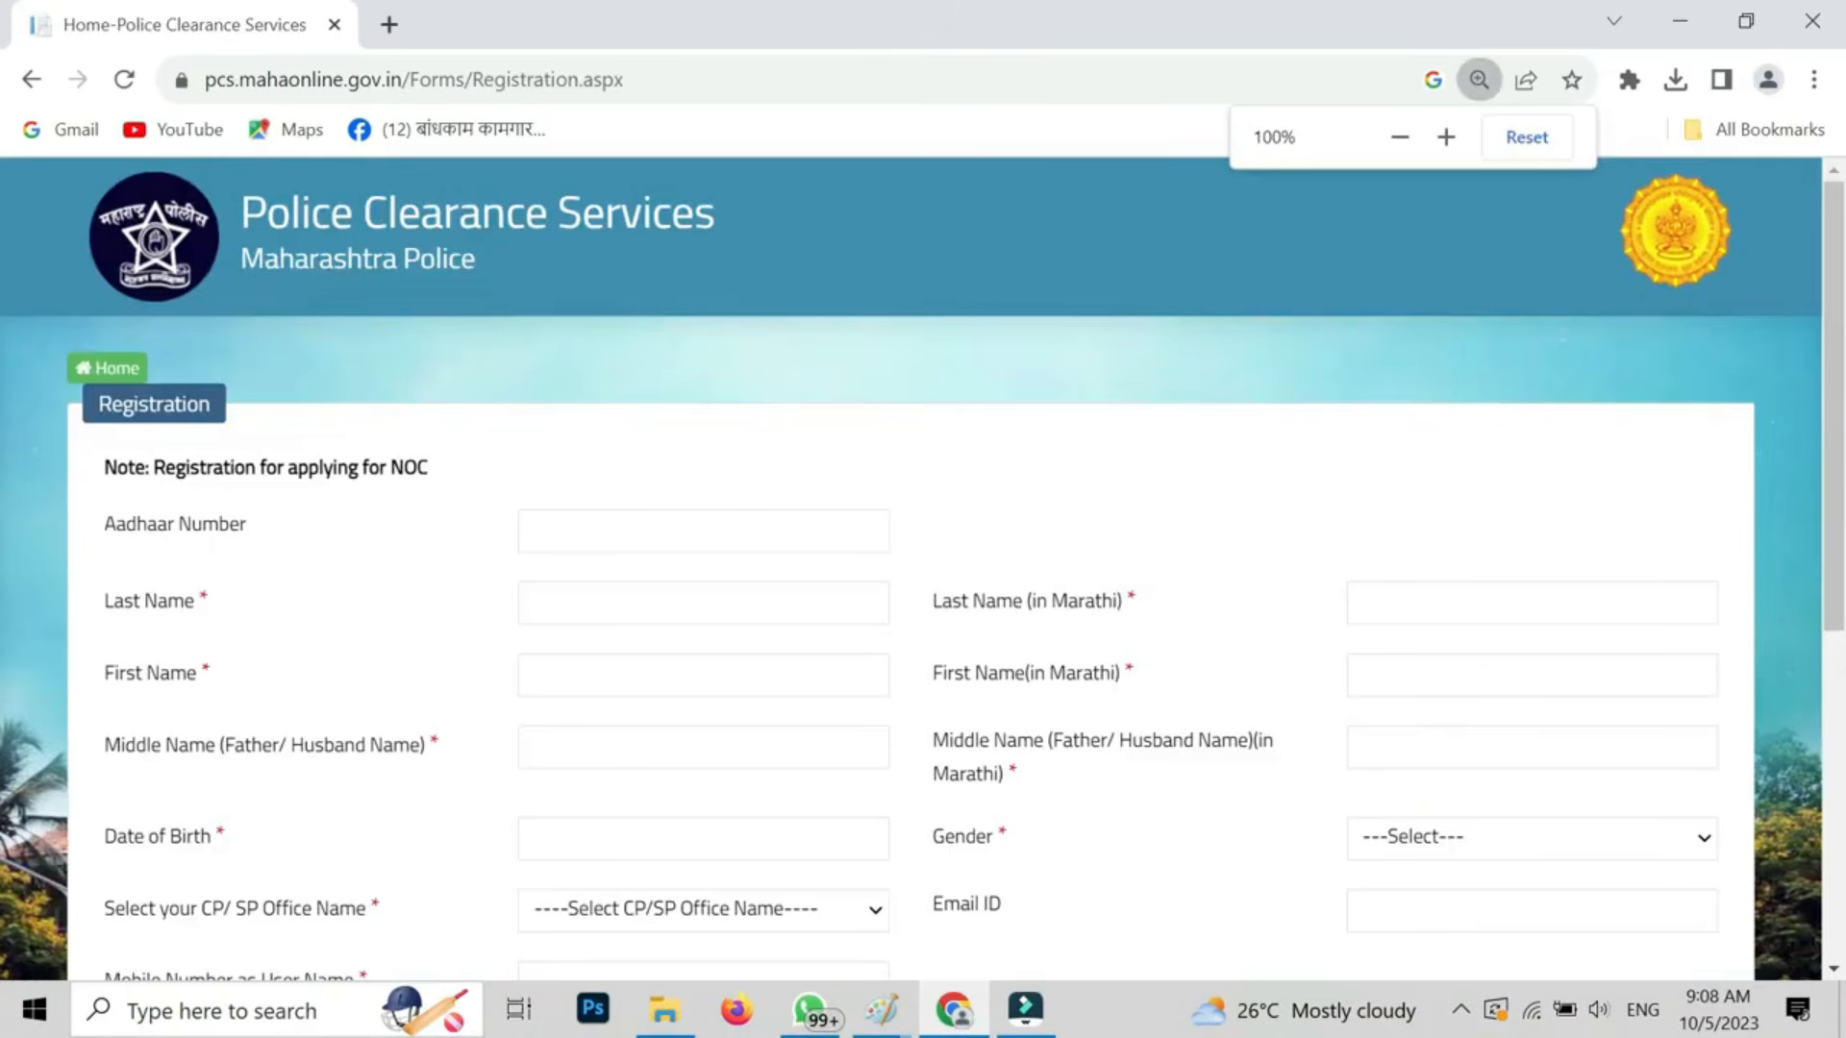
scroll(923, 567, down, 2)
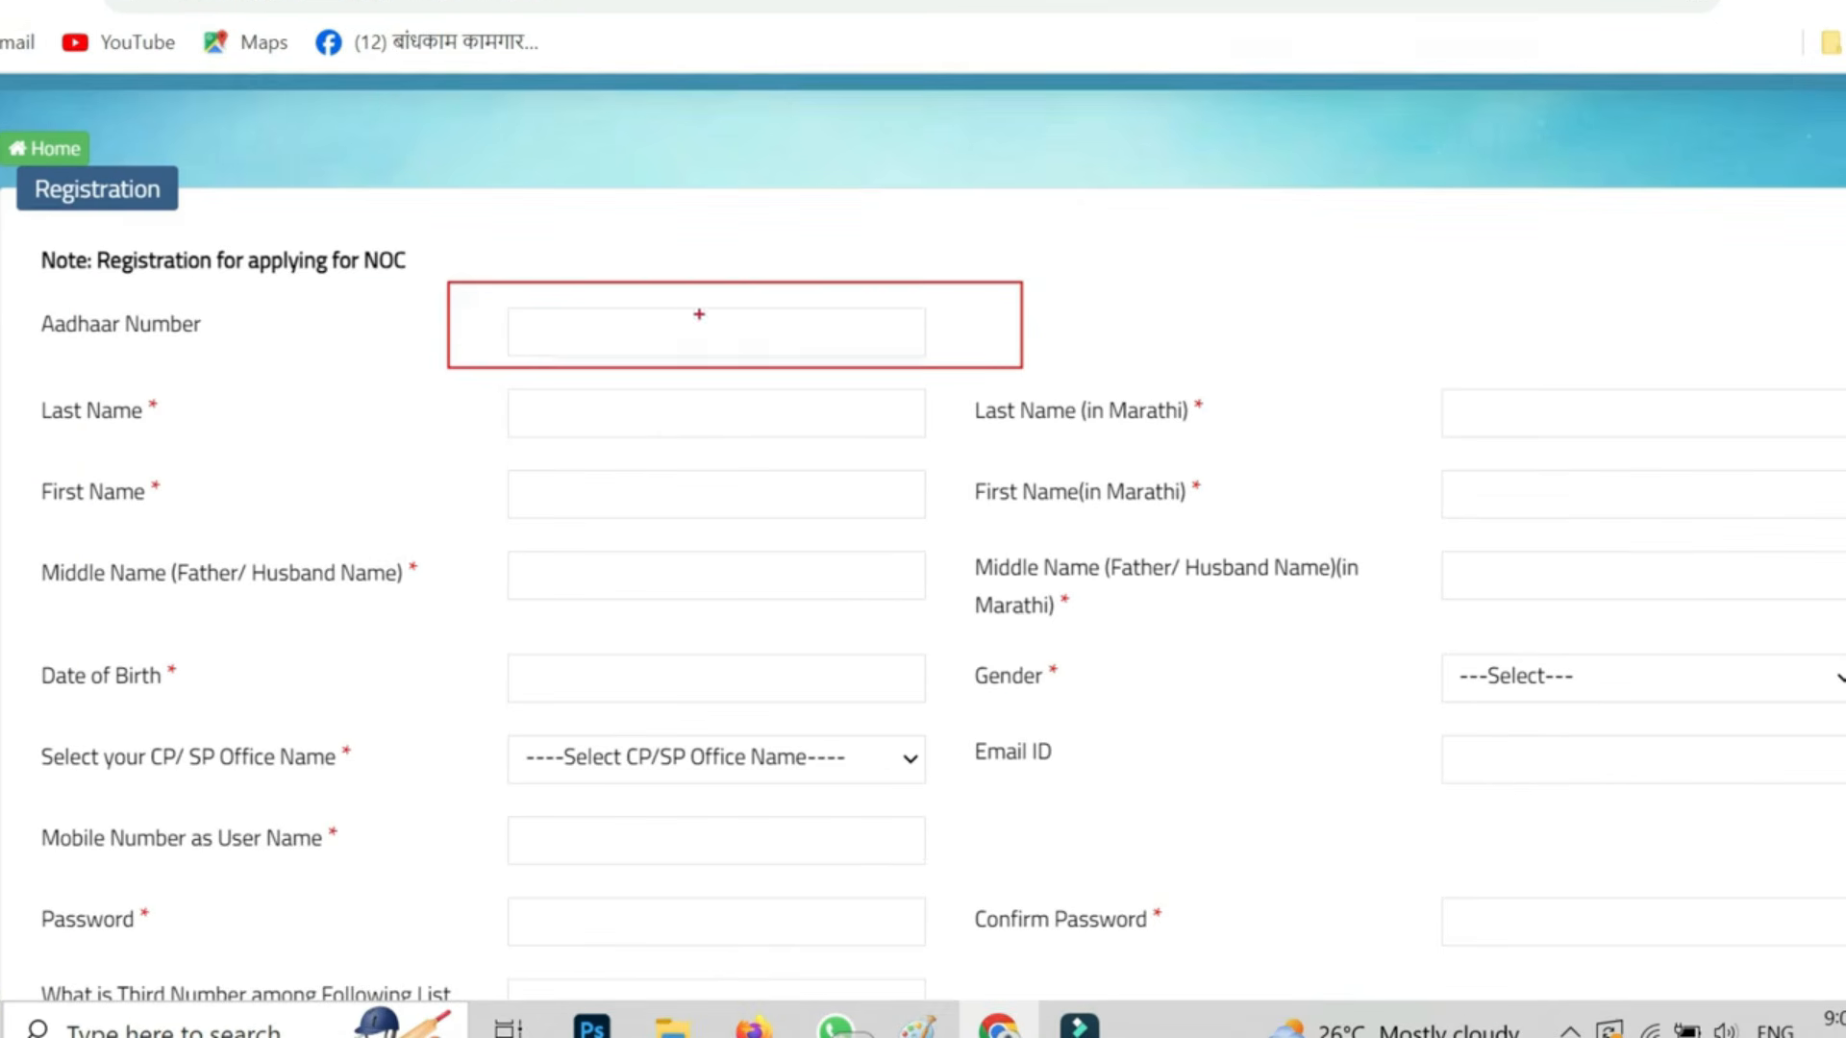
drag(945, 318, 1097, 296)
key(Escape)
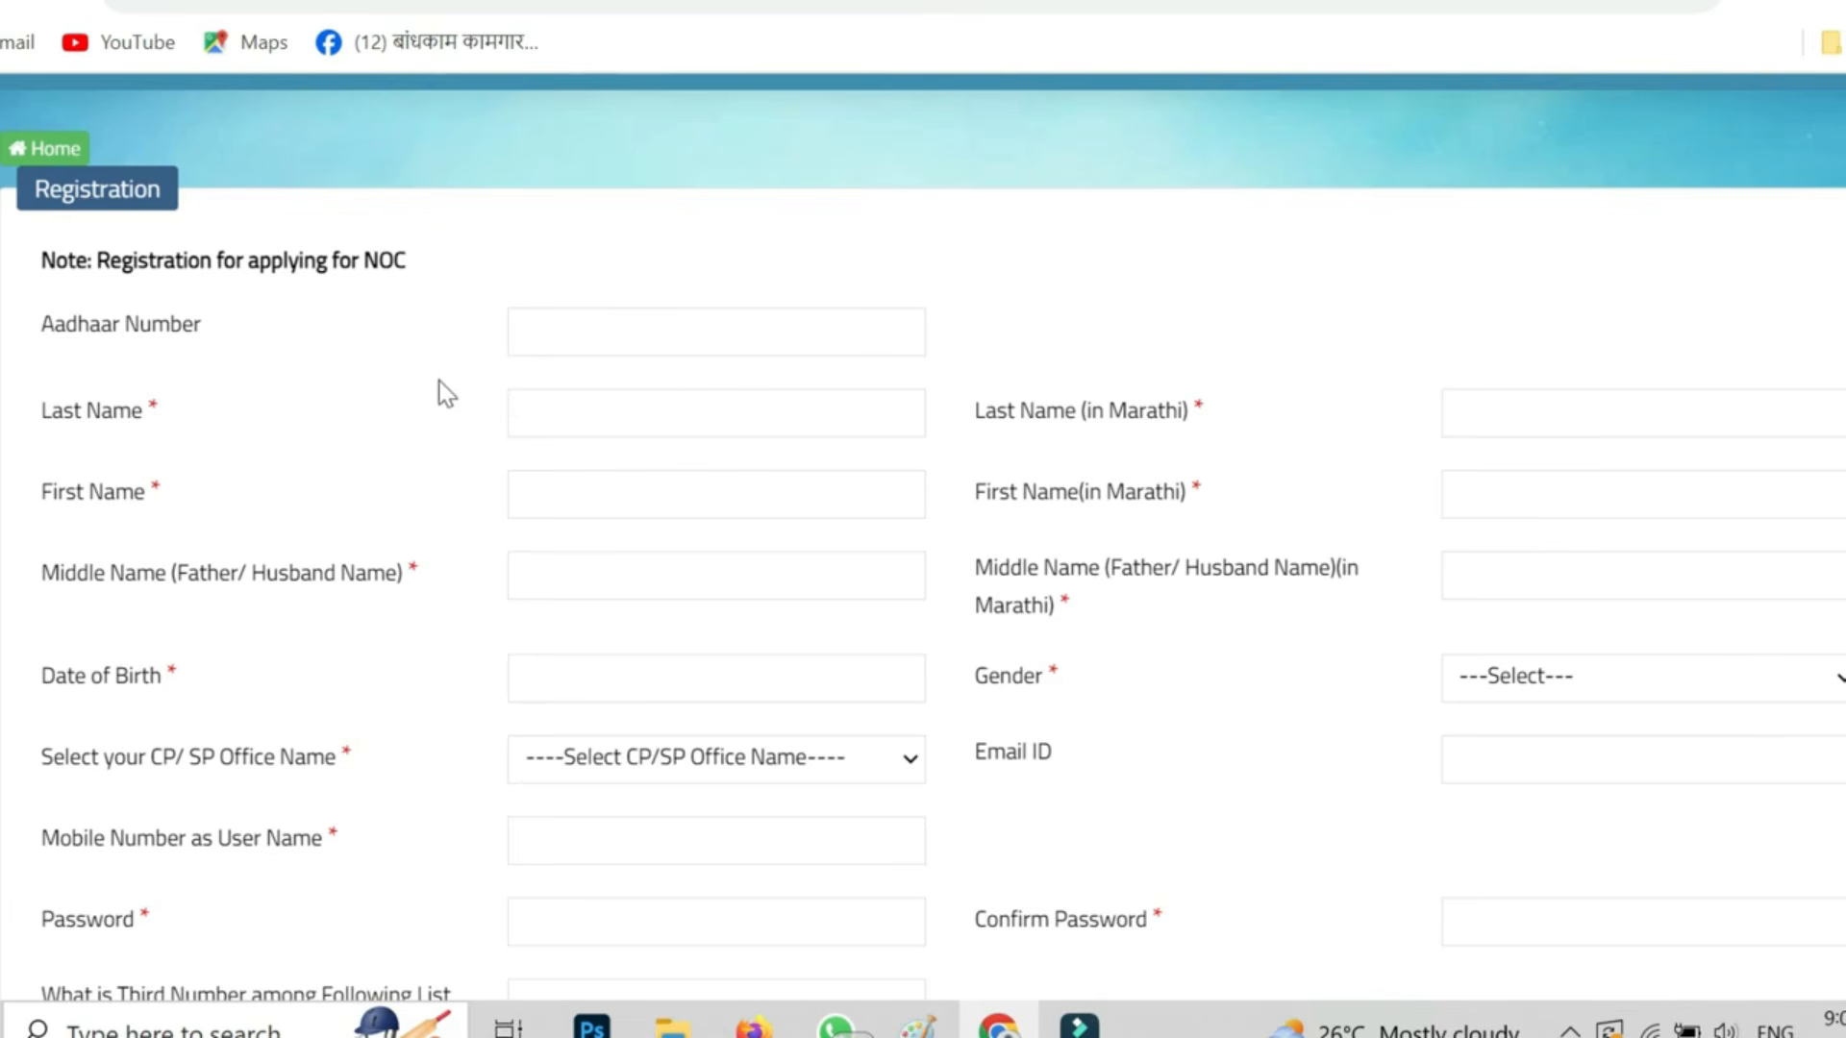
drag(468, 367, 895, 448)
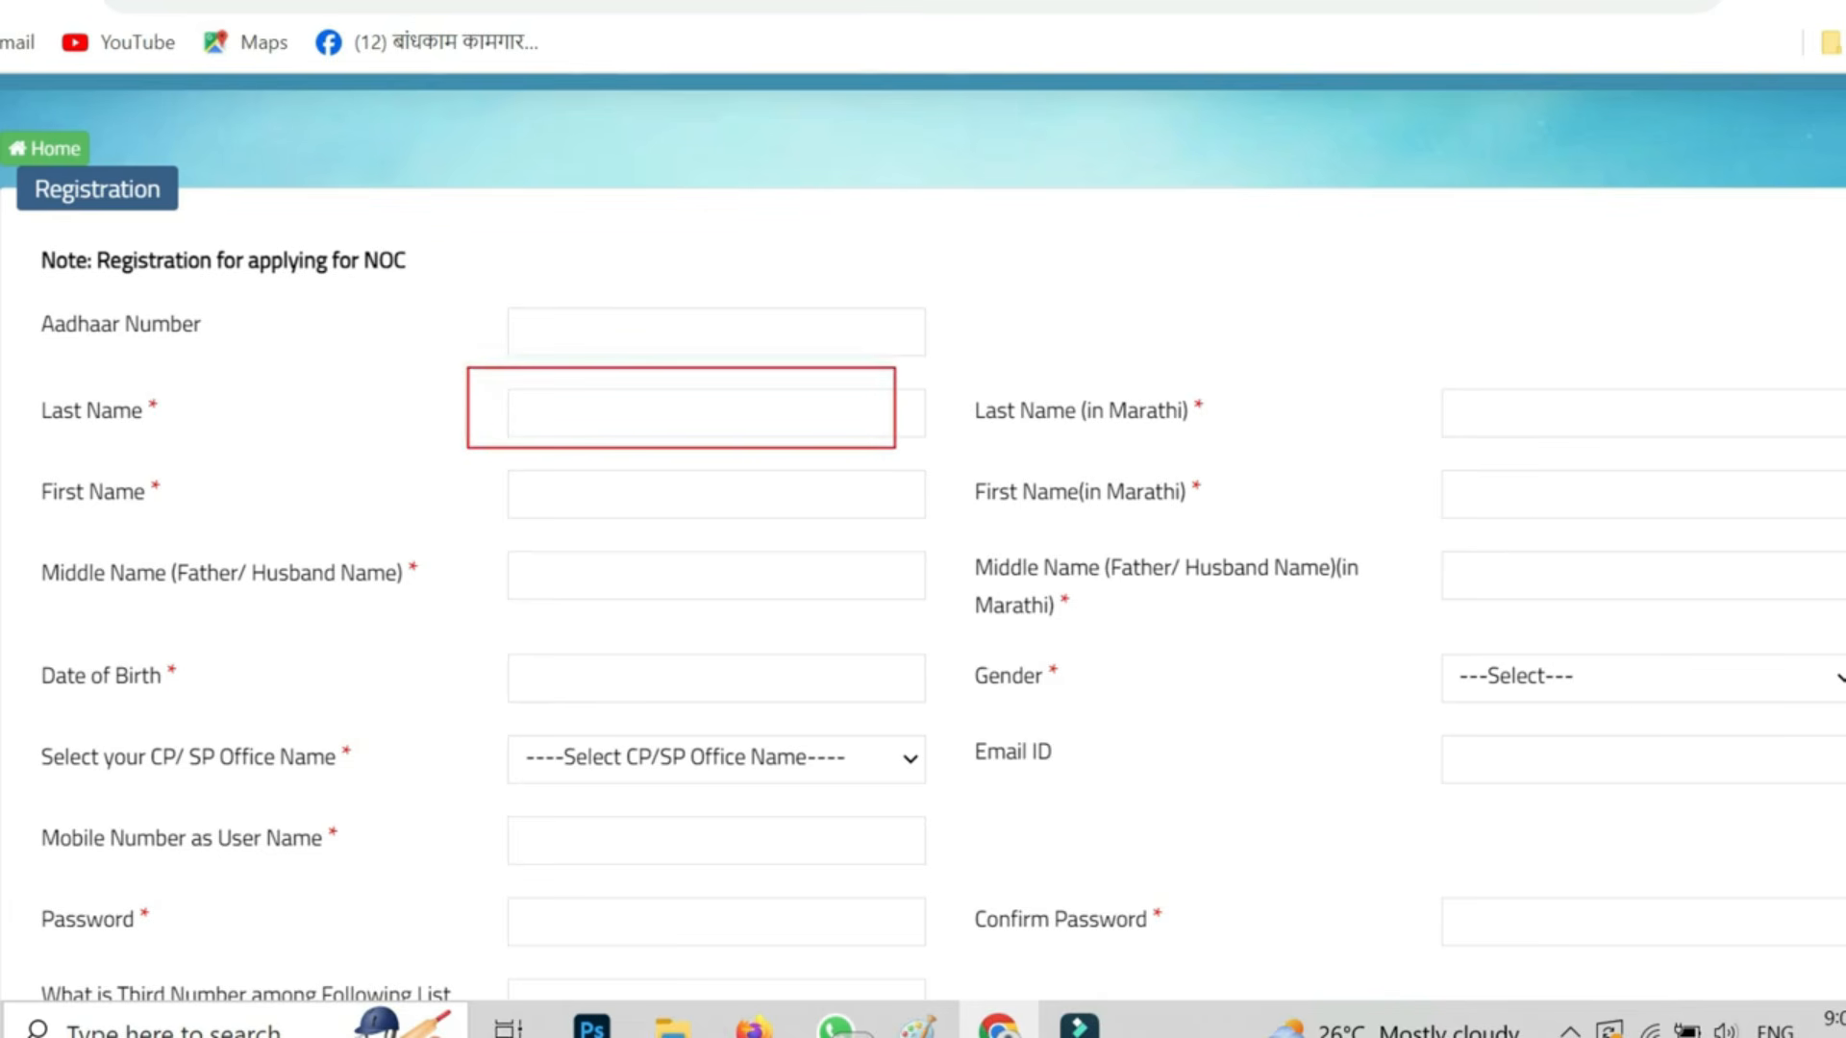
mouse_move(1393, 367)
mouse_down()
mouse_move(1780, 466)
mouse_move(1841, 459)
mouse_up()
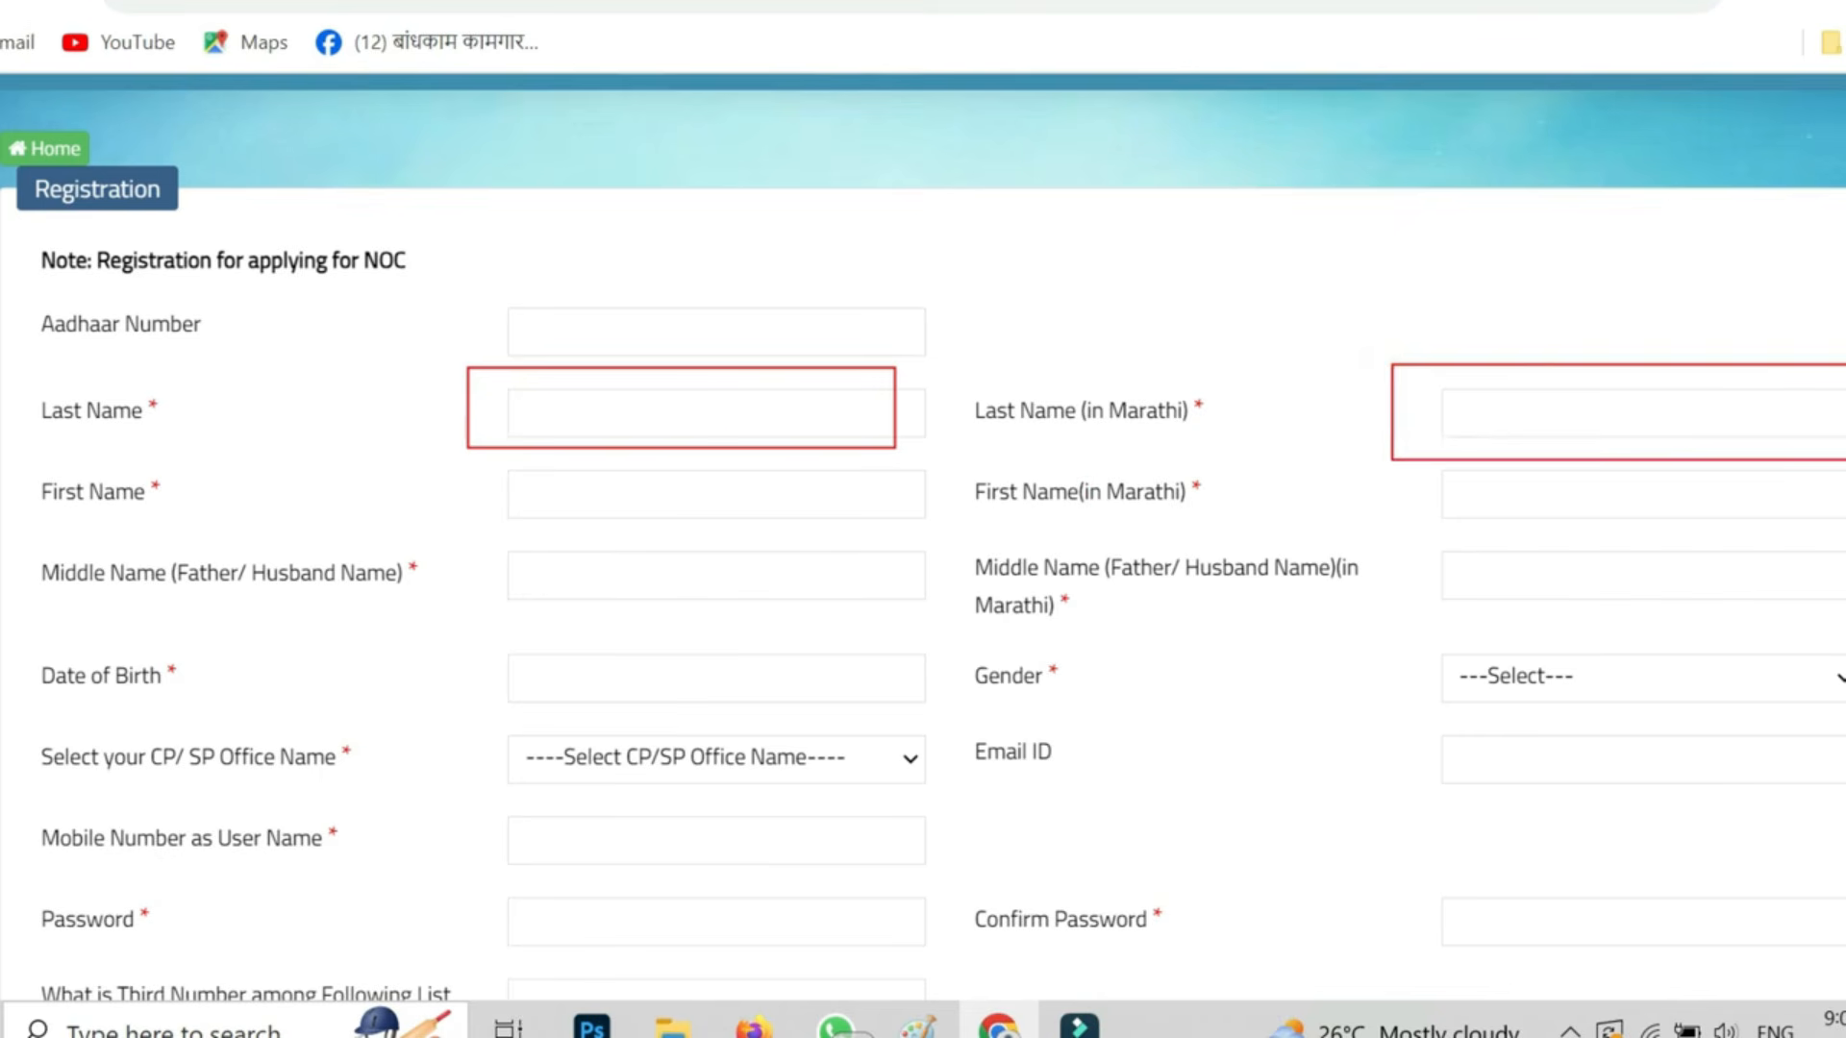
mouse_move(487, 452)
mouse_down()
mouse_move(726, 542)
mouse_move(981, 543)
mouse_up()
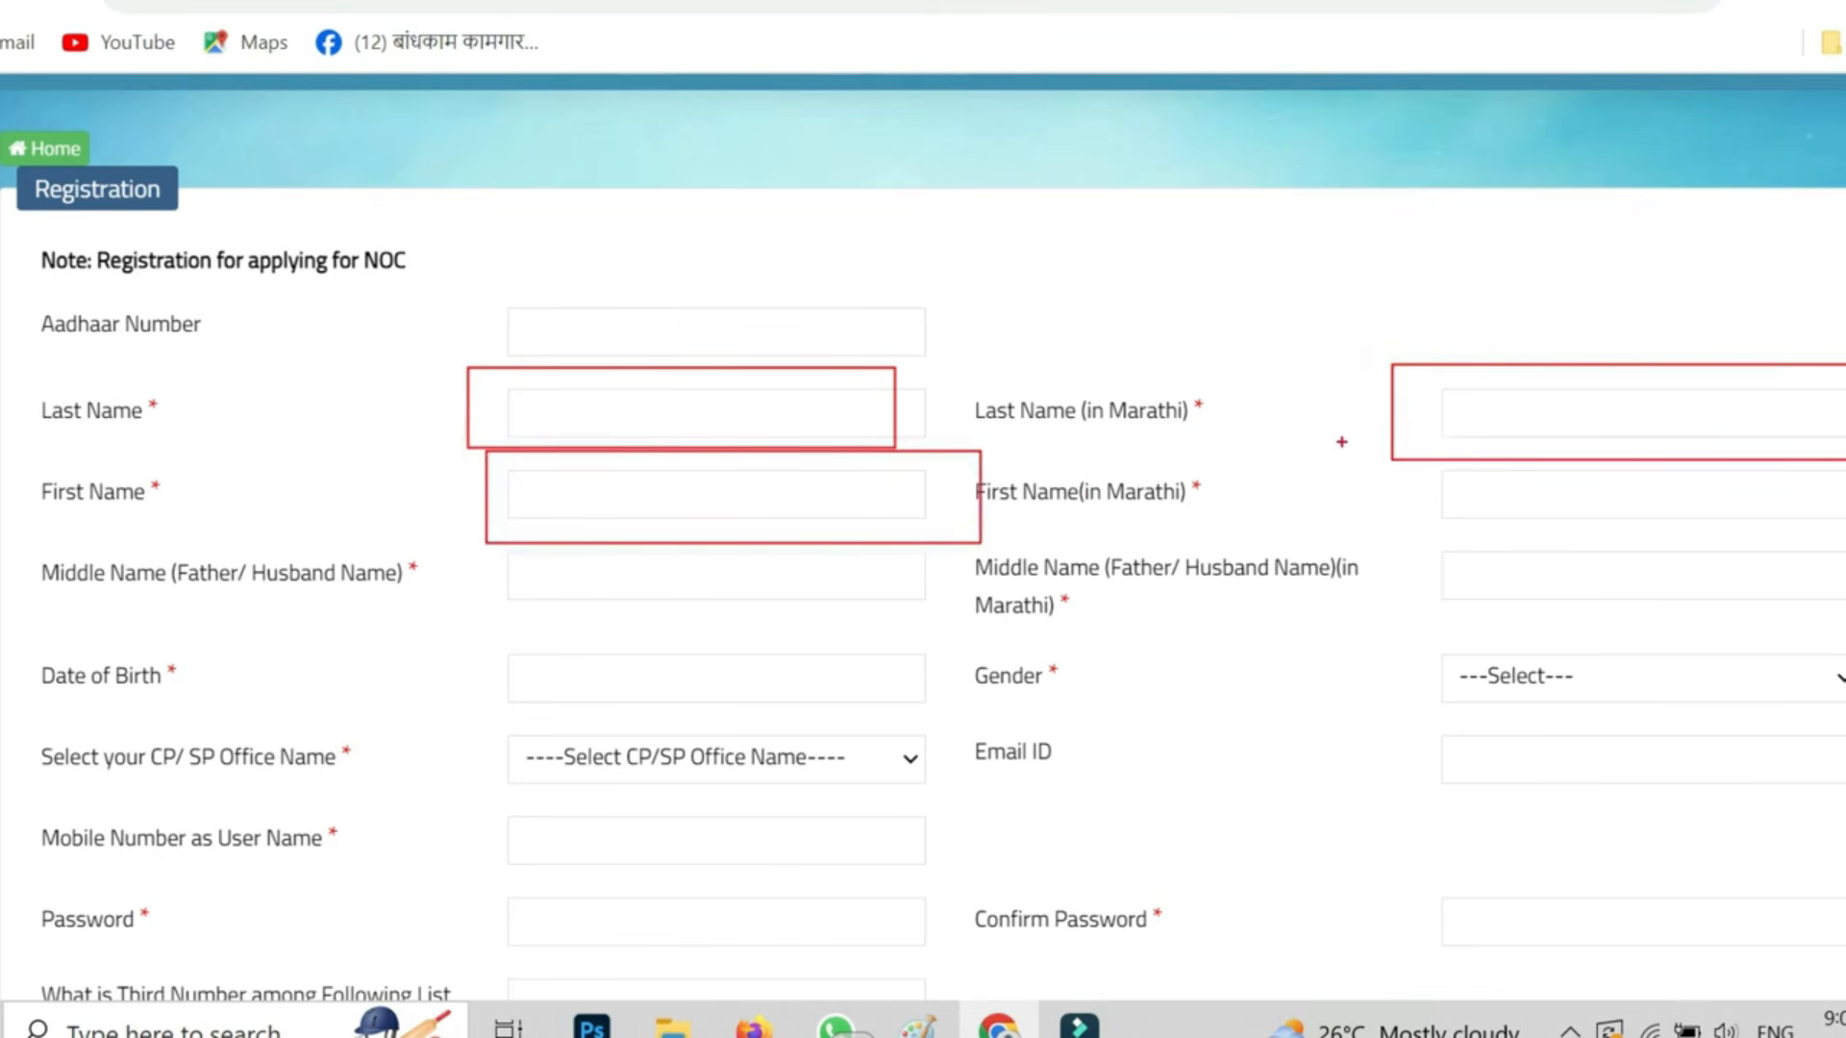
mouse_move(1409, 467)
mouse_down()
mouse_move(1537, 507)
mouse_move(1841, 543)
mouse_up()
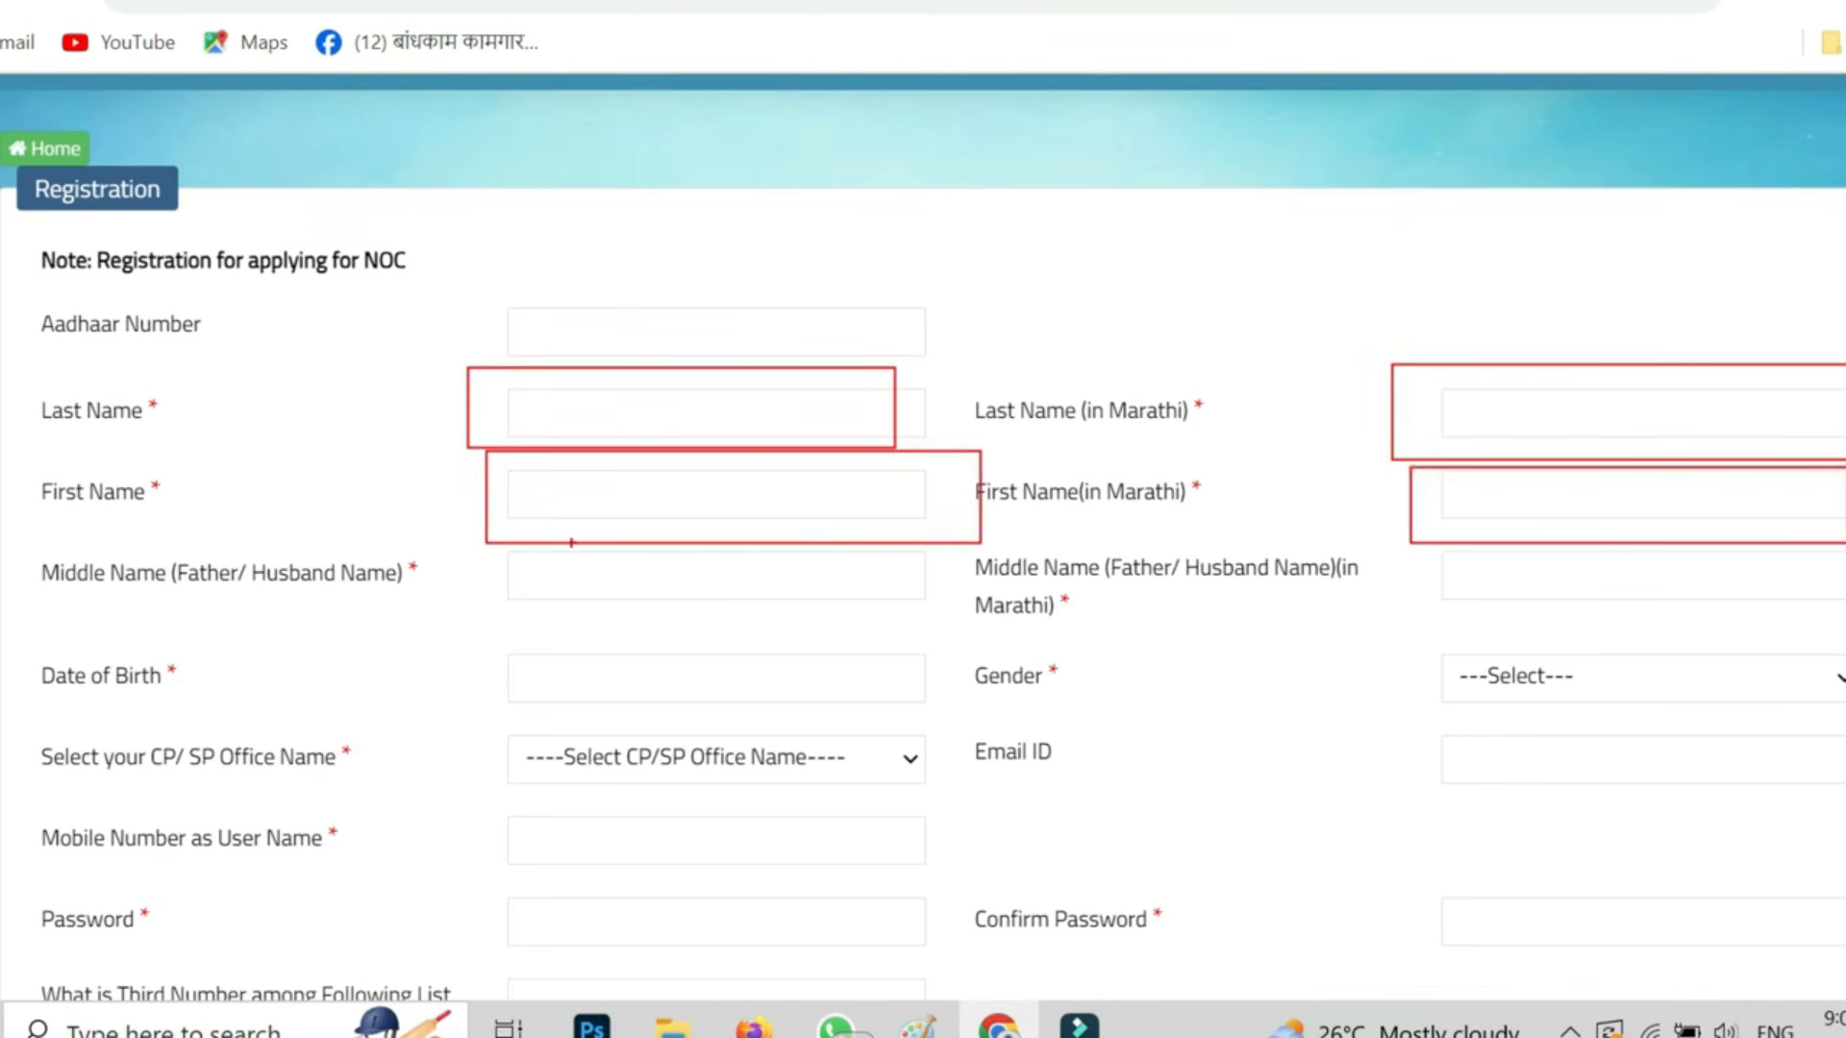
drag(481, 540, 953, 616)
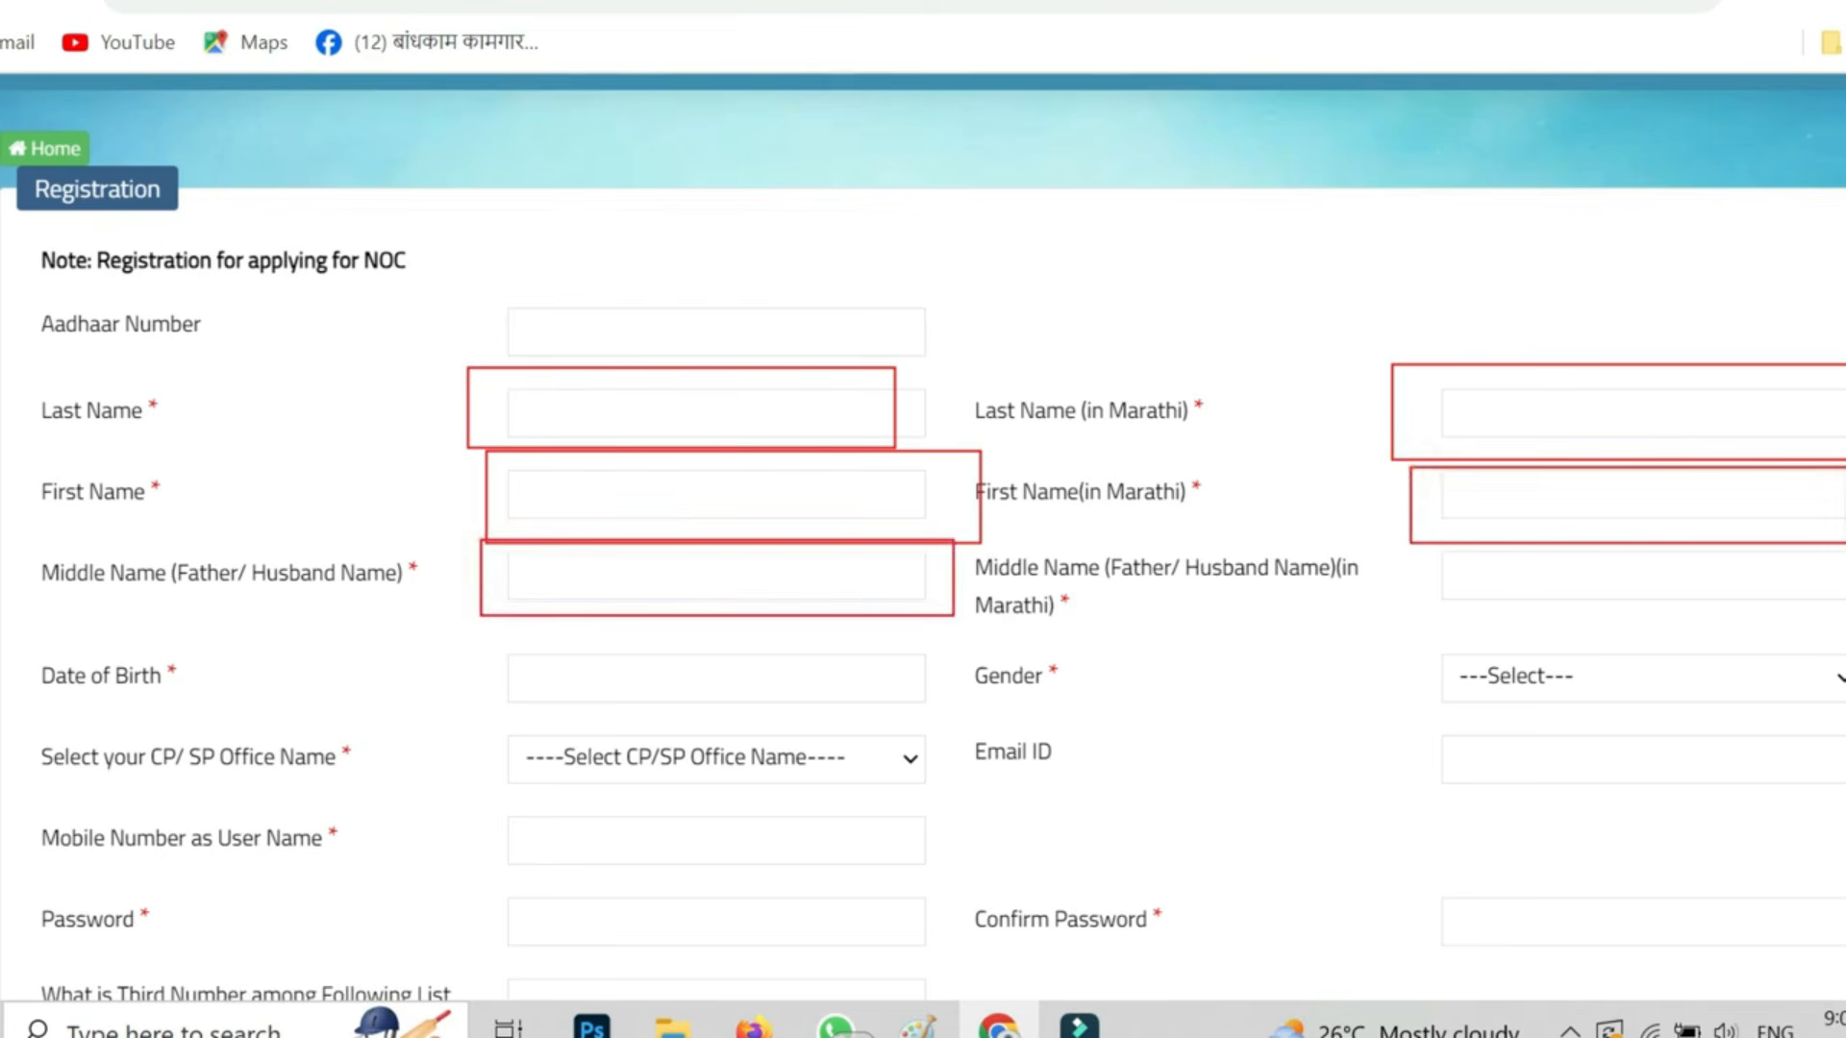
mouse_move(465, 617)
mouse_down()
mouse_move(829, 719)
mouse_move(991, 724)
mouse_up()
key(Escape)
- Set the gender to Female and the CP/SP office name to Kolhapur
click(1558, 678)
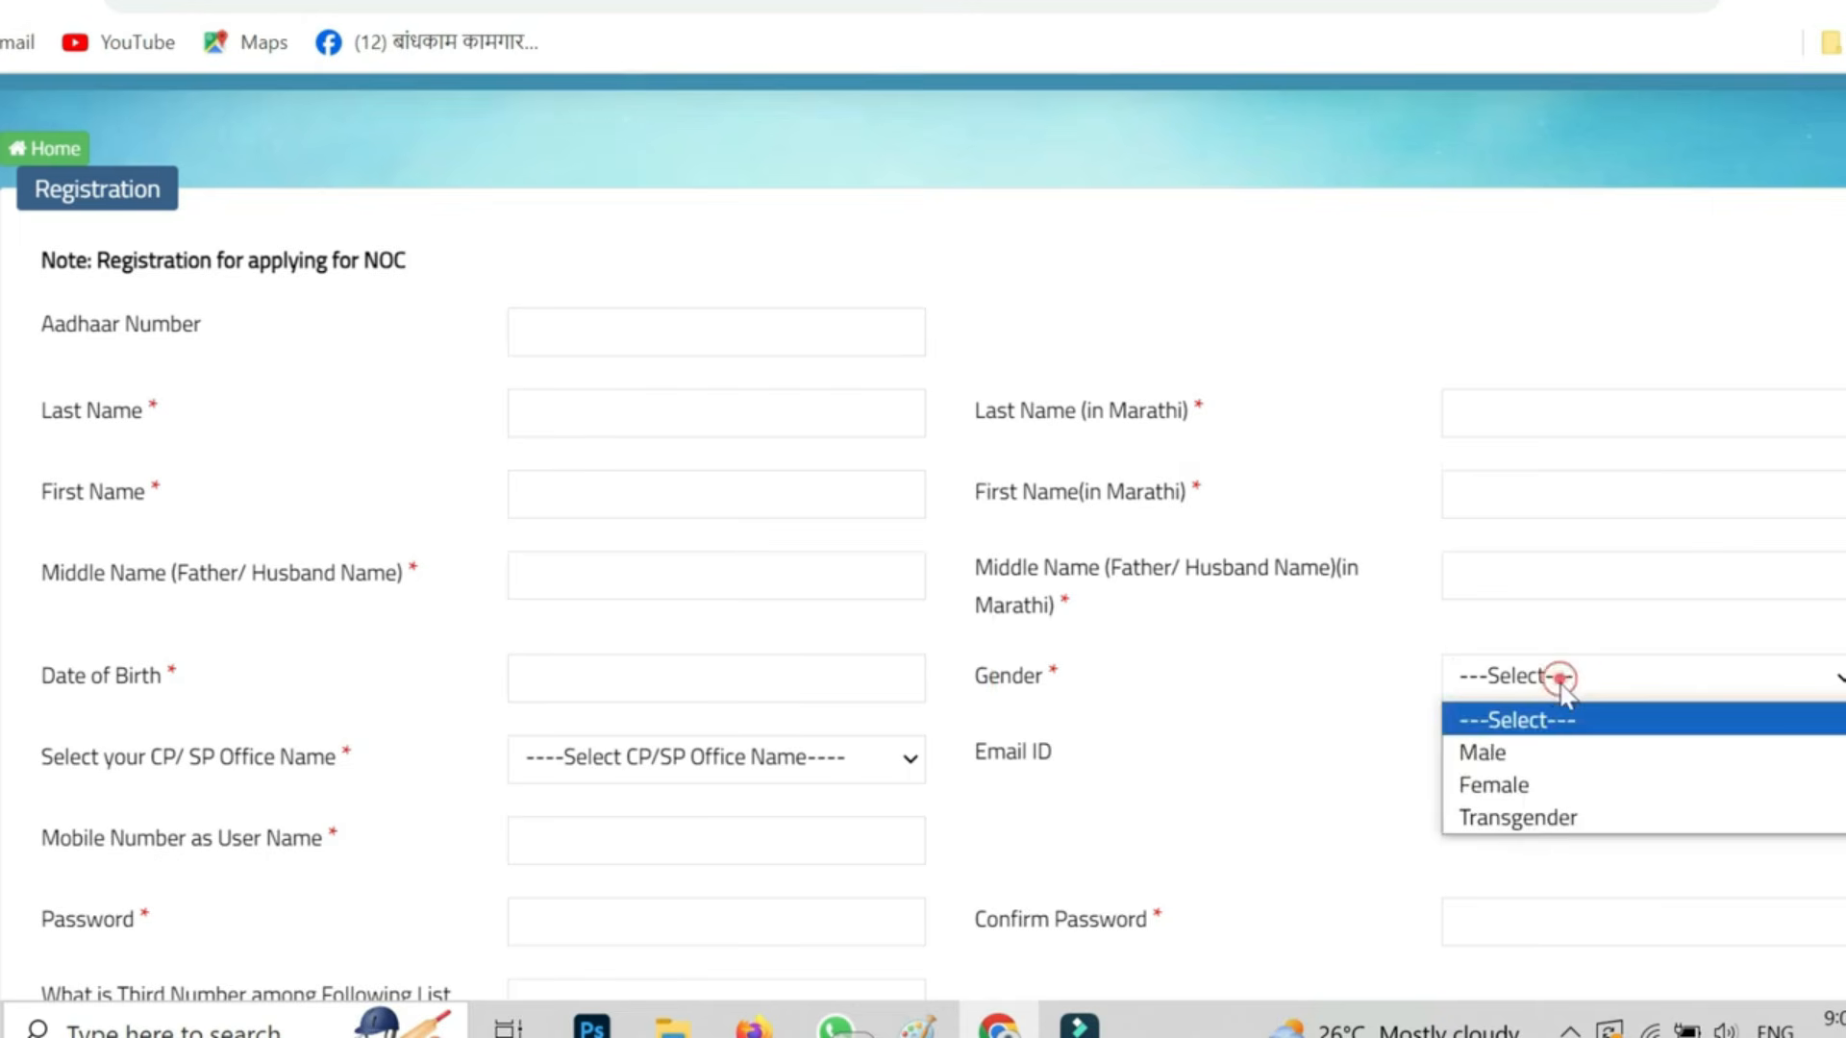
click(1525, 786)
scroll(474, 782, down, 3)
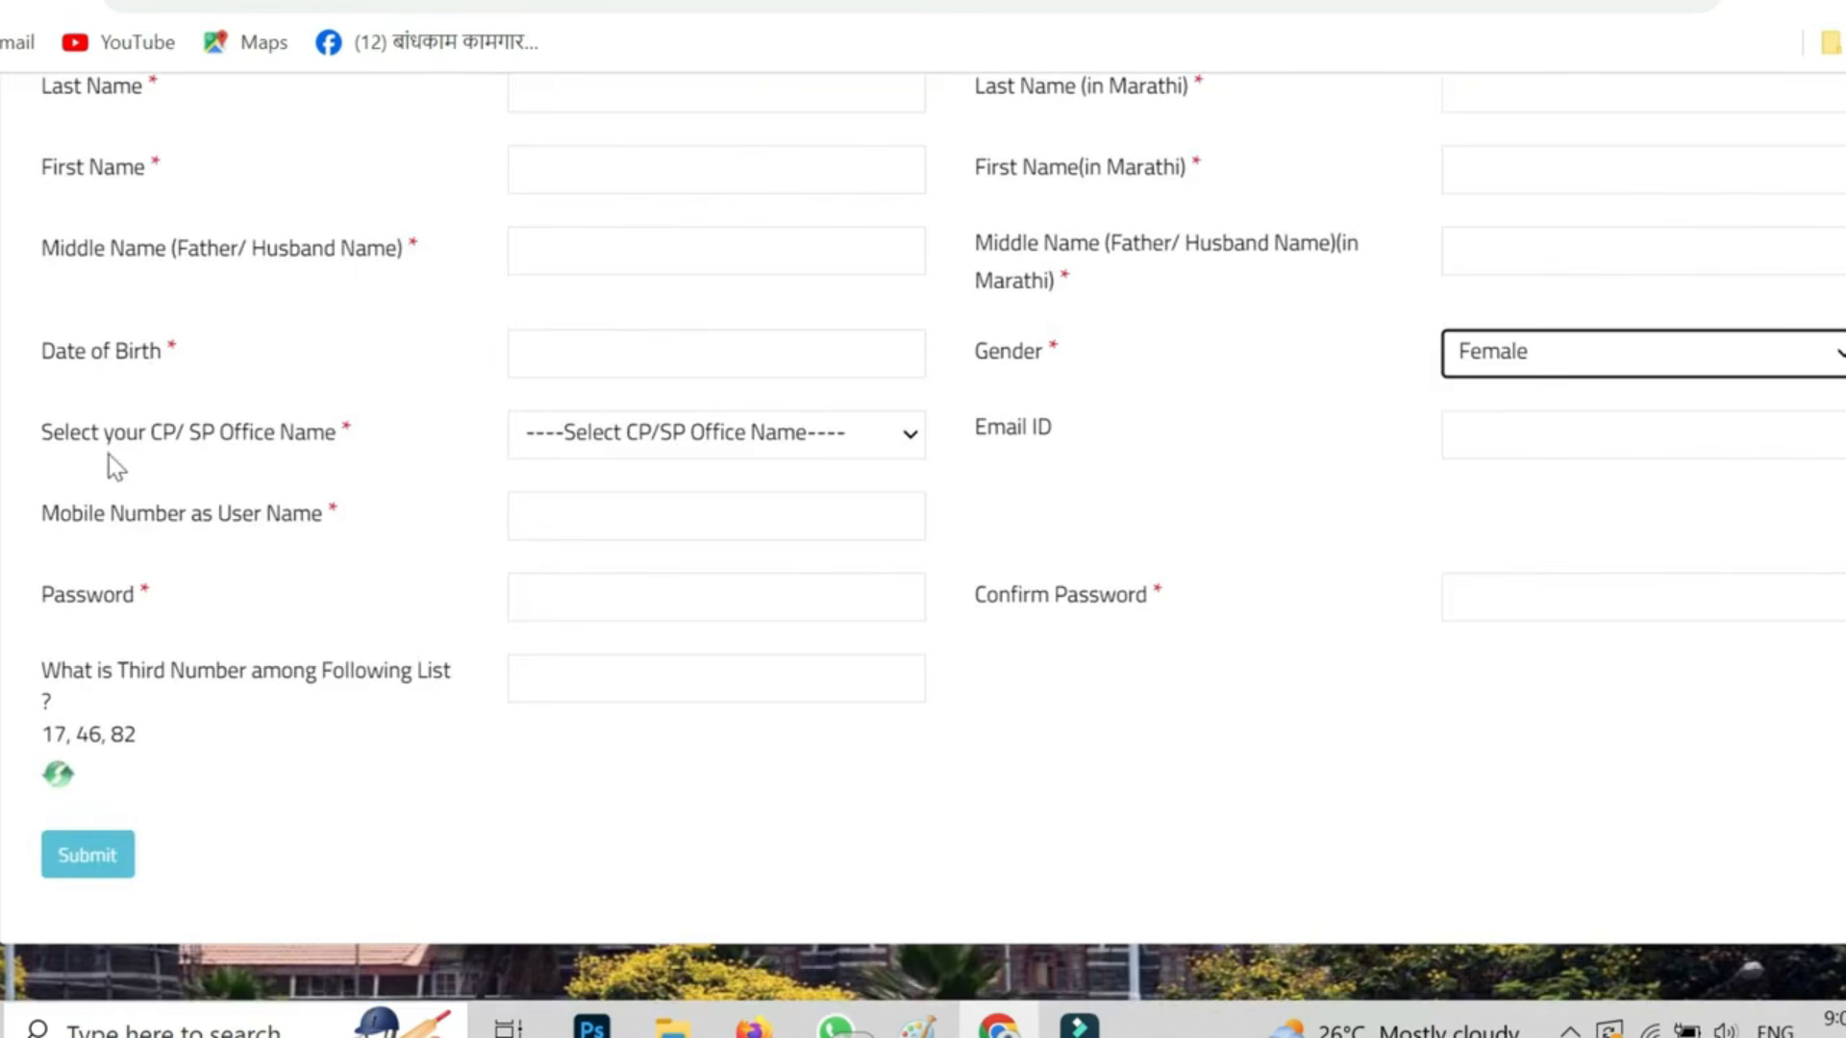
click(659, 433)
scroll(644, 589, down, 6)
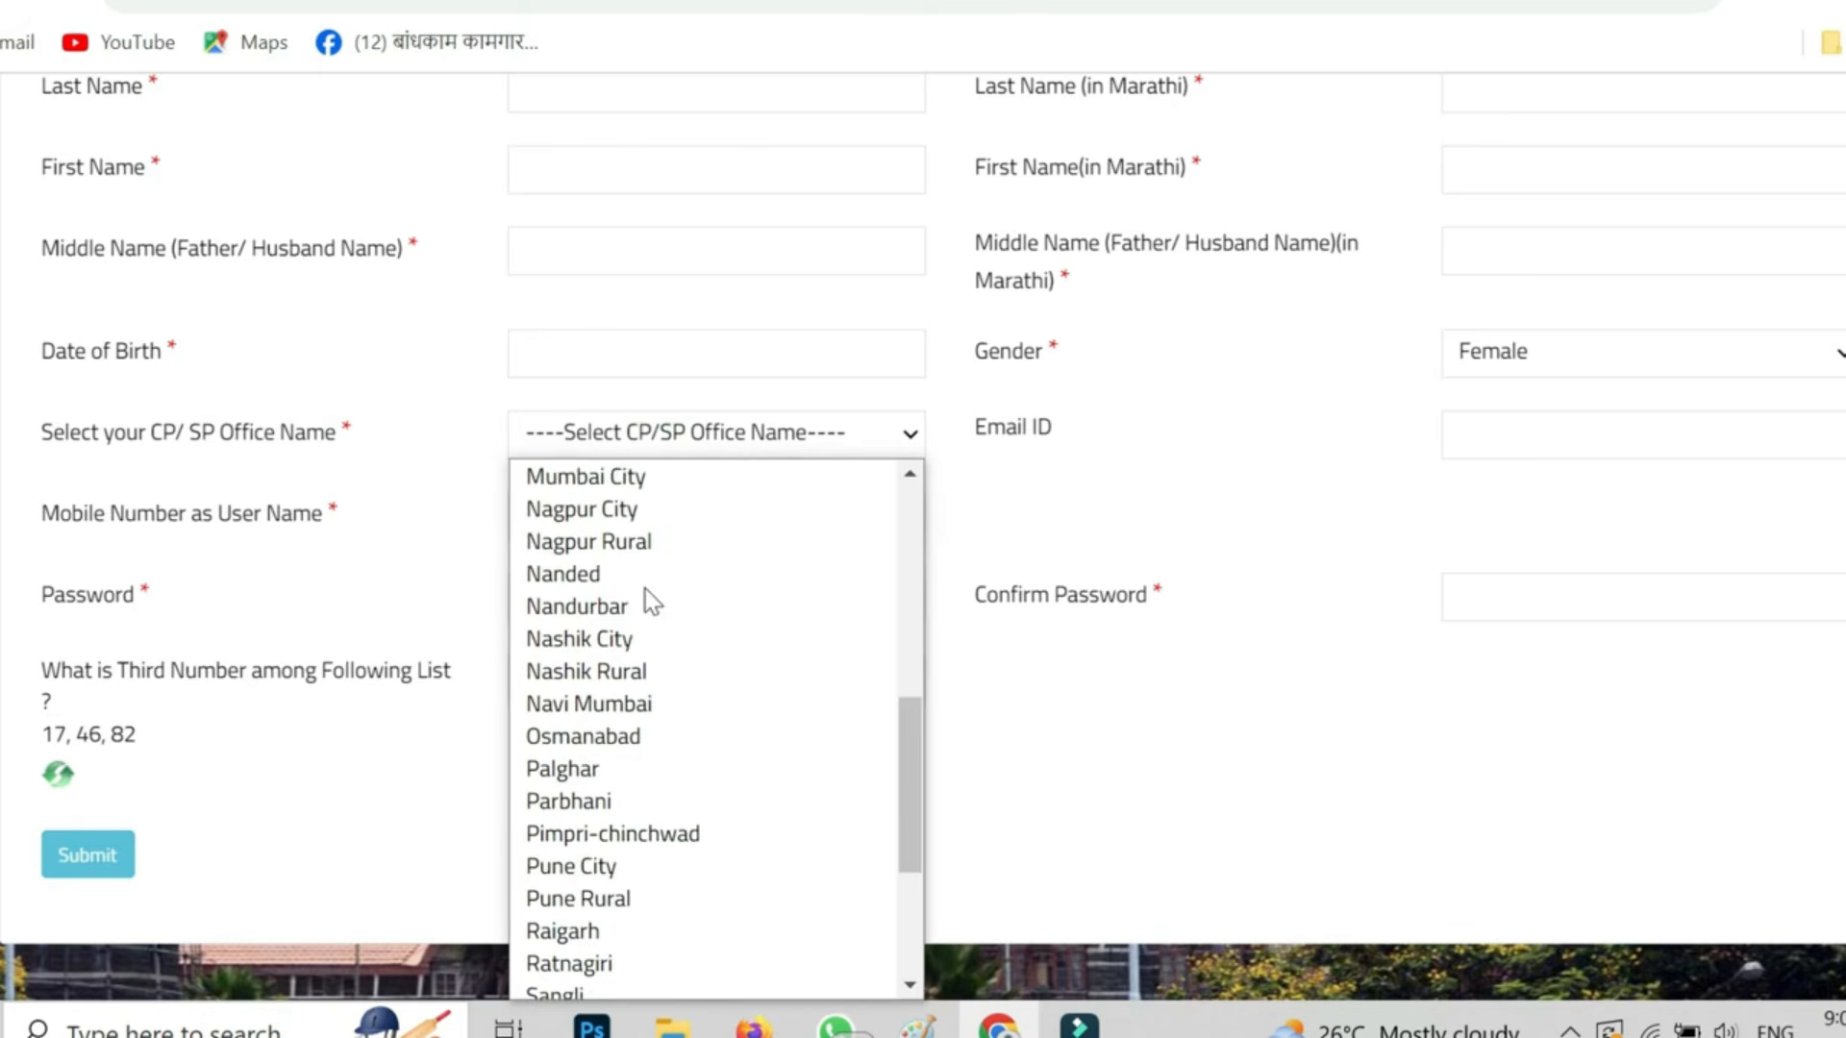
key(k)
key(Return)
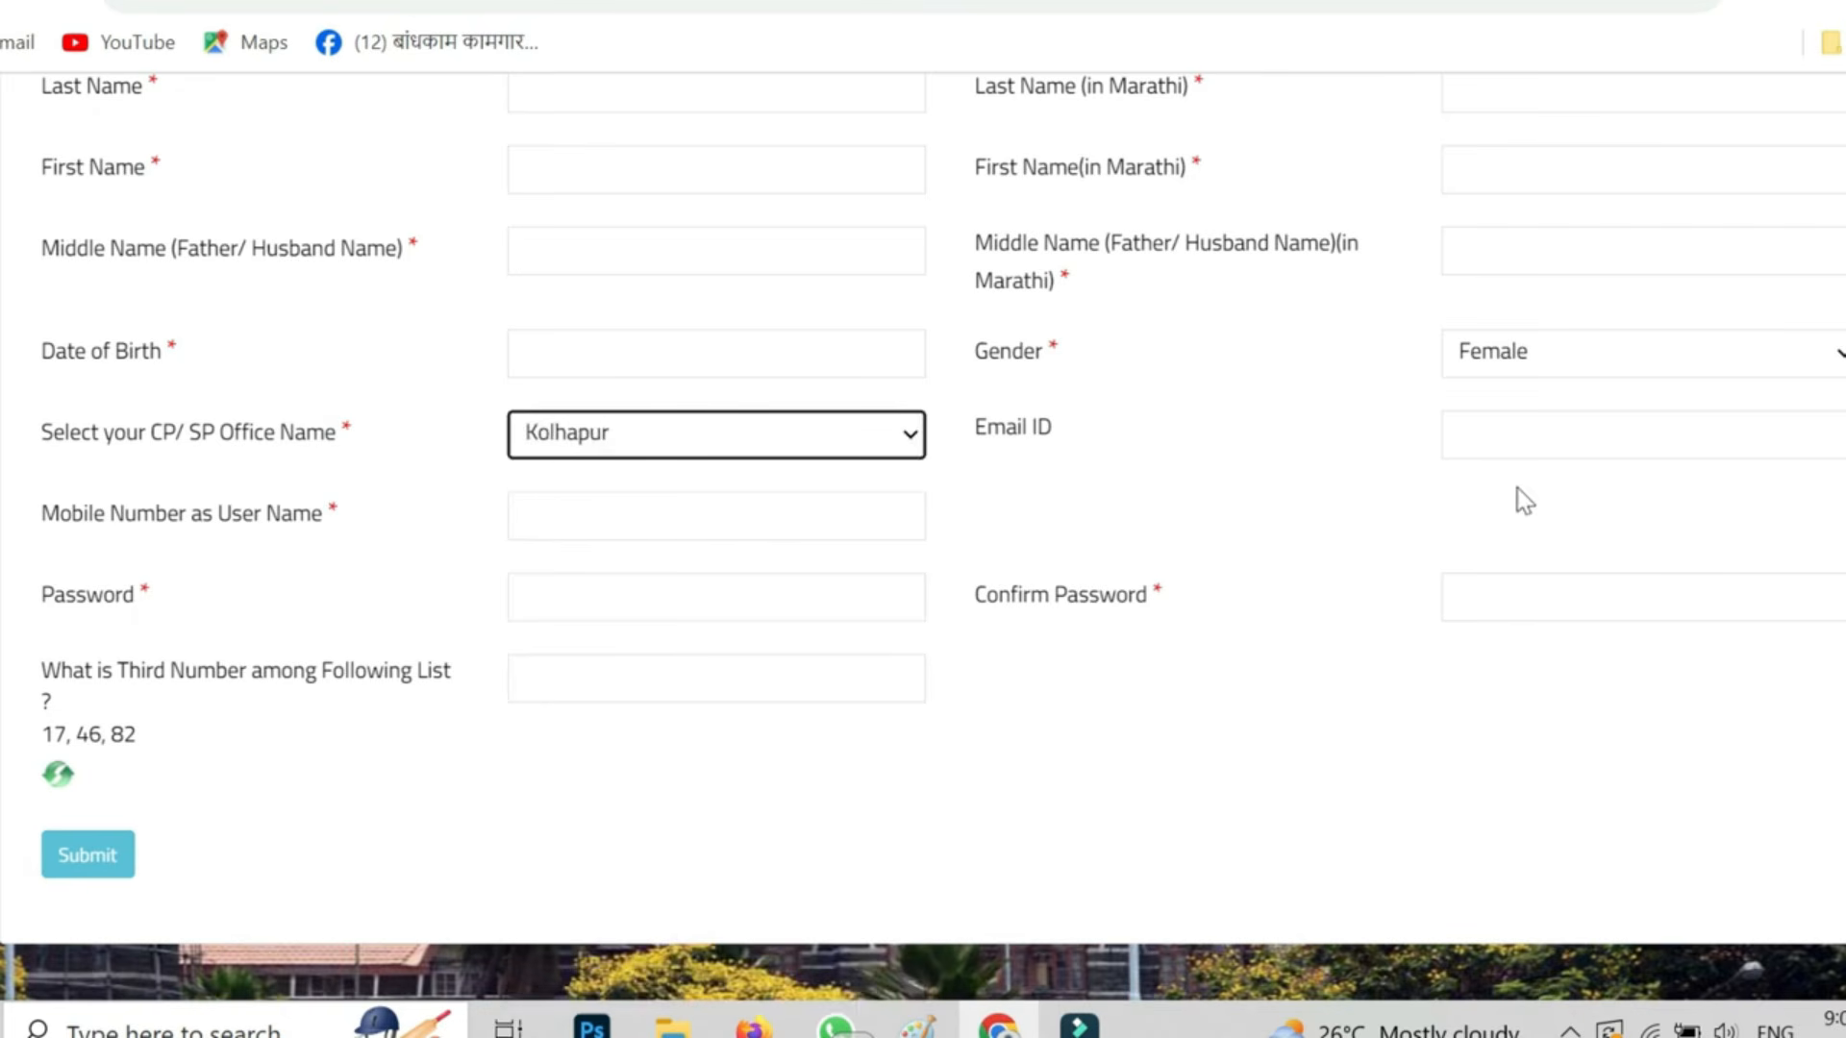
scroll(1519, 538, up, 2)
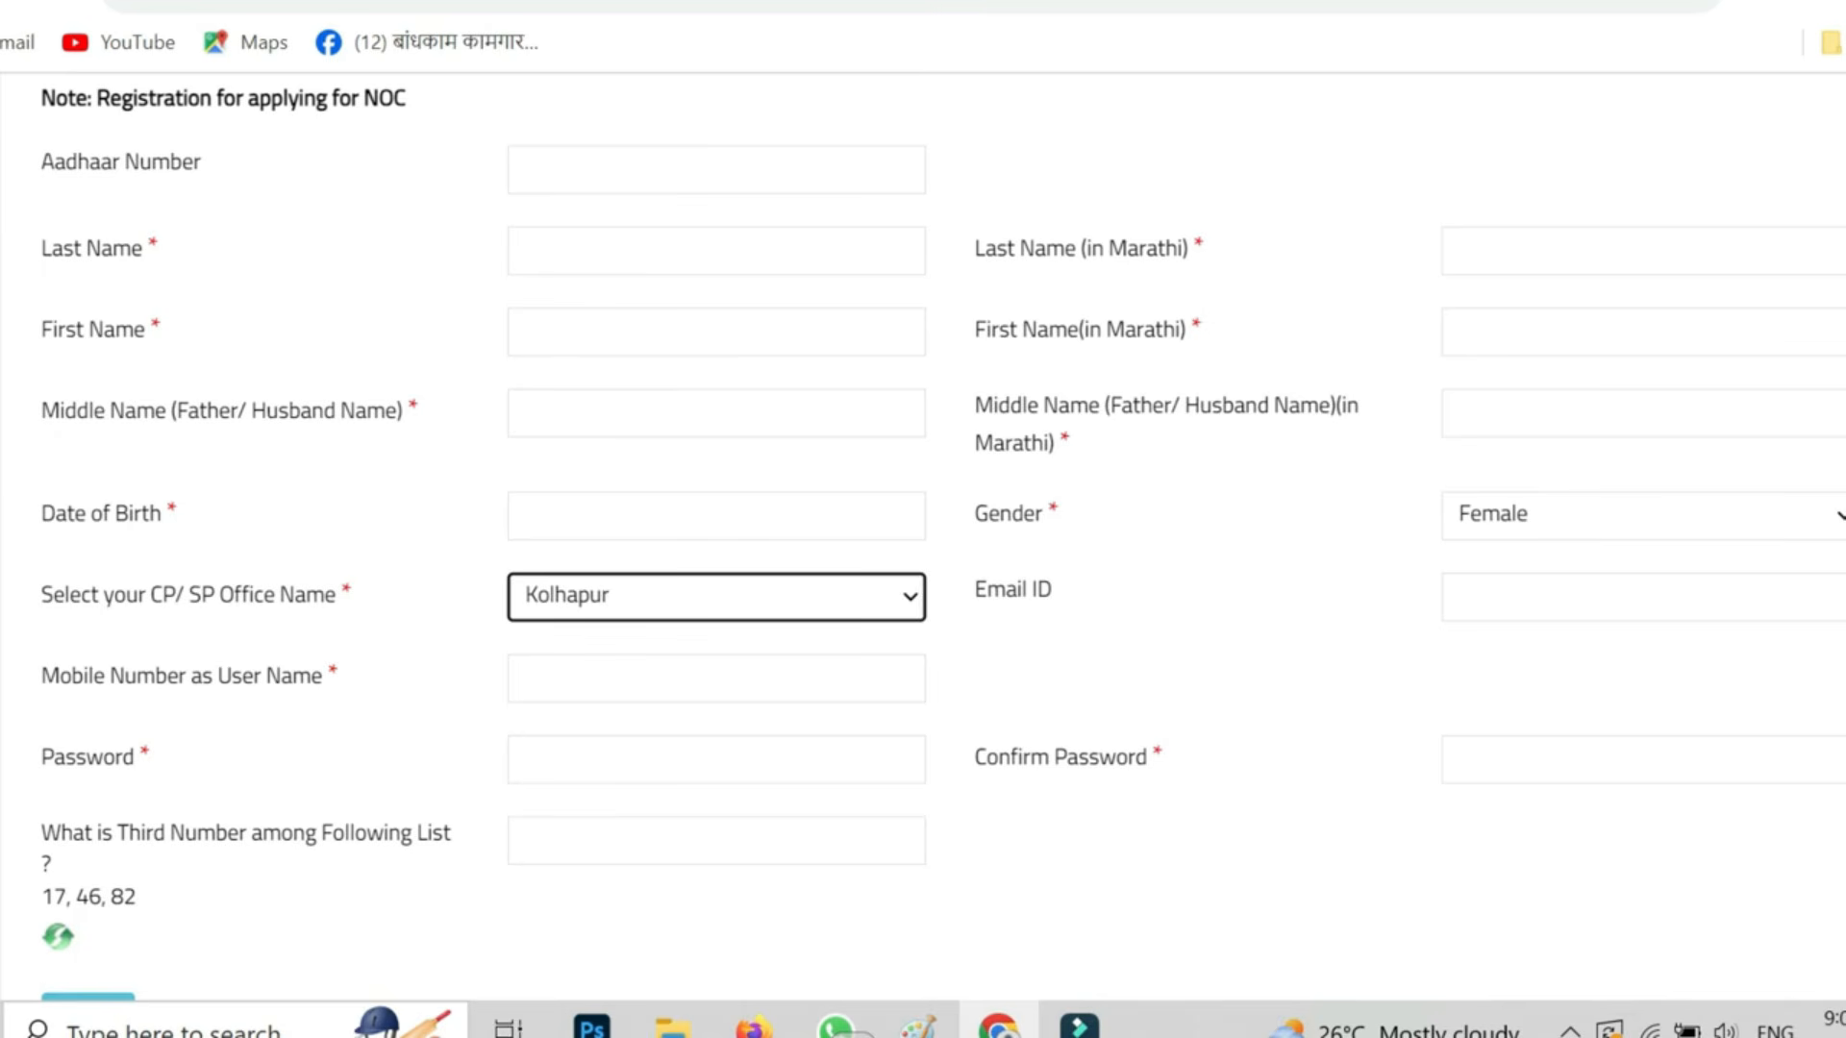
scroll(1500, 625, up, 2)
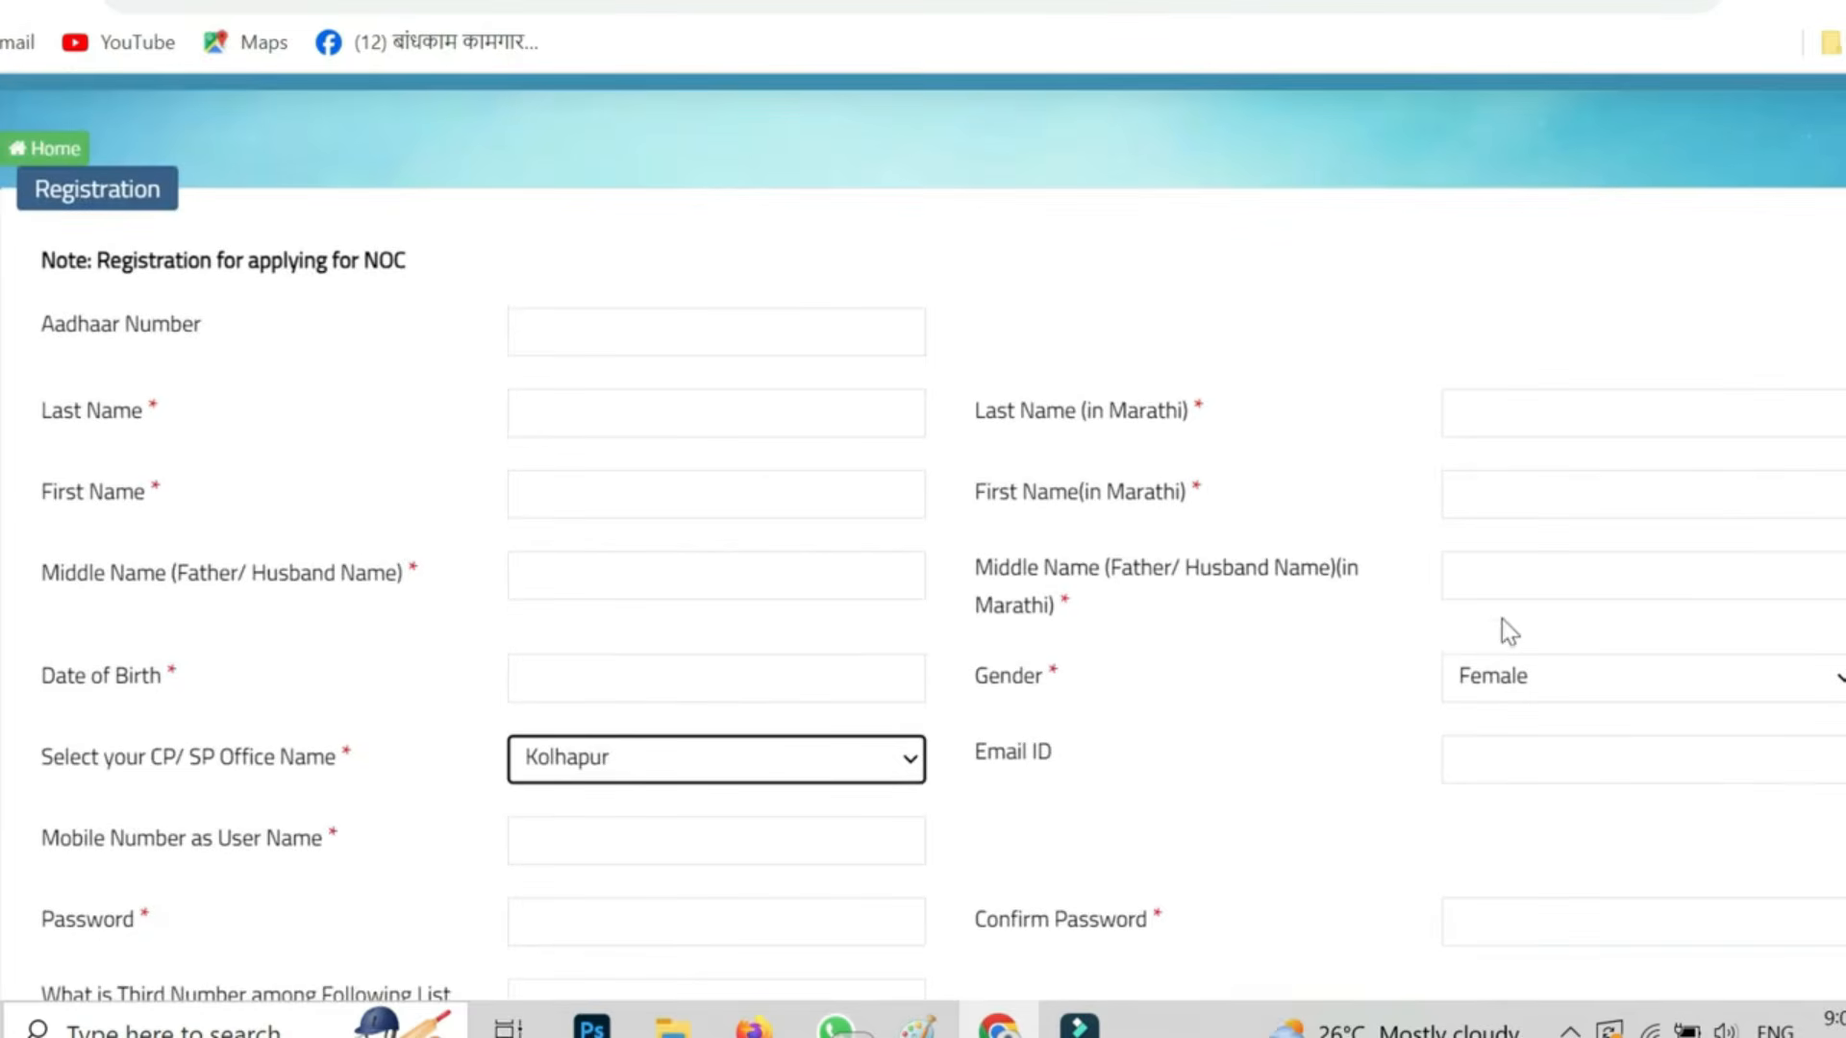
scroll(1496, 741, down, 4)
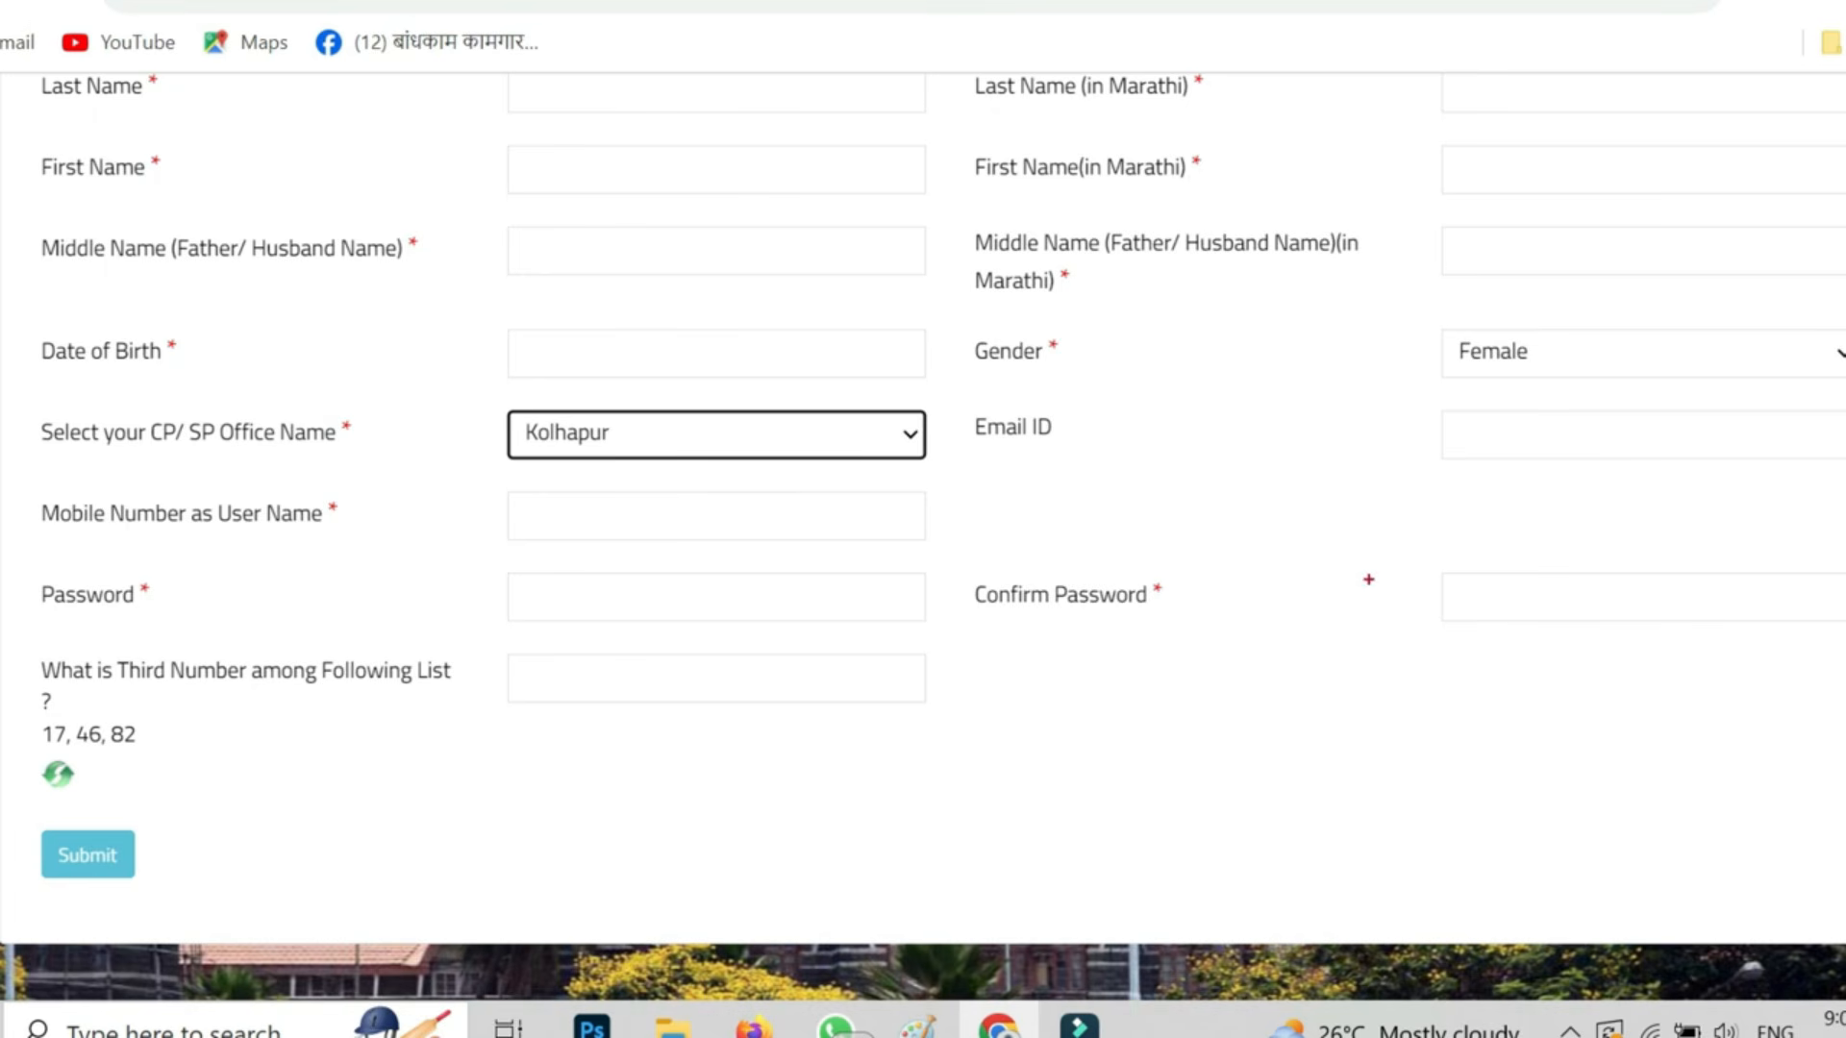
mouse_move(1372, 528)
mouse_down()
mouse_move(1693, 643)
mouse_move(1845, 660)
mouse_up()
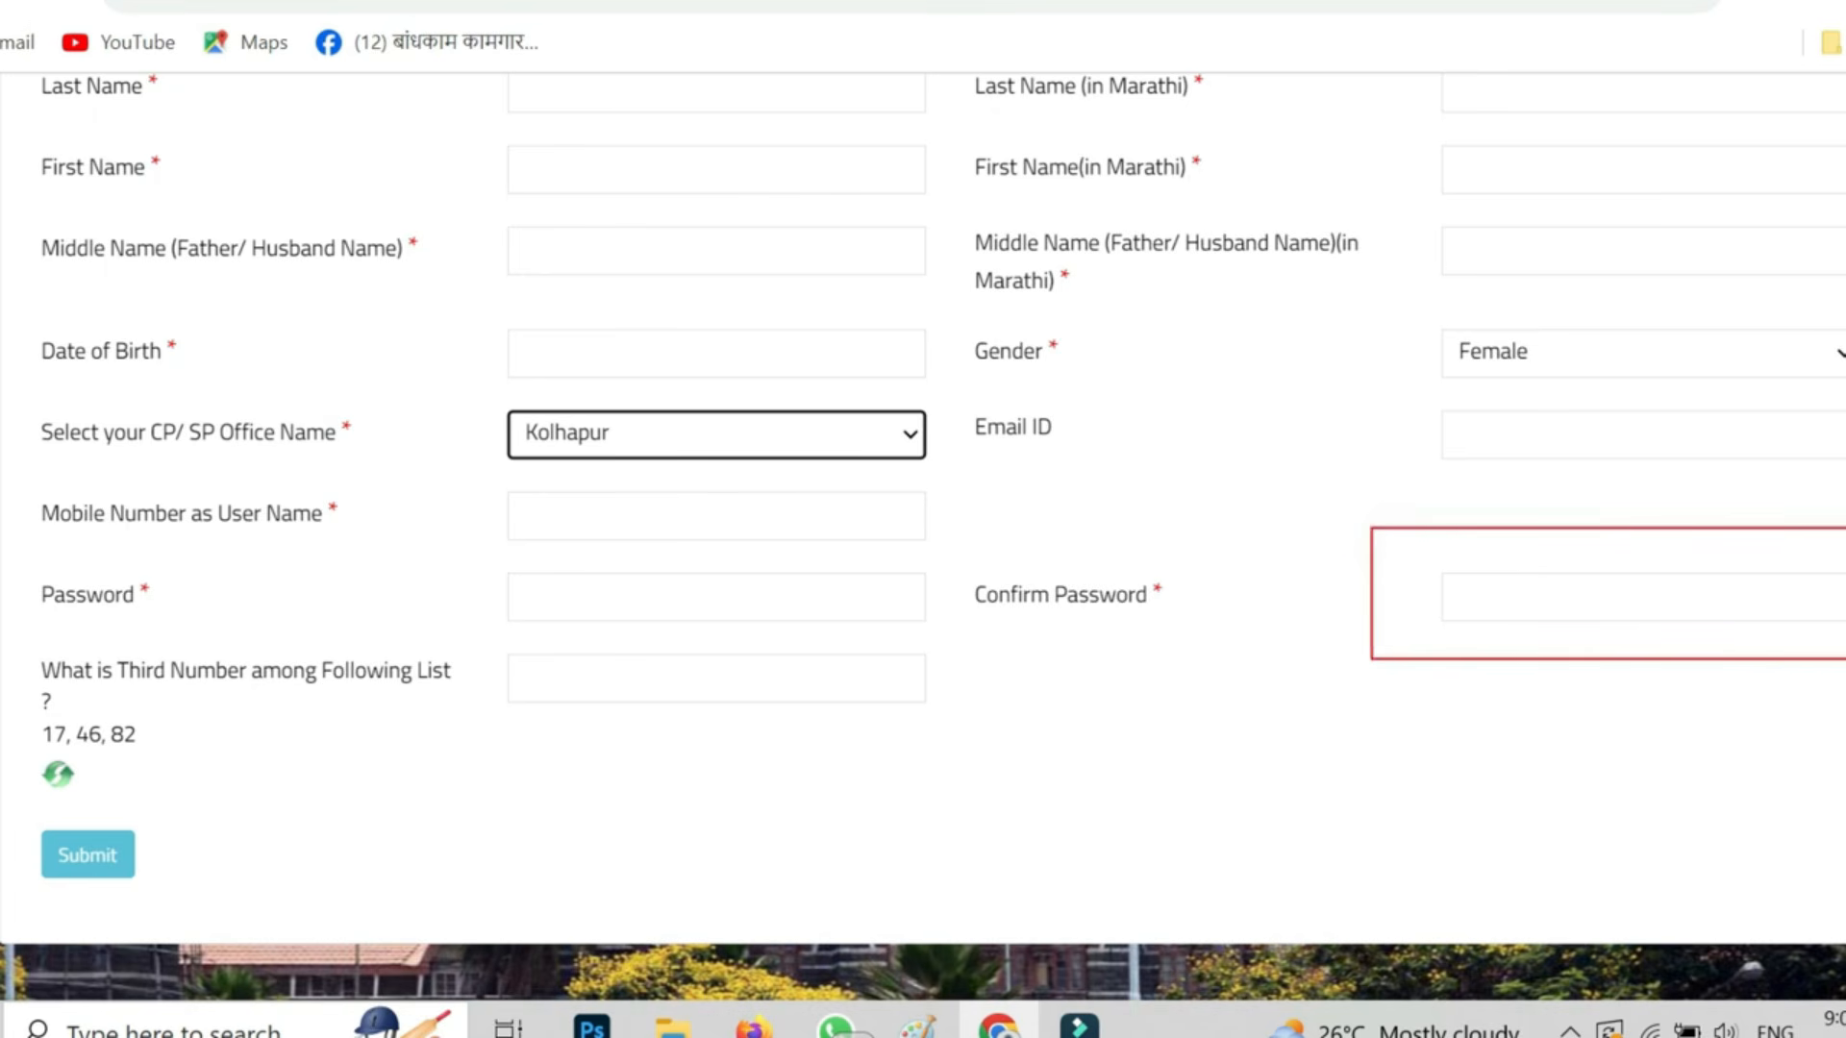
drag(490, 634, 1009, 736)
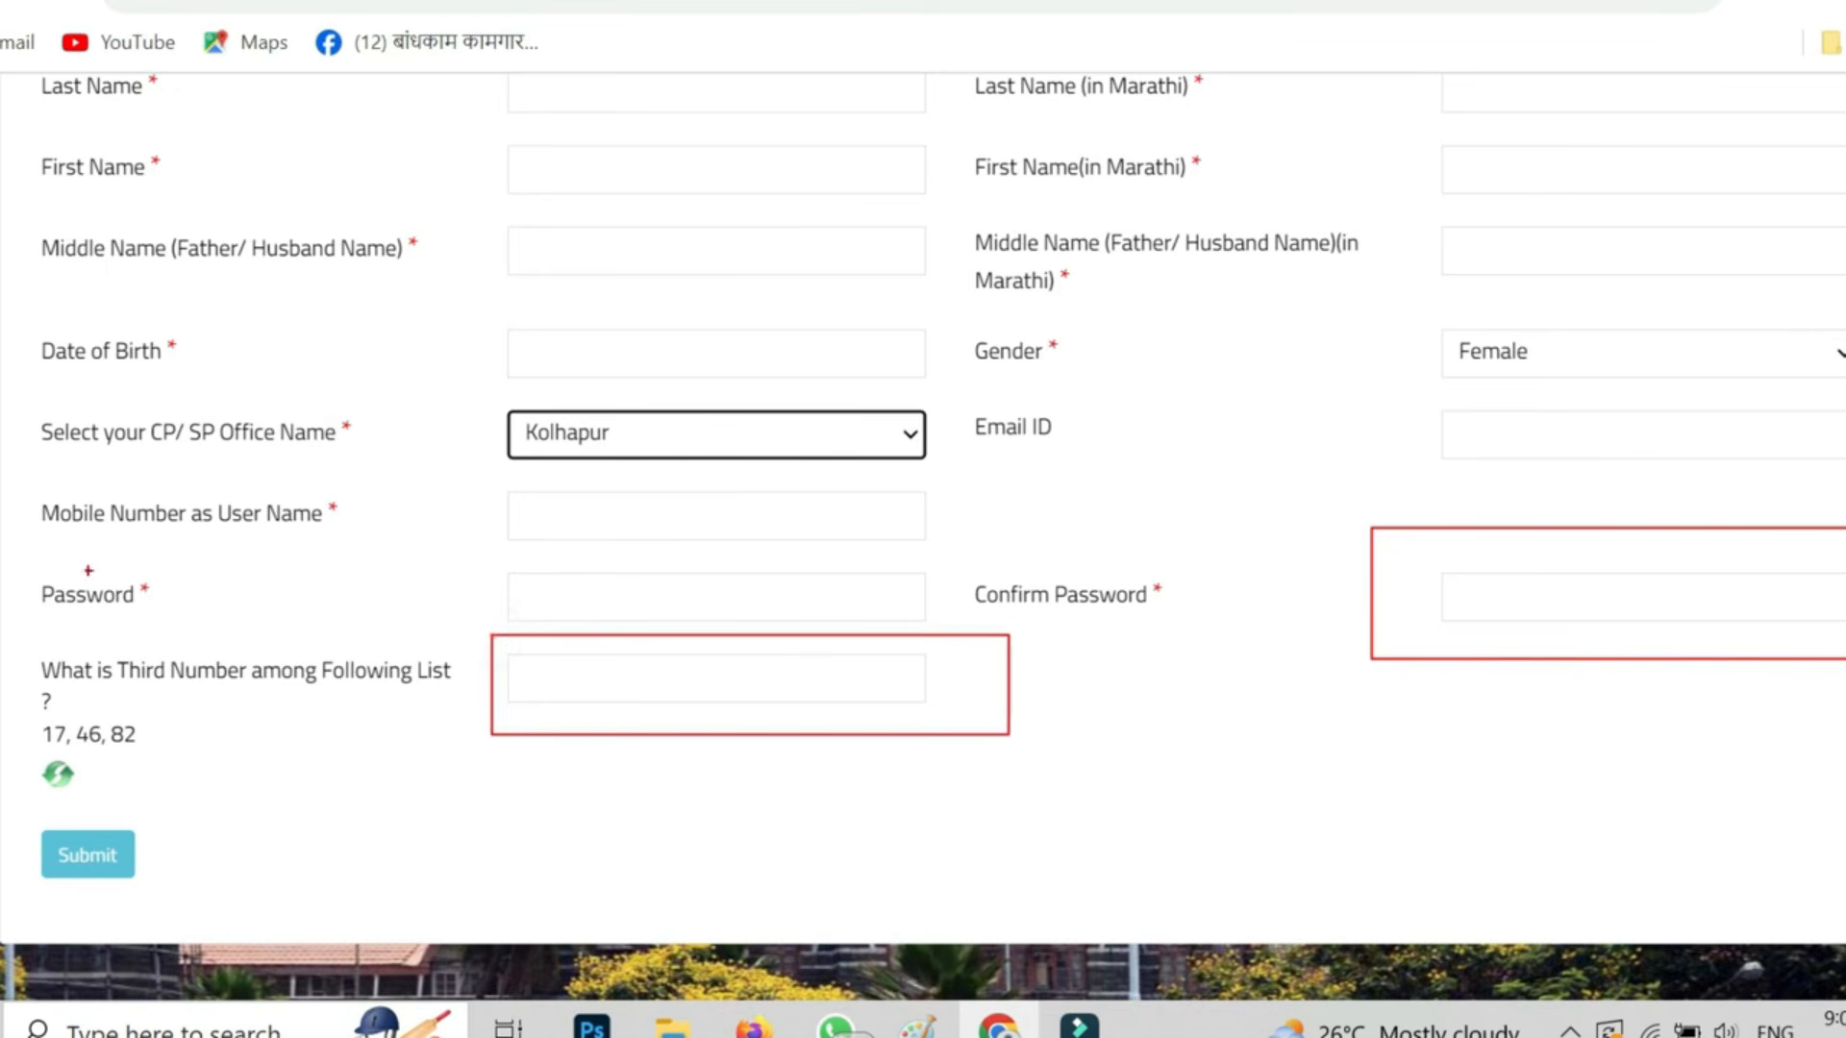
mouse_move(15, 643)
mouse_down()
mouse_move(260, 775)
mouse_move(459, 751)
mouse_up()
drag(649, 683, 803, 656)
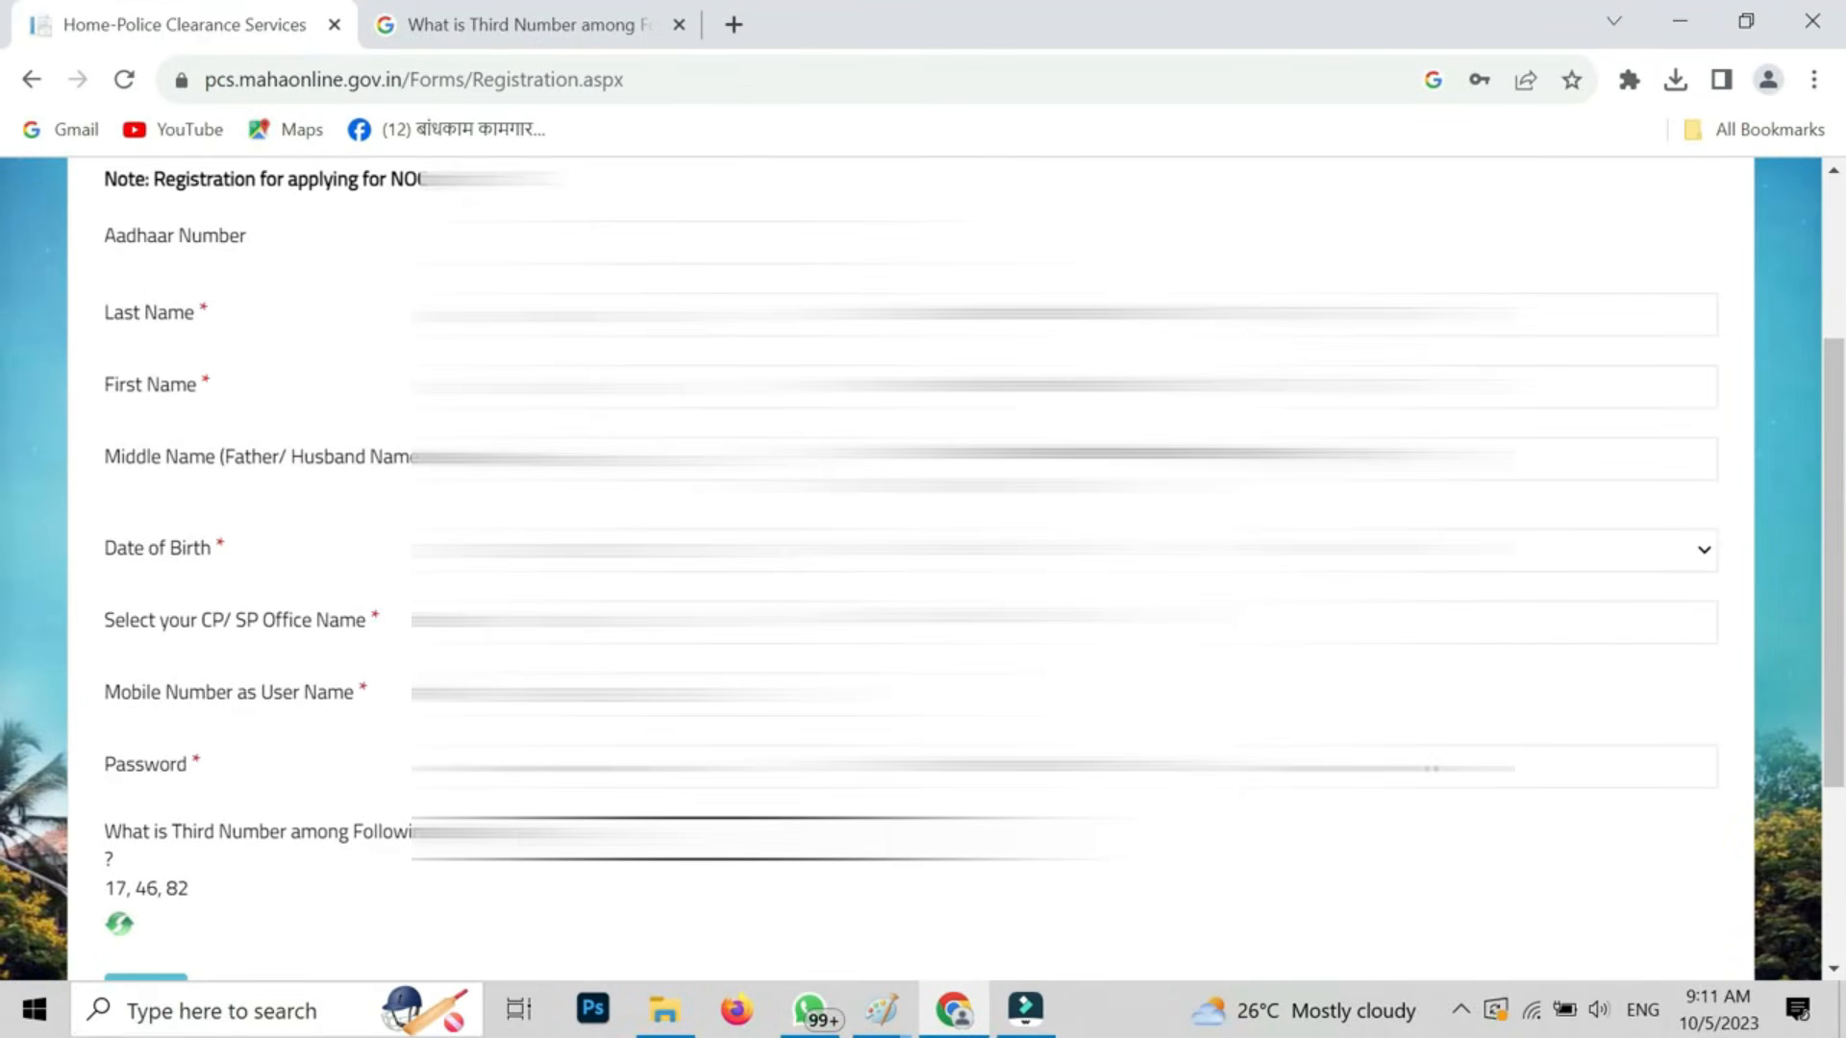
- Submit the completed registration form and acknowledge the information message
scroll(910, 567, down, 3)
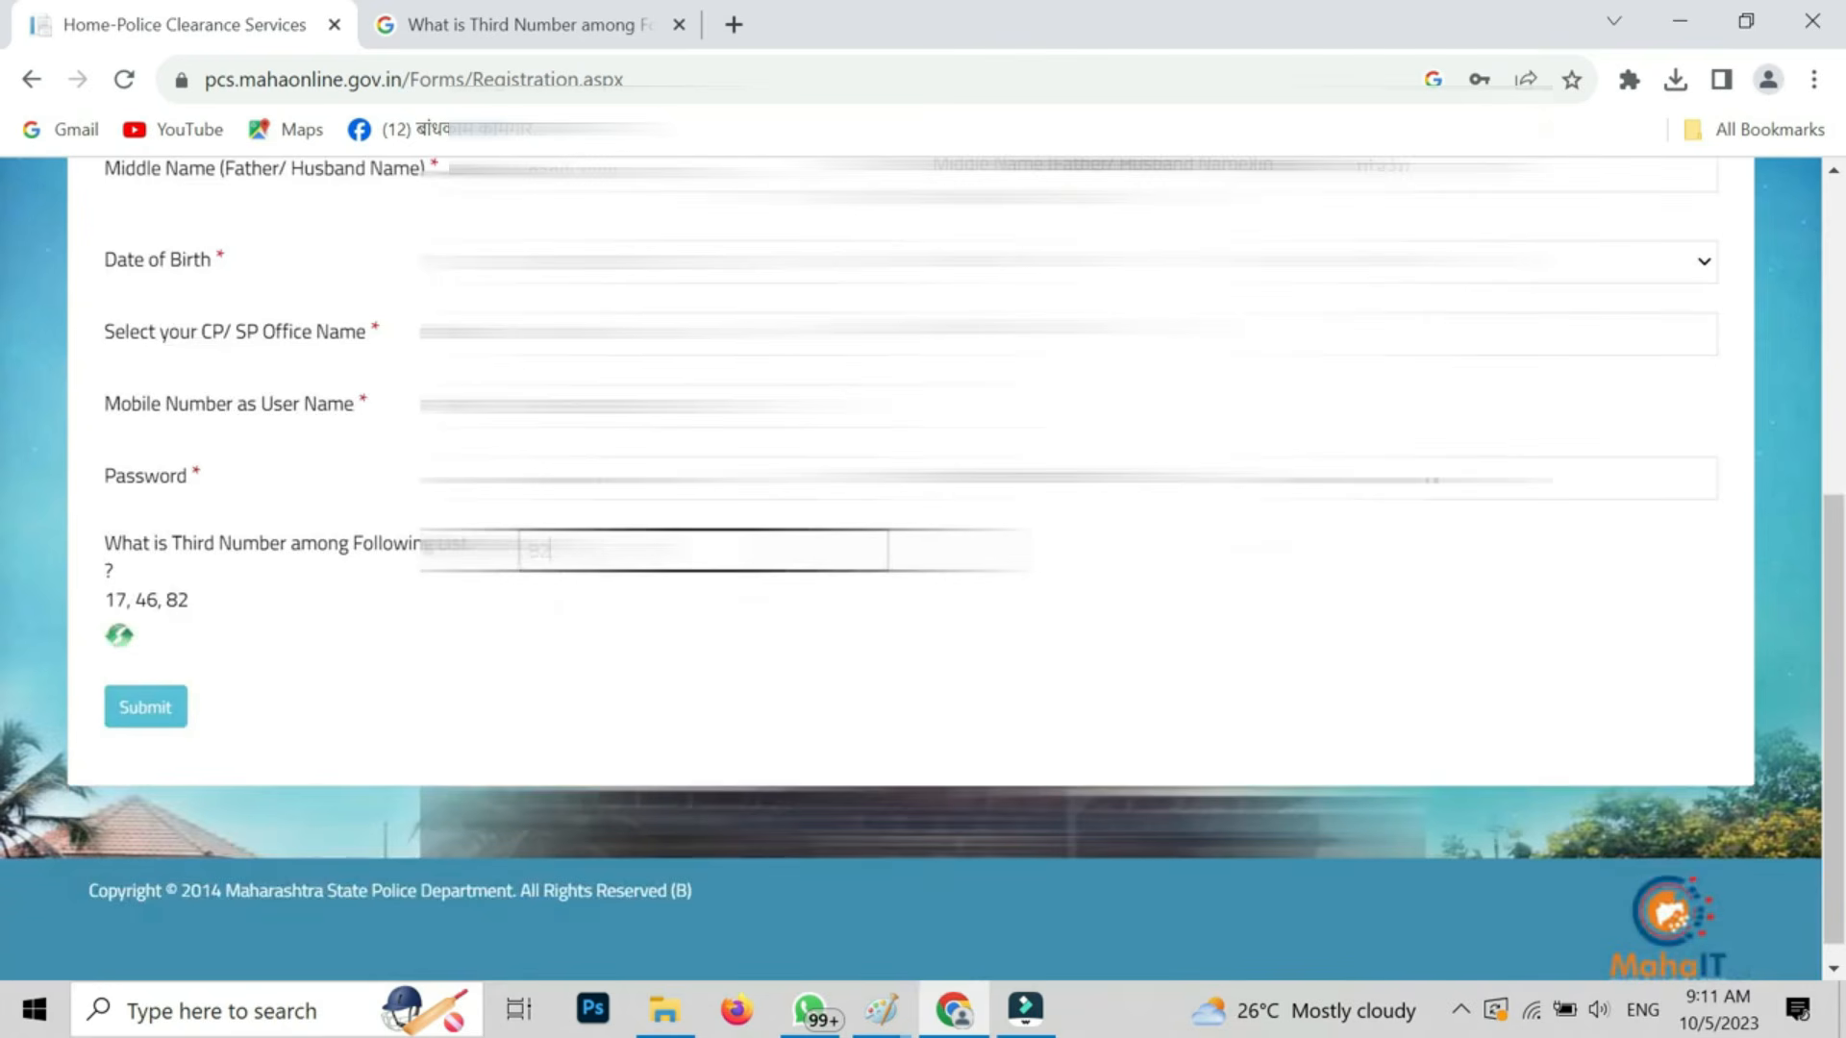
click(149, 720)
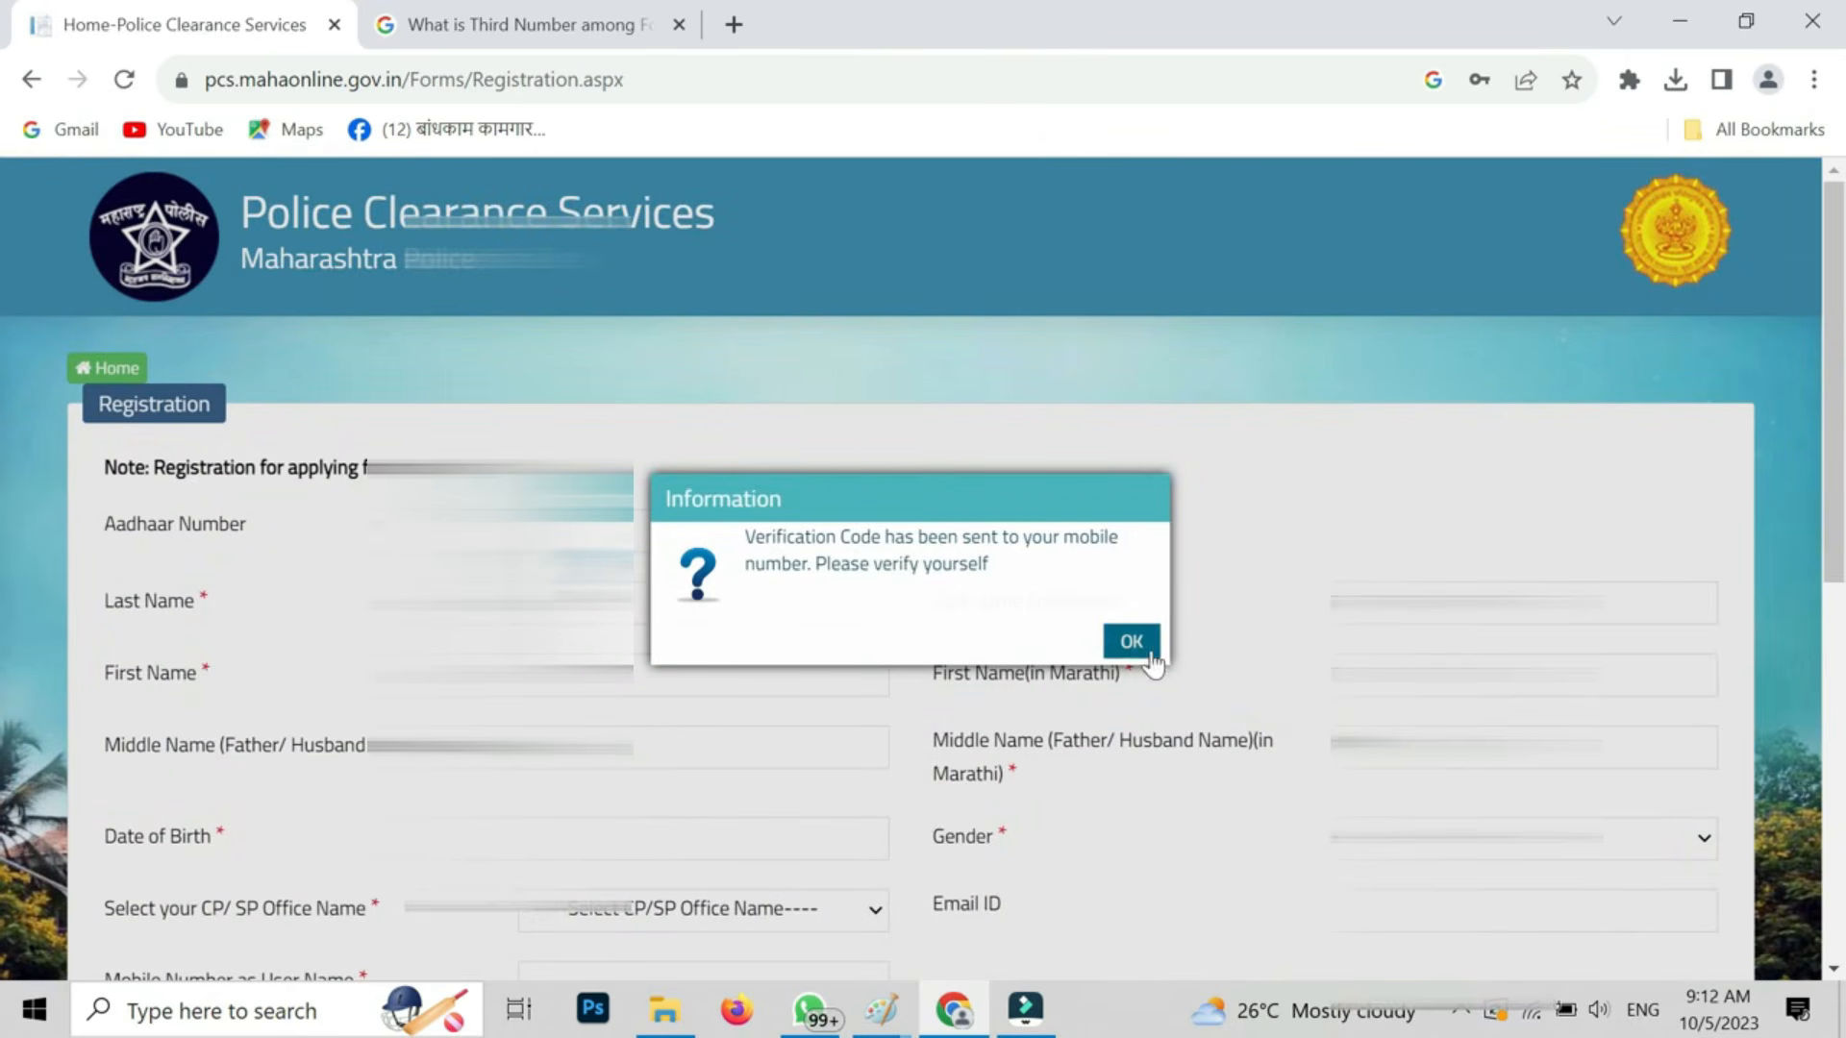
click(1123, 641)
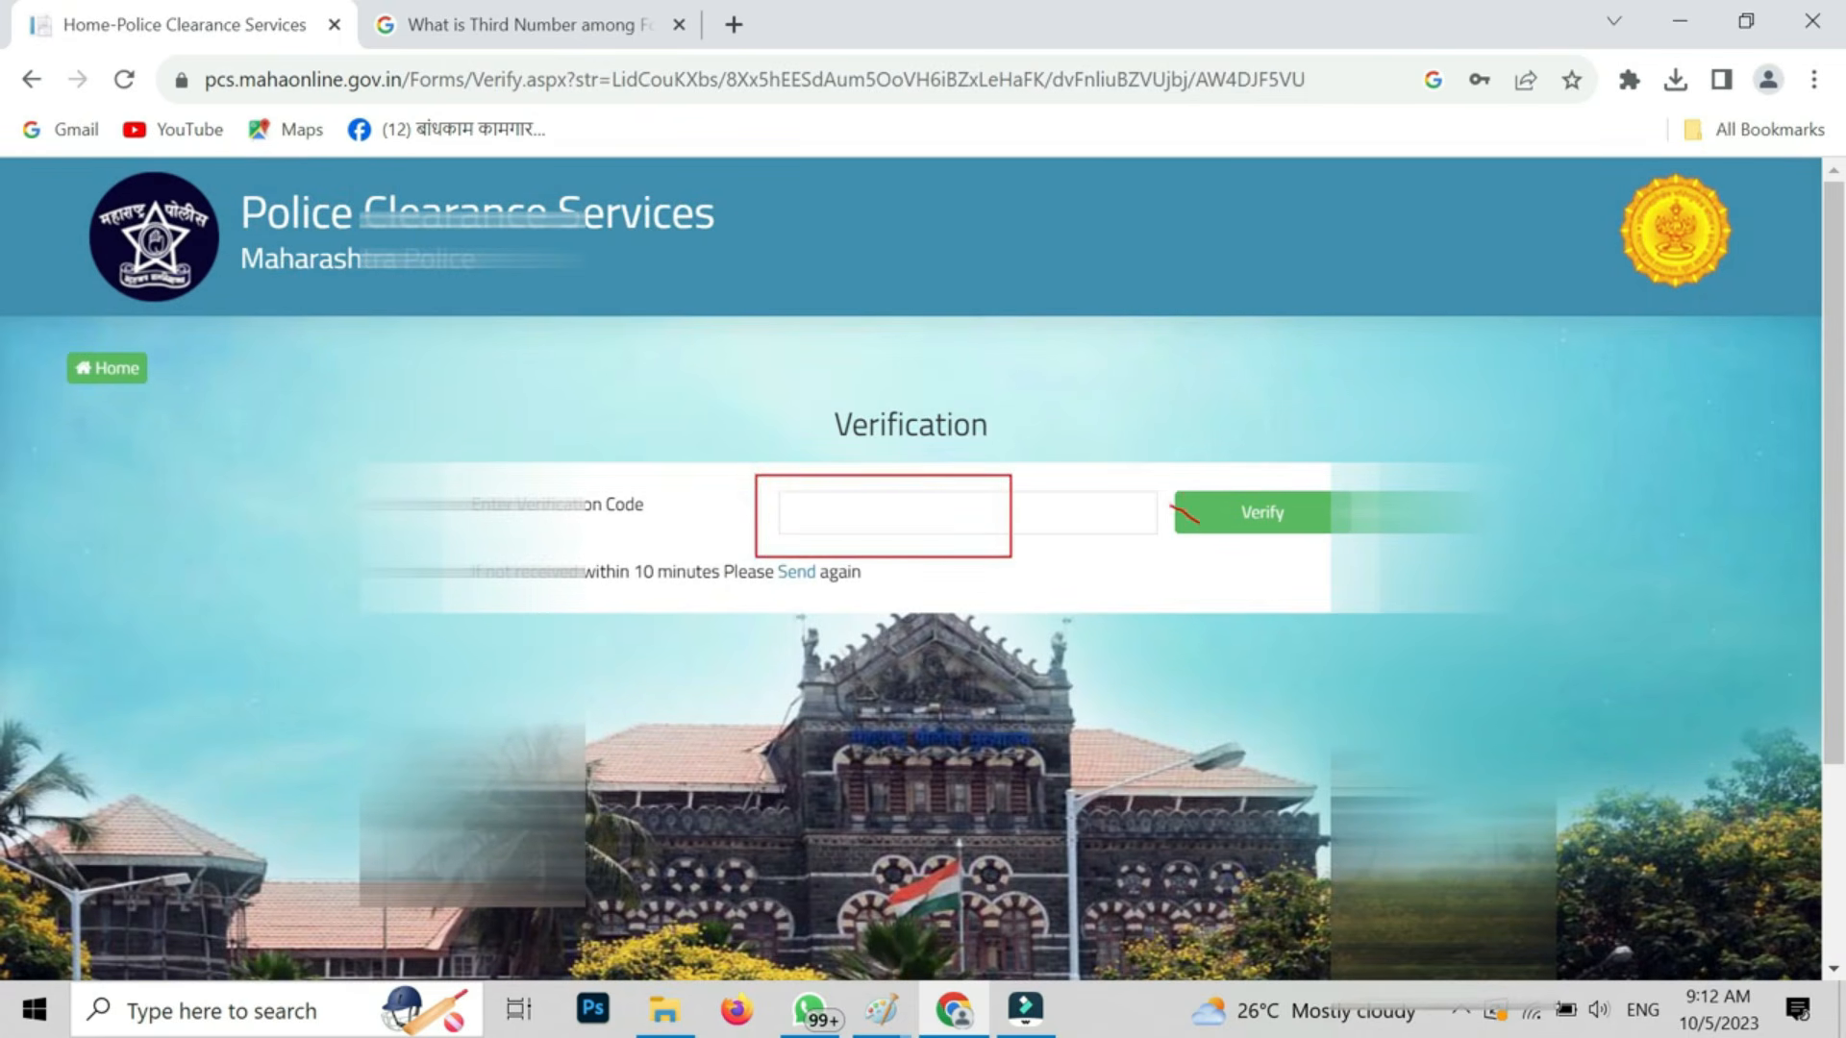
- Verify the registration with the mobile verification code and dismiss the confirmation
click(1245, 519)
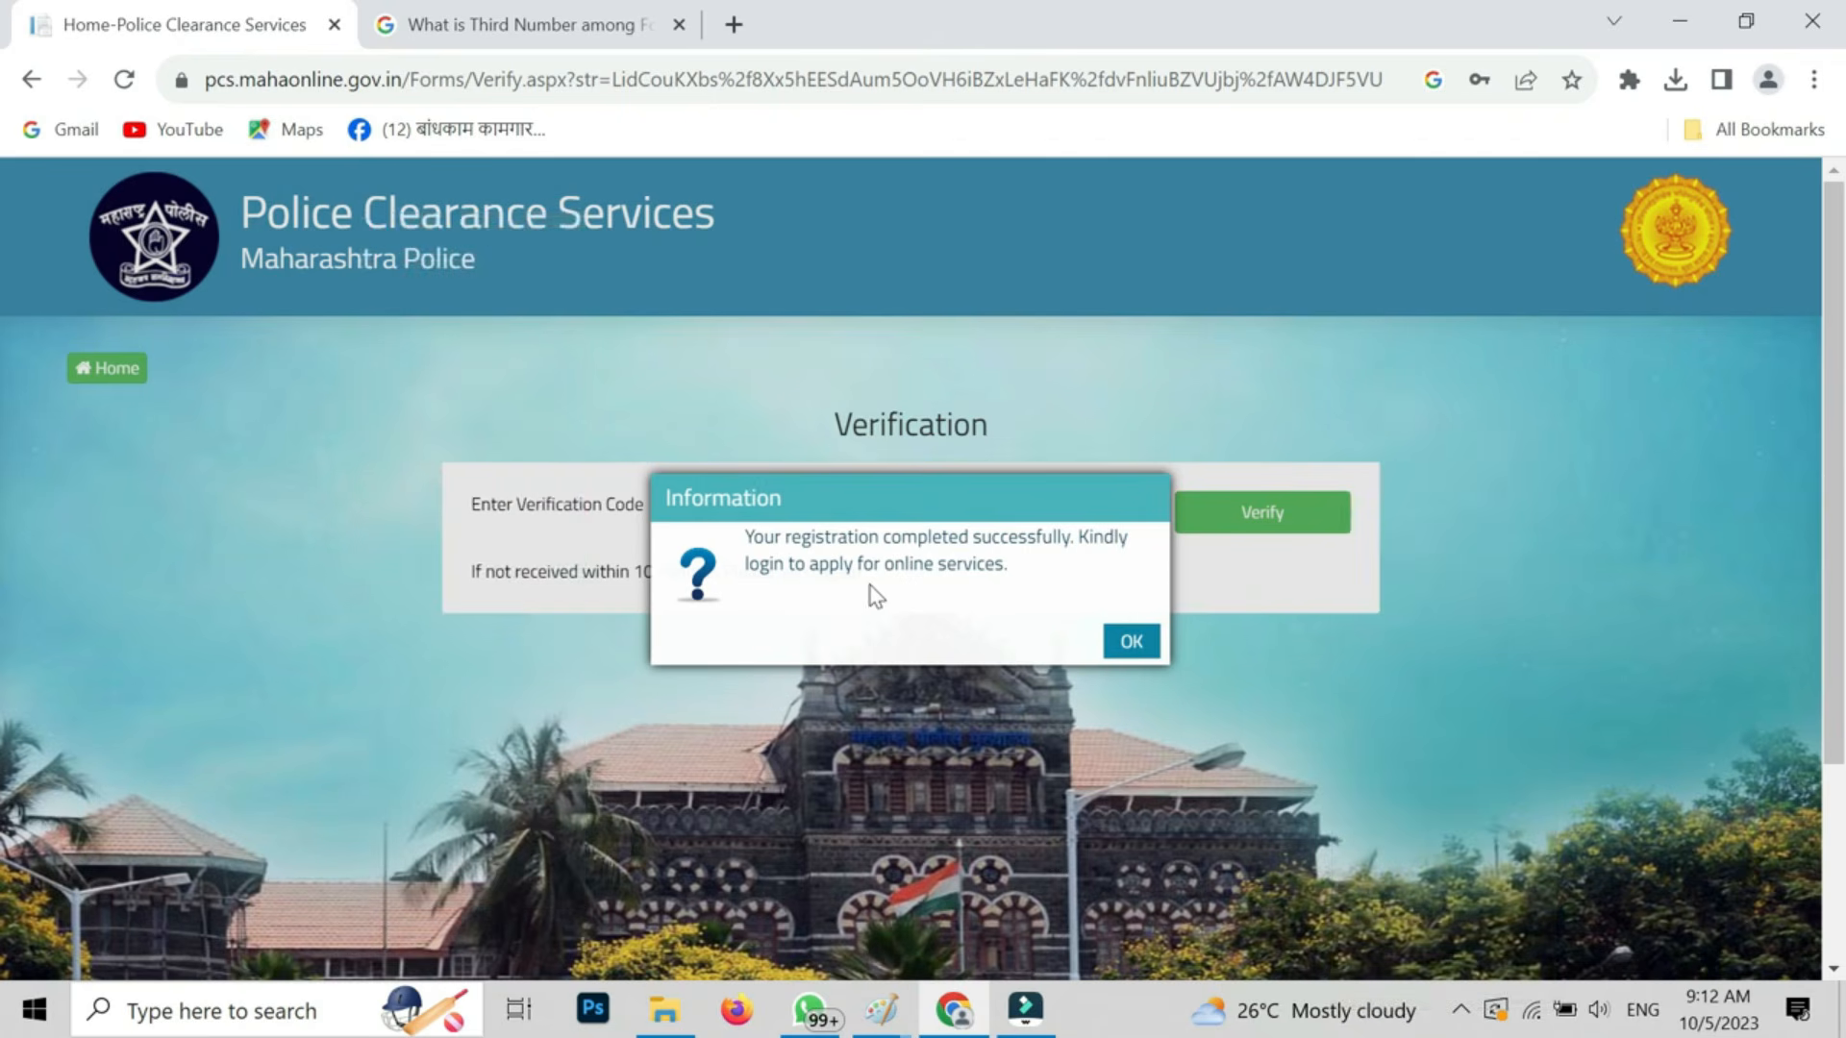
click(1134, 646)
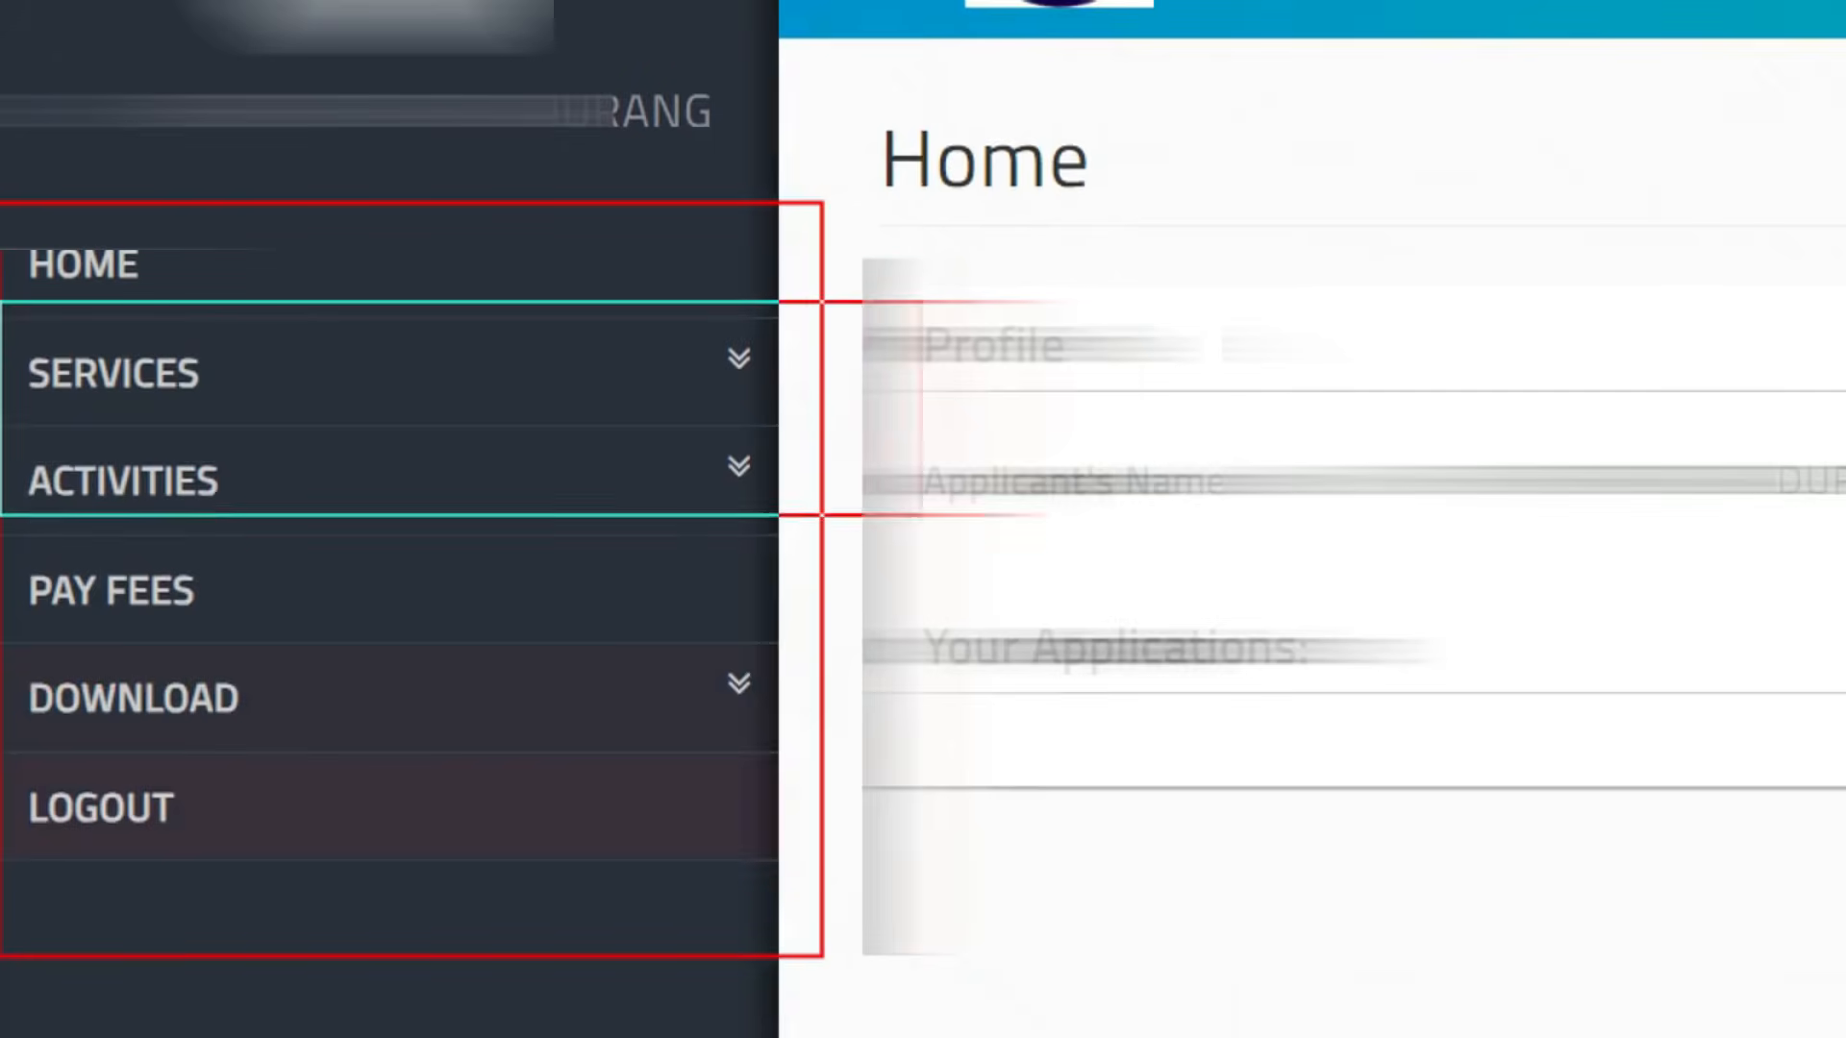
- Open the Character Certificate service and proceed past the Instructions page
click(429, 384)
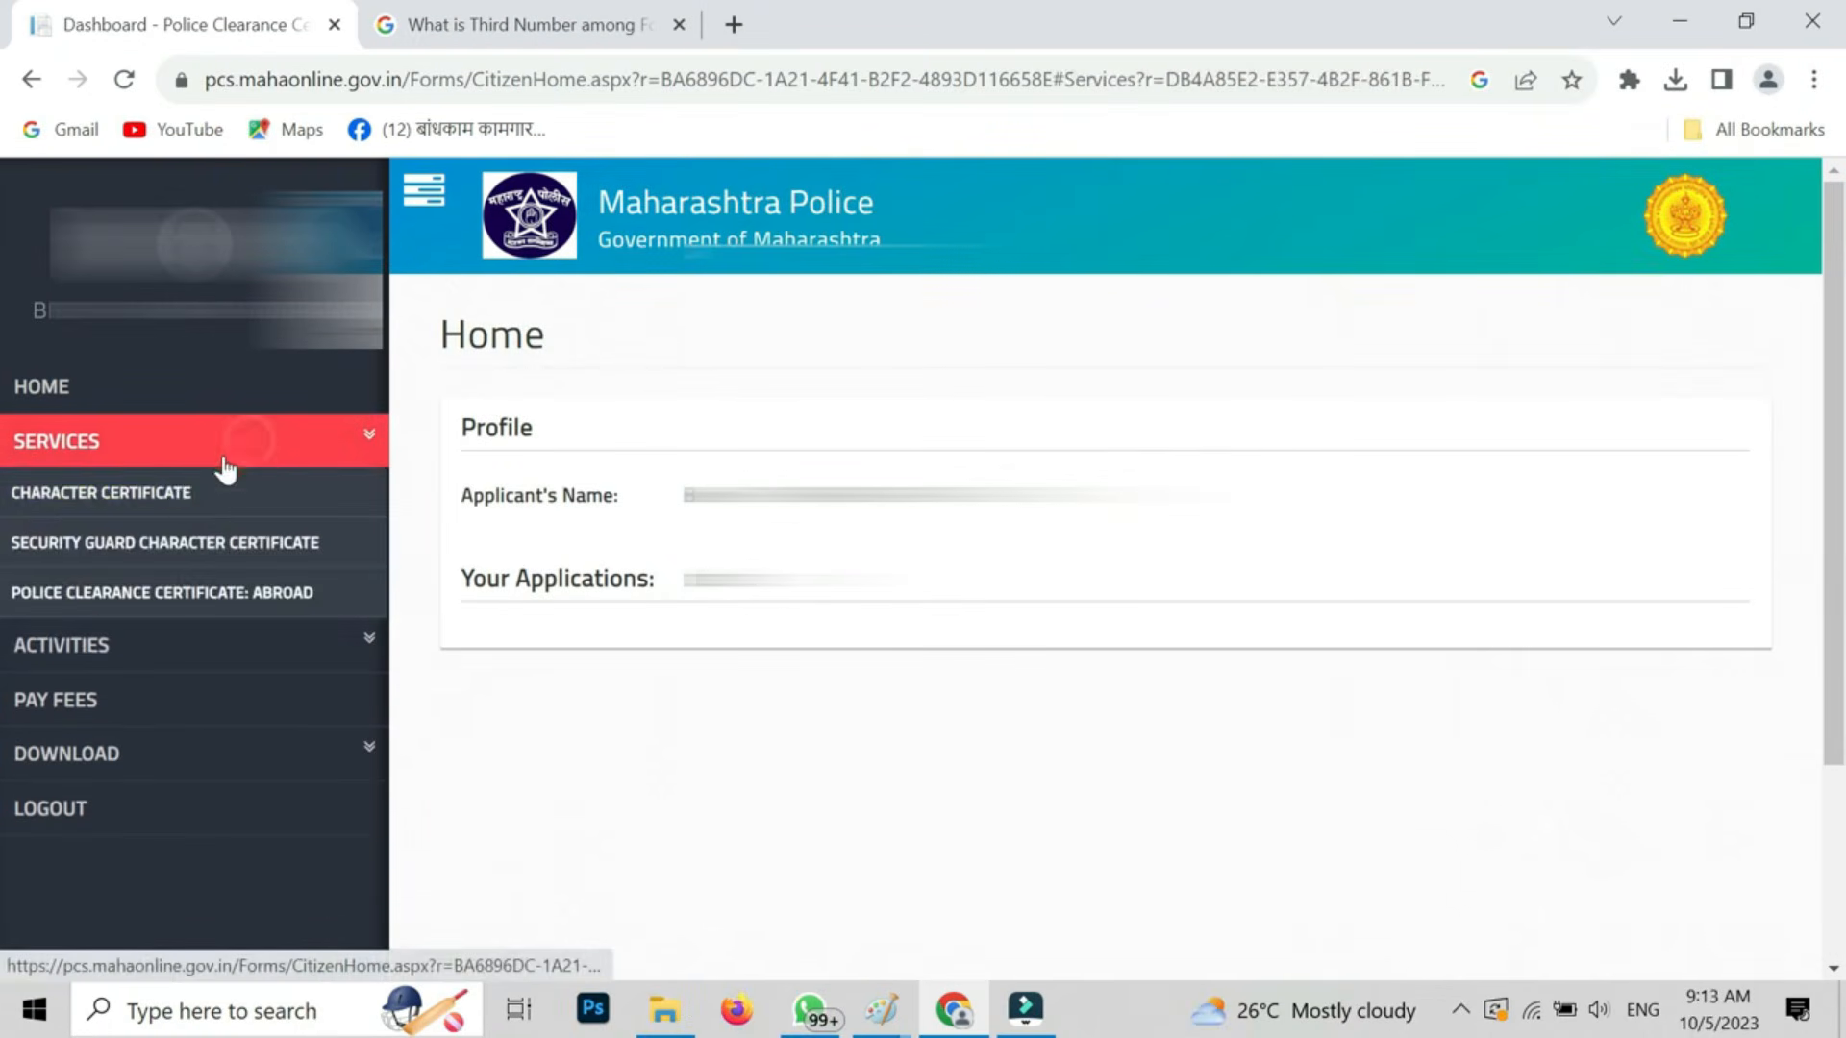
click(160, 498)
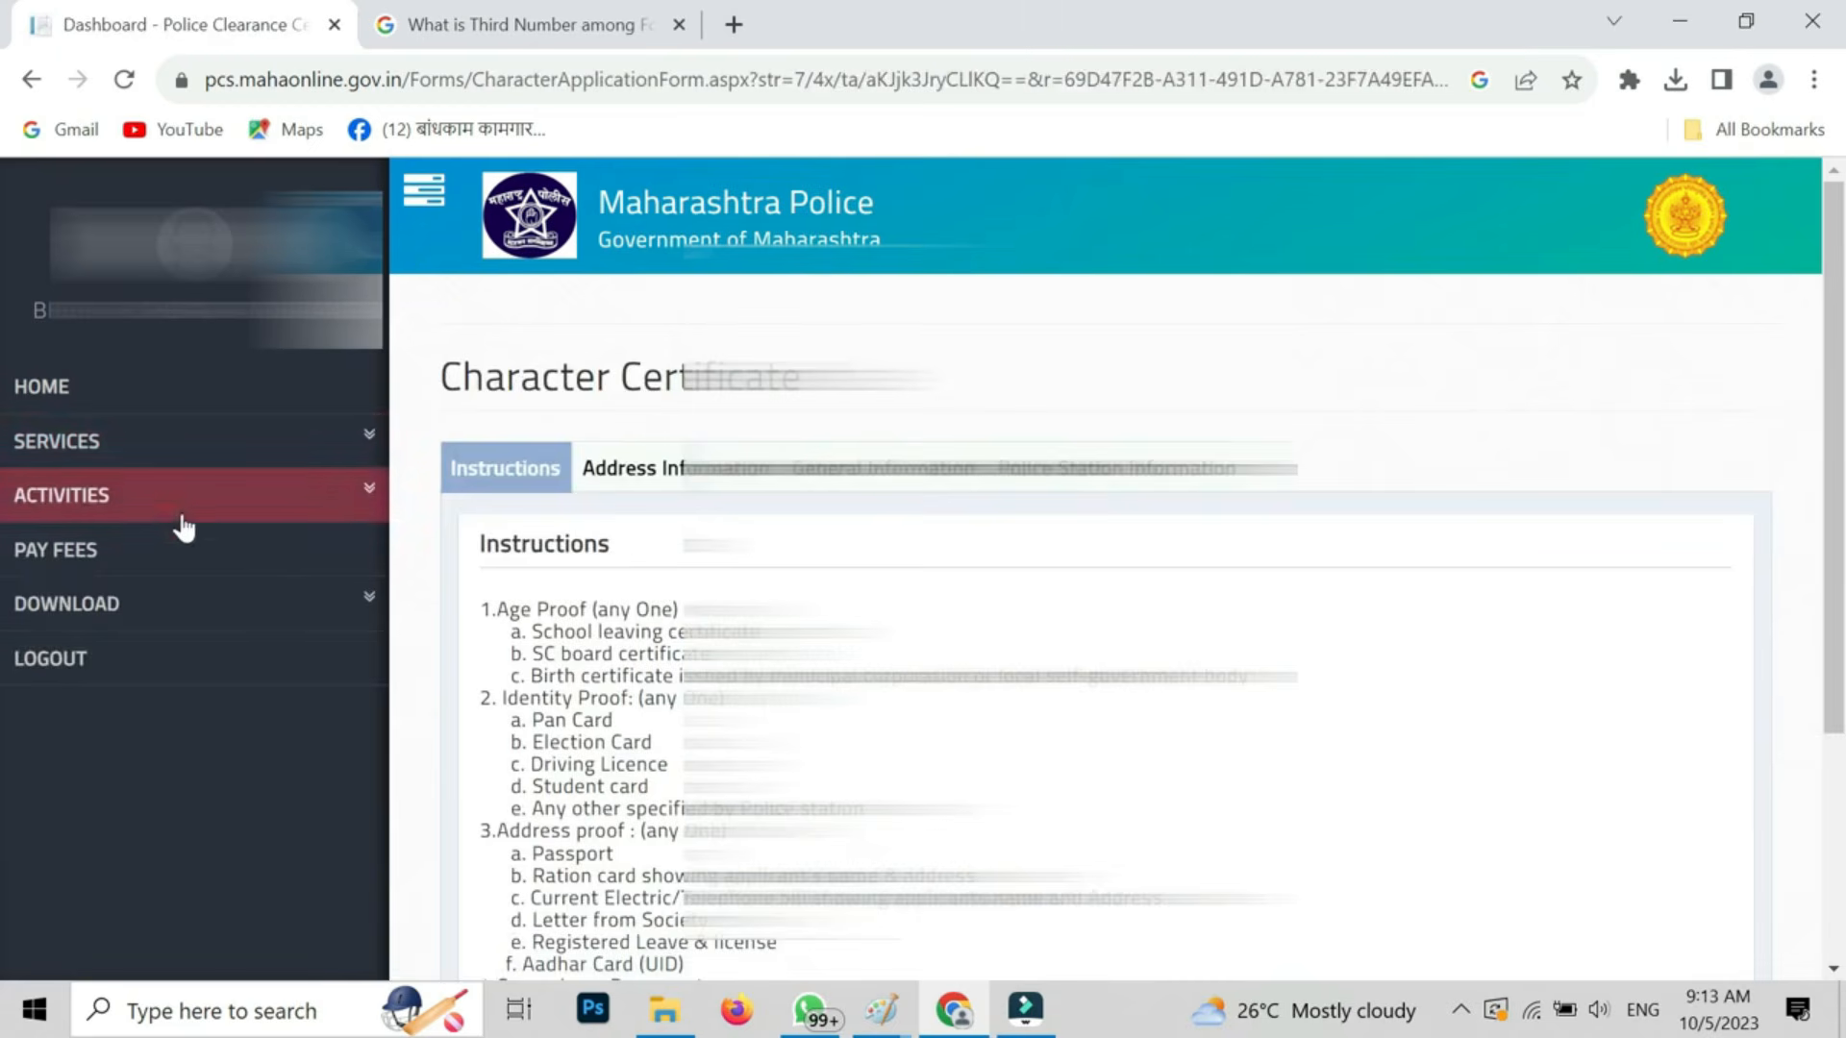
scroll(960, 754, down, 1)
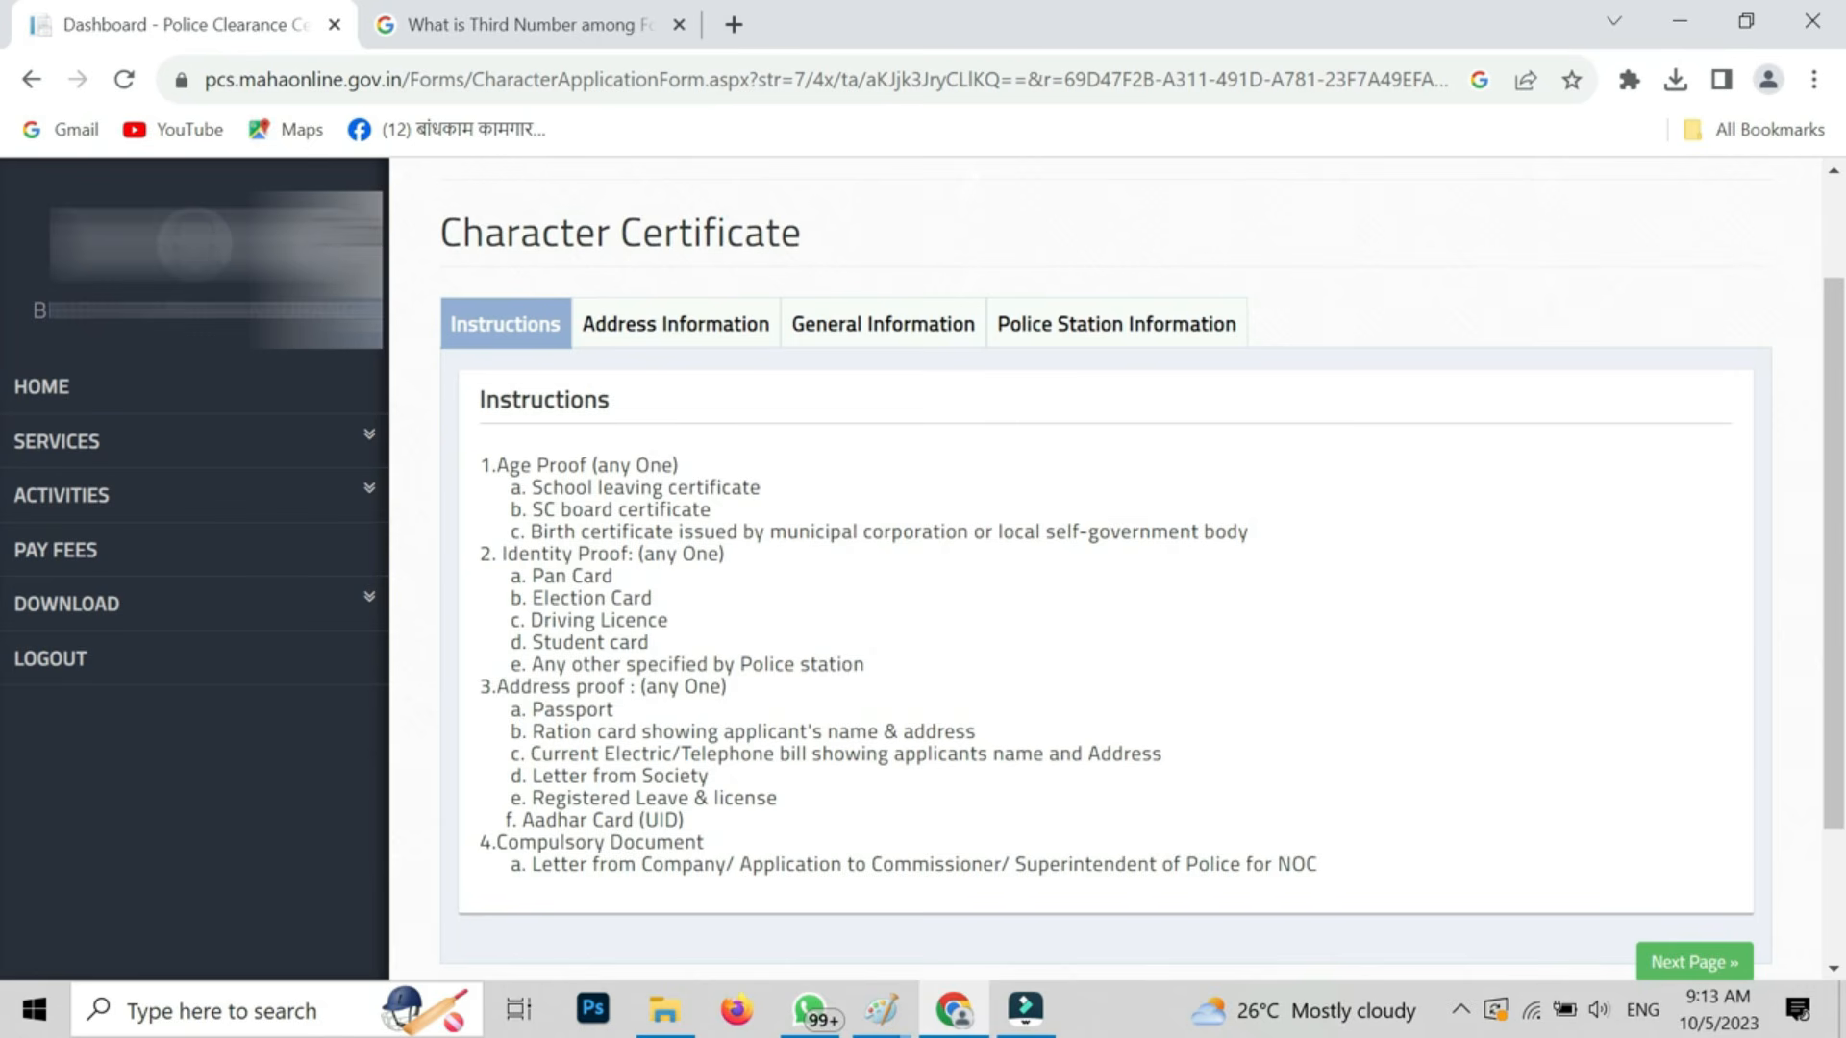
scroll(1106, 567, down, 1)
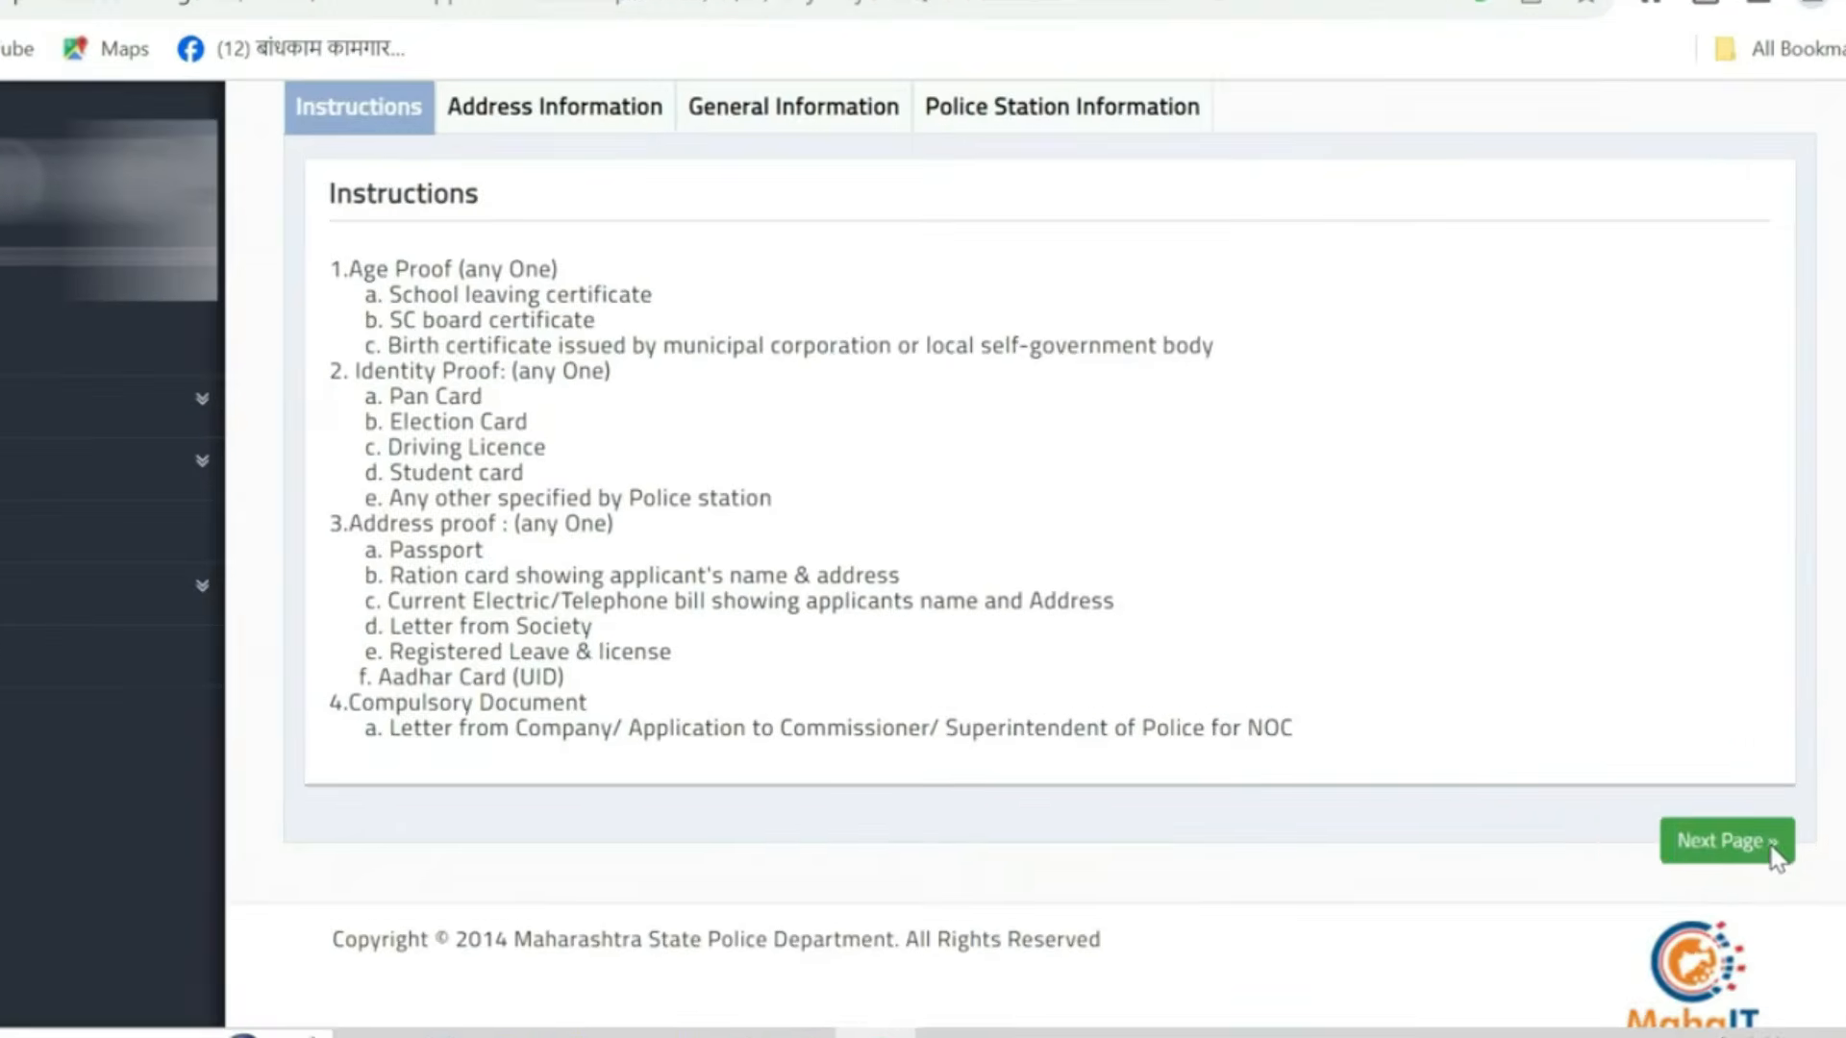
click(1737, 820)
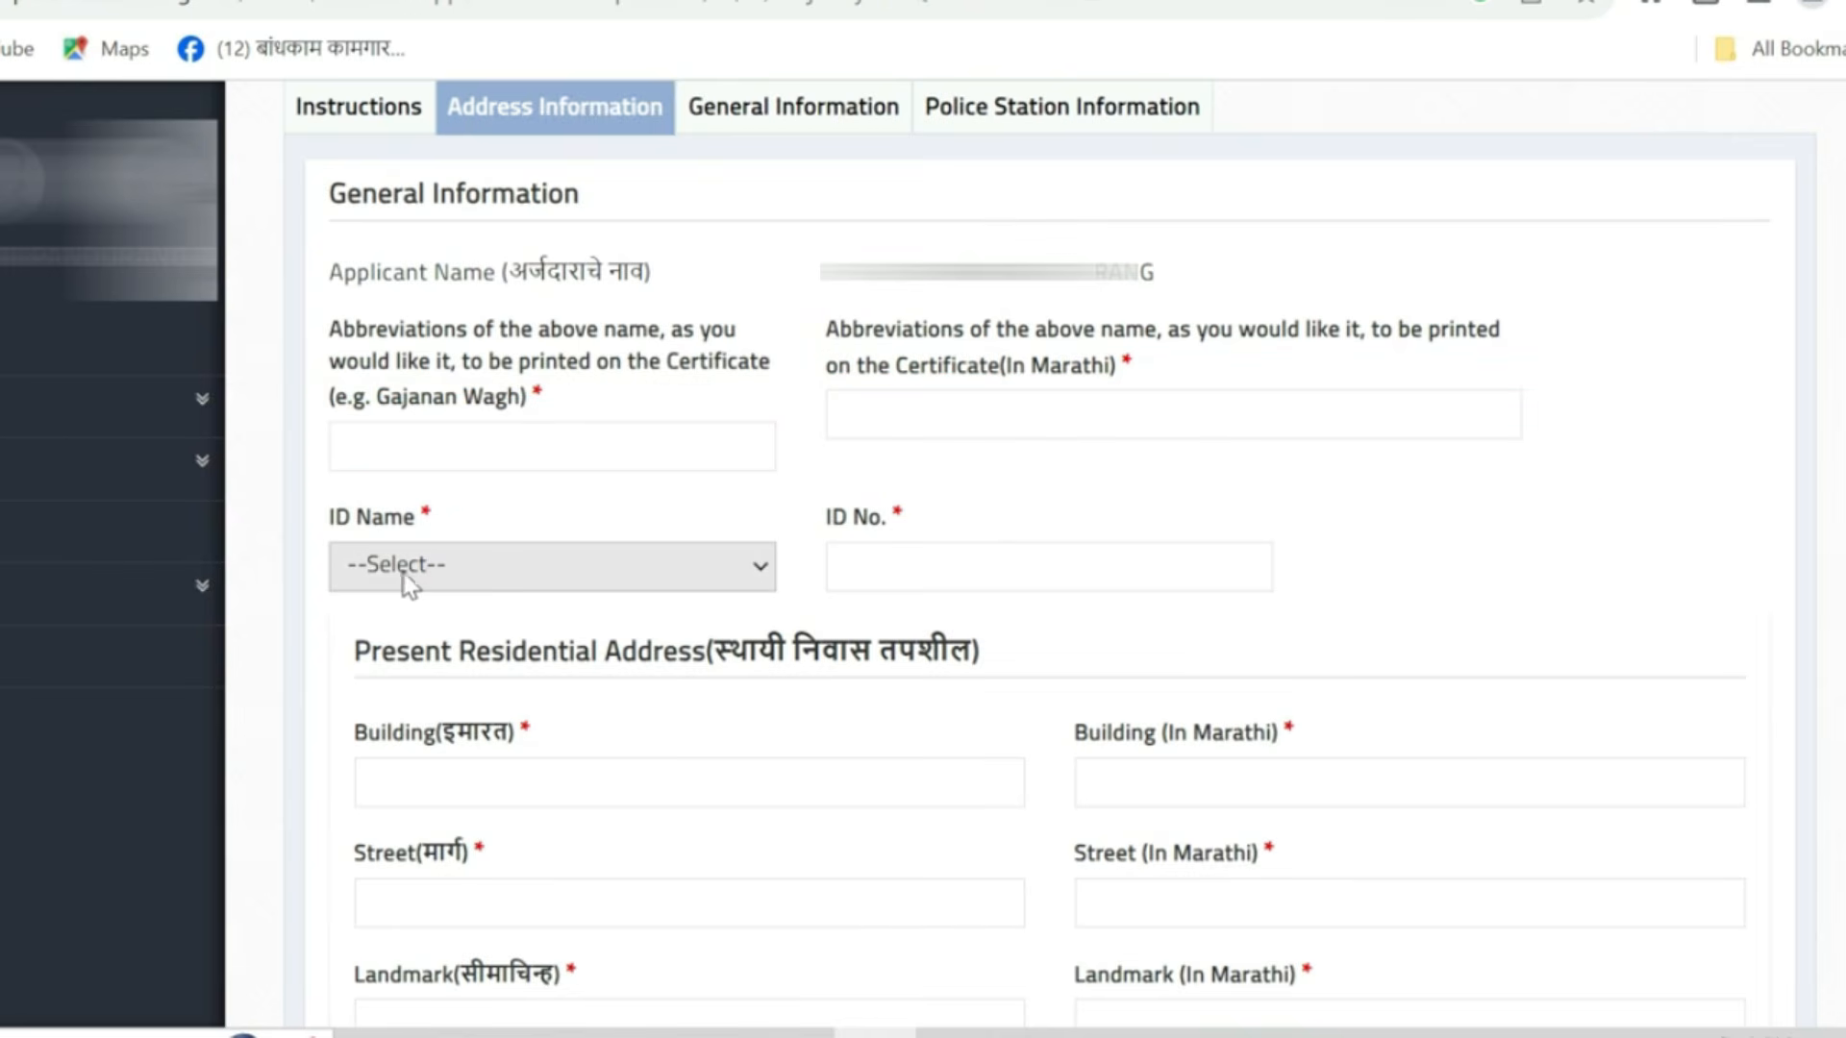
- Choose PAN Card as the ID name and move into the ID number field
click(463, 575)
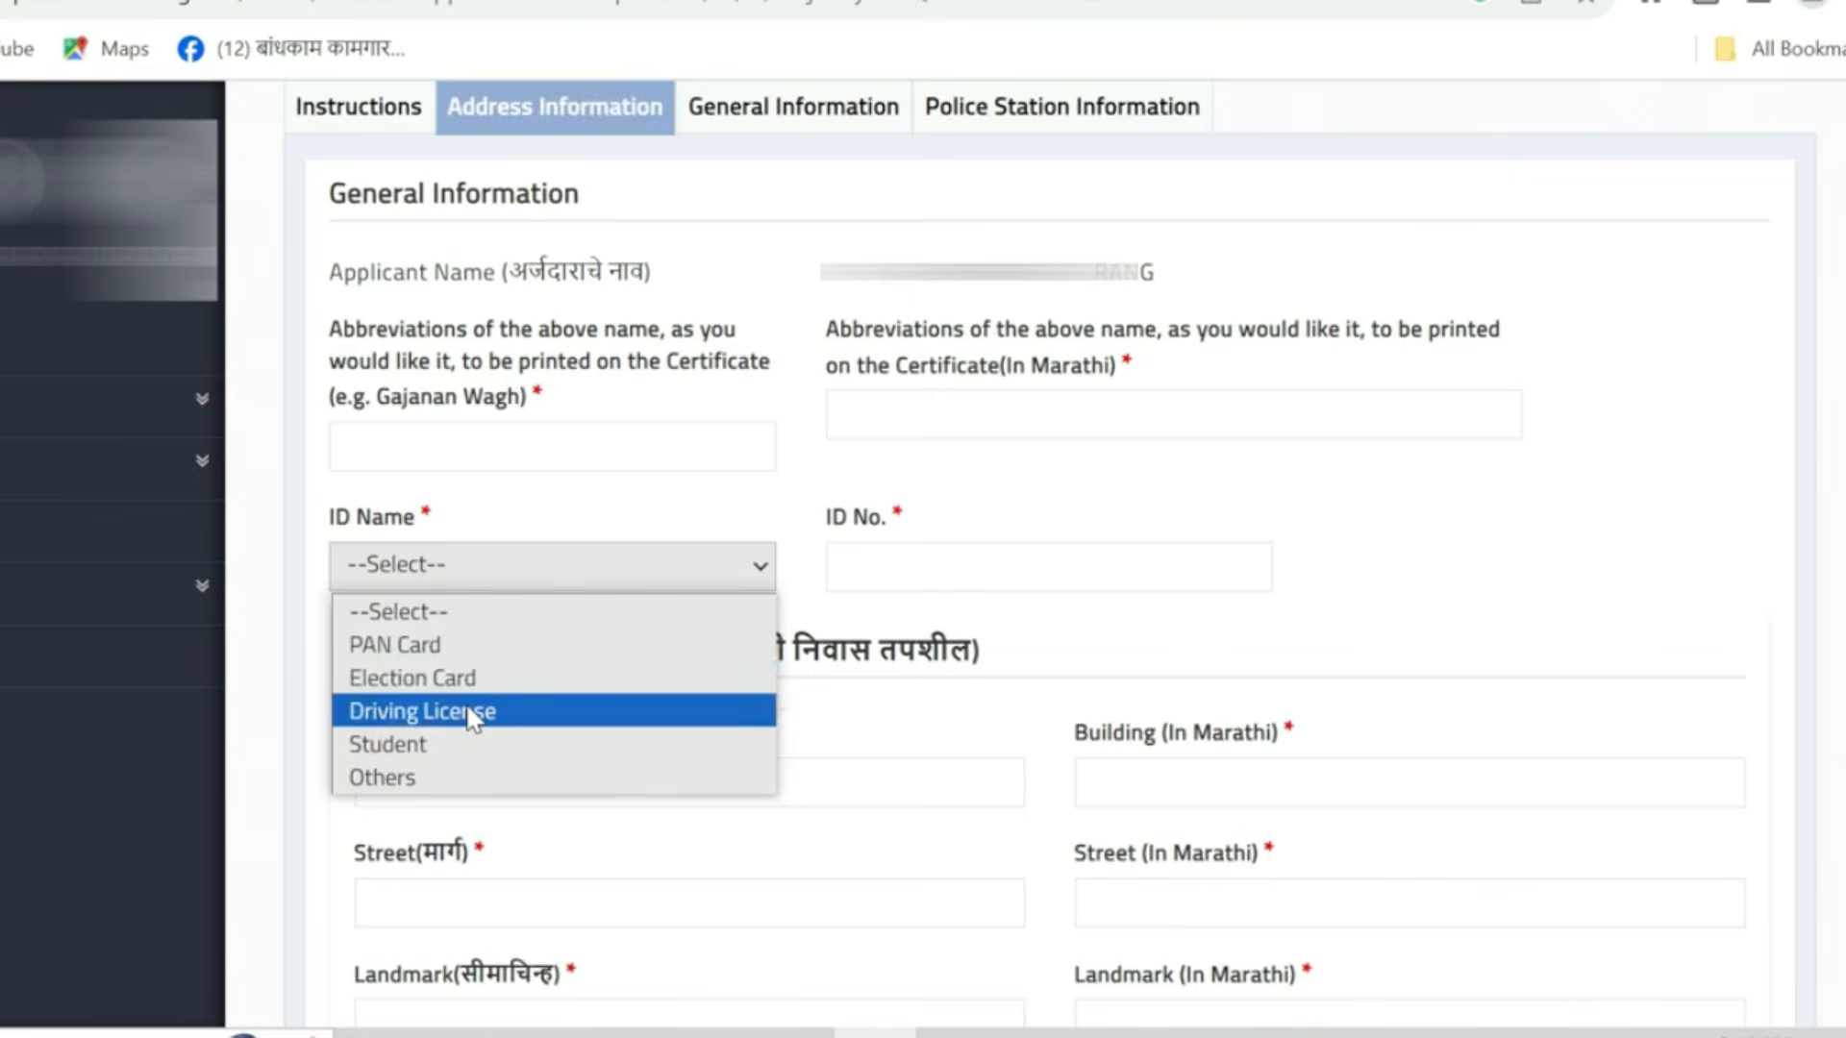
click(472, 646)
click(920, 561)
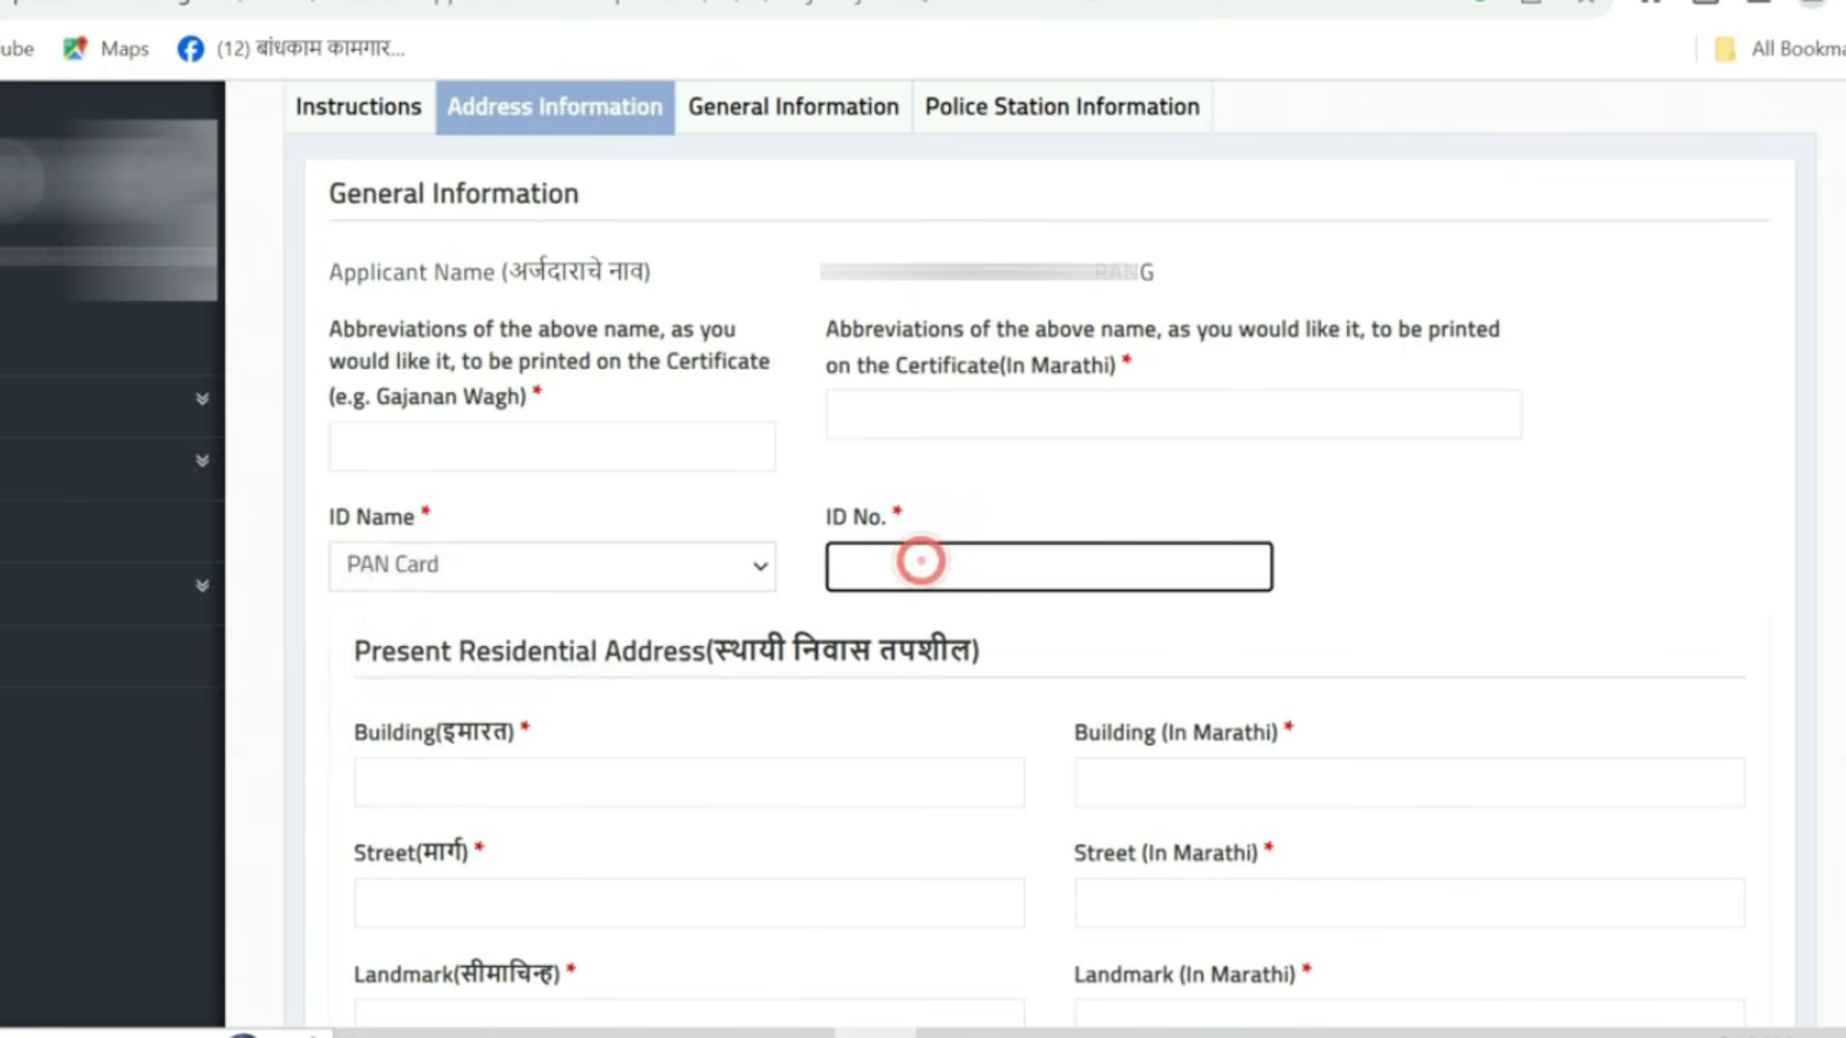
scroll(921, 561, down, 2)
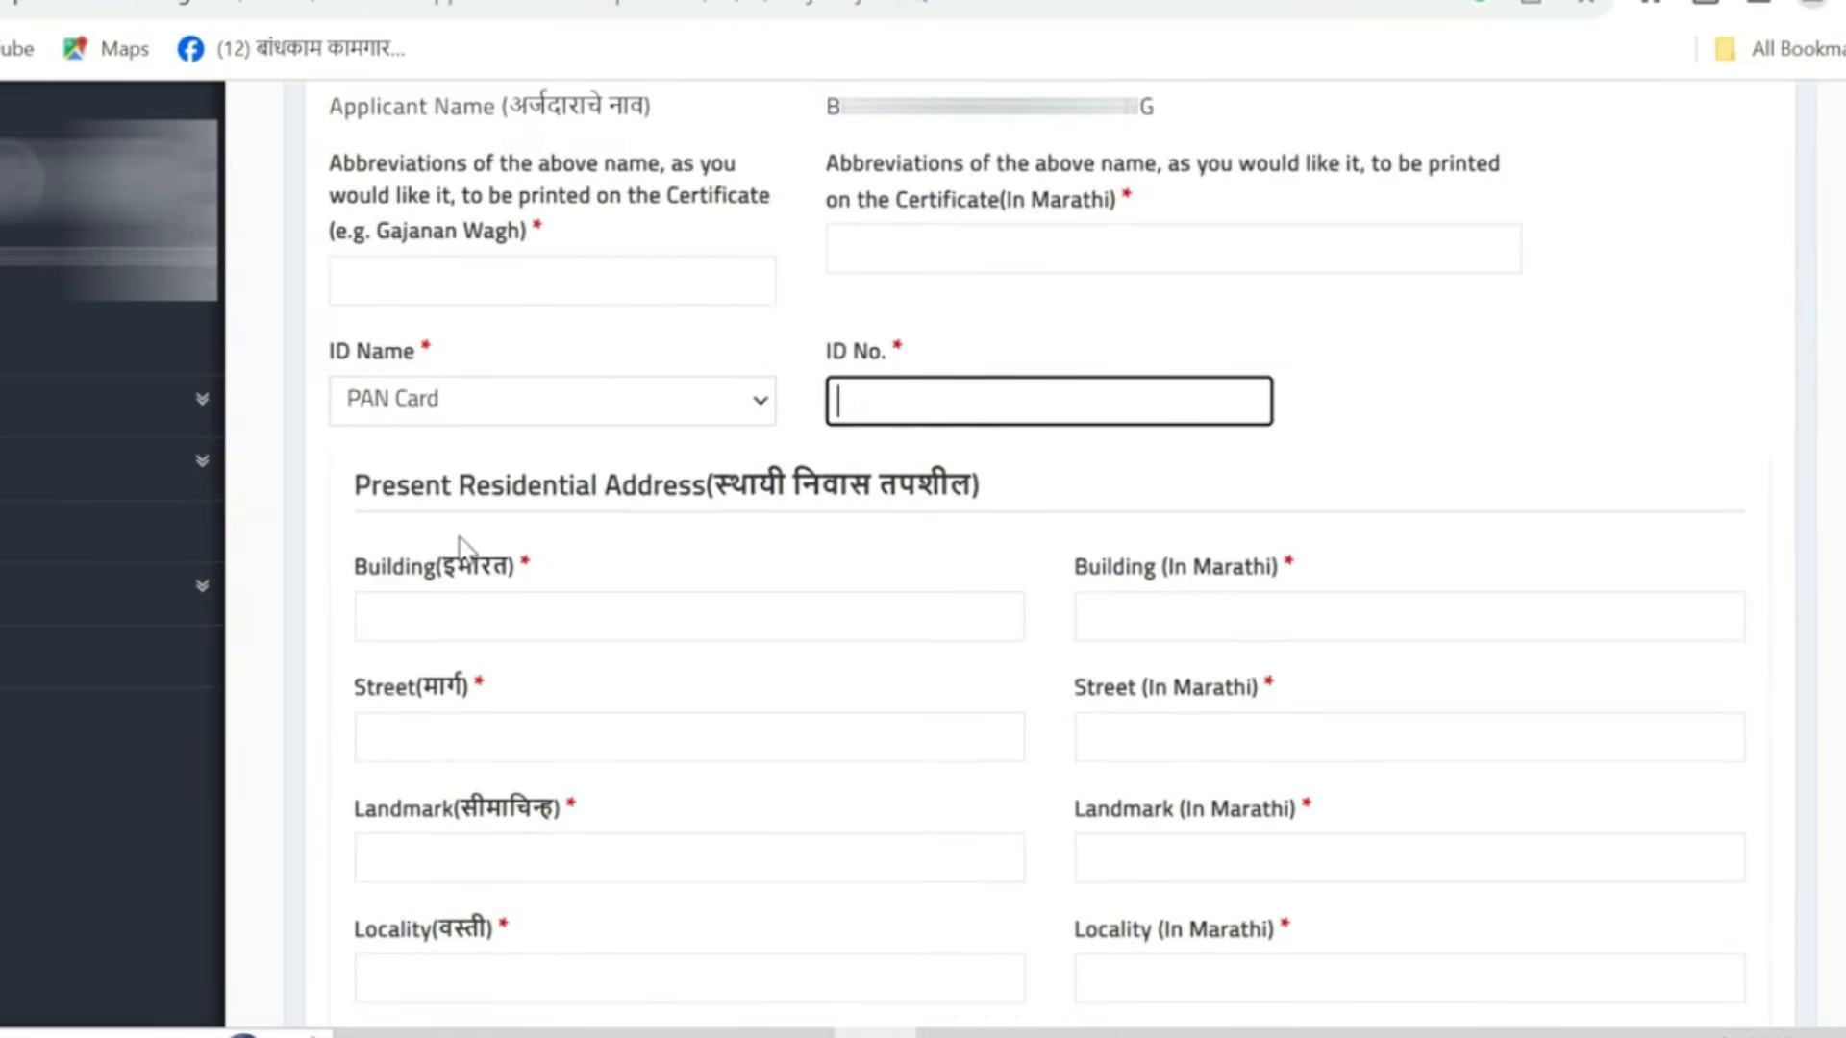
scroll(460, 539, down, 1)
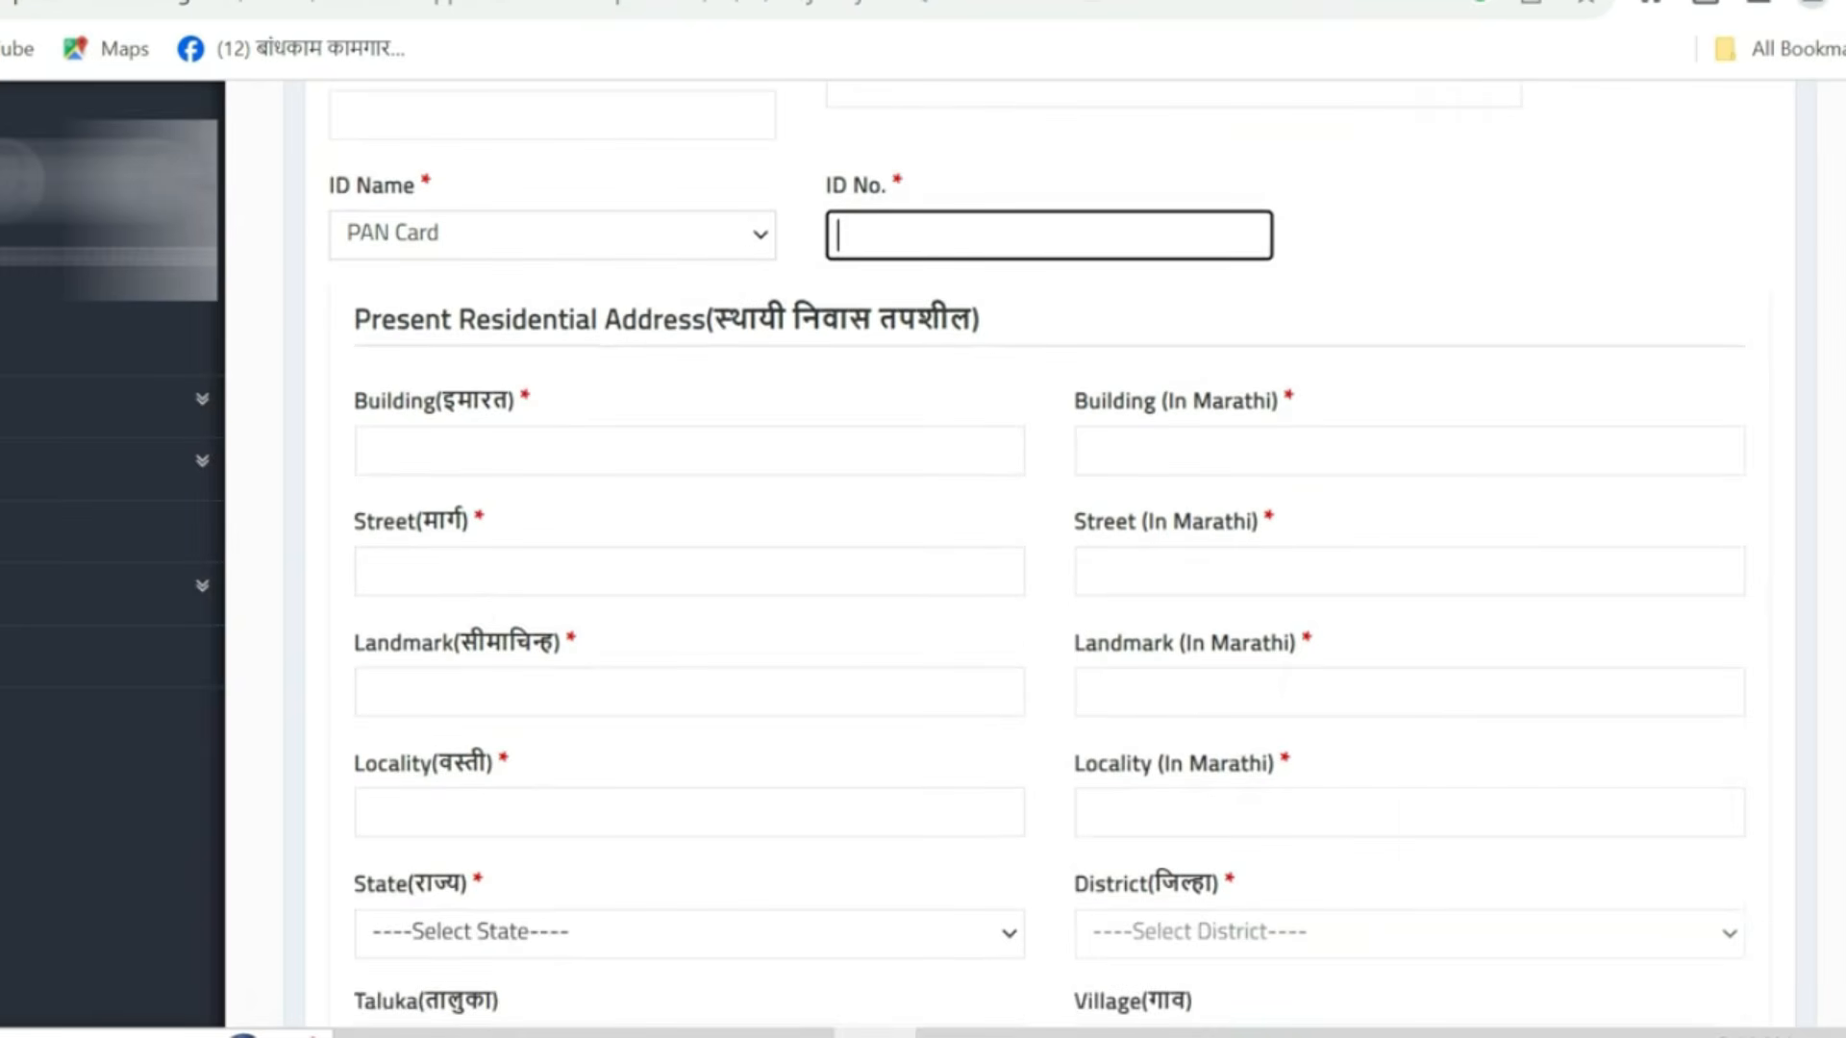
- Set the present address state to MAHARASHTRA, district to Kolhapur and taluka to Chandgad
scroll(528, 568, down, 3)
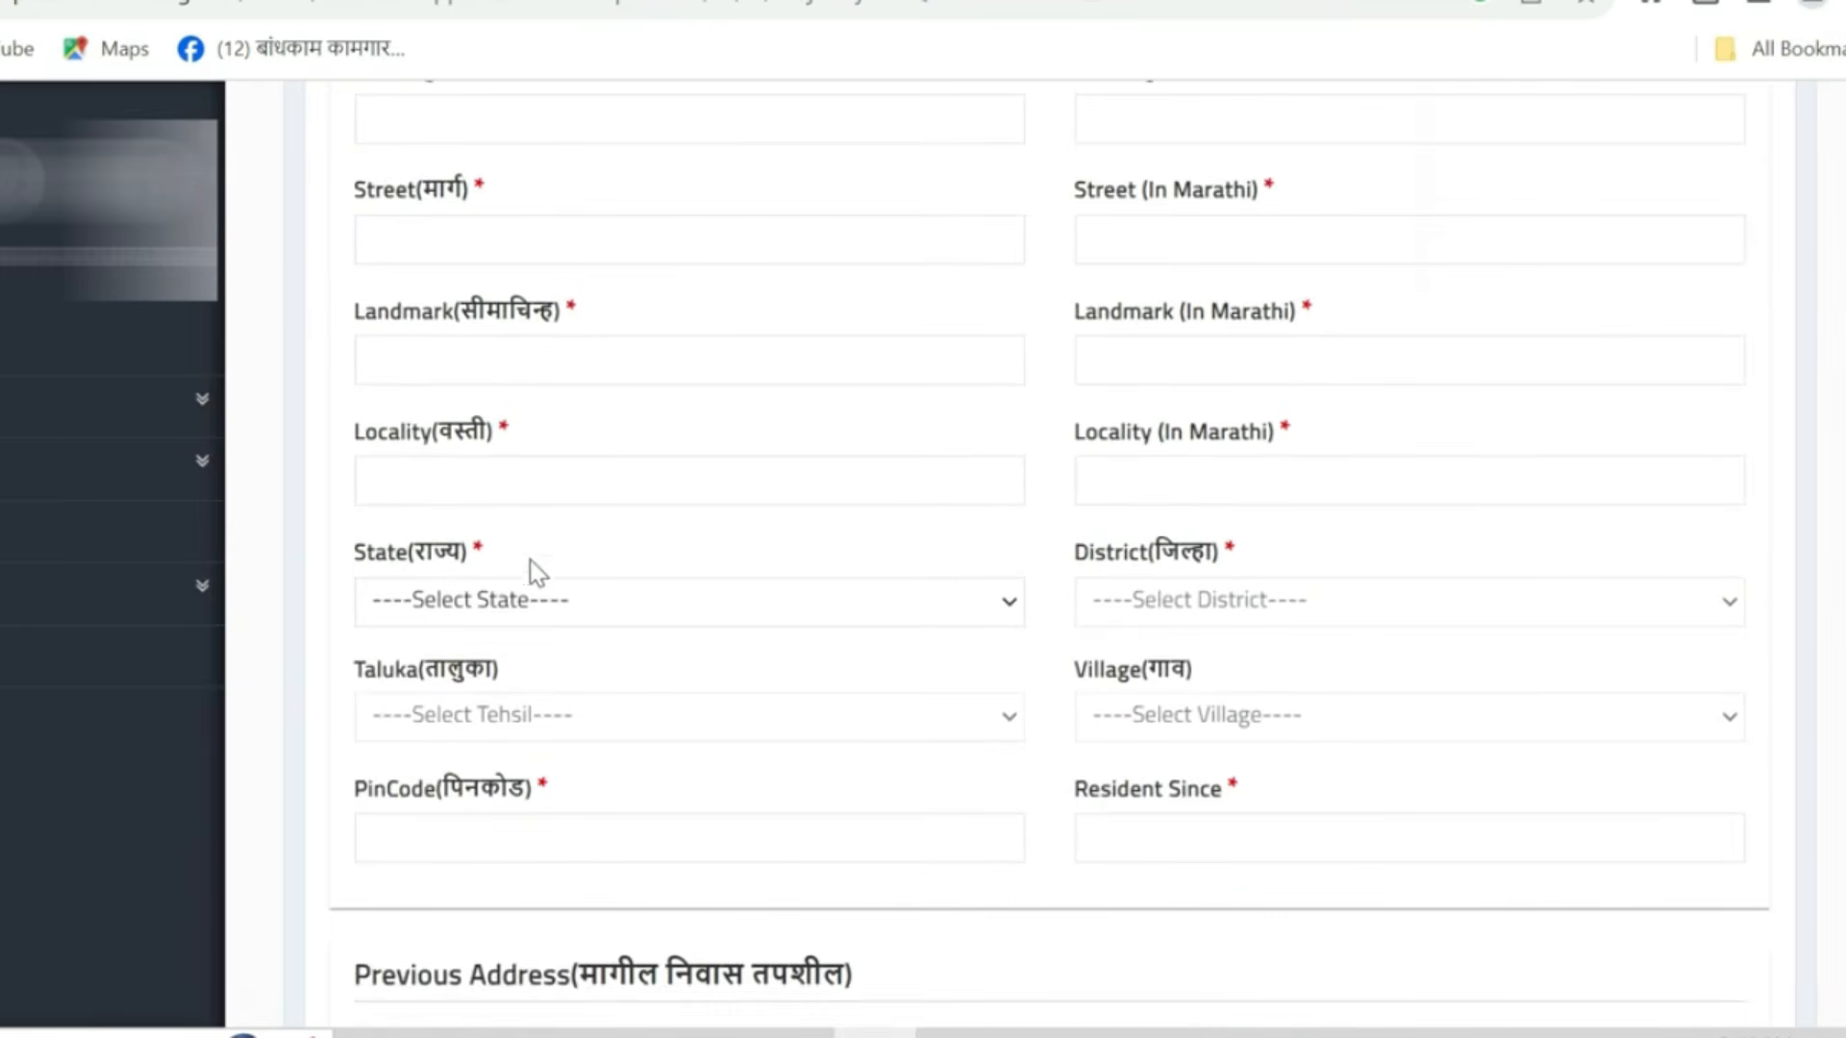
click(515, 603)
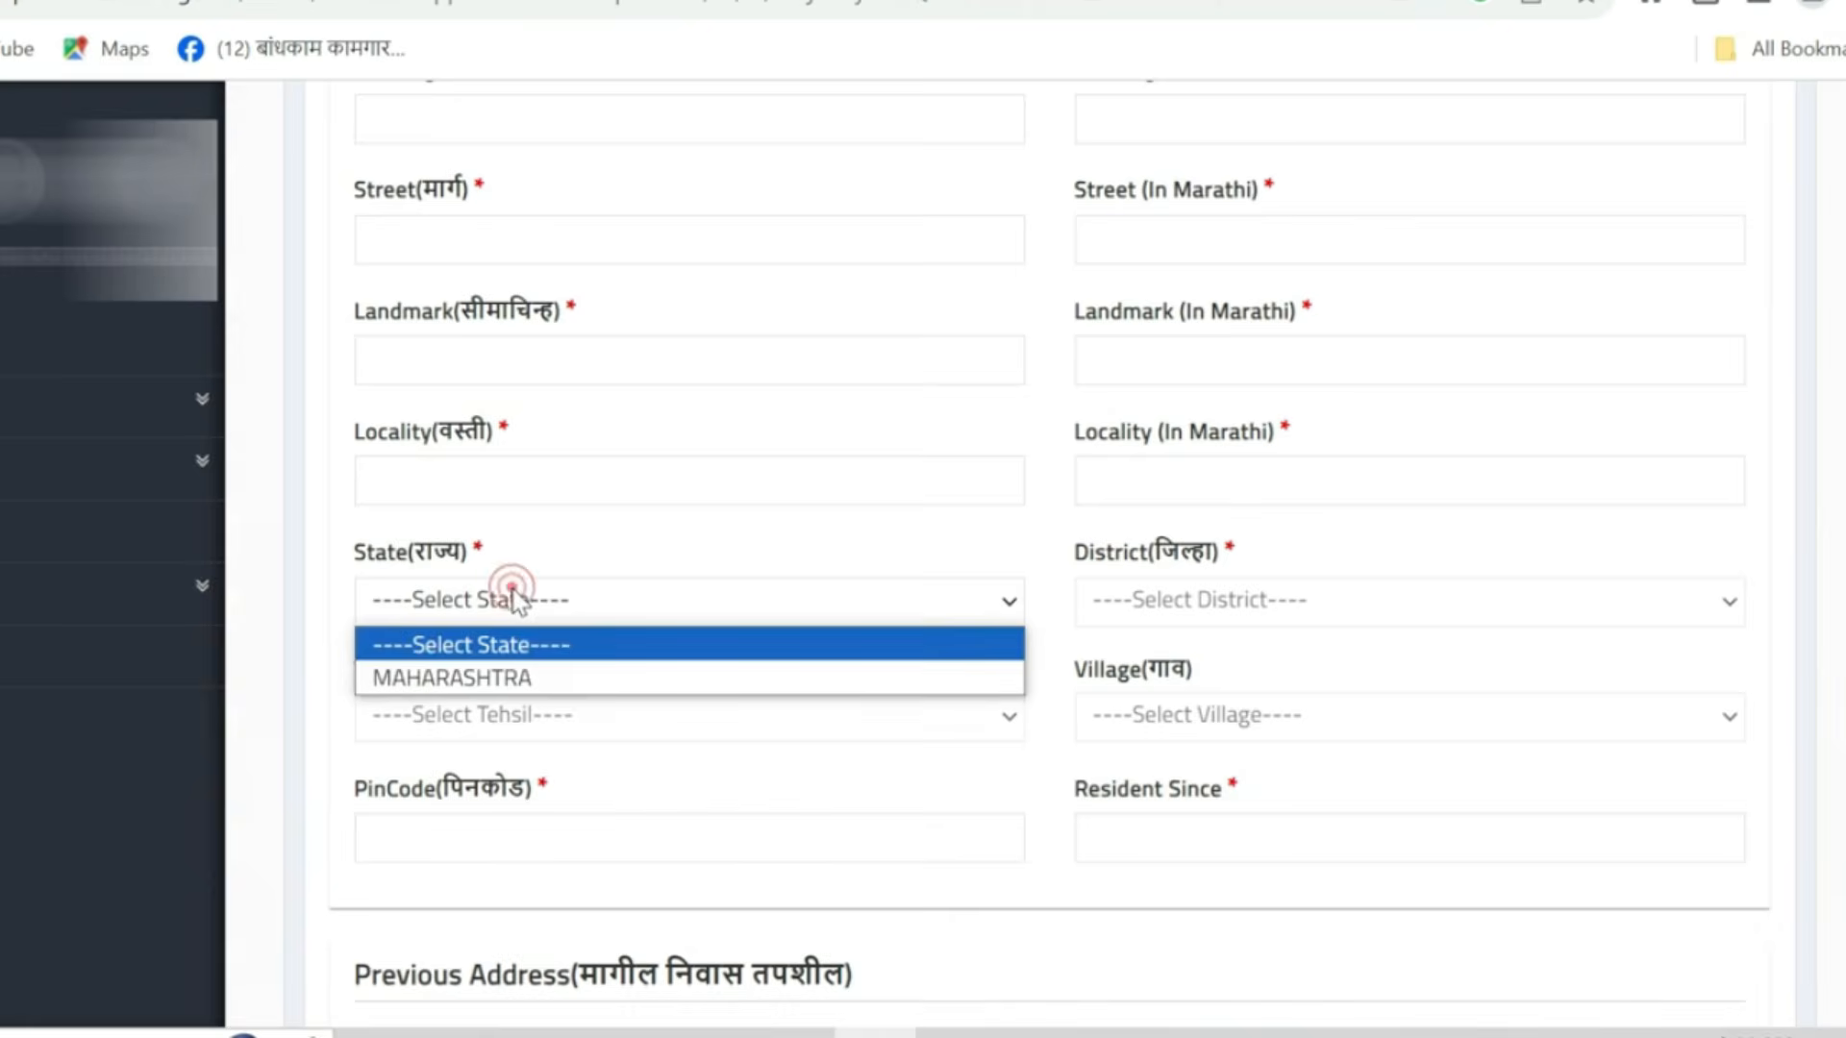
click(495, 665)
click(1153, 604)
key(k)
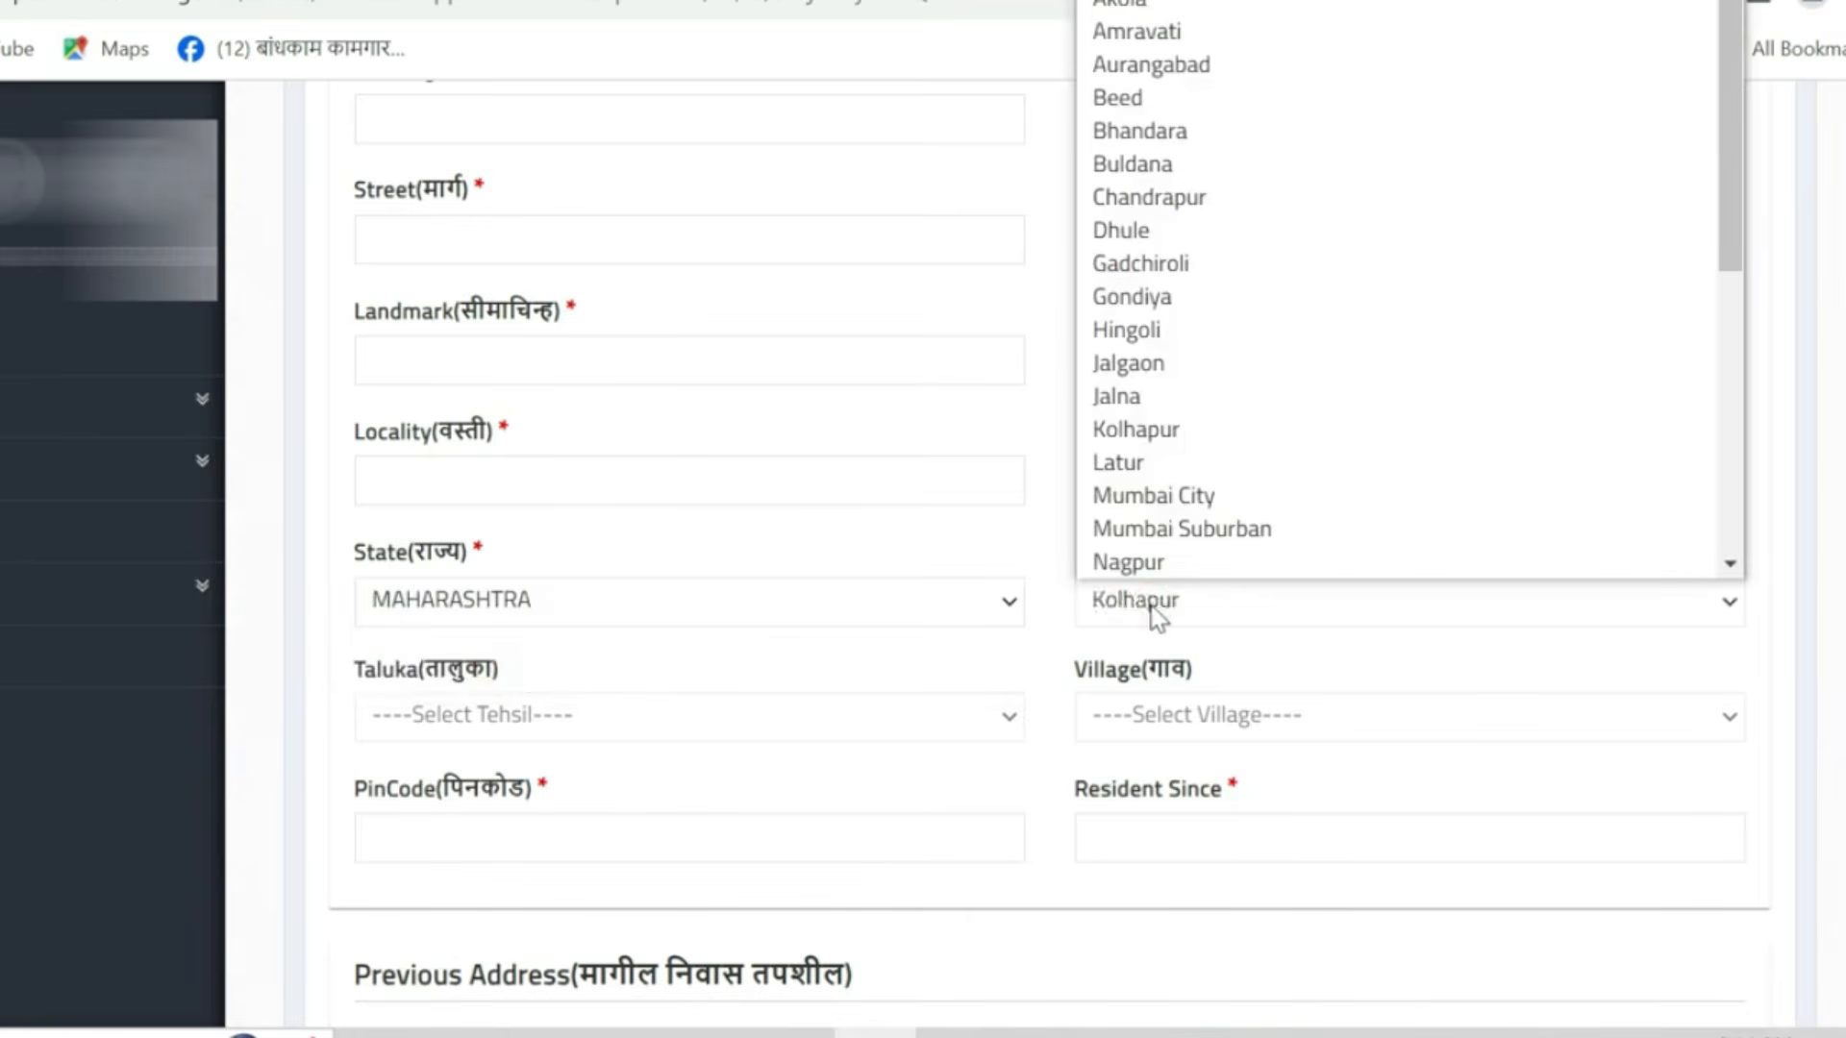
key(Return)
key(Tab)
key(c)
scroll(1339, 569, down, 2)
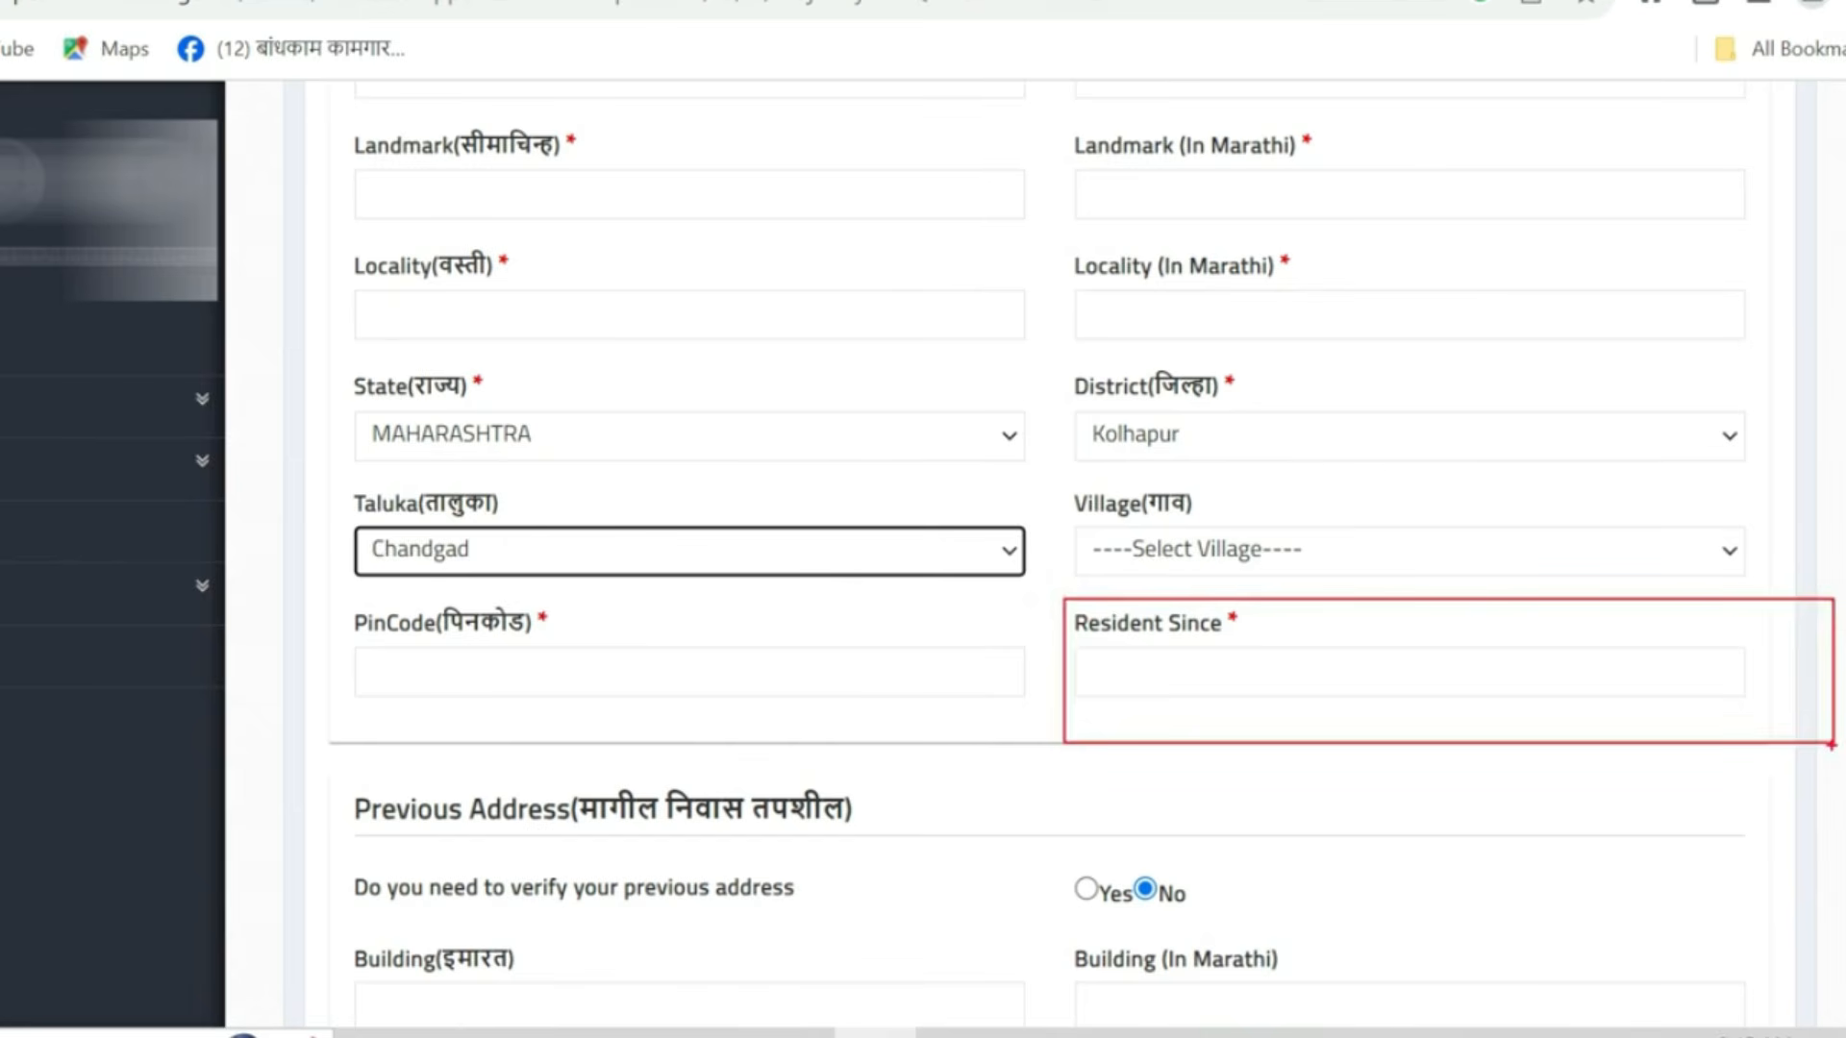
- Set Resident Since to 01/2002 using the month and year picker
click(1309, 668)
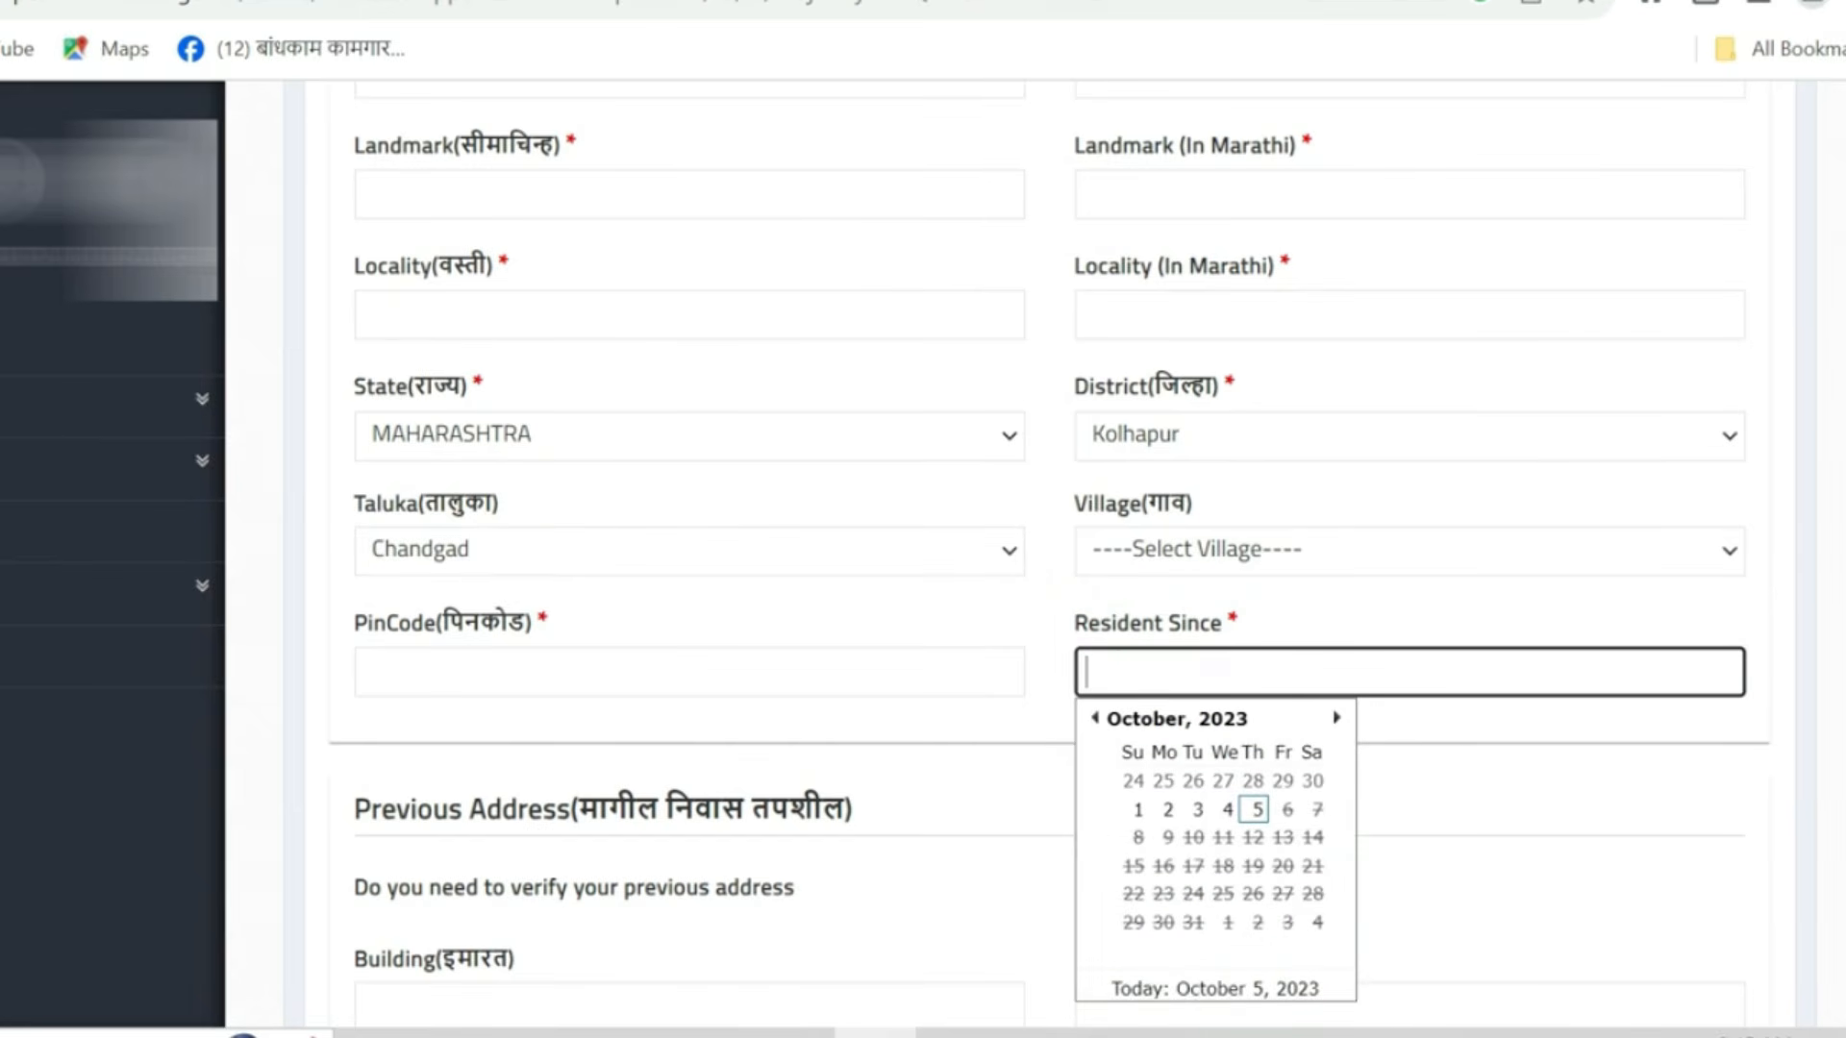
click(1221, 723)
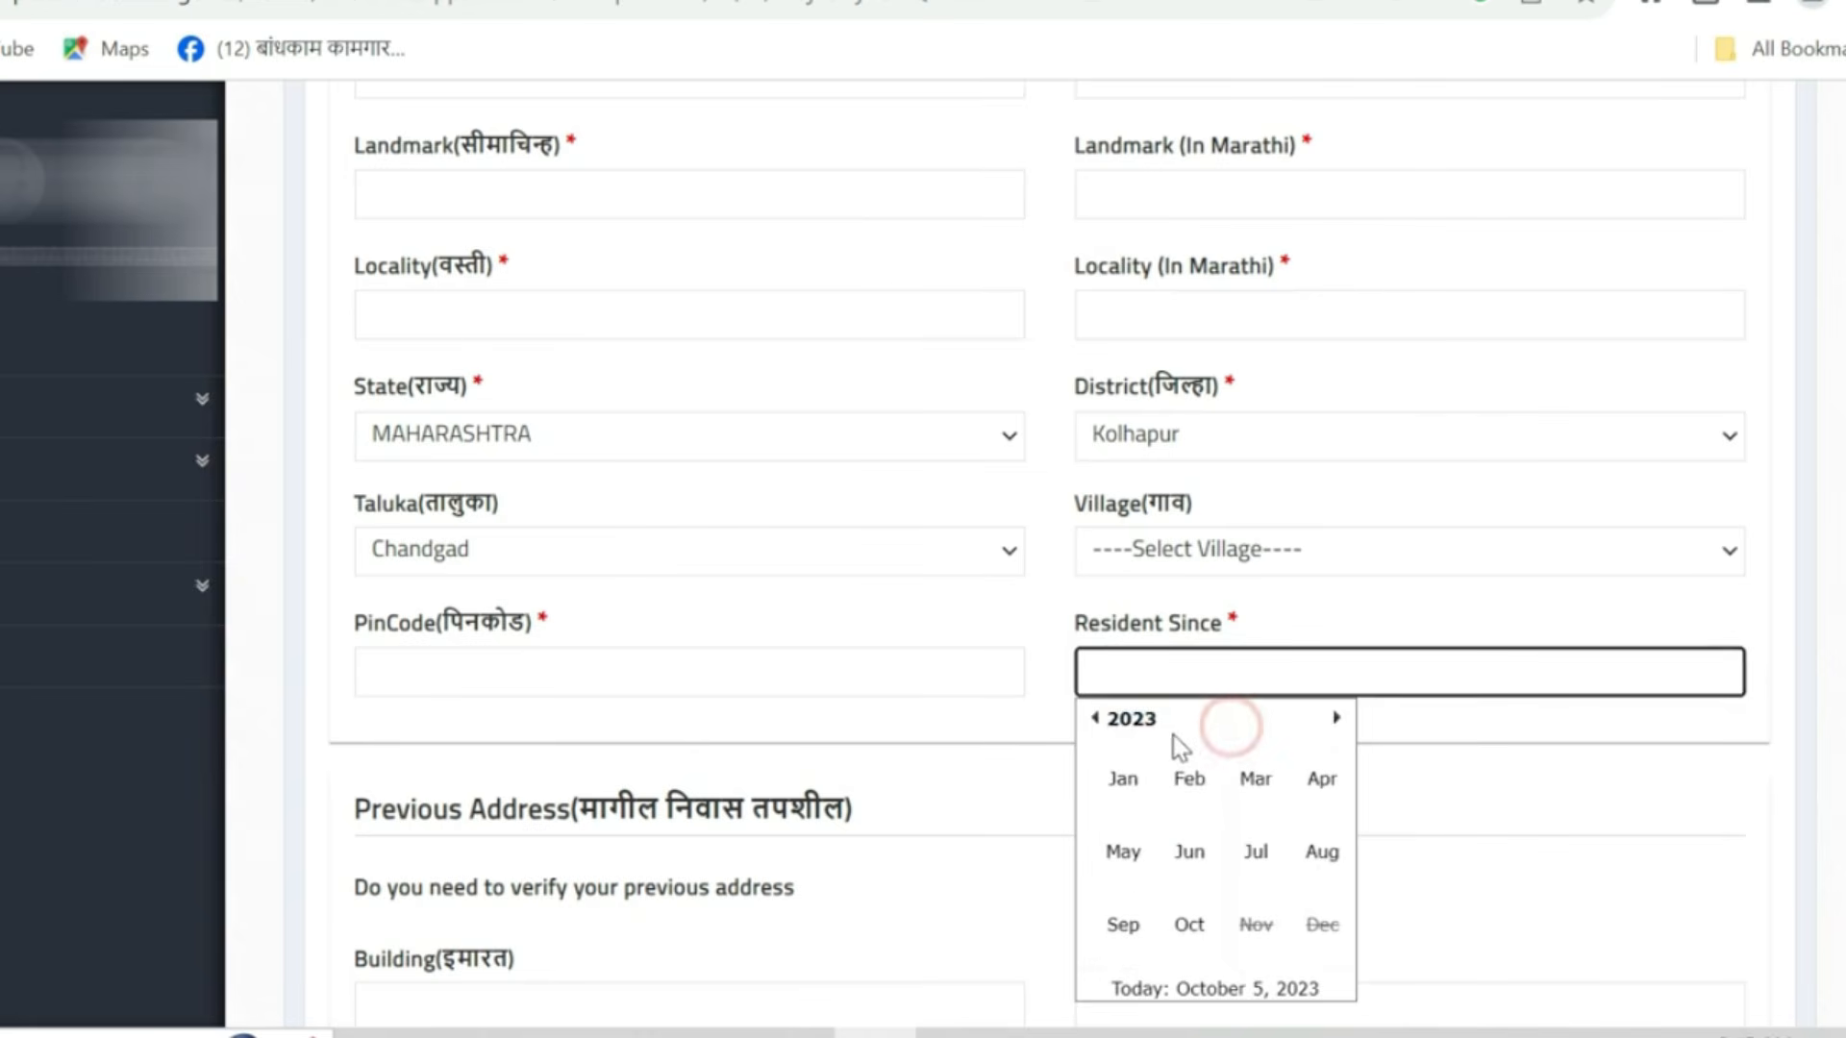
click(1139, 723)
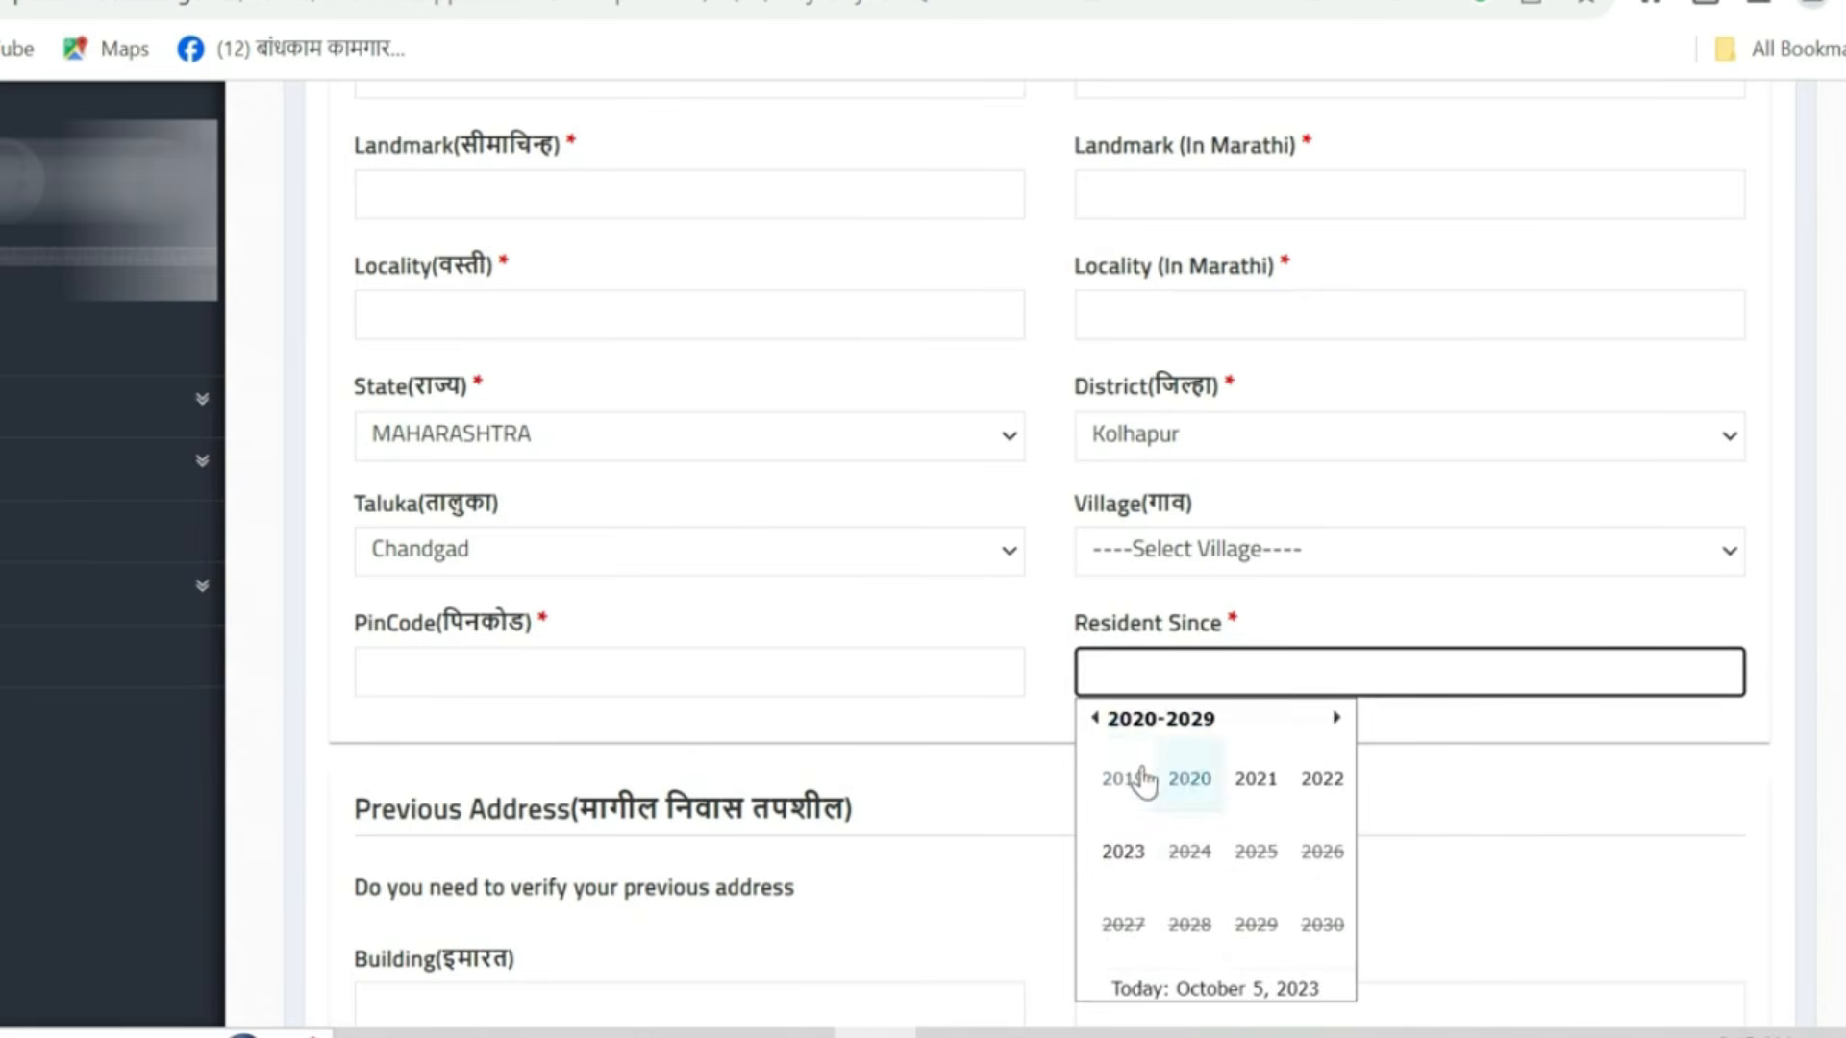
click(1097, 719)
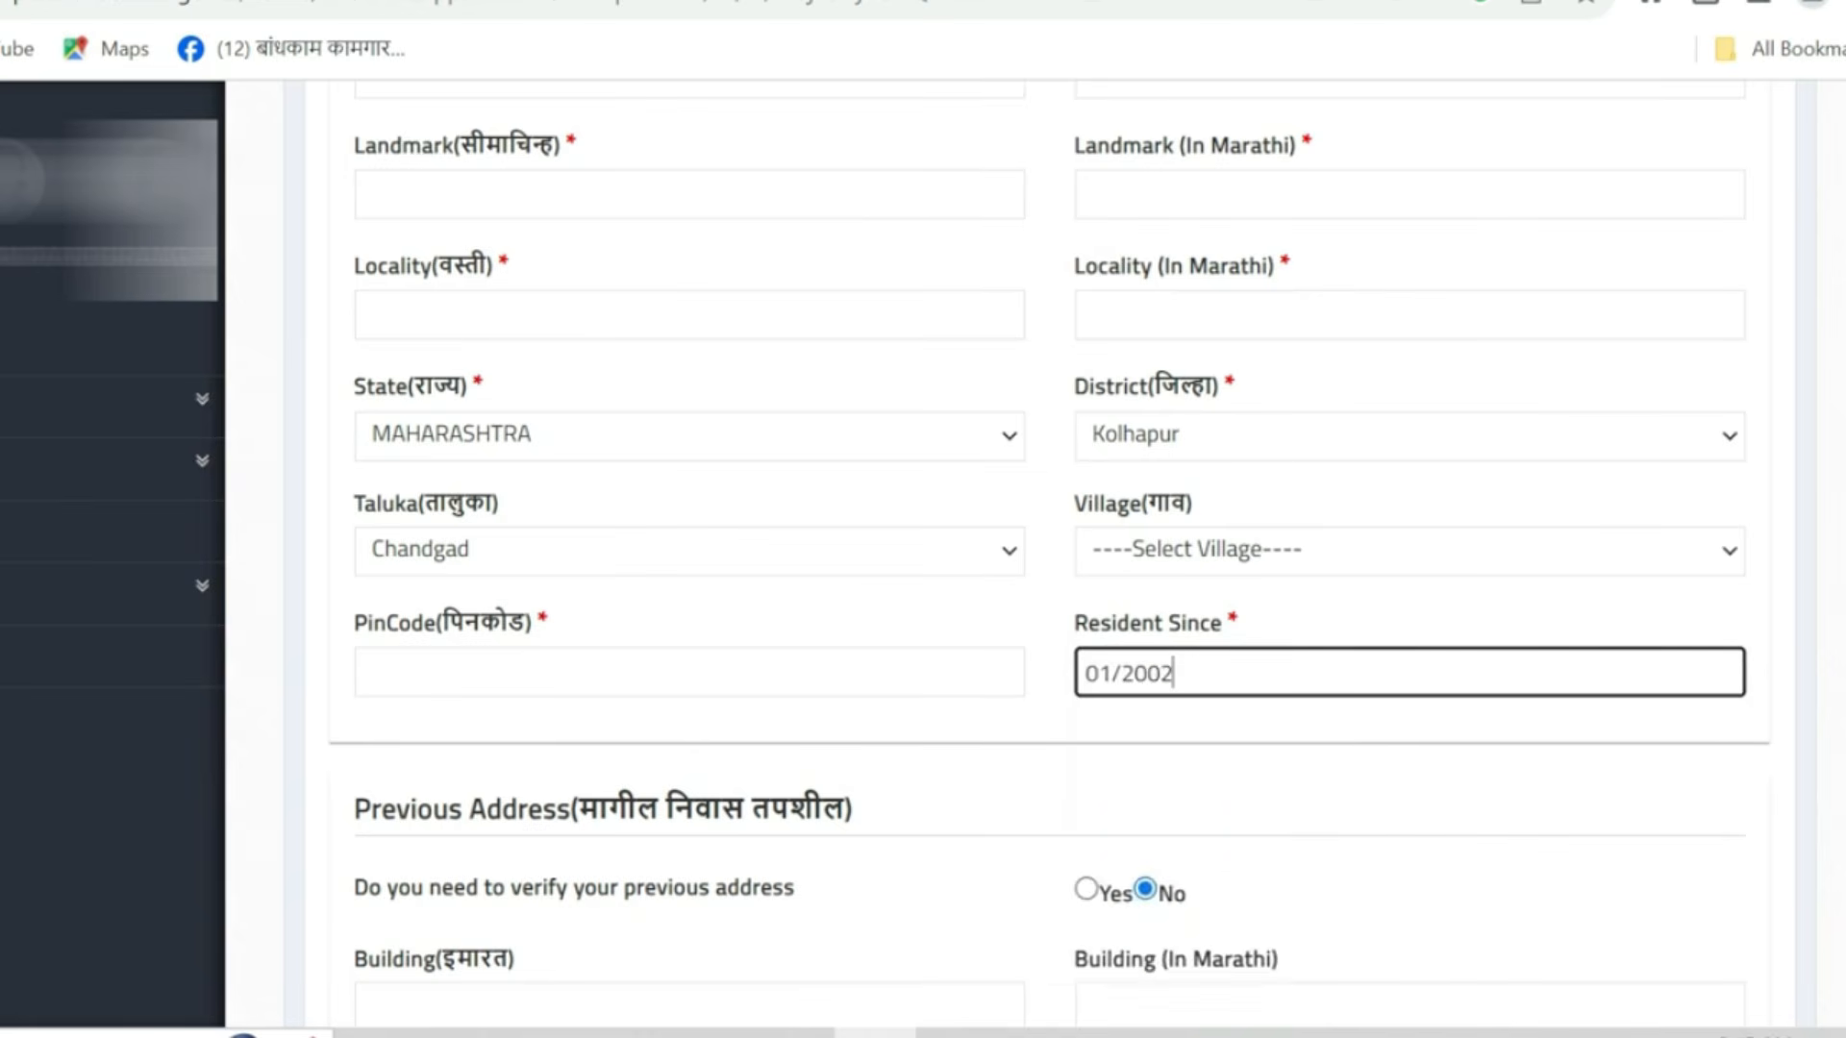
scroll(1050, 577, down, 1)
scroll(1231, 379, down, 3)
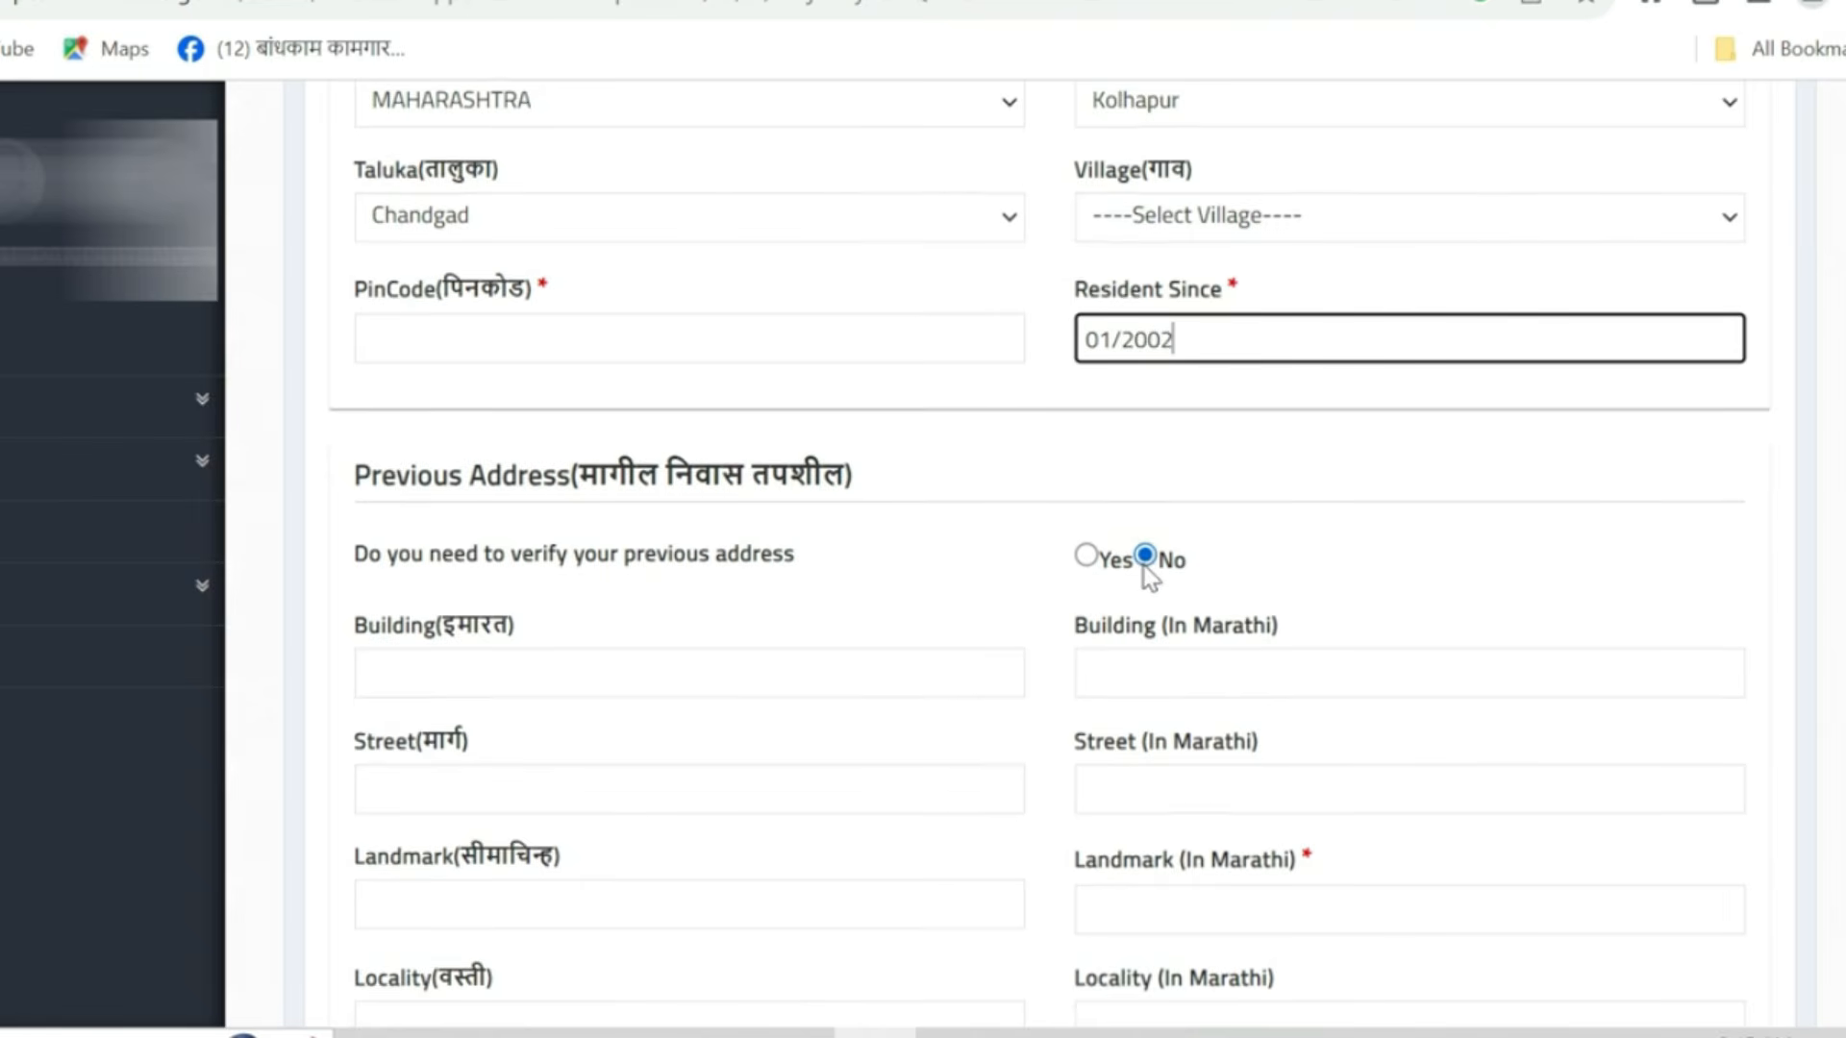
- Mark the Native / Permanent Address as the same as the present address
scroll(1146, 575, down, 5)
scroll(1144, 574, down, 5)
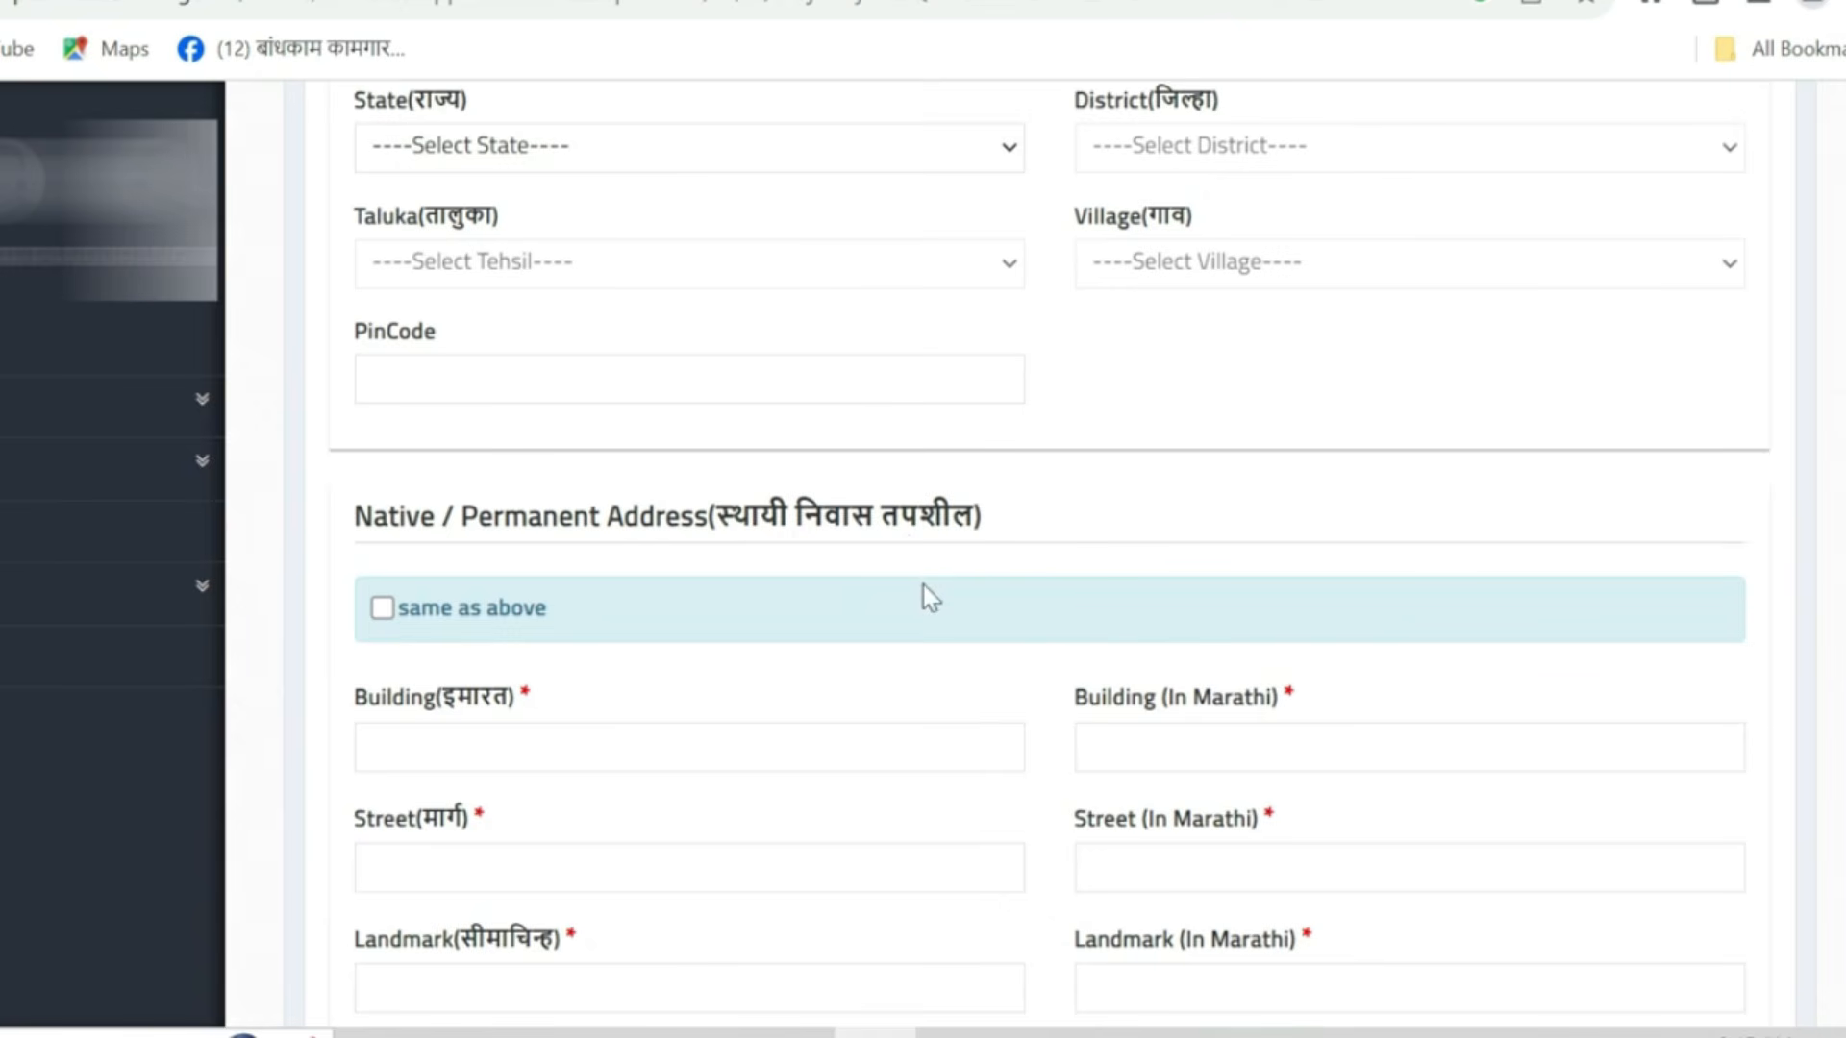
scroll(923, 585, down, 3)
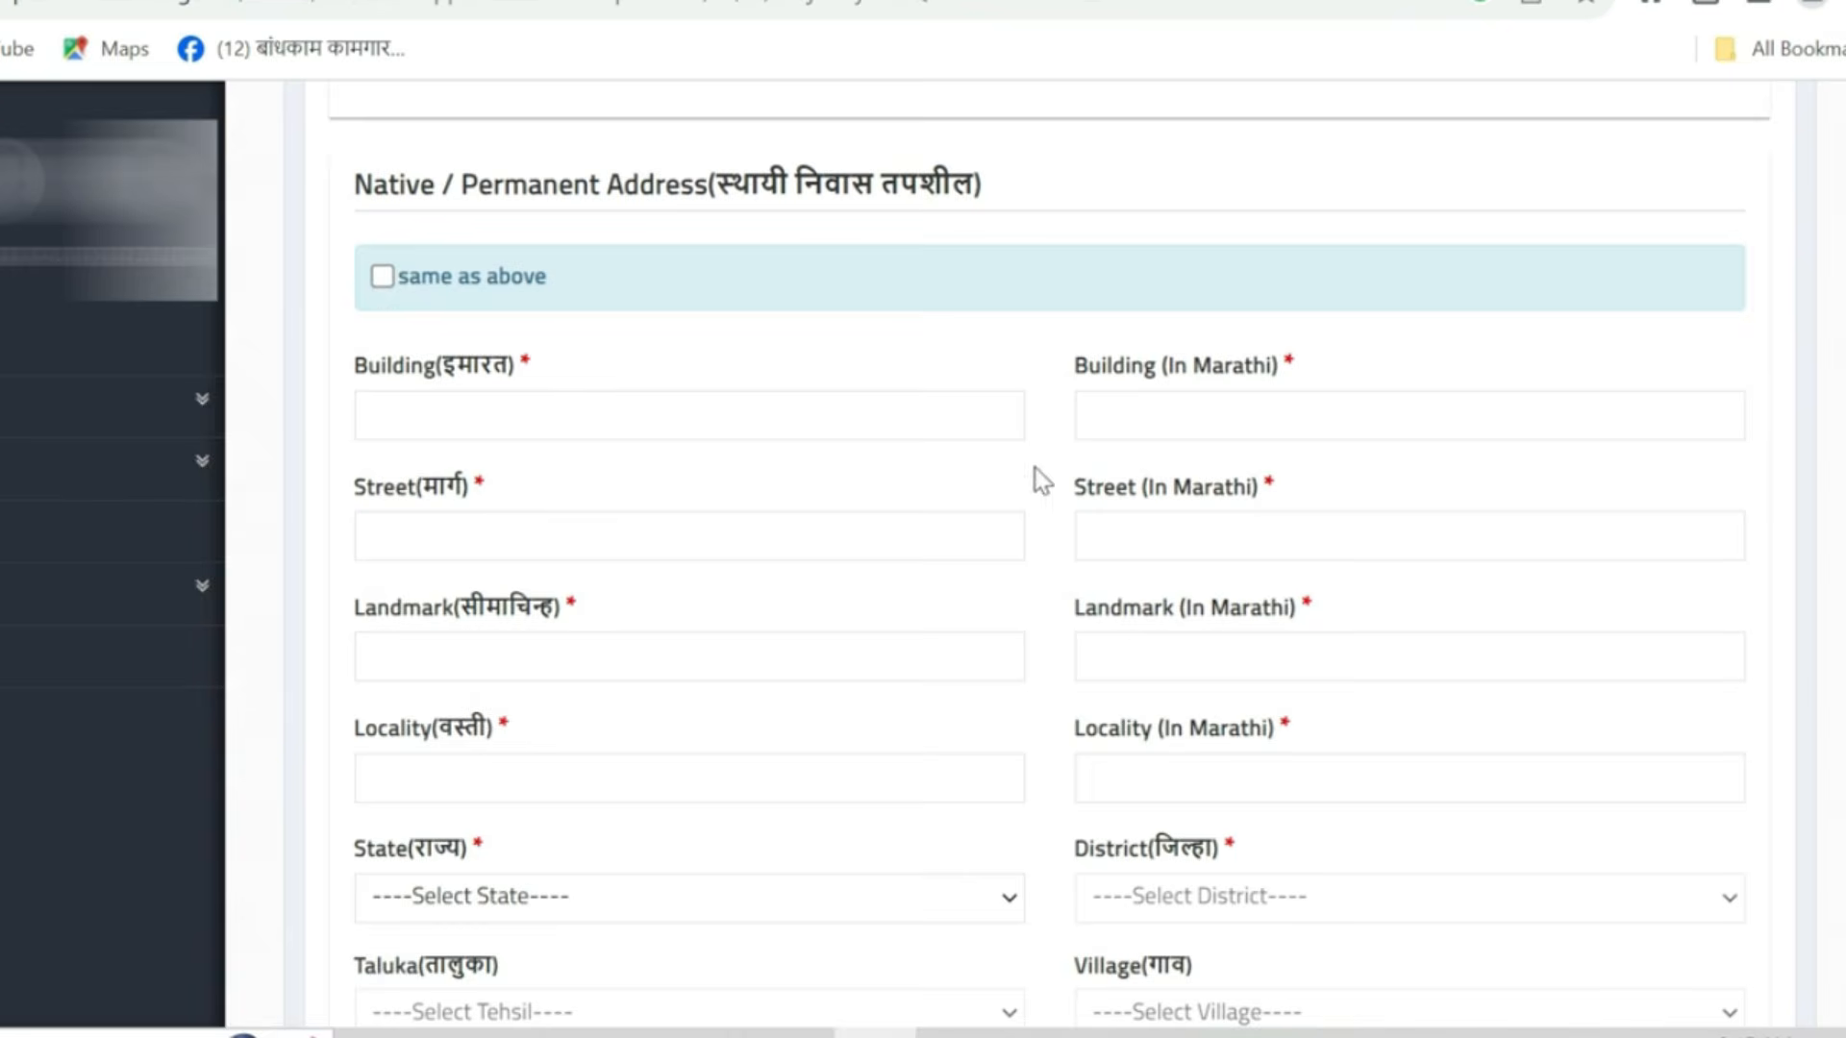
scroll(1034, 478, down, 3)
scroll(394, 298, up, 3)
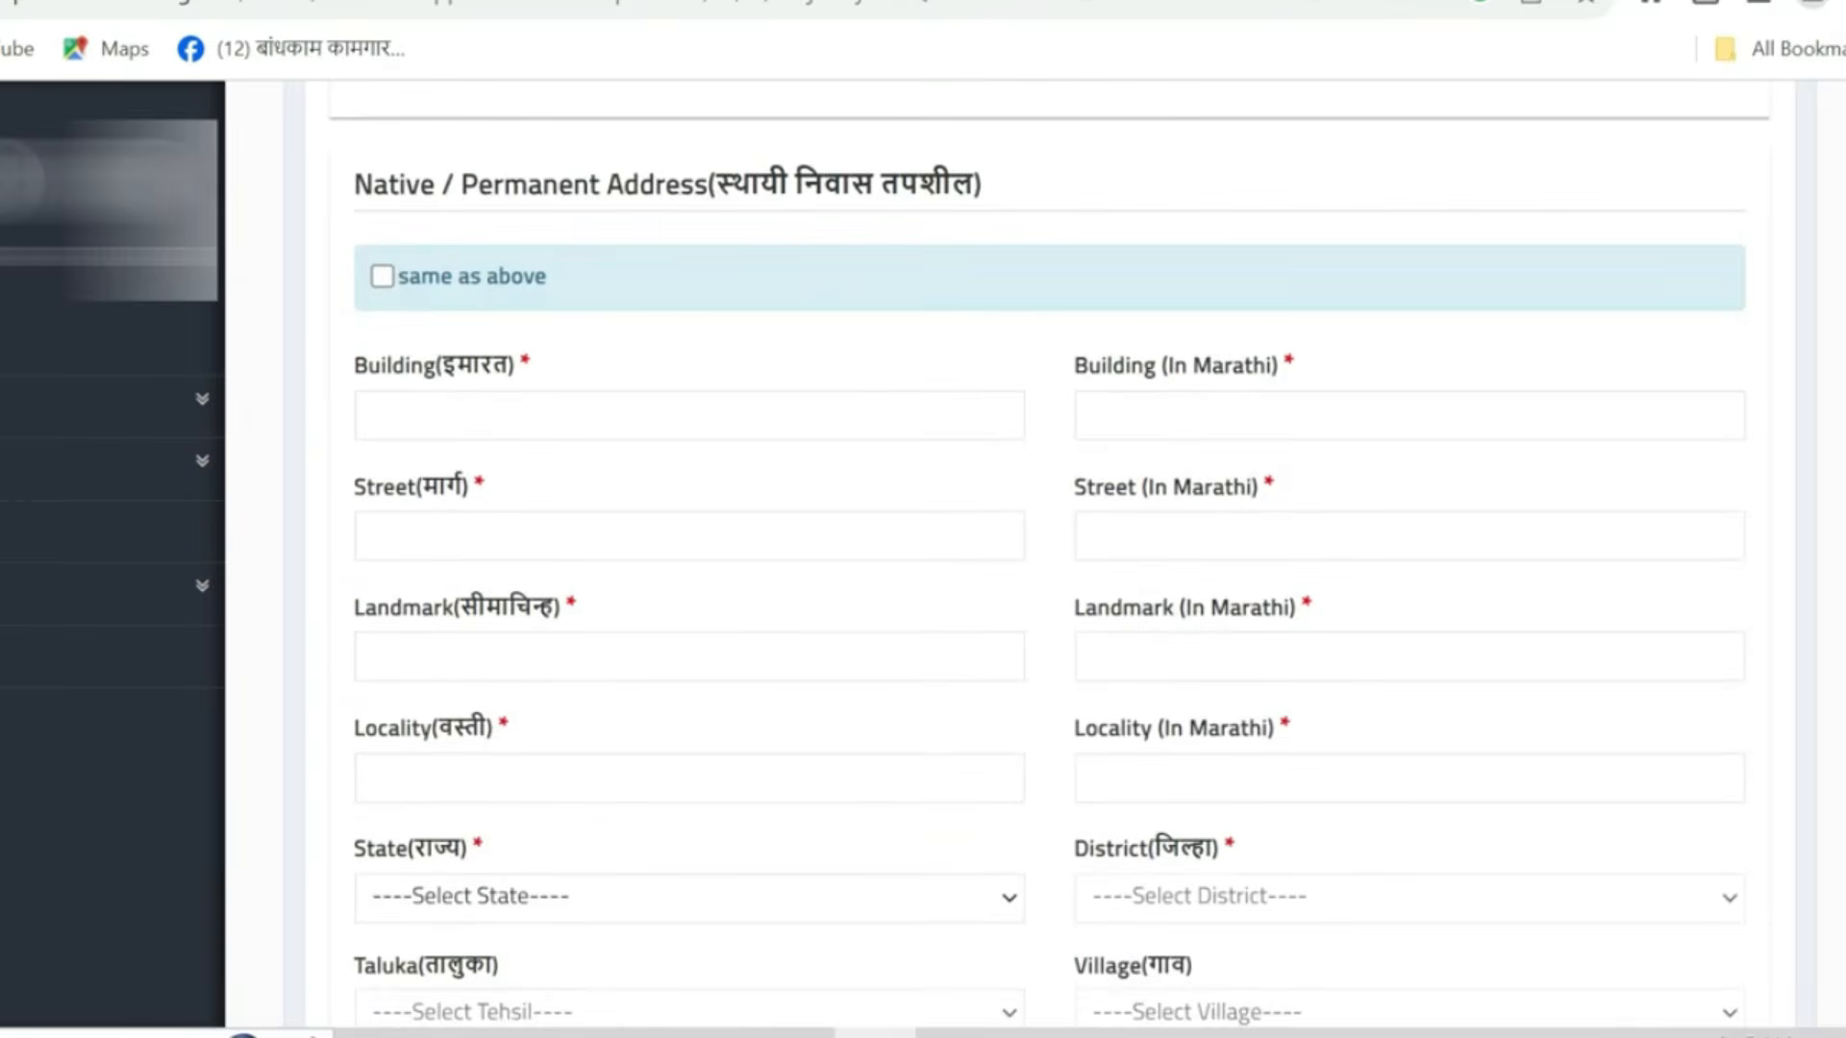
click(382, 277)
- Enter nurse as Designation and maharashtra nursing council as Company where the certificate is to be submitted
scroll(382, 277, down, 2)
scroll(937, 544, down, 3)
scroll(937, 545, up, 5)
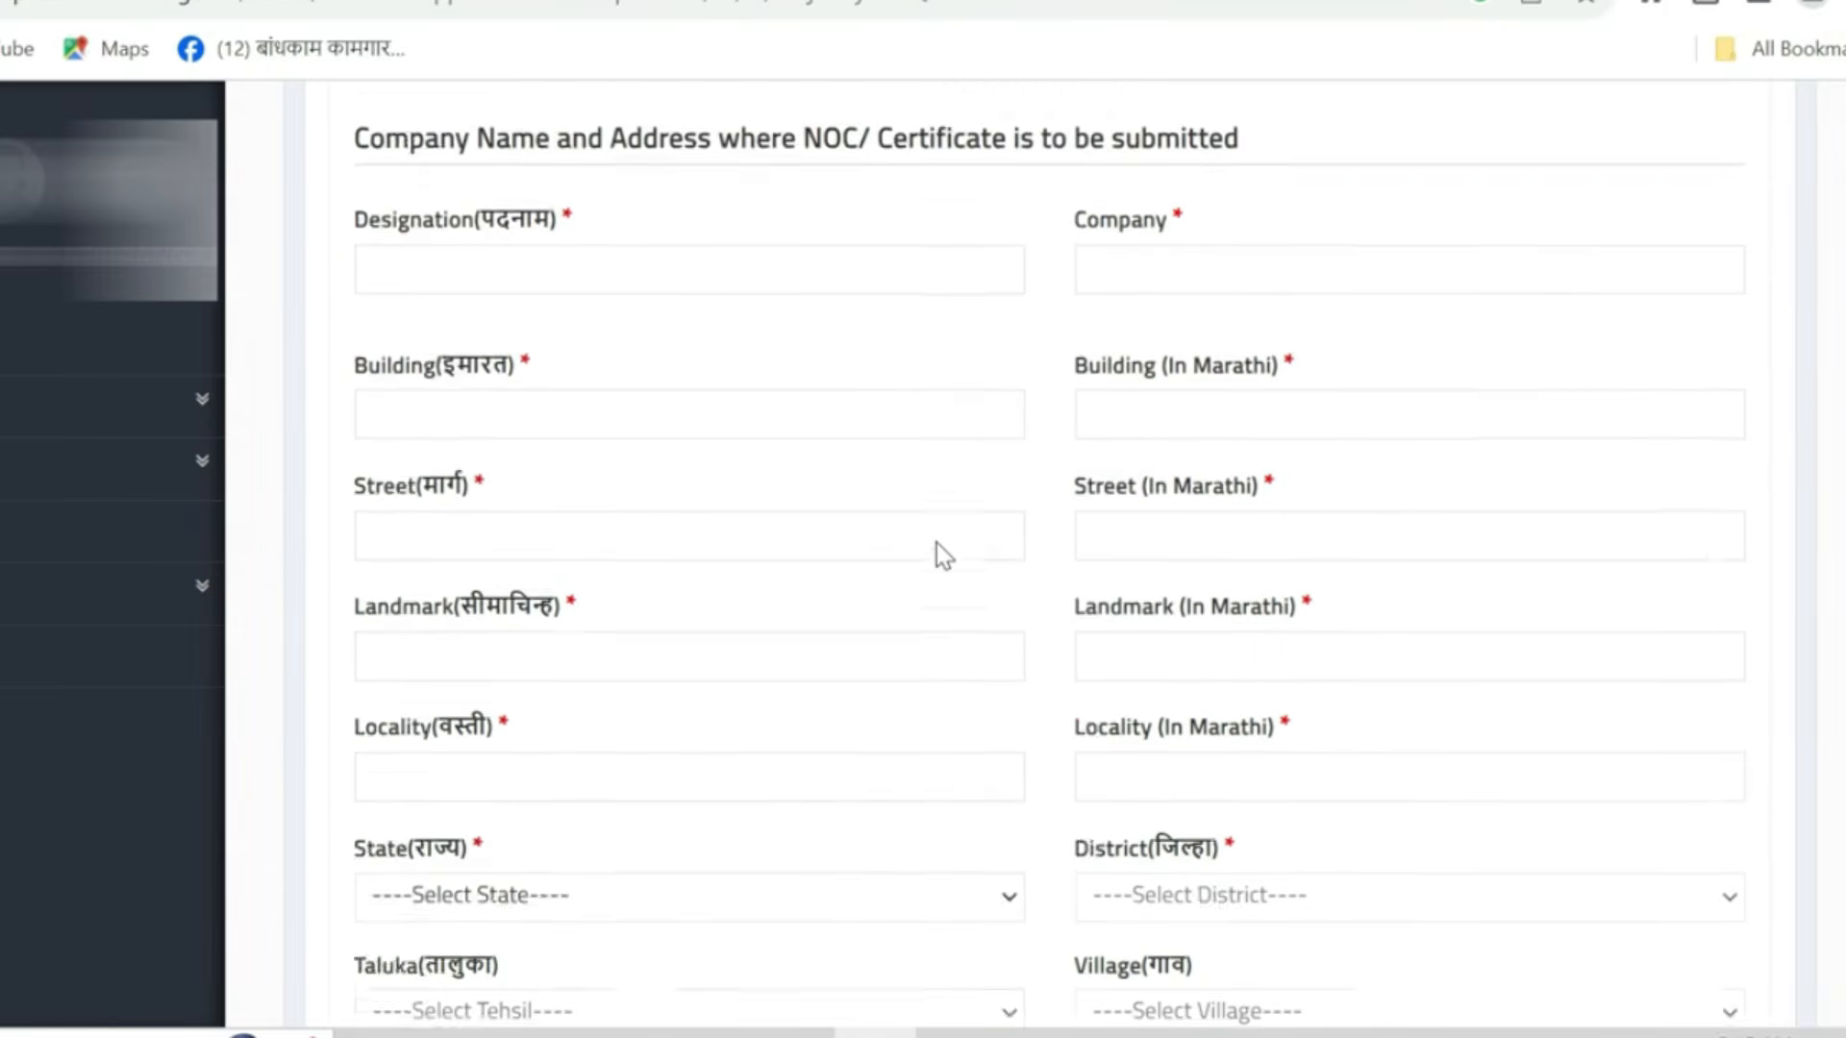
click(382, 278)
click(381, 276)
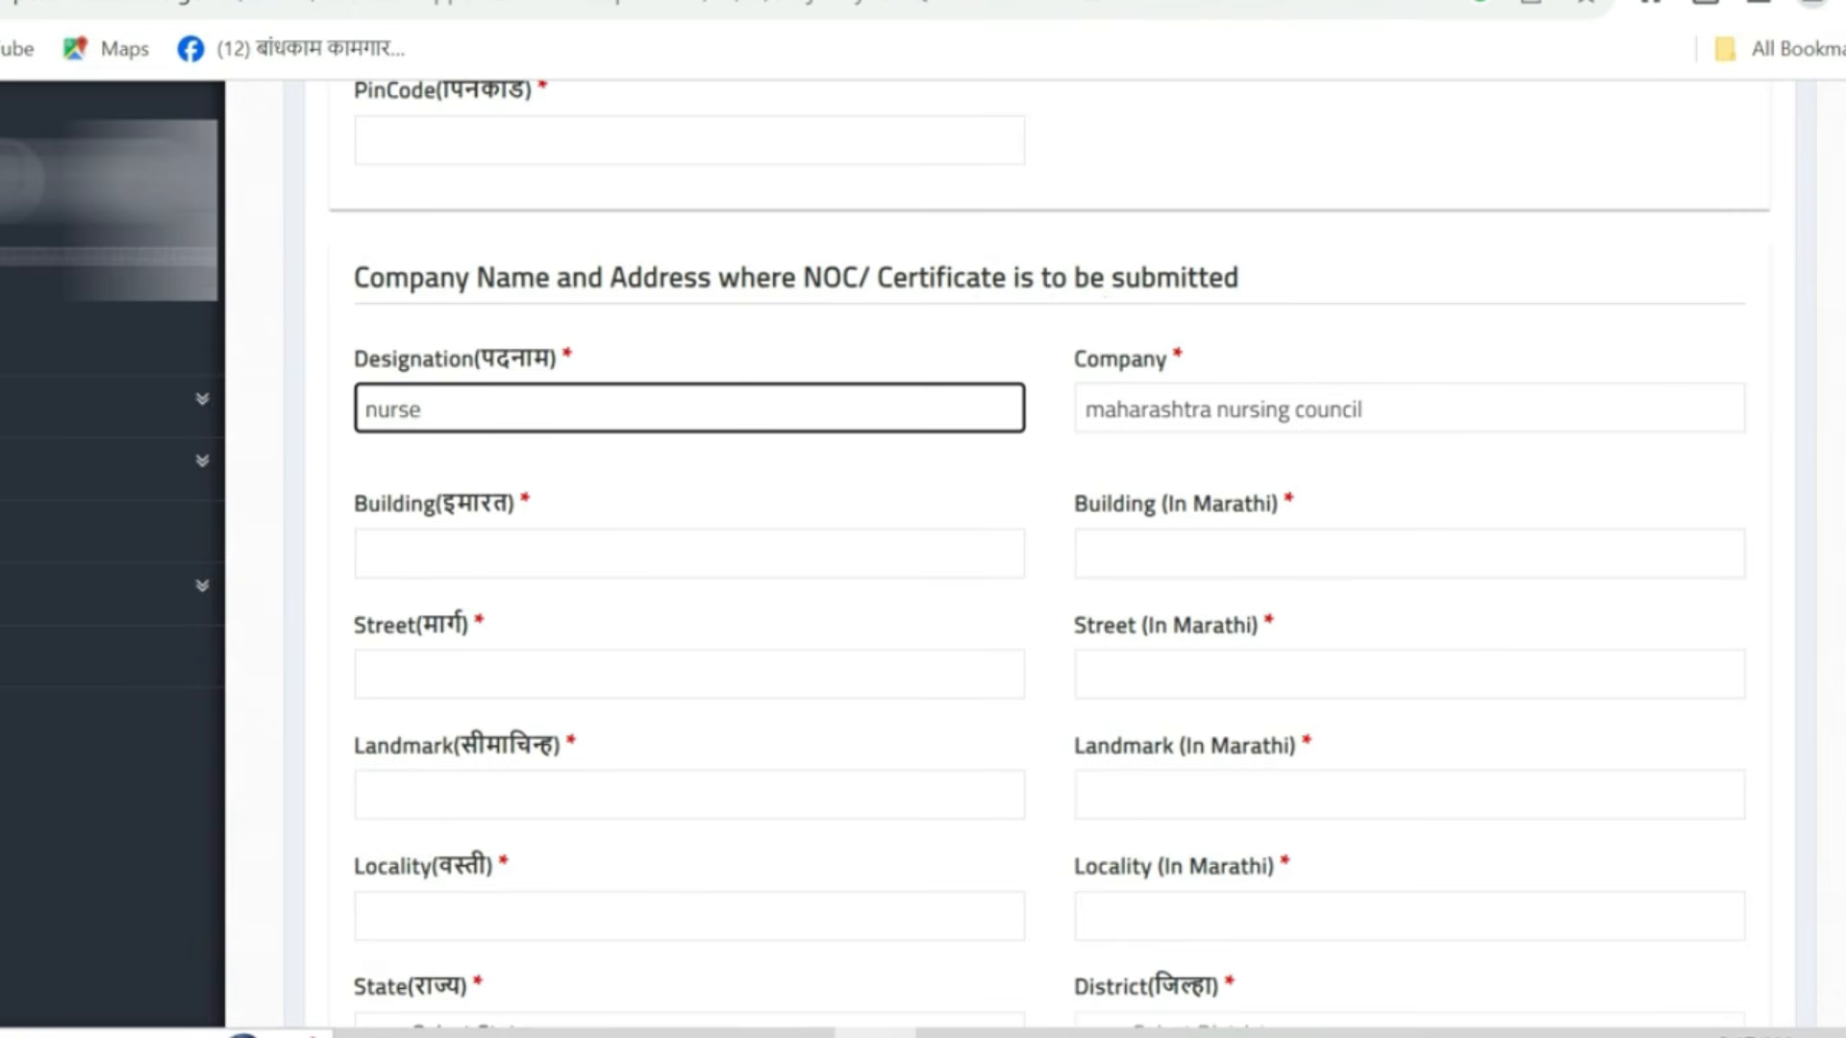
click(693, 355)
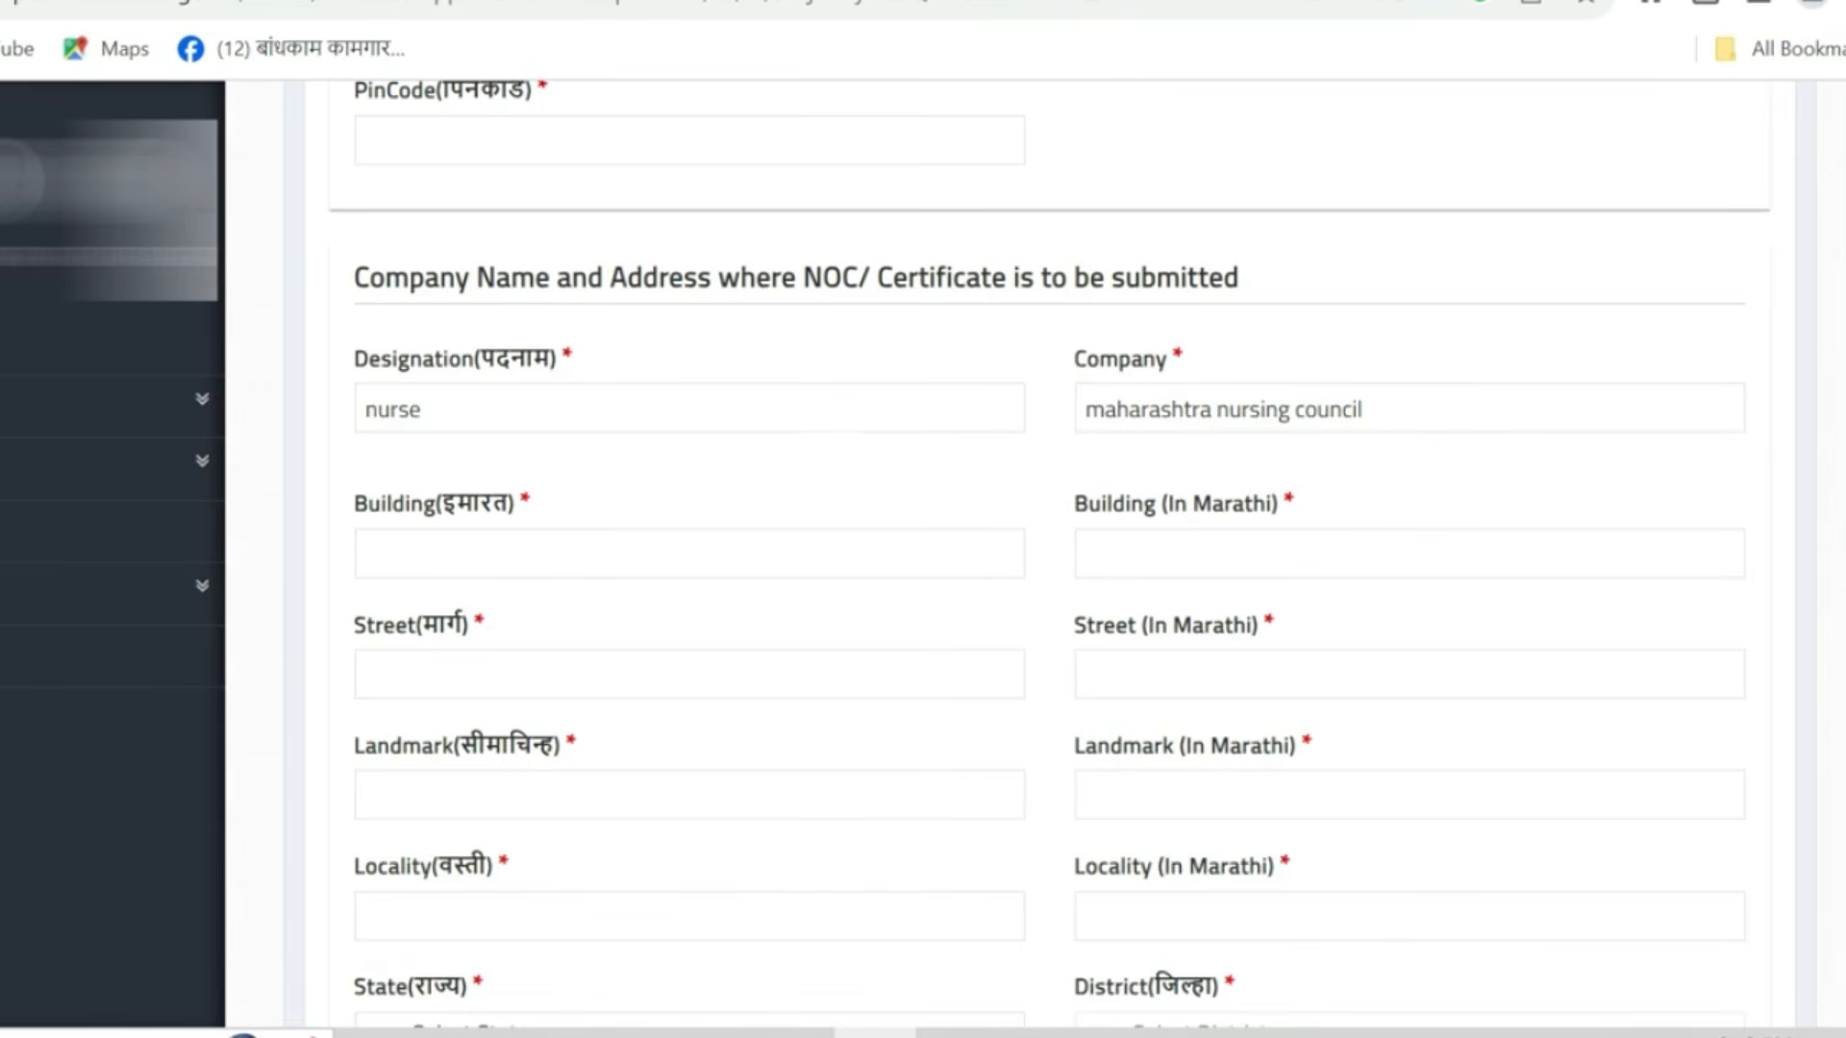
- Fill the first row of places resided during the last 10 years with address, dates and PIN code
scroll(462, 577, down, 6)
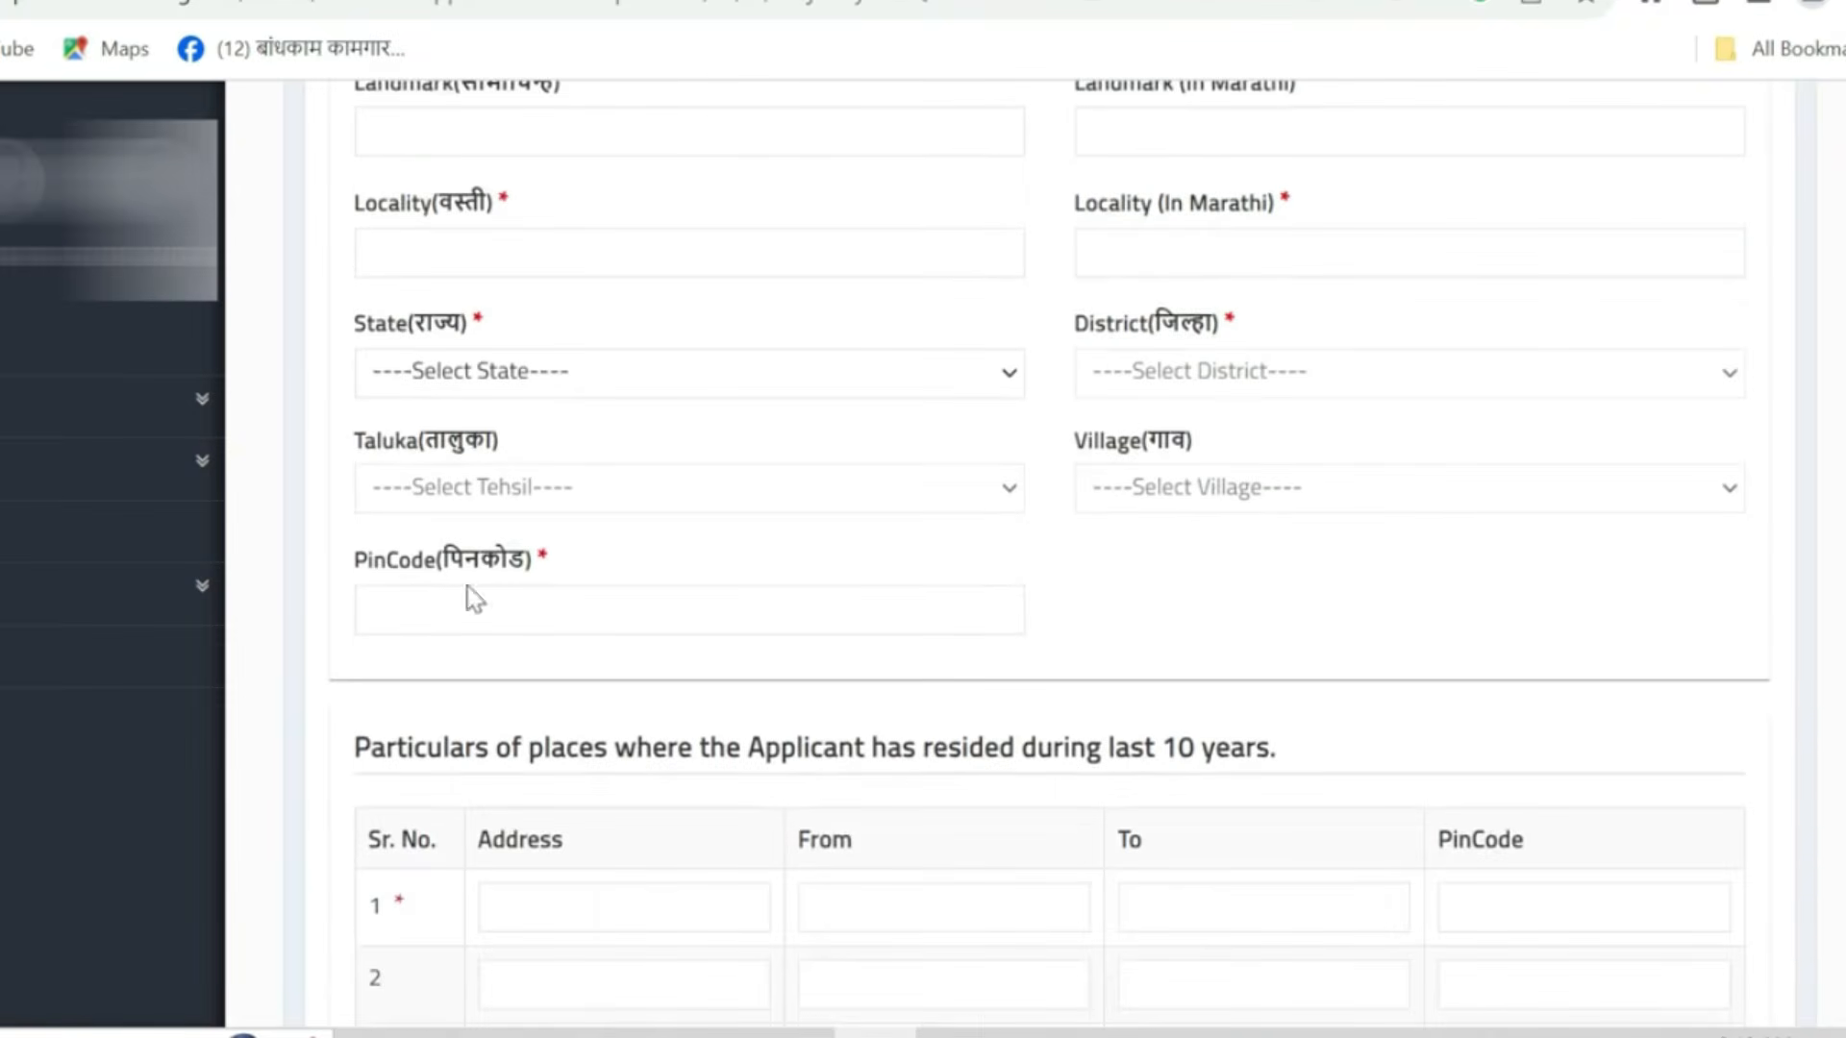
scroll(475, 600, down, 3)
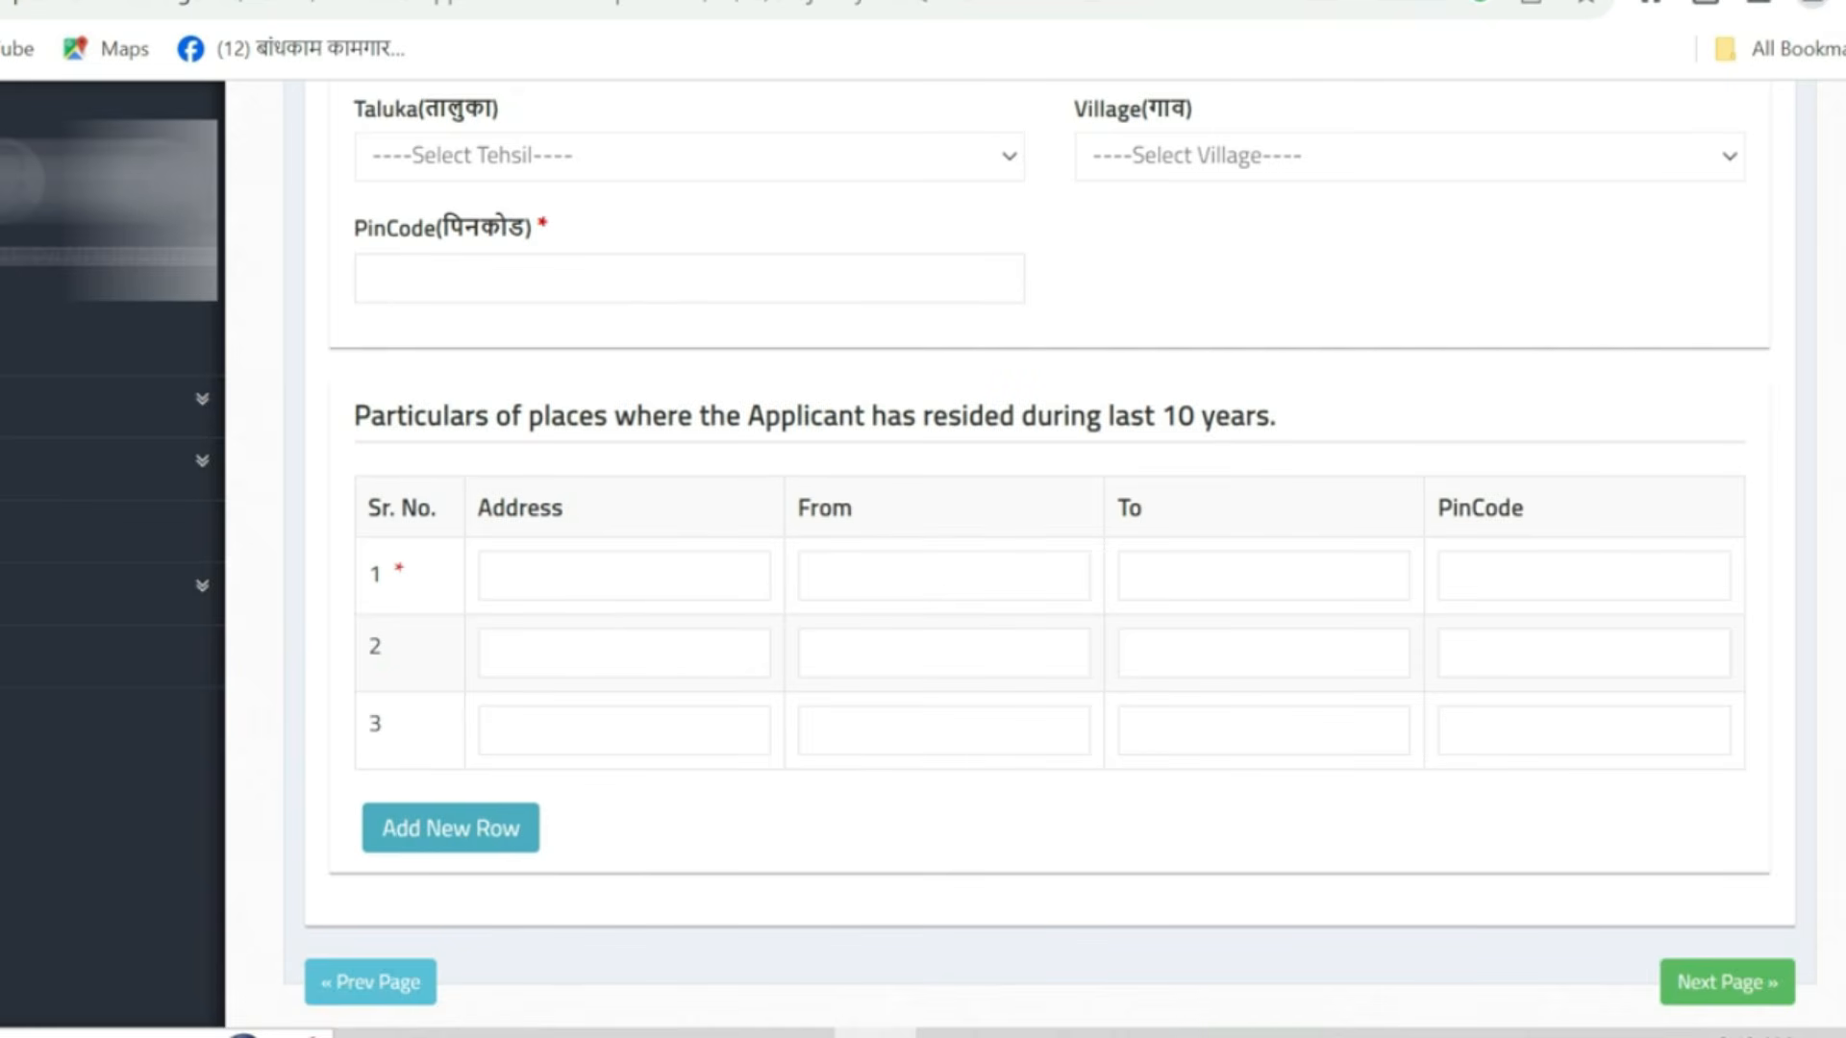
click(535, 575)
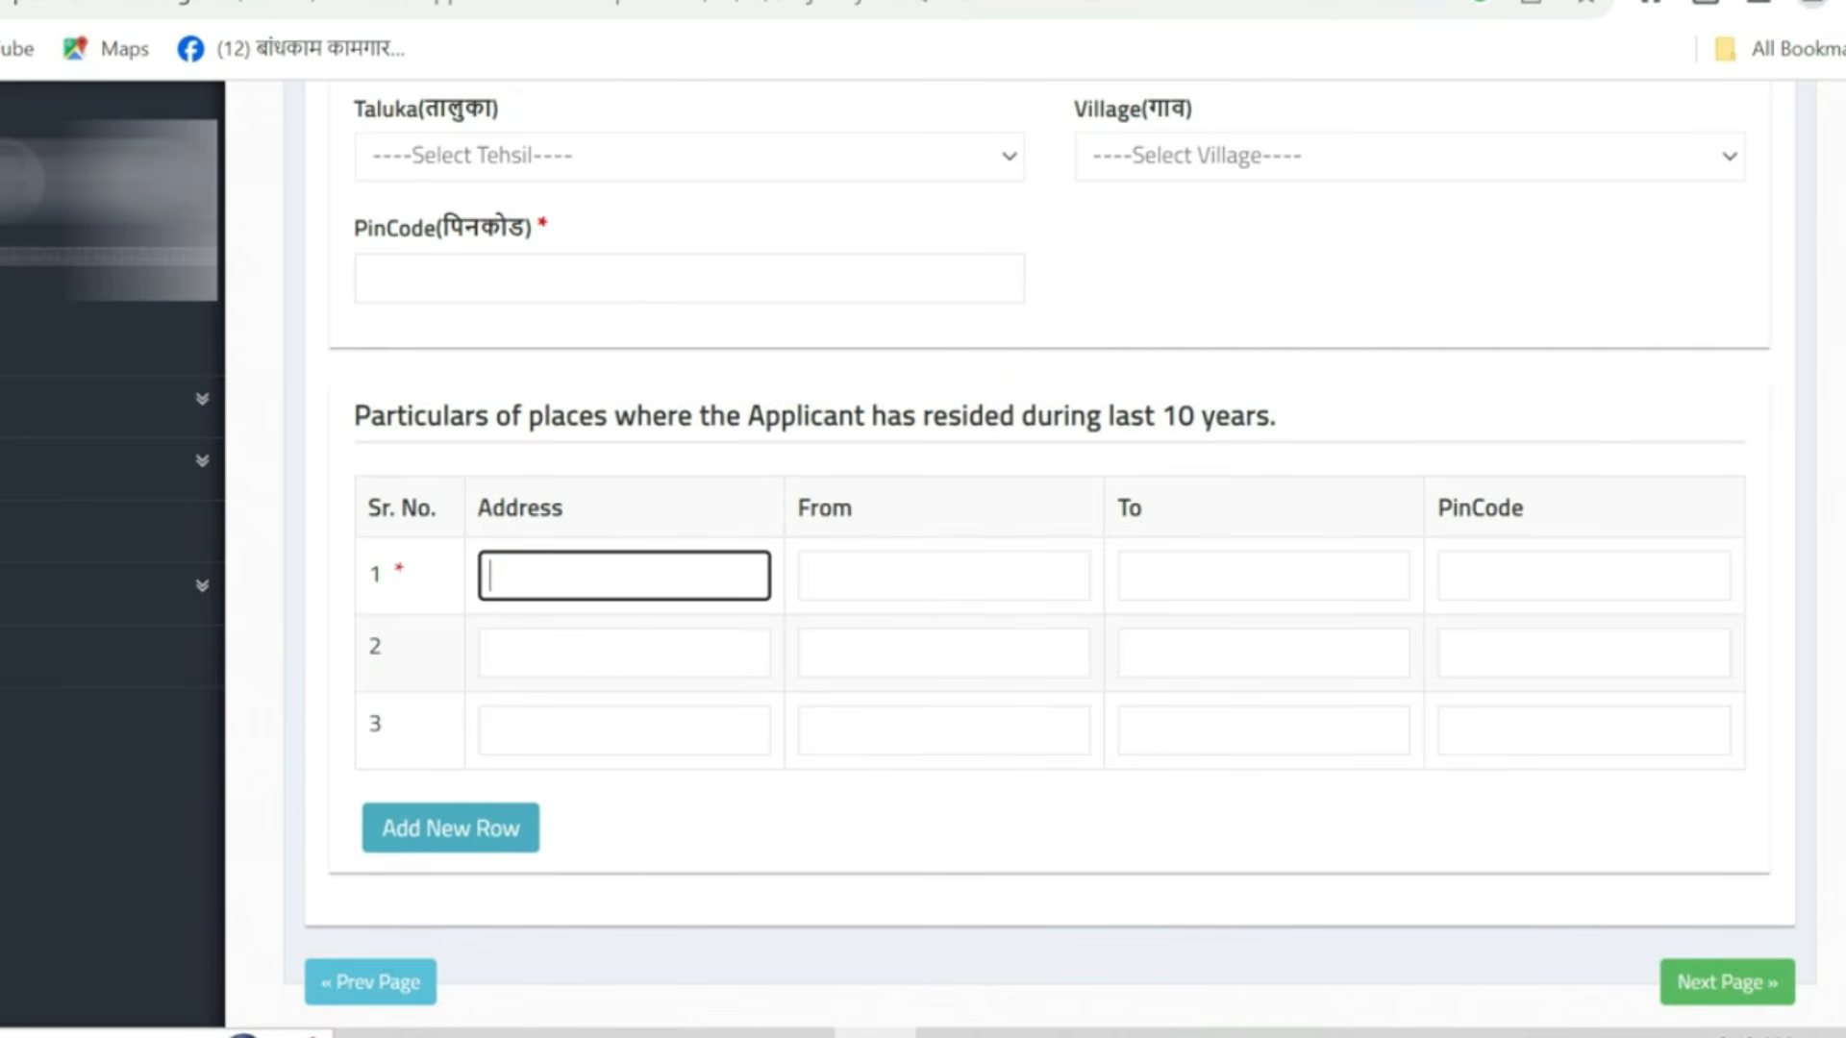
key(Tab)
click(1211, 577)
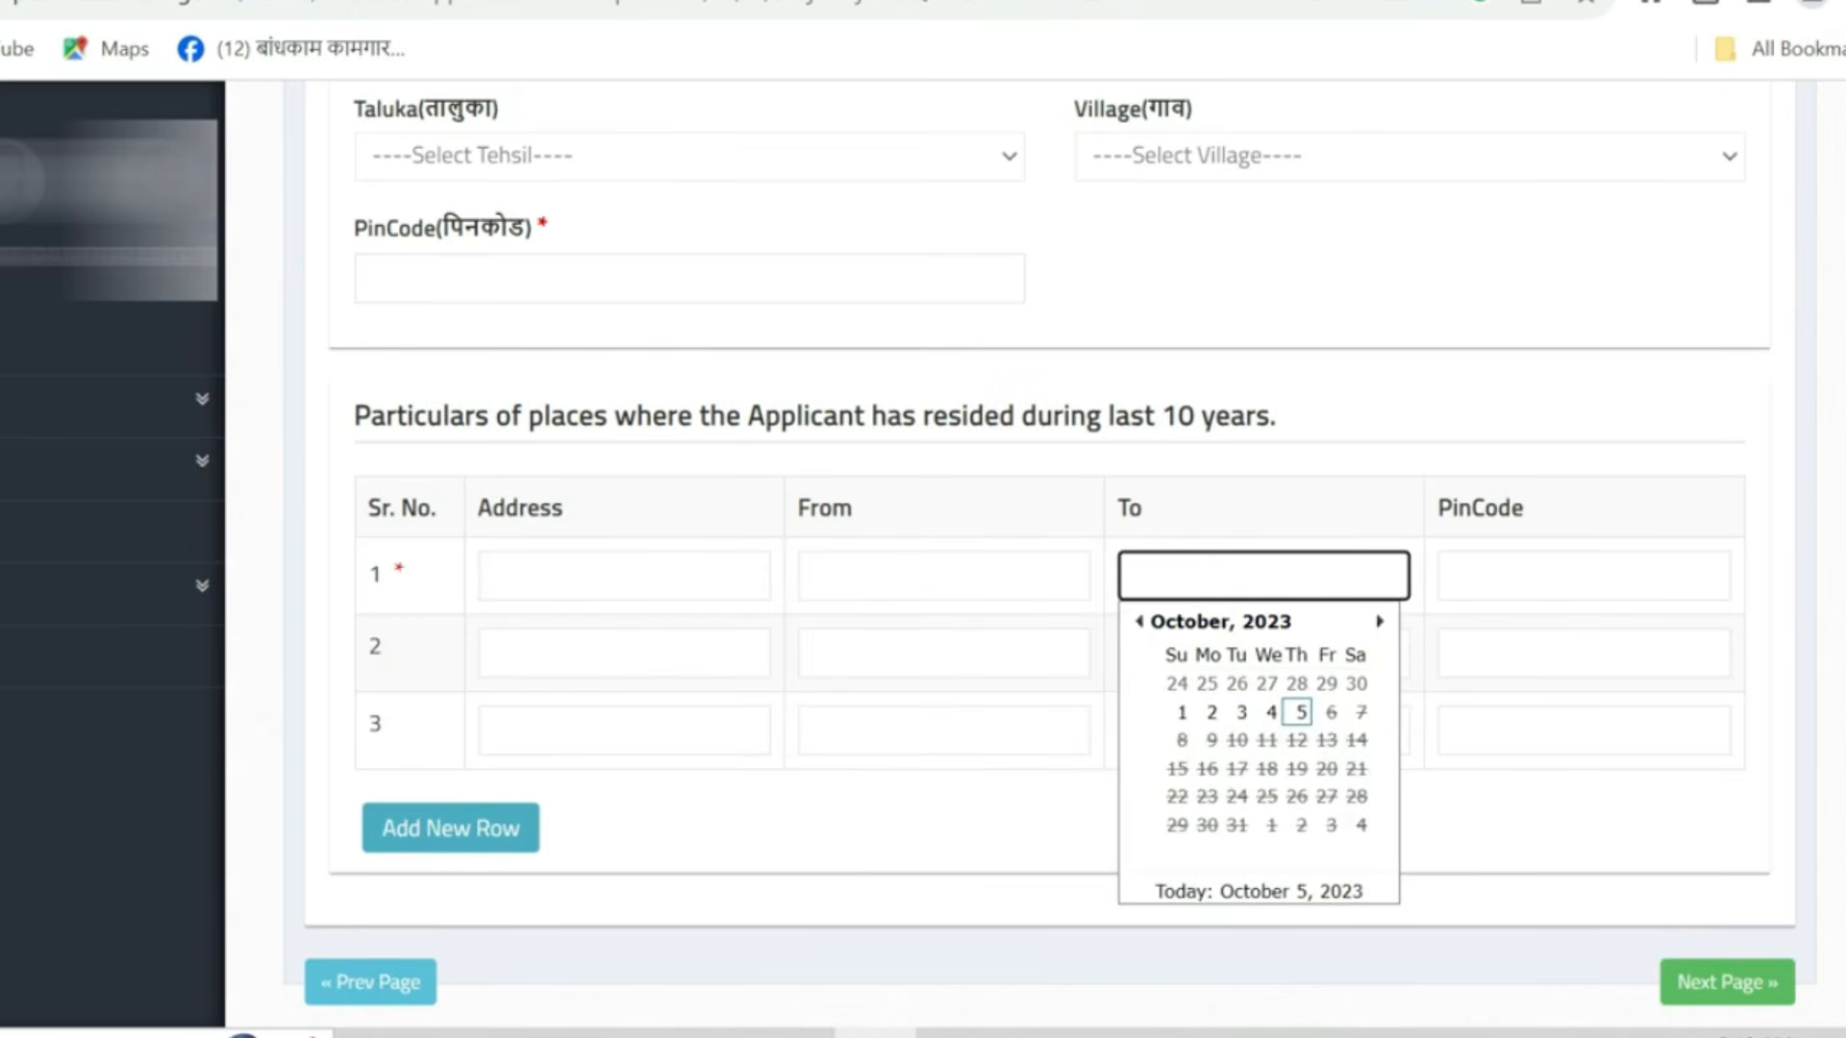
click(1551, 567)
- Proceed from the address information to the General Information page
scroll(1433, 663, down, 2)
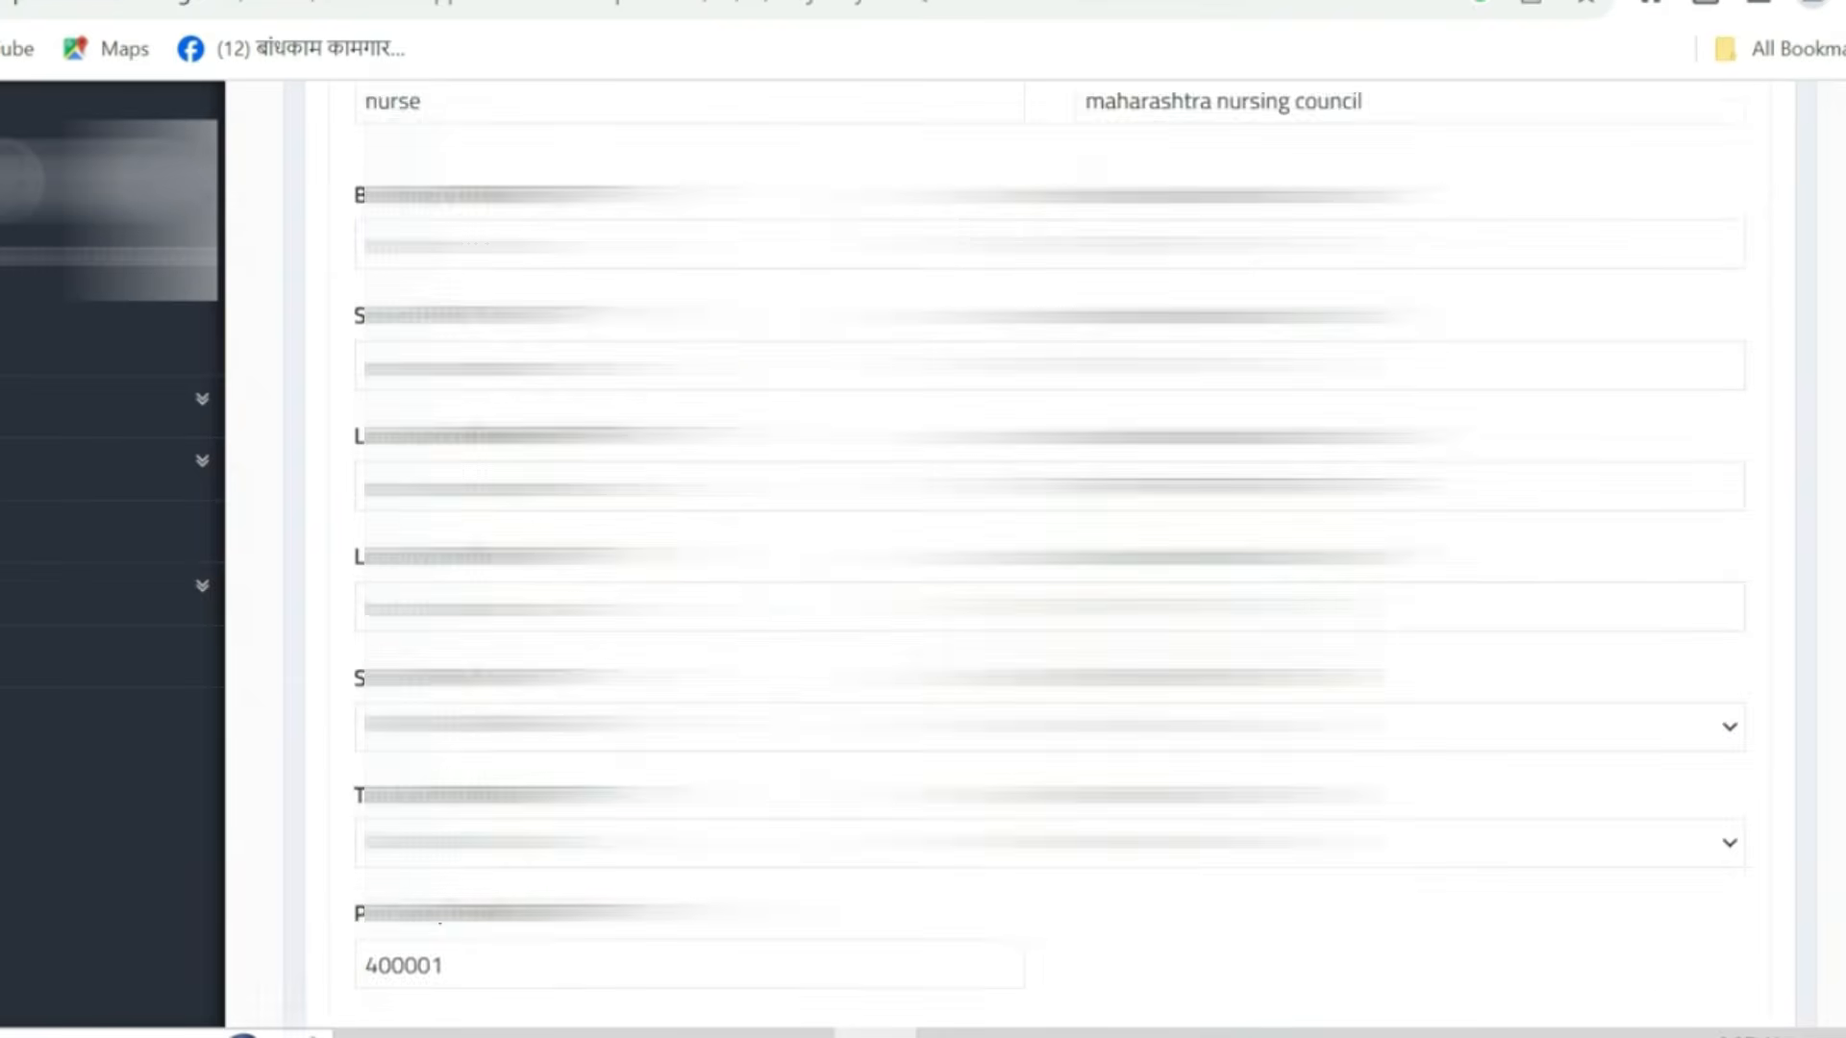
scroll(1035, 554, up, 15)
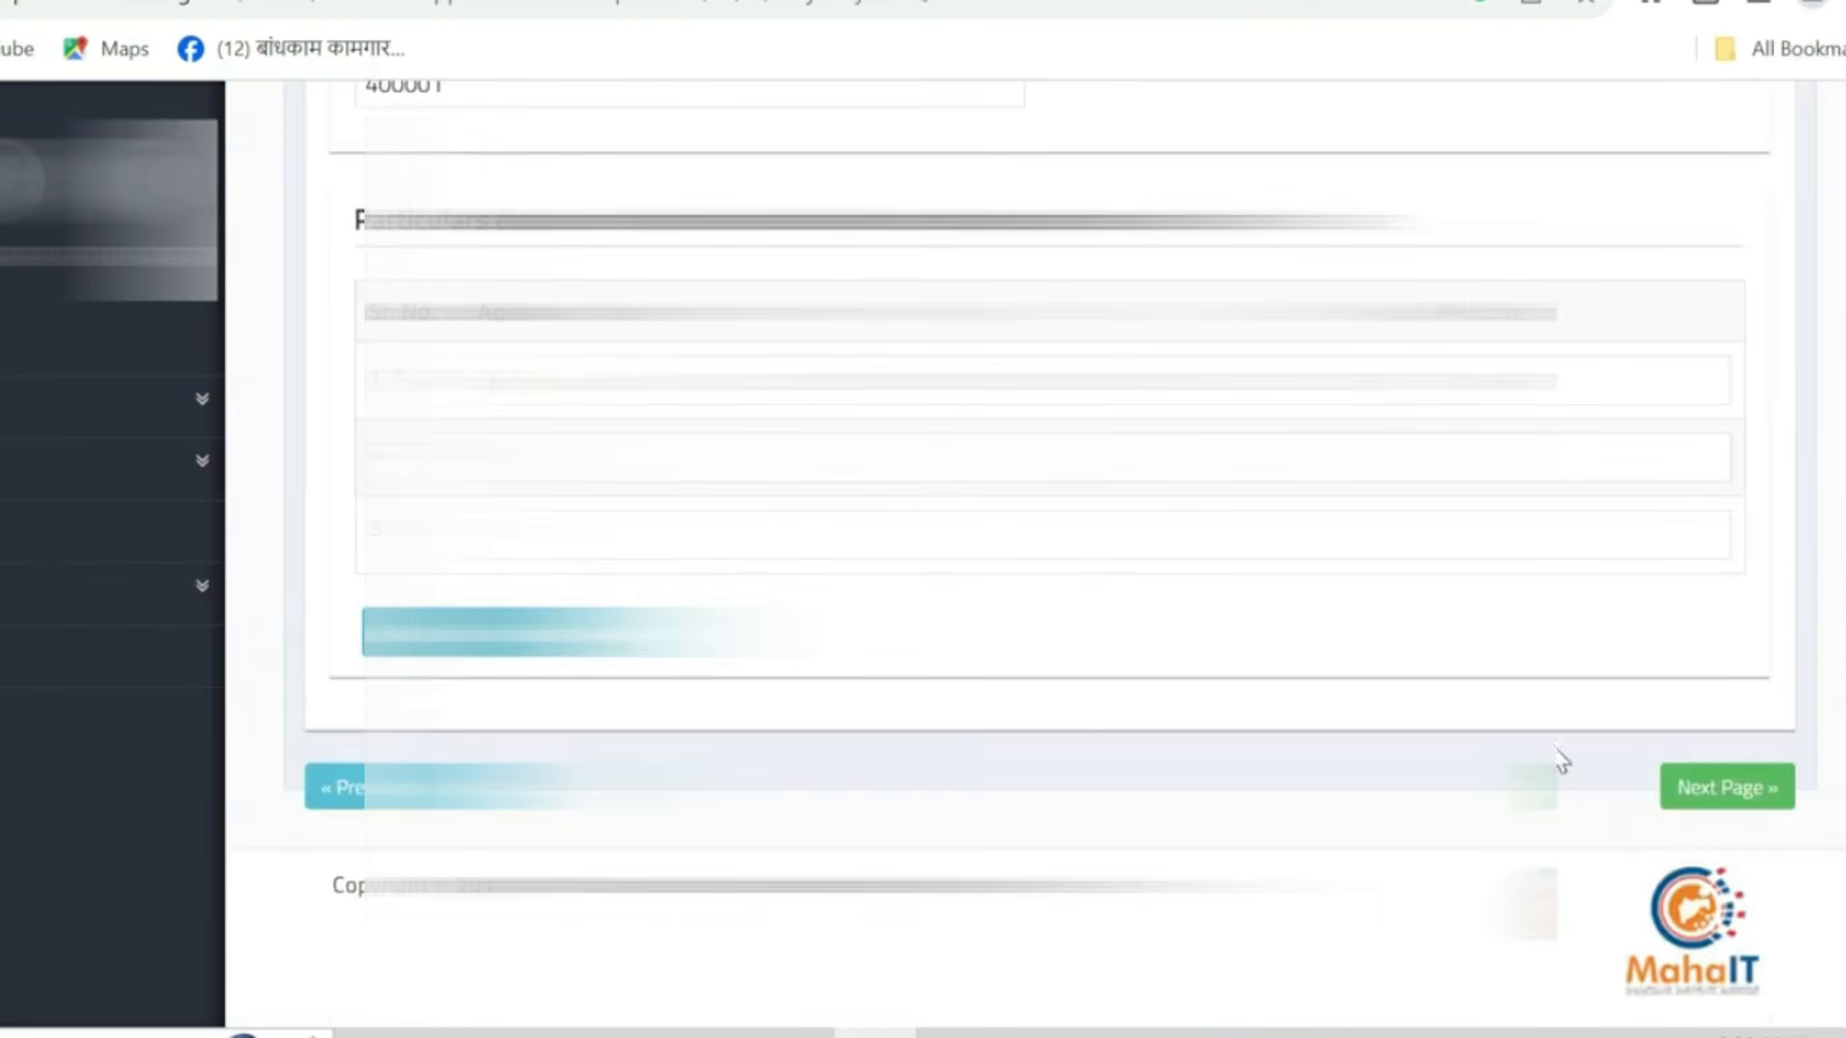
click(1767, 796)
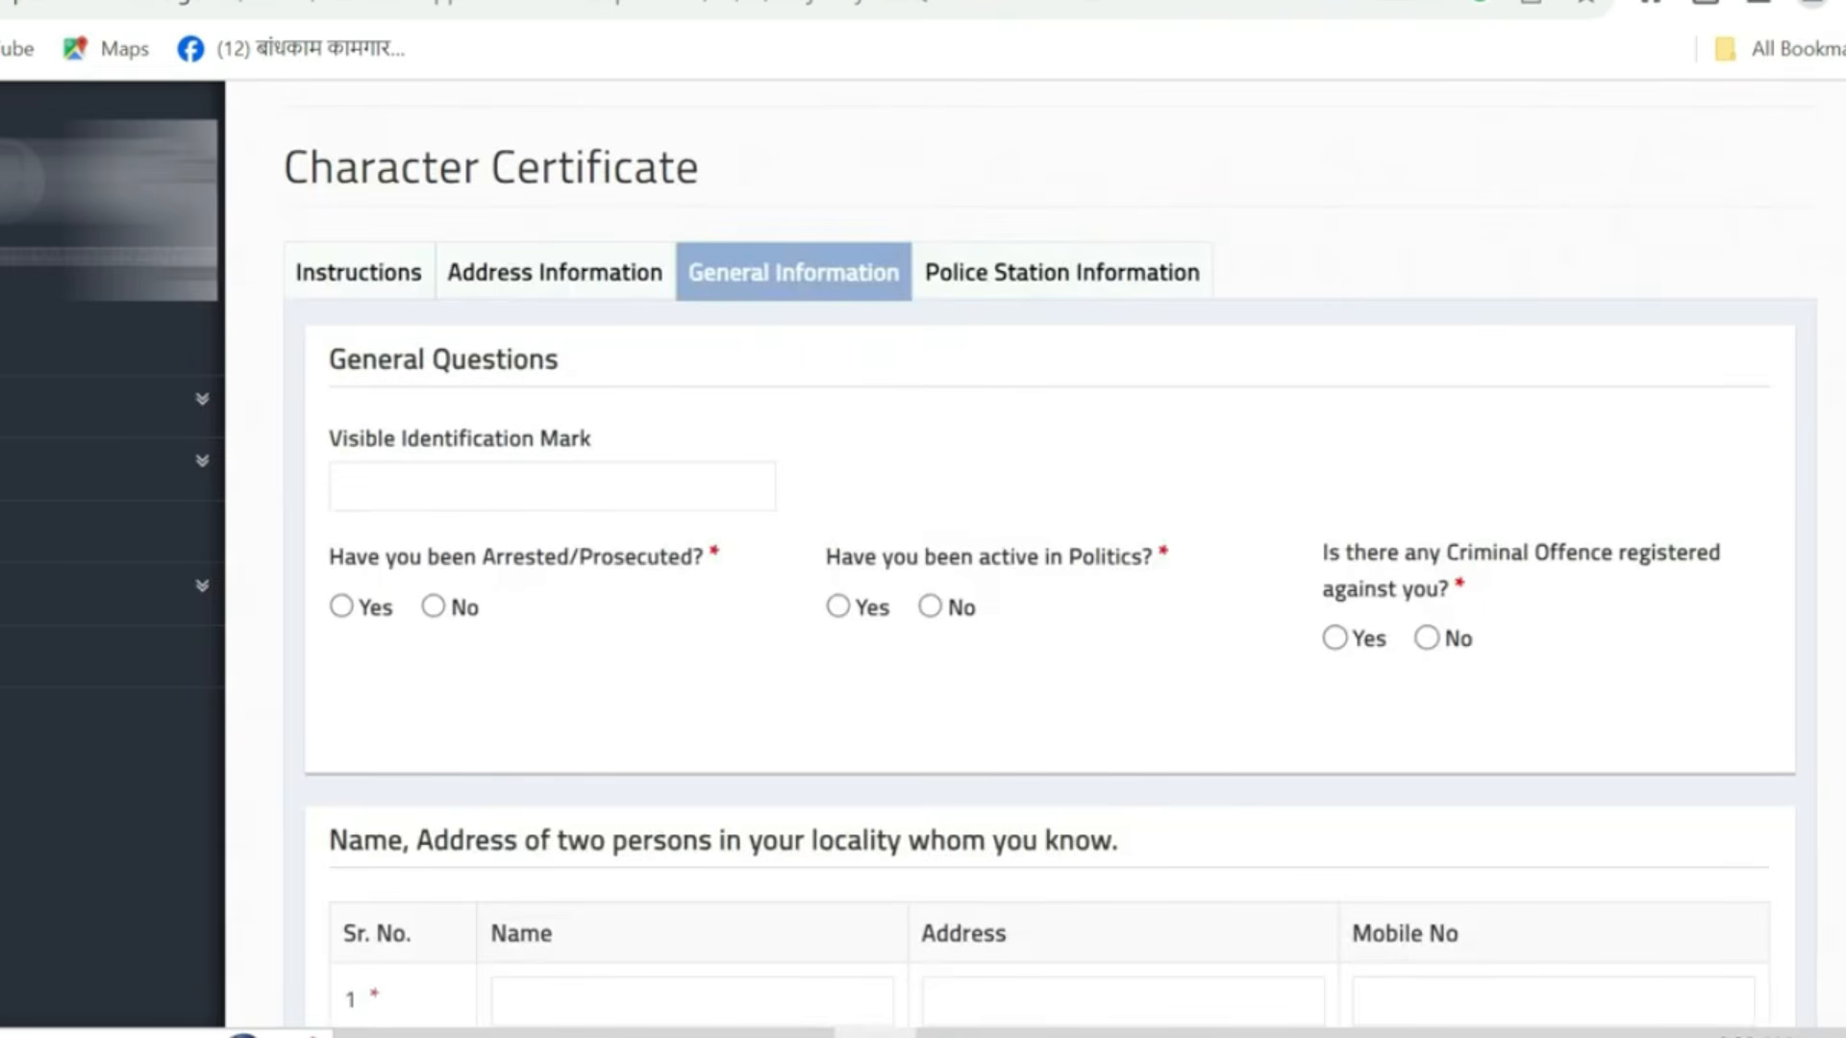
- Answer No to the arrested, politics and criminal offence questions
click(447, 492)
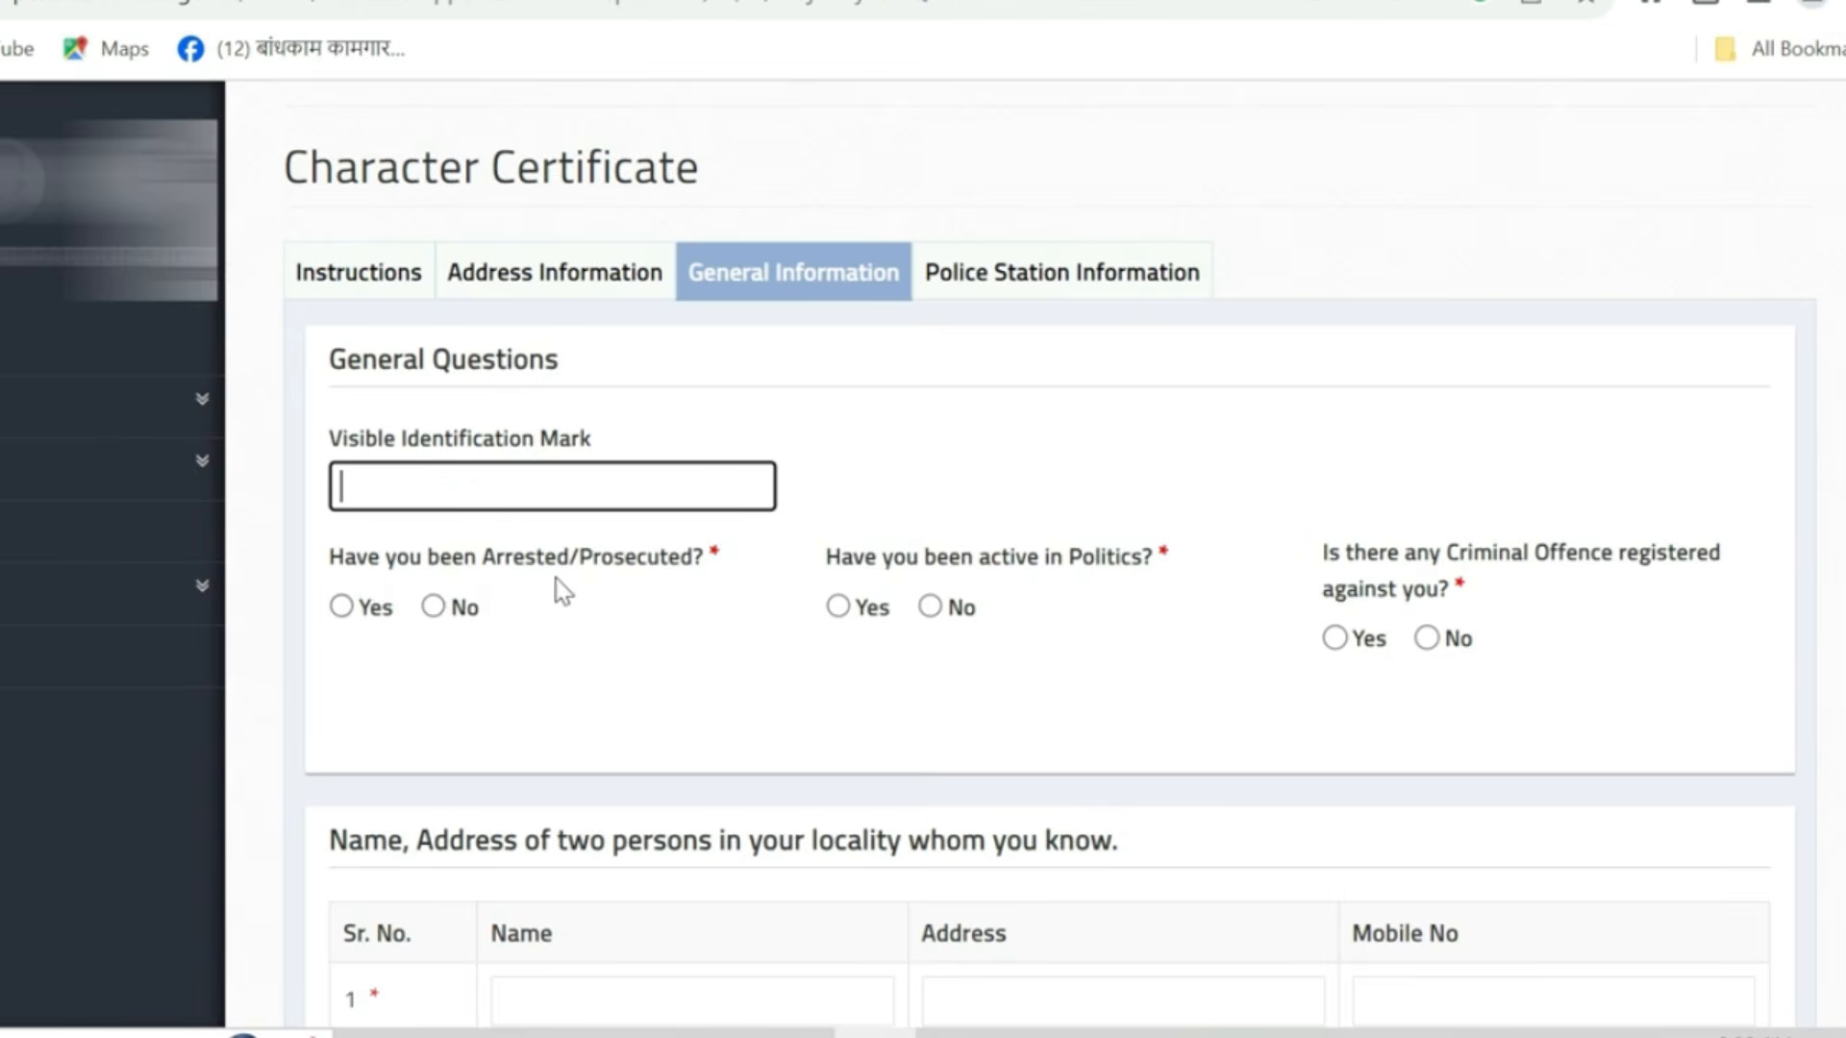
click(434, 606)
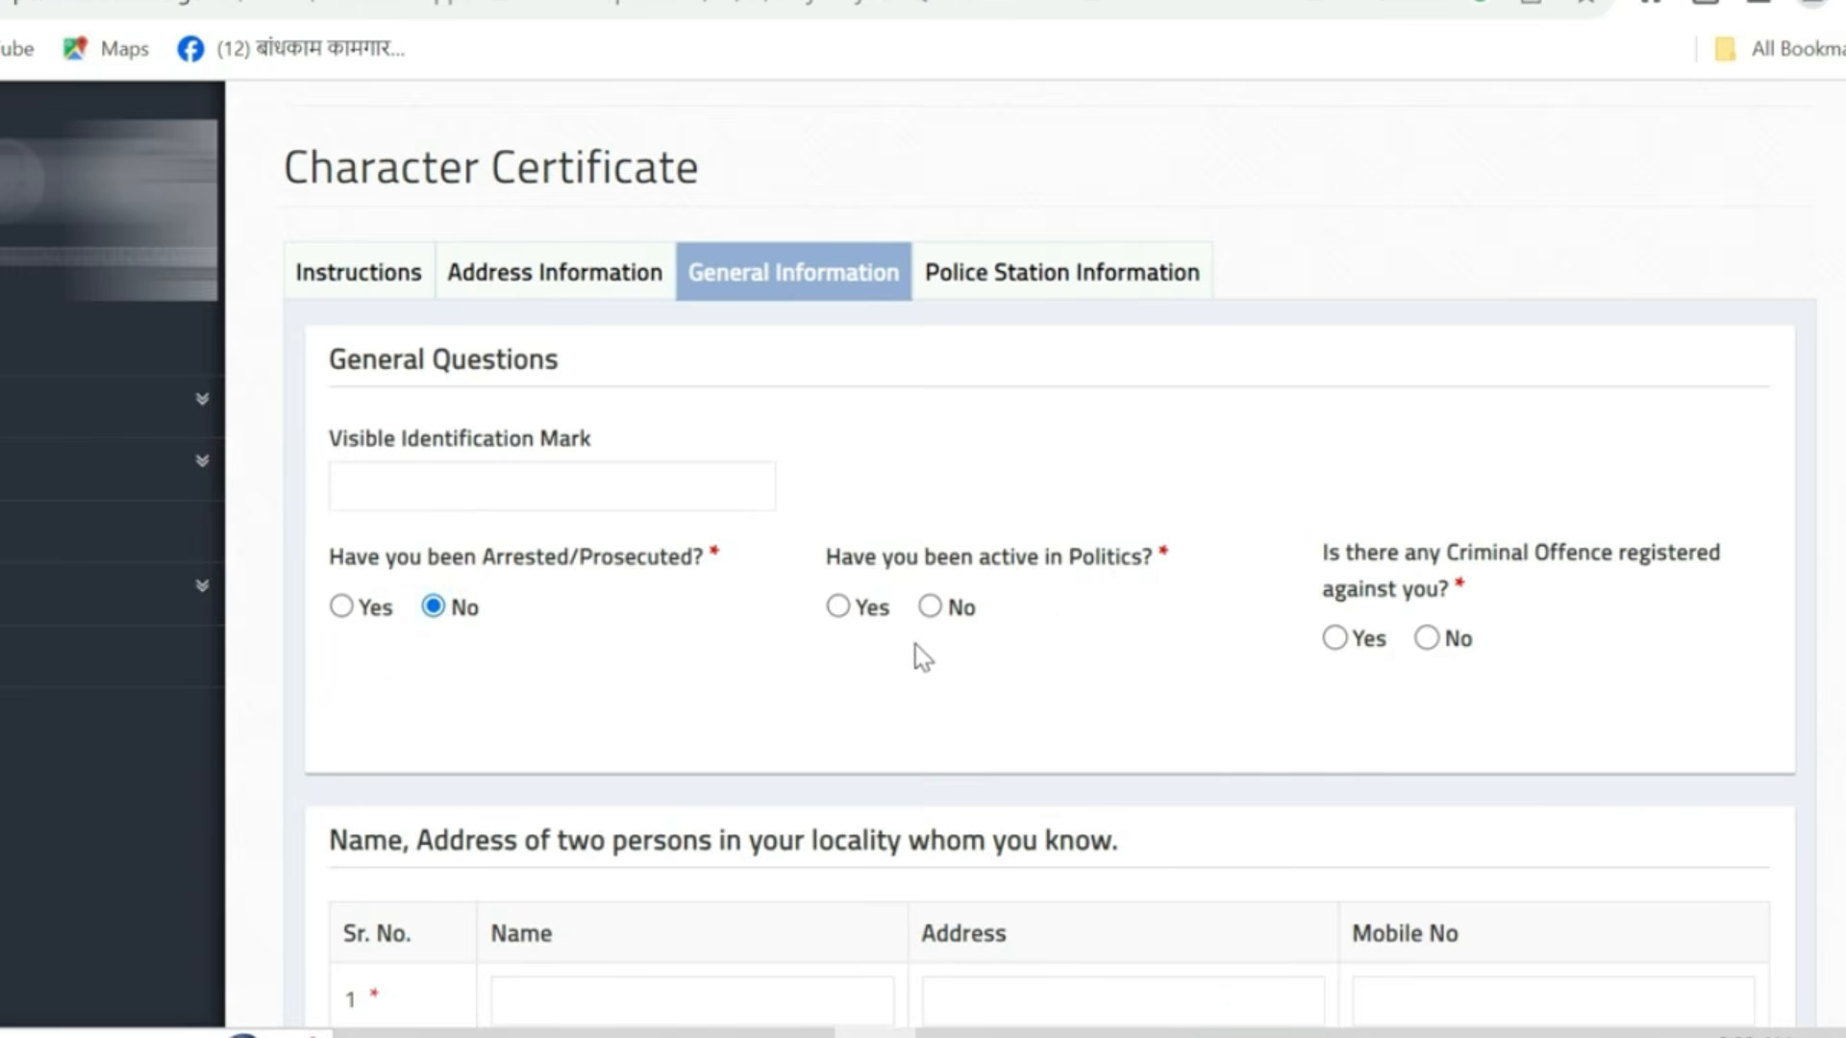
click(930, 607)
click(1427, 638)
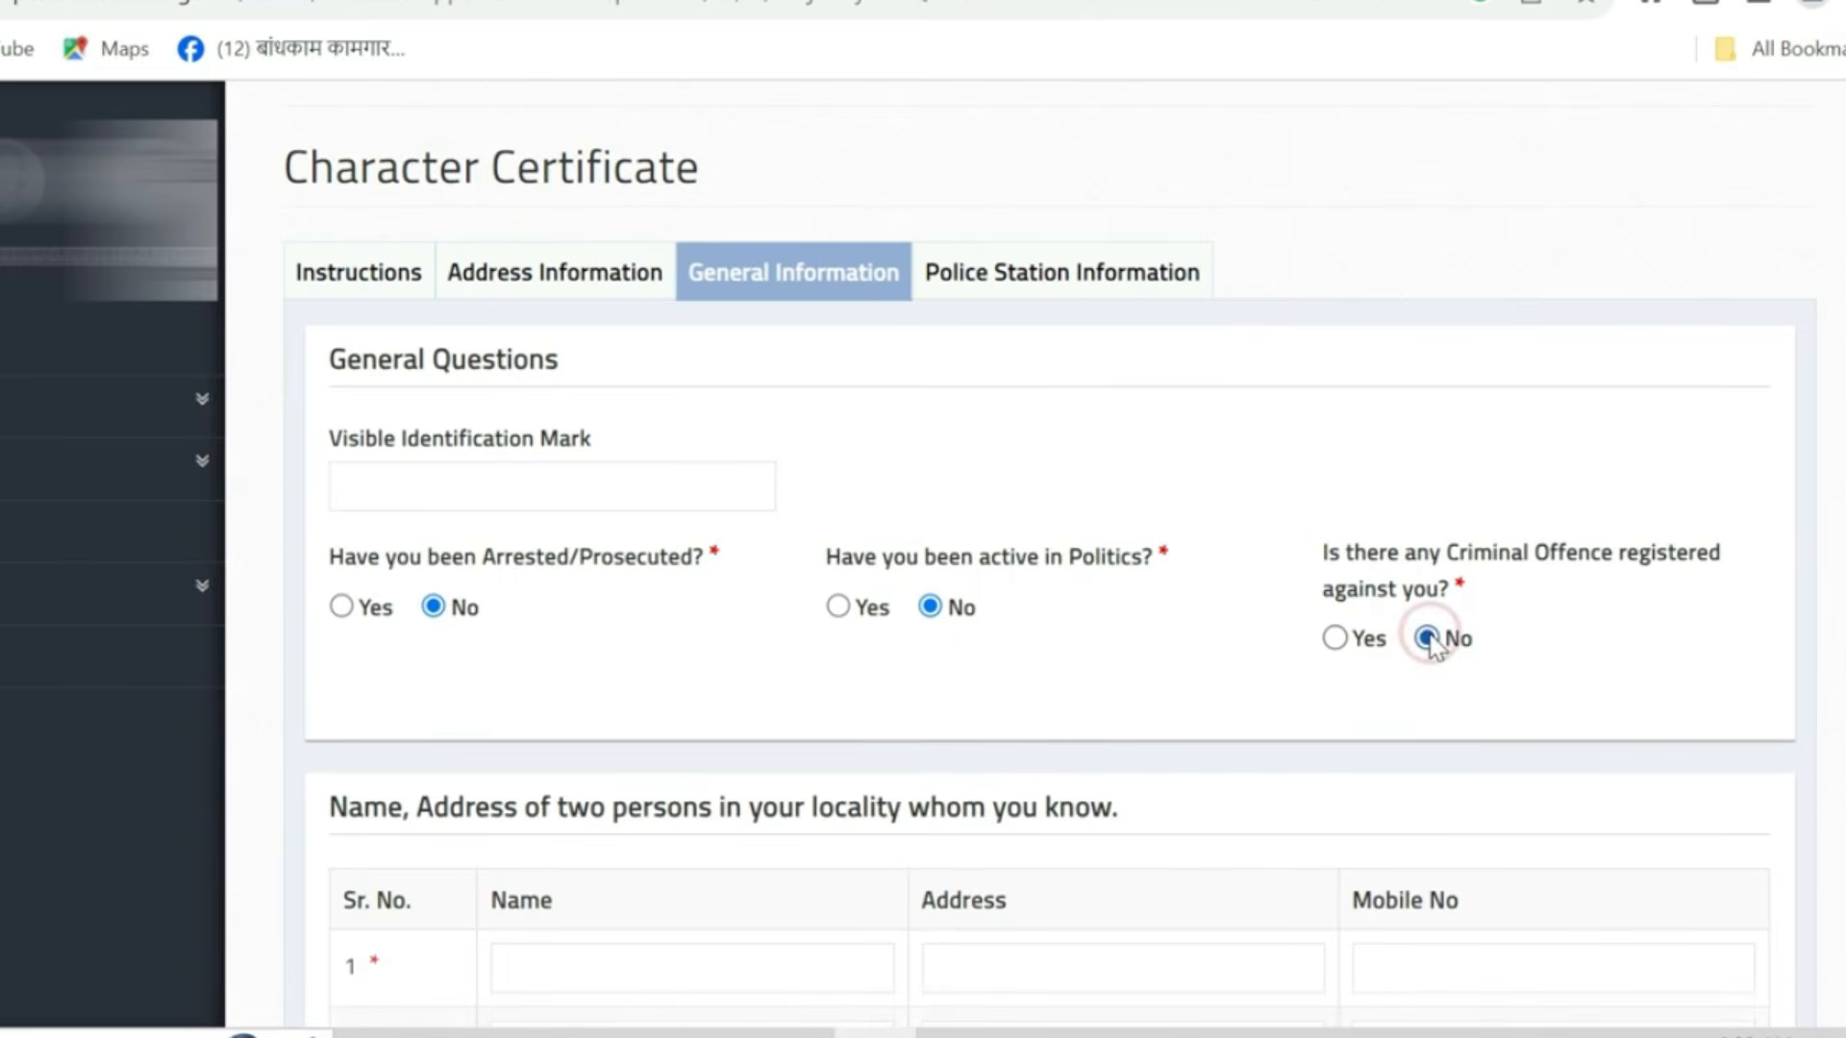
- Enter the names, addresses and mobile numbers of two local acquaintances and go to the next page
scroll(1125, 639, down, 1)
scroll(1125, 640, down, 3)
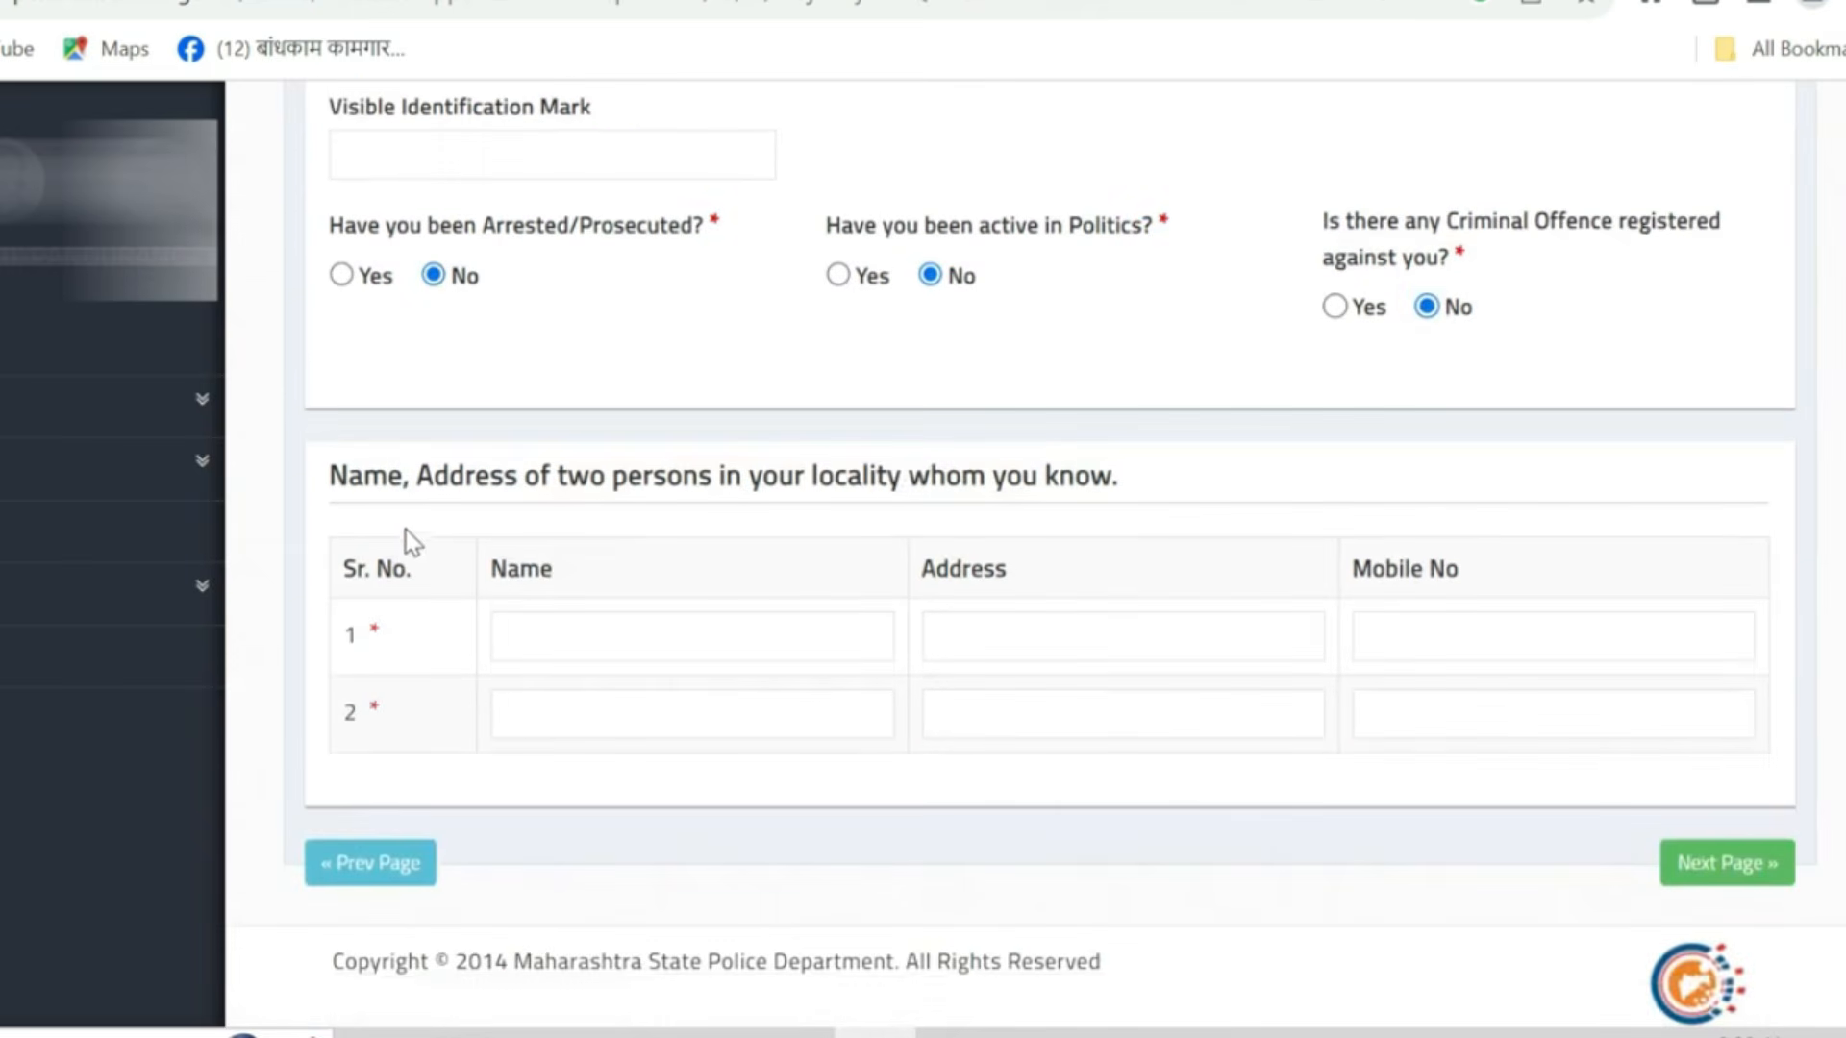
key(Tab)
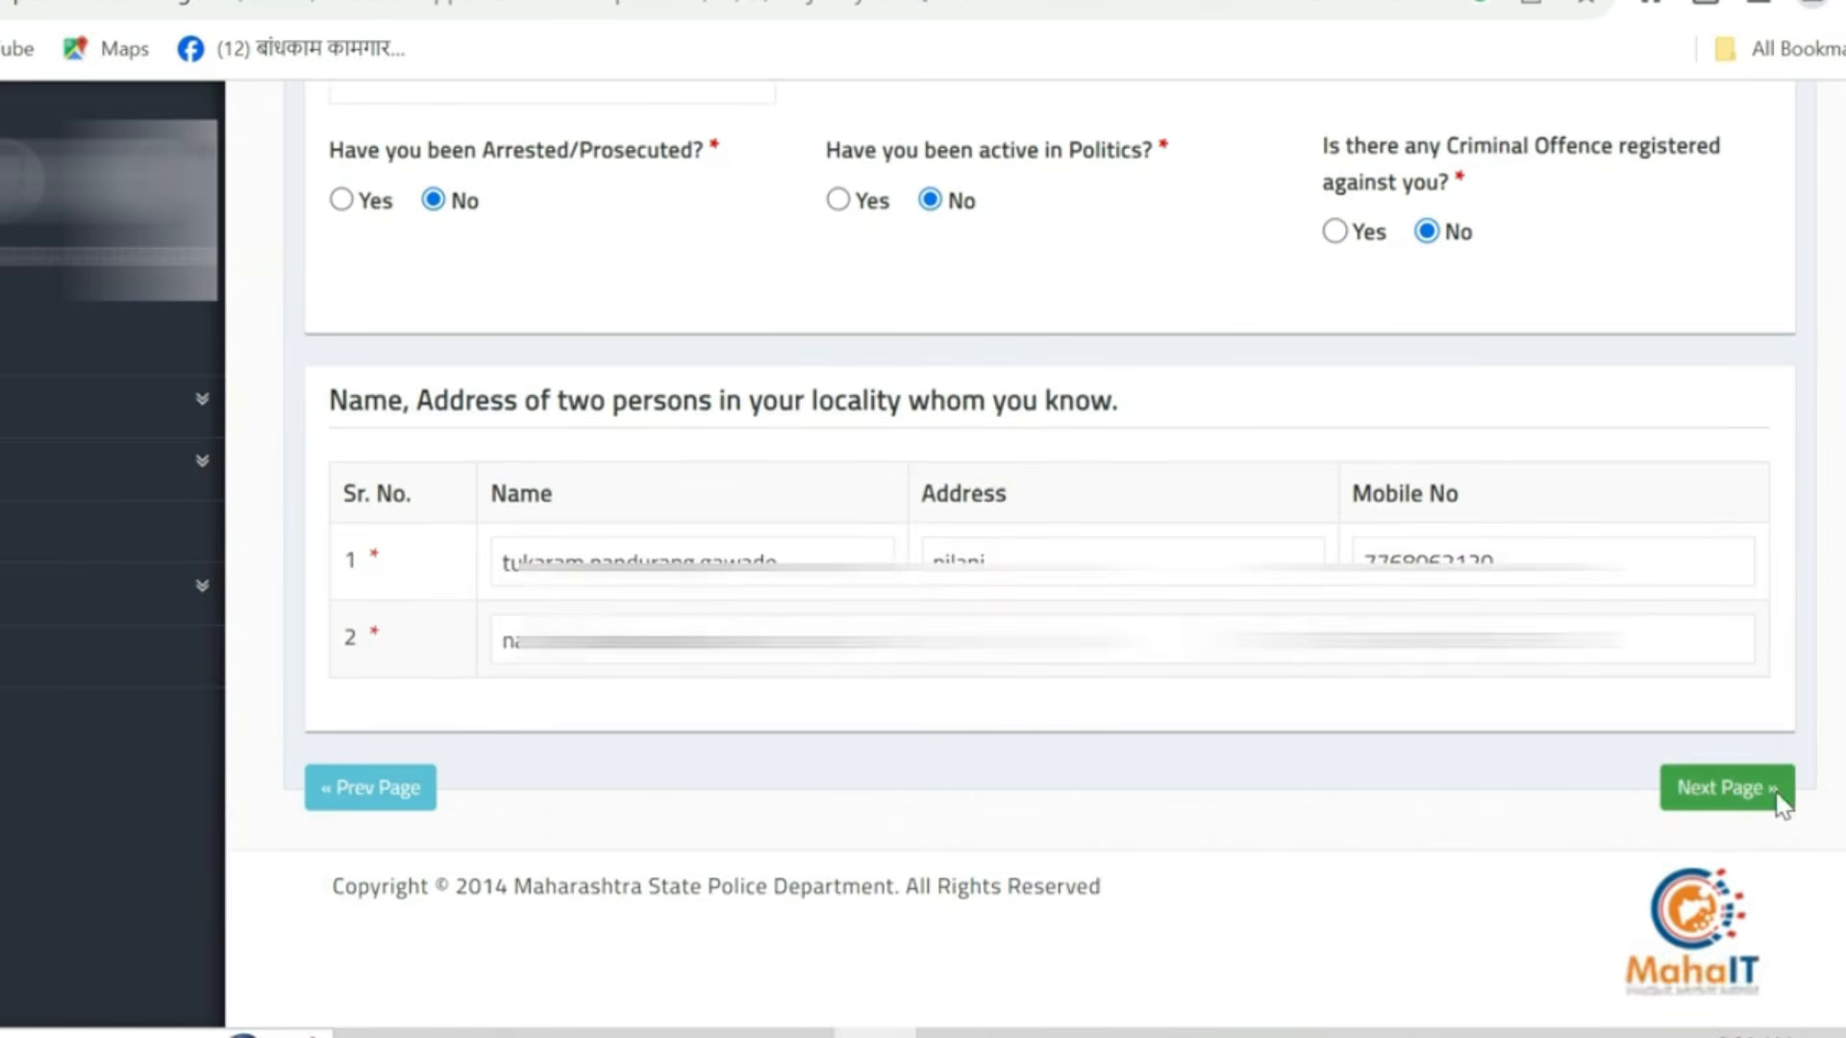
click(1778, 790)
- Select Kolhapur as the district and Chandgad P. Station as the local police station
scroll(1071, 672, up, 5)
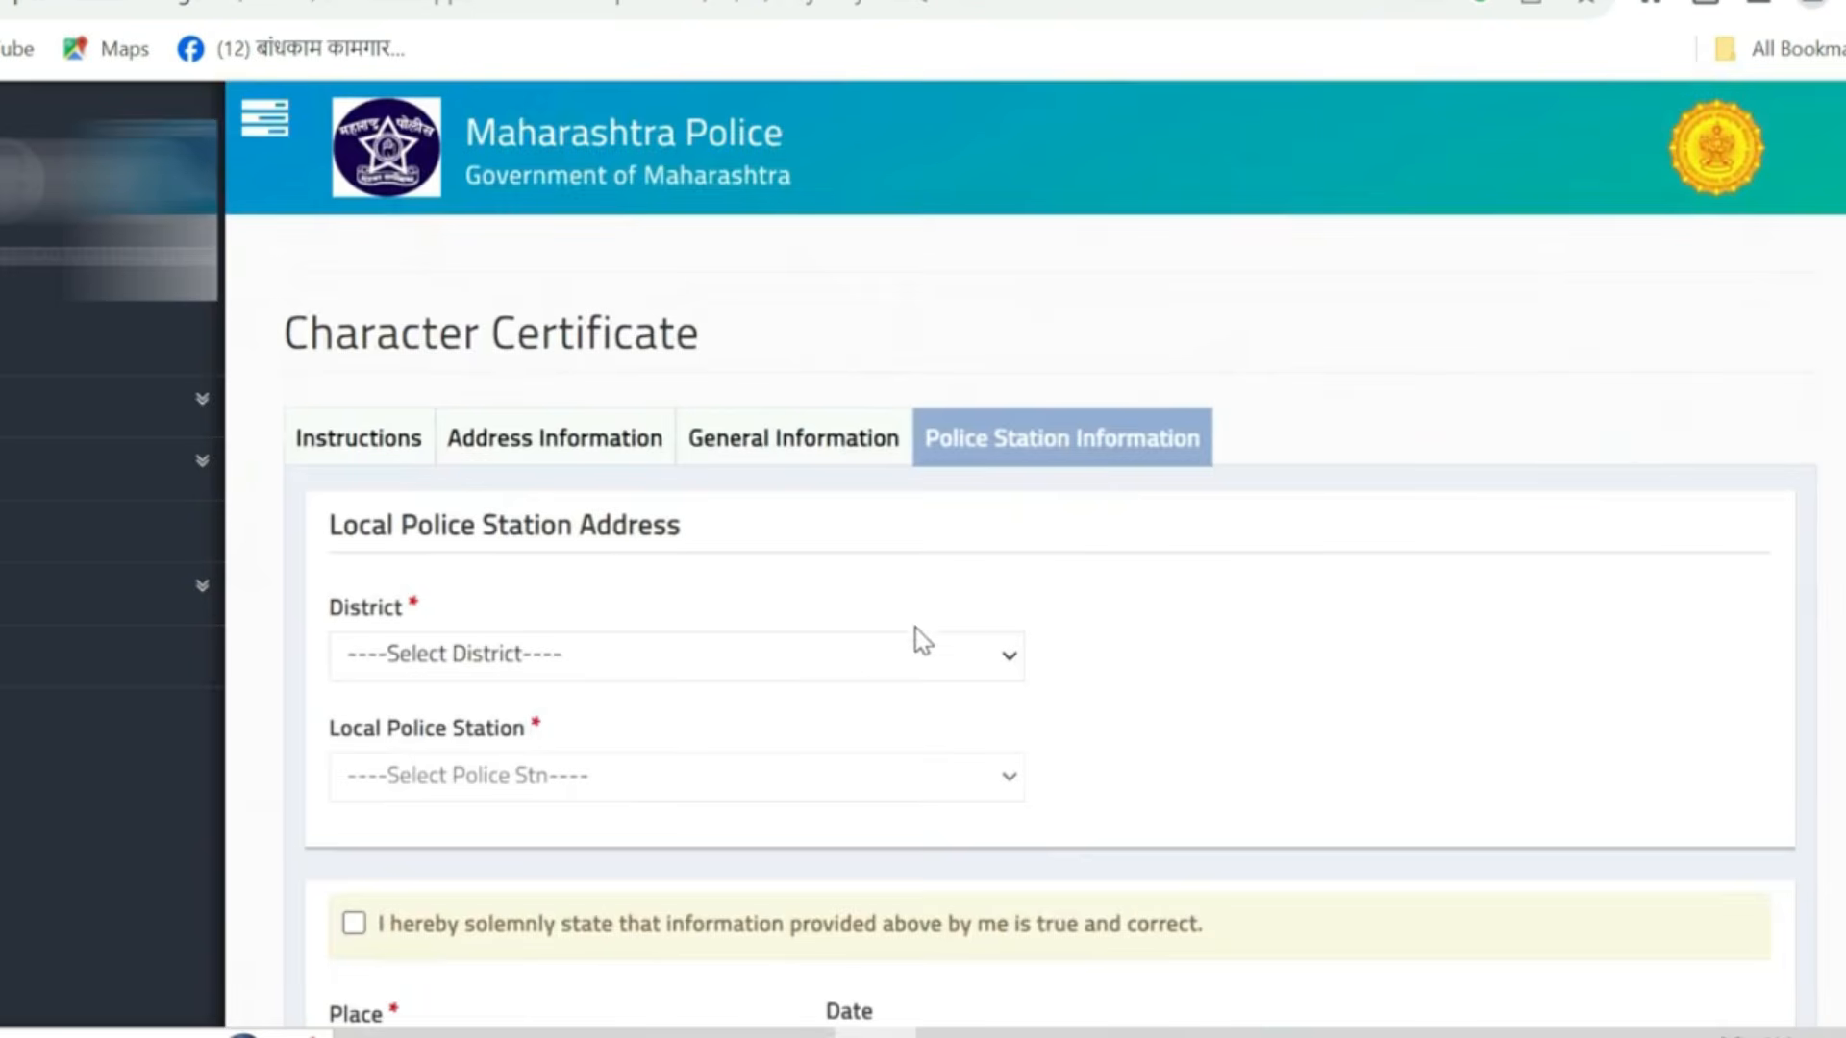
scroll(714, 724, down, 1)
click(519, 491)
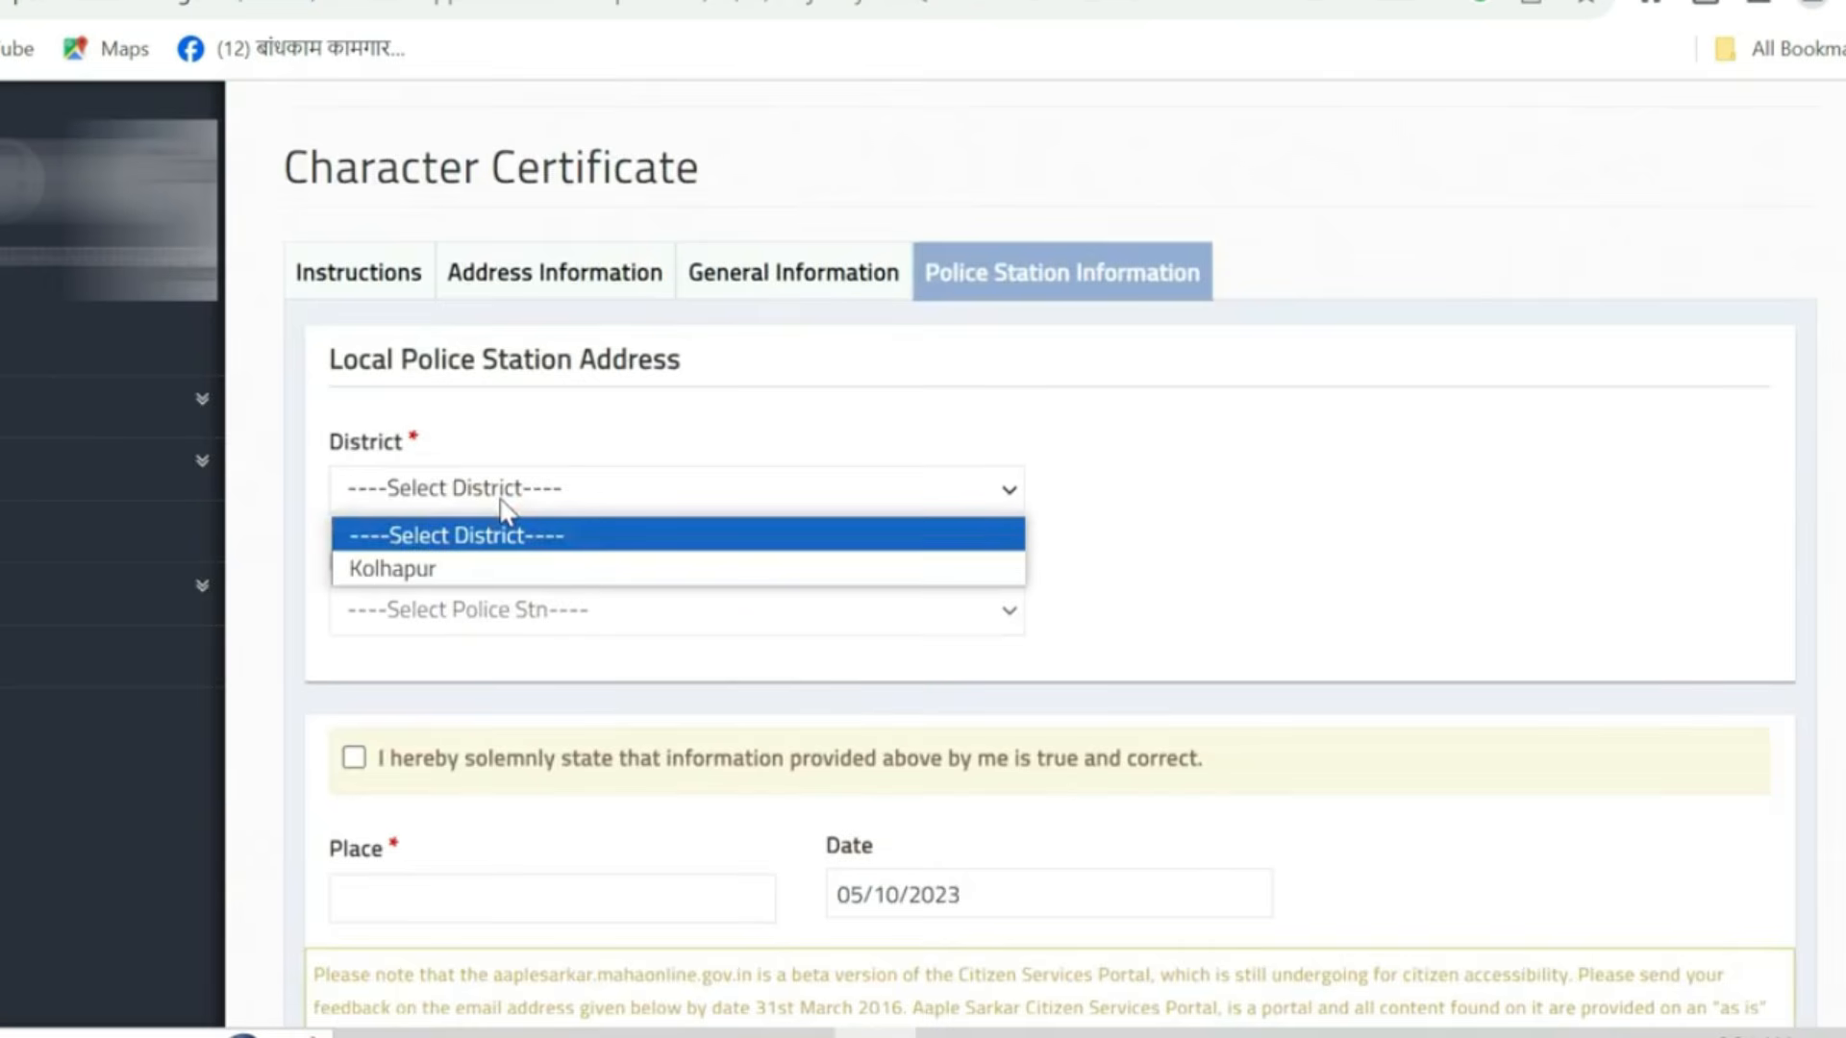
click(474, 565)
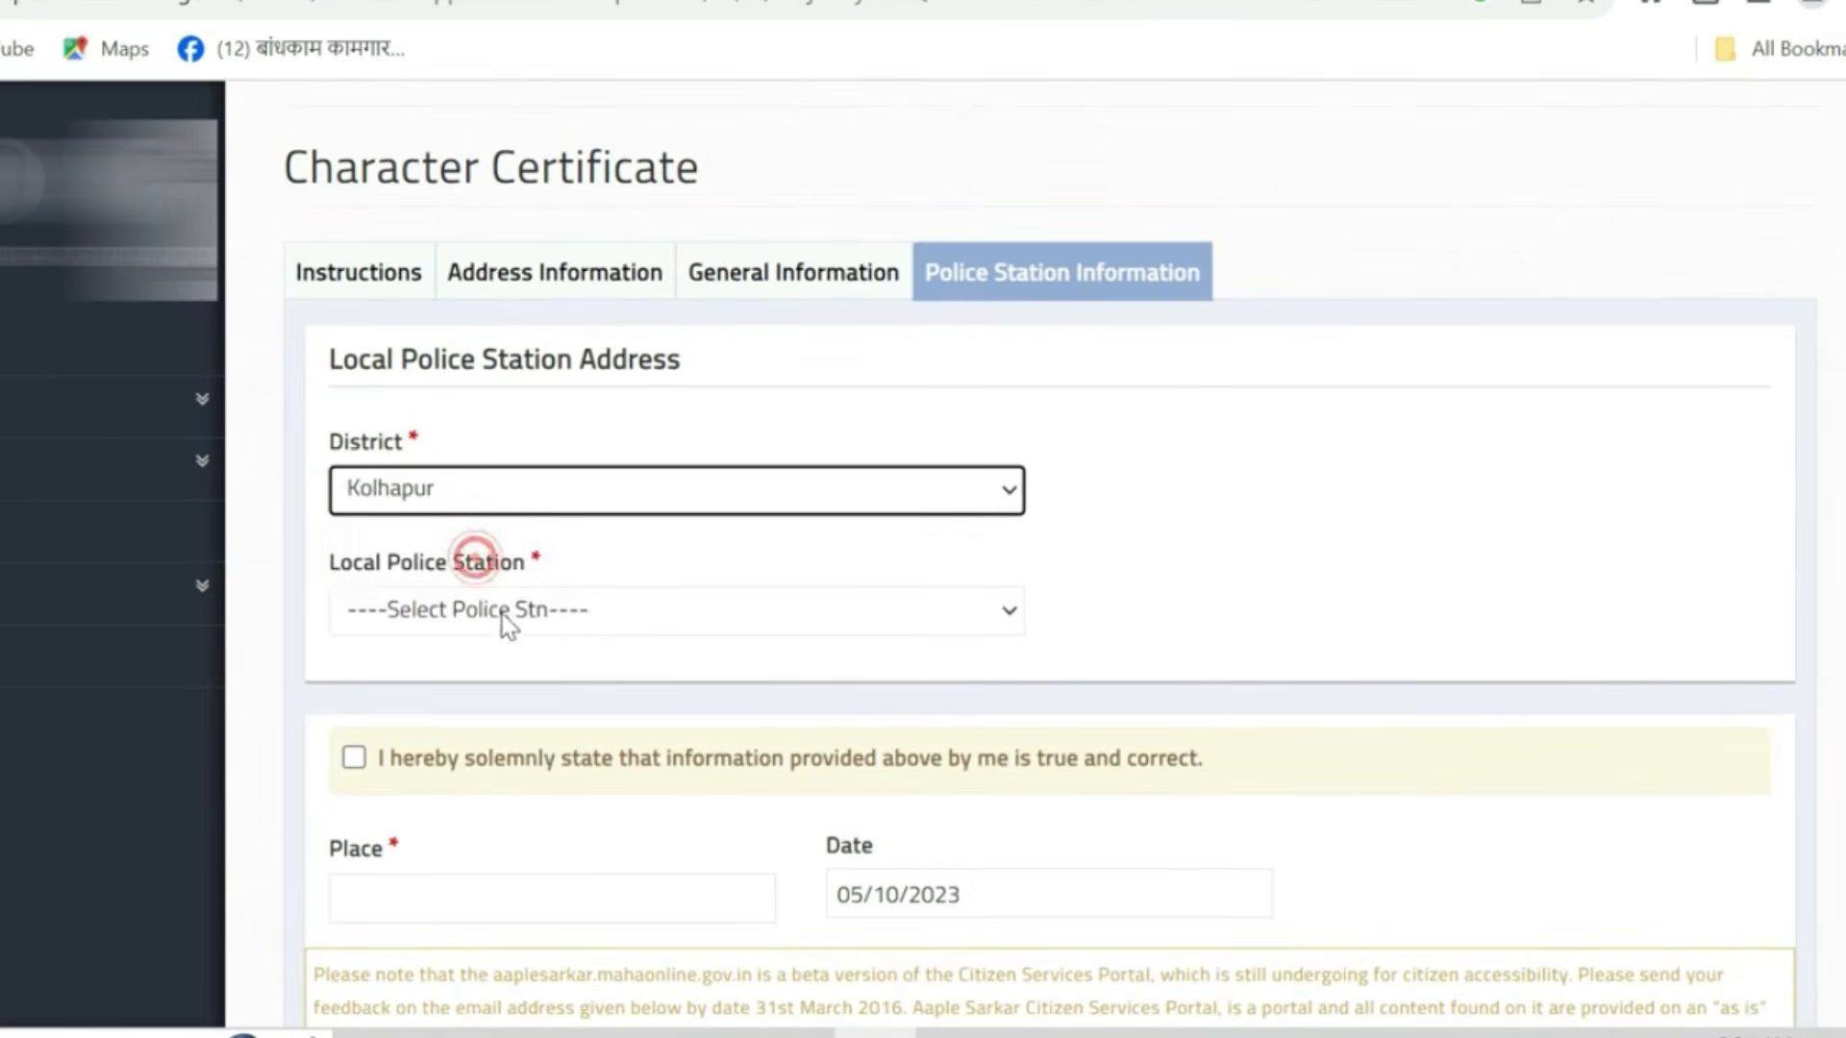
click(608, 615)
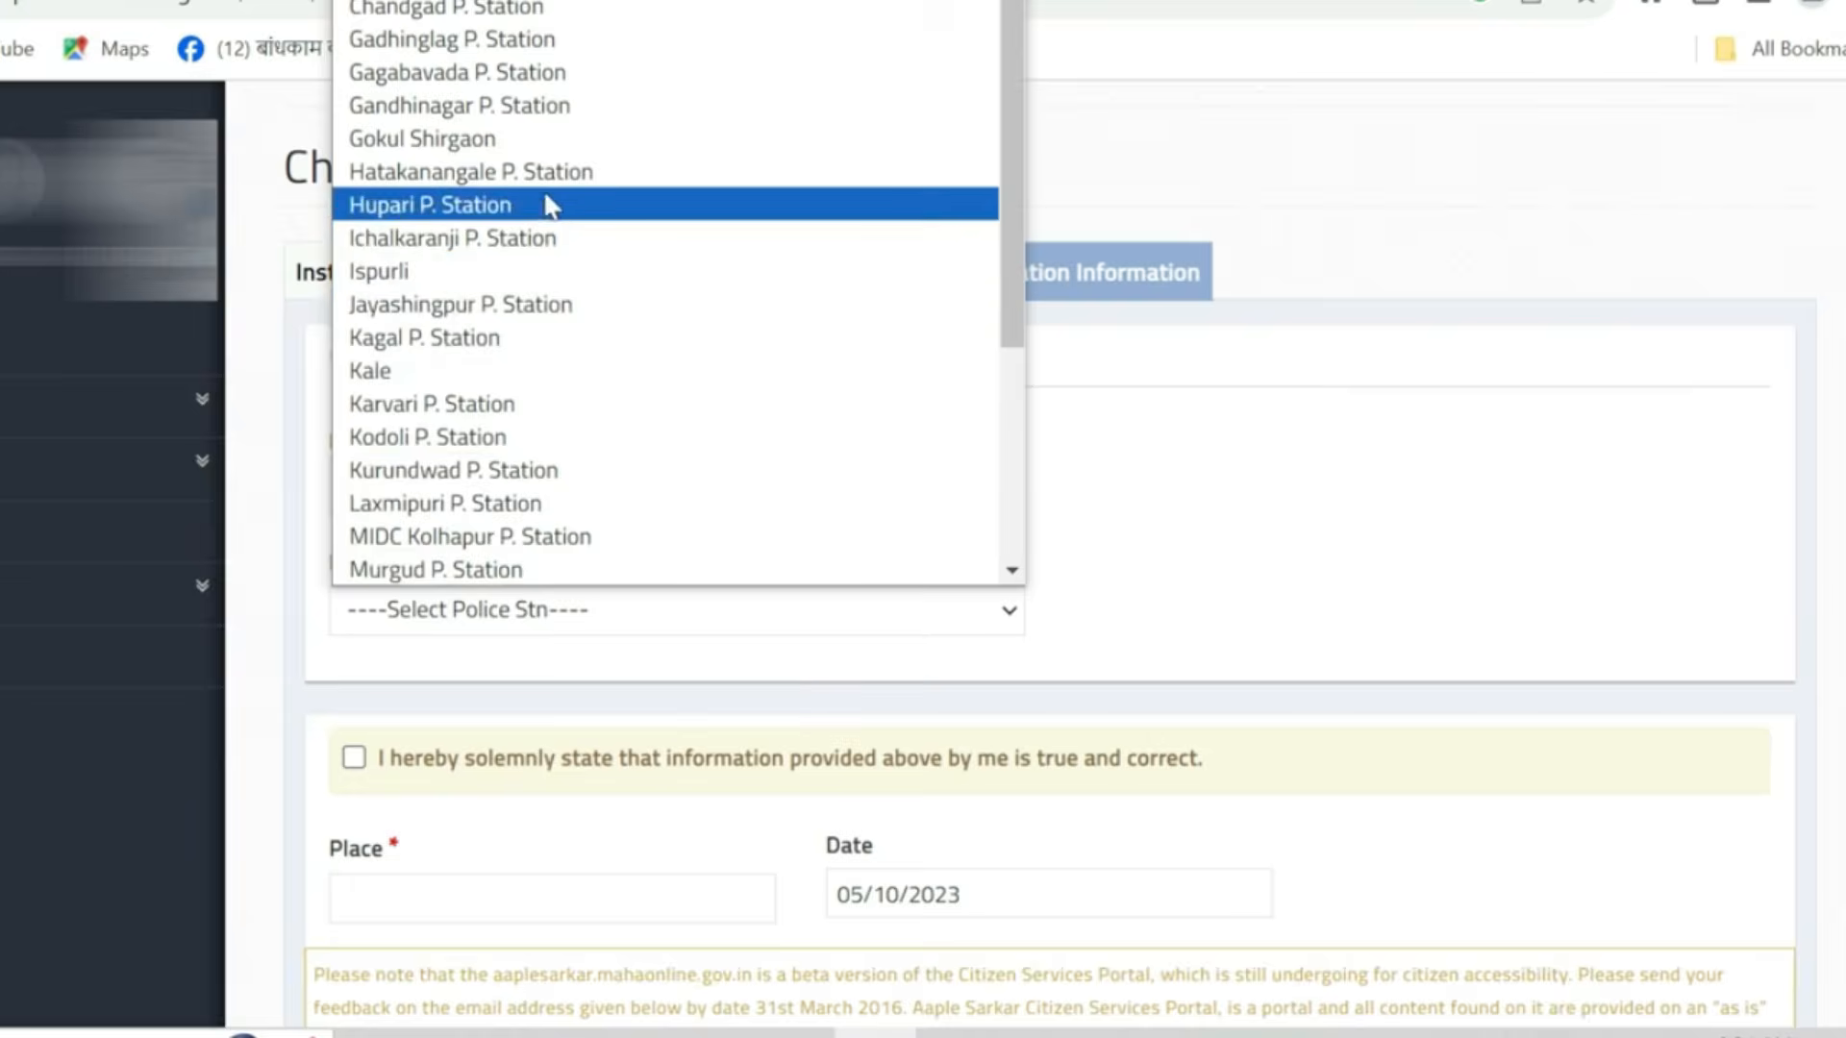
click(539, 11)
- Tick the declaration that the information is true and enter the place
scroll(356, 441, down, 3)
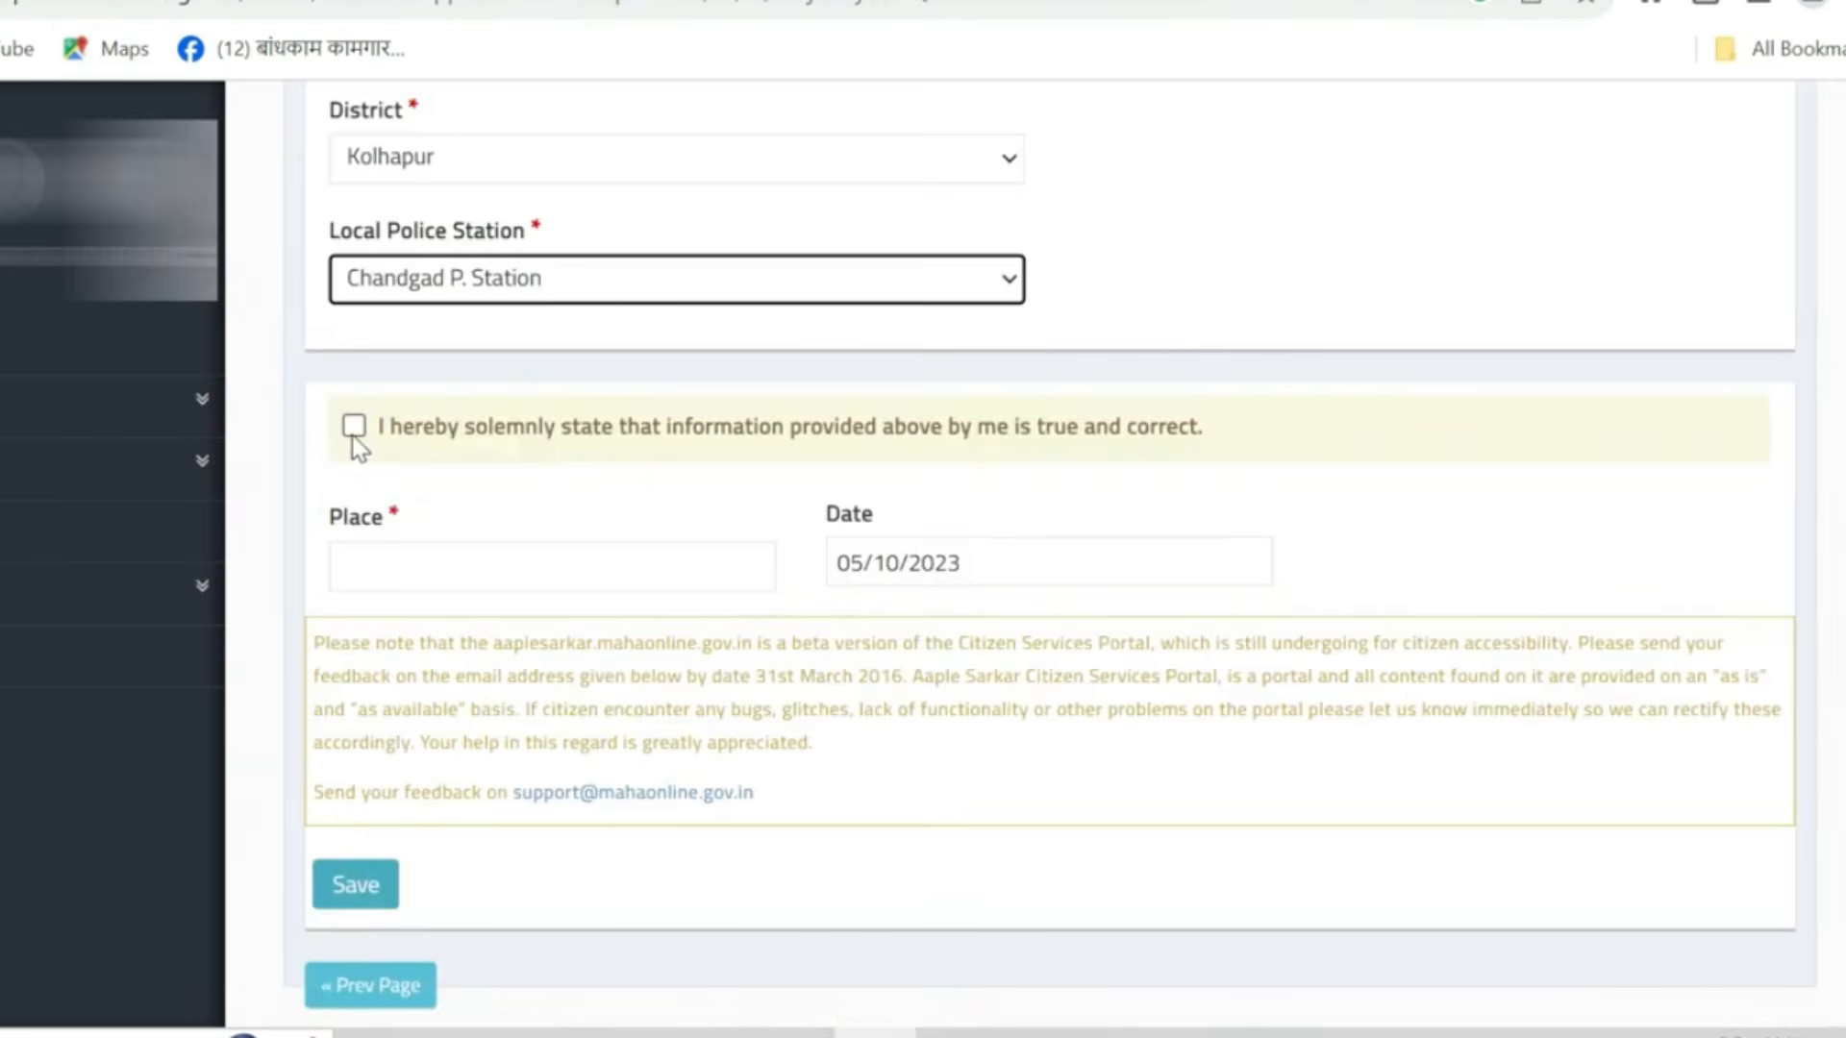
click(353, 435)
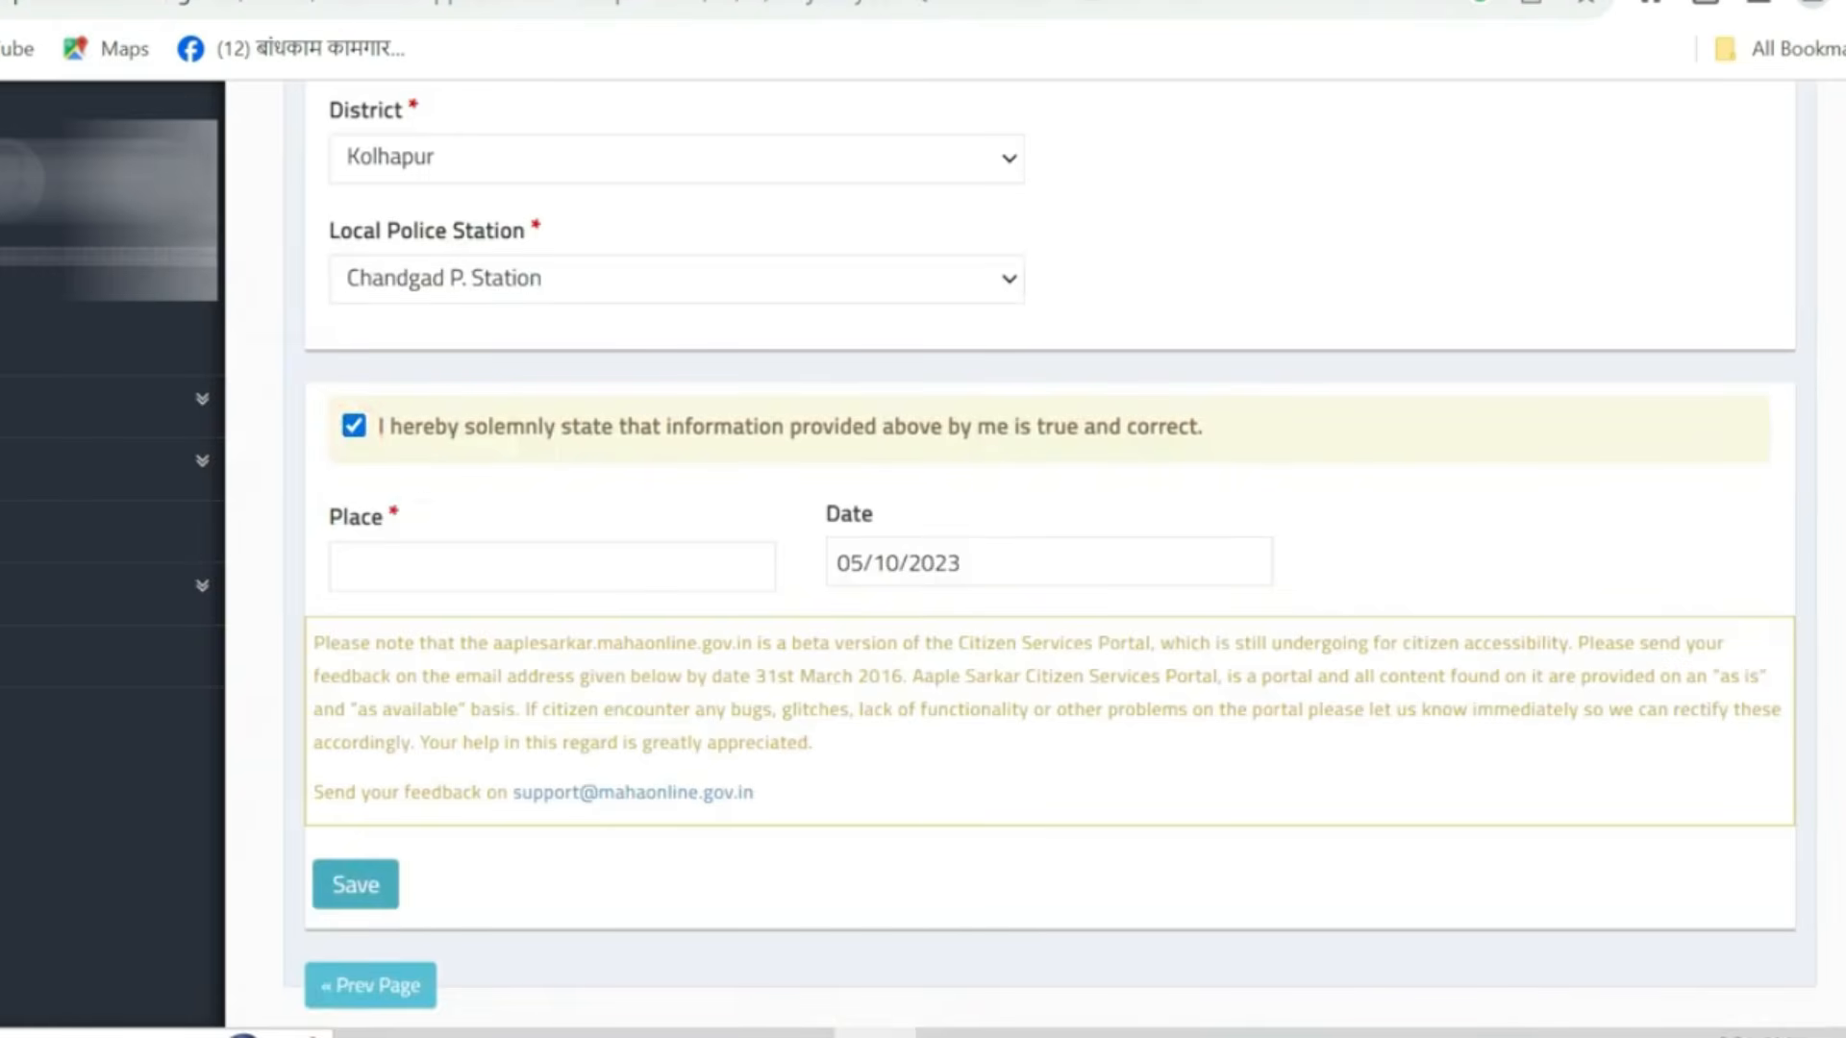
click(413, 568)
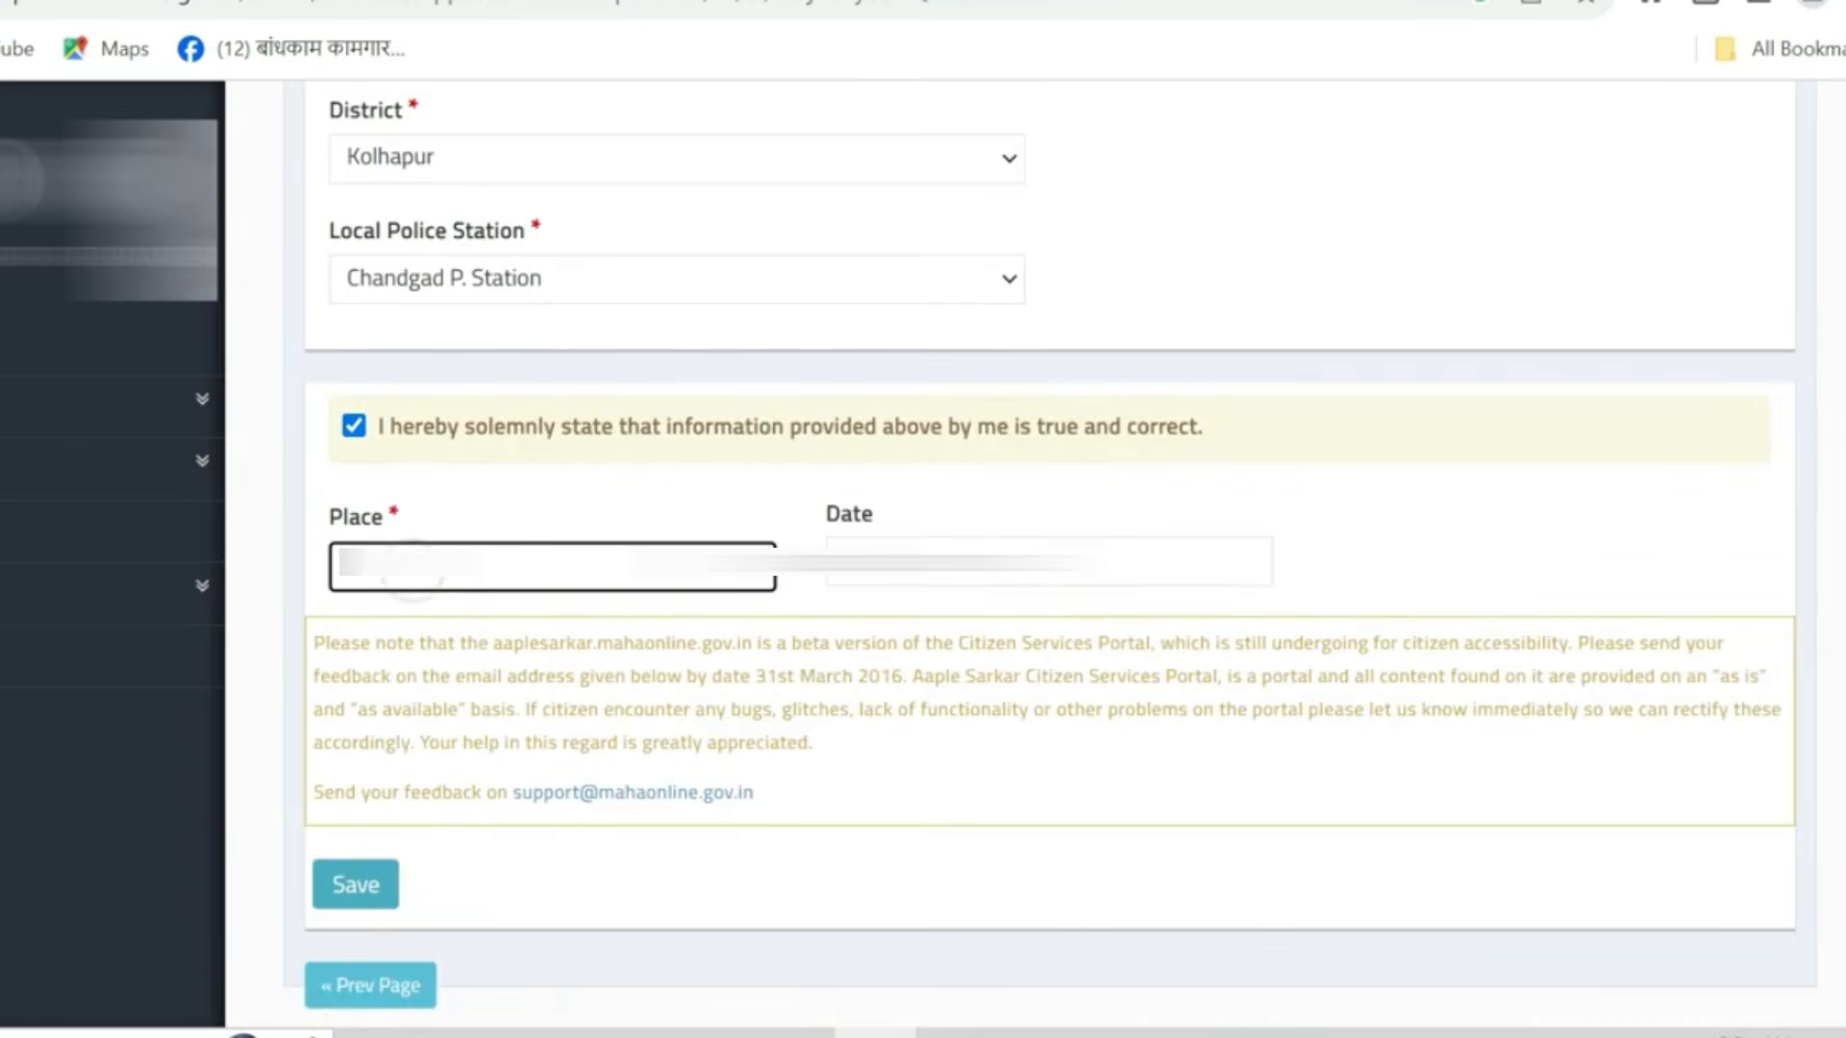
text(pu)
scroll(638, 786, down, 2)
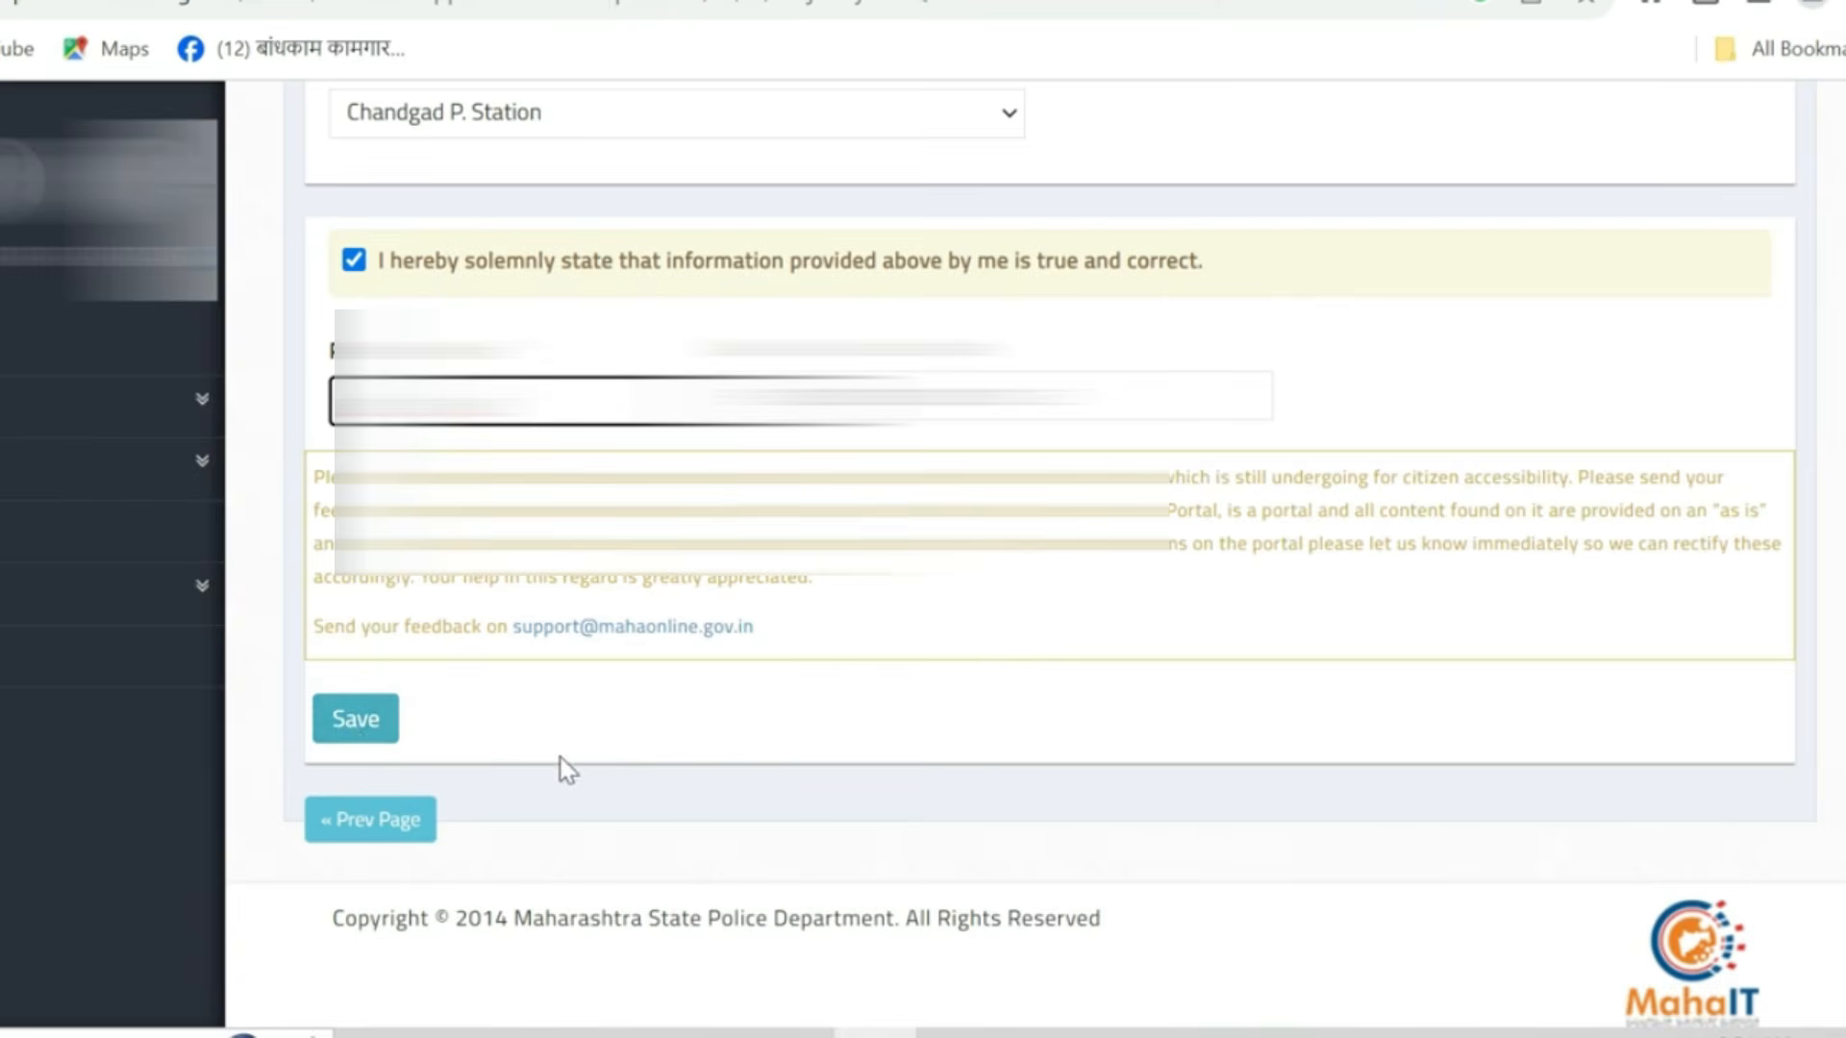
scroll(569, 769, up, 7)
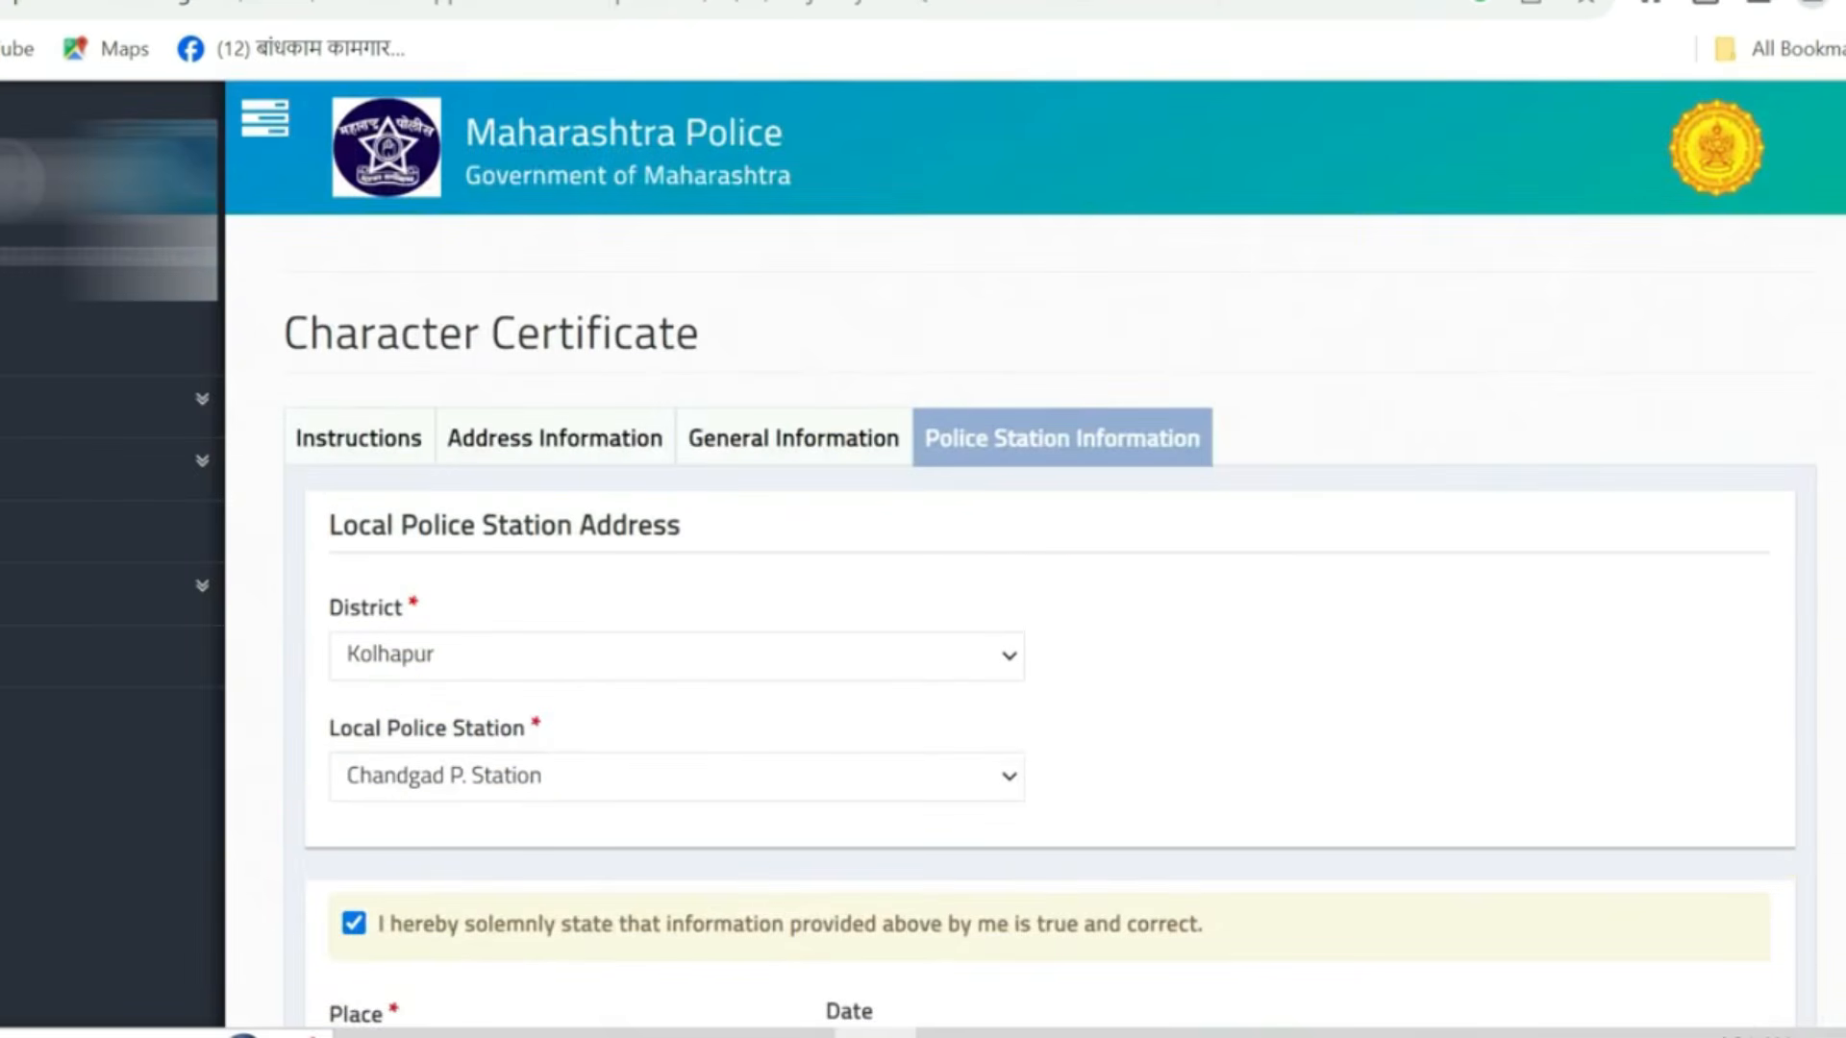
scroll(572, 760, down, 7)
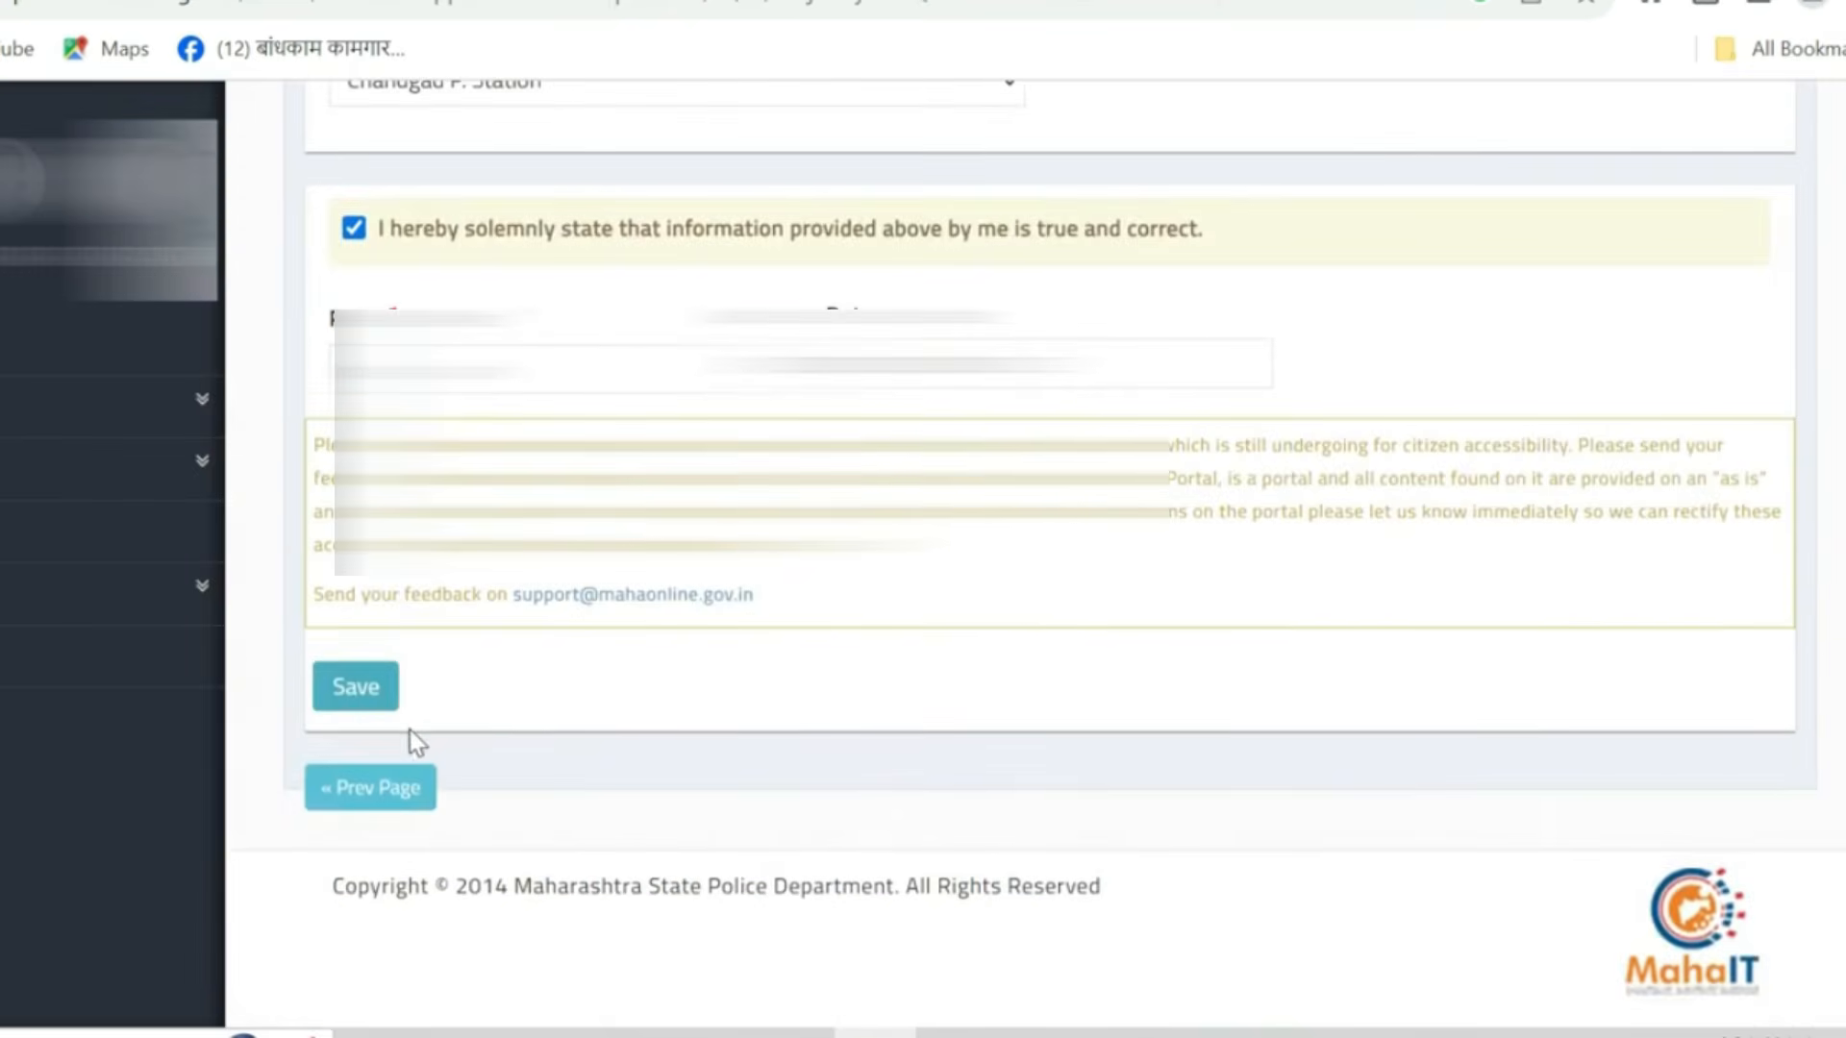
- Save the application form and dismiss the submission confirmation
click(361, 686)
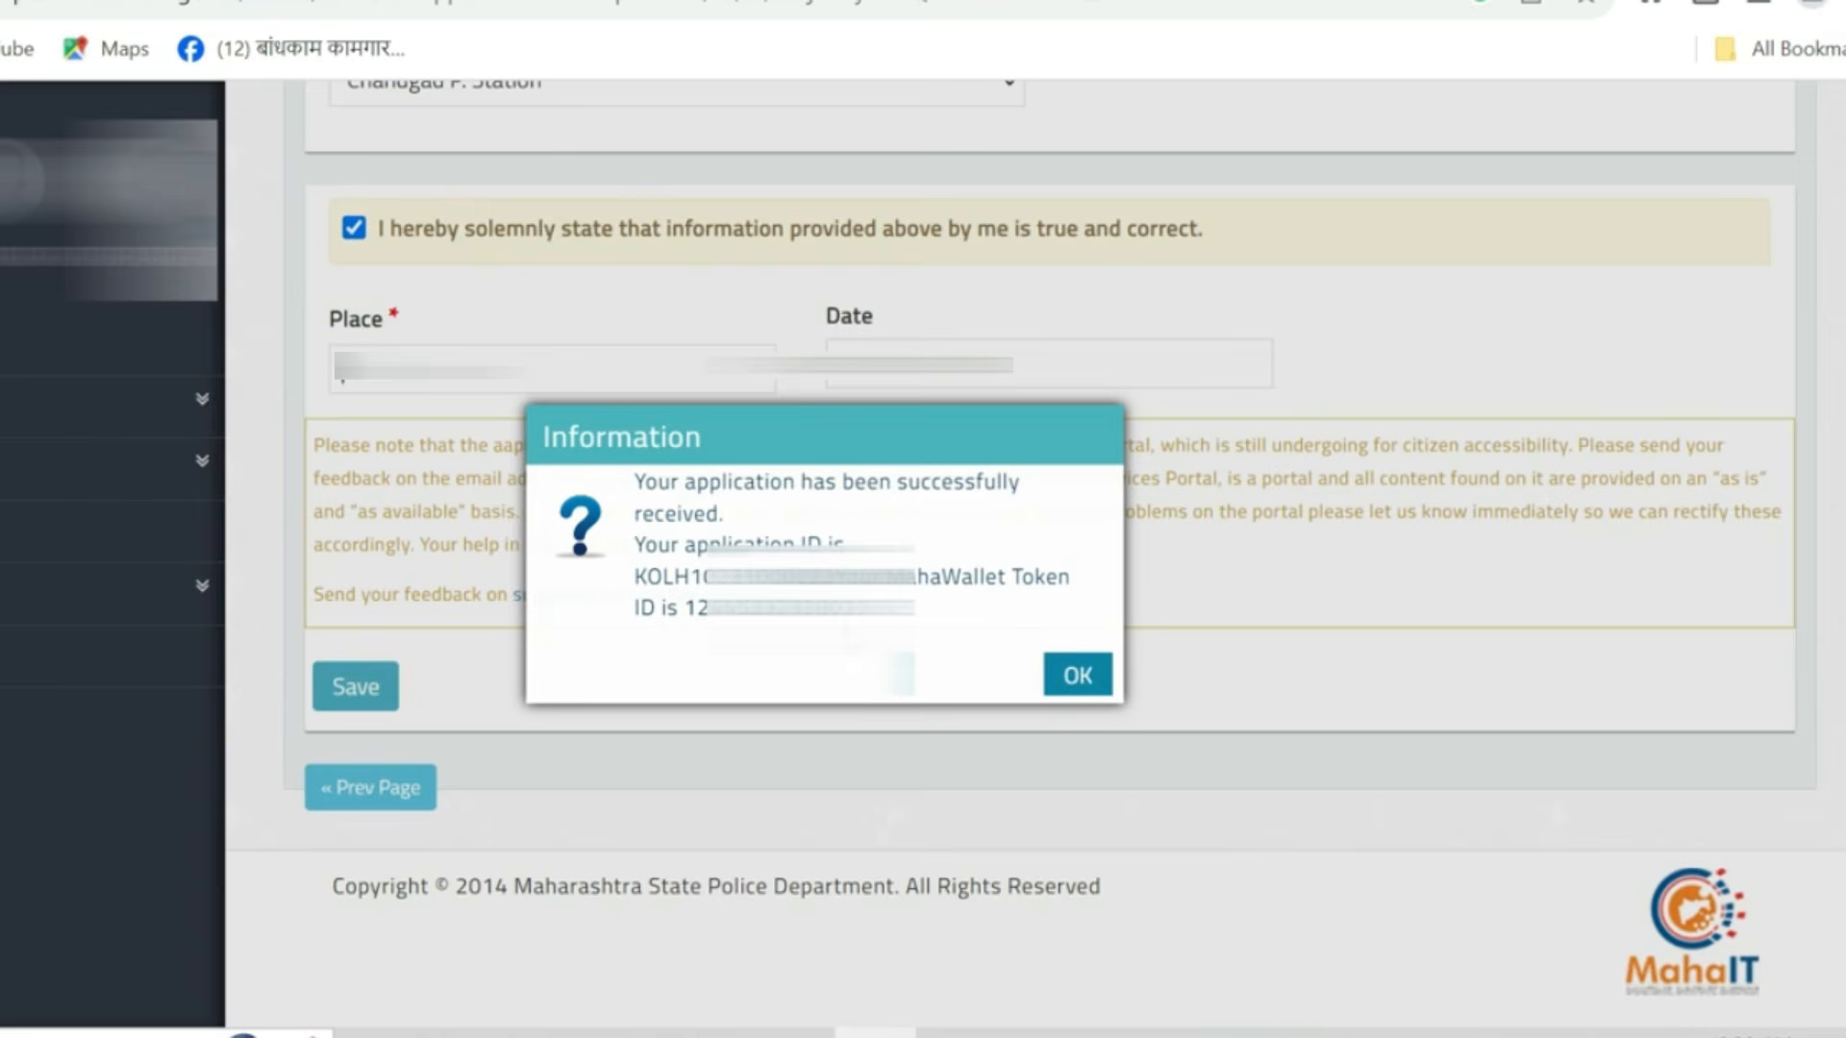
click(1077, 685)
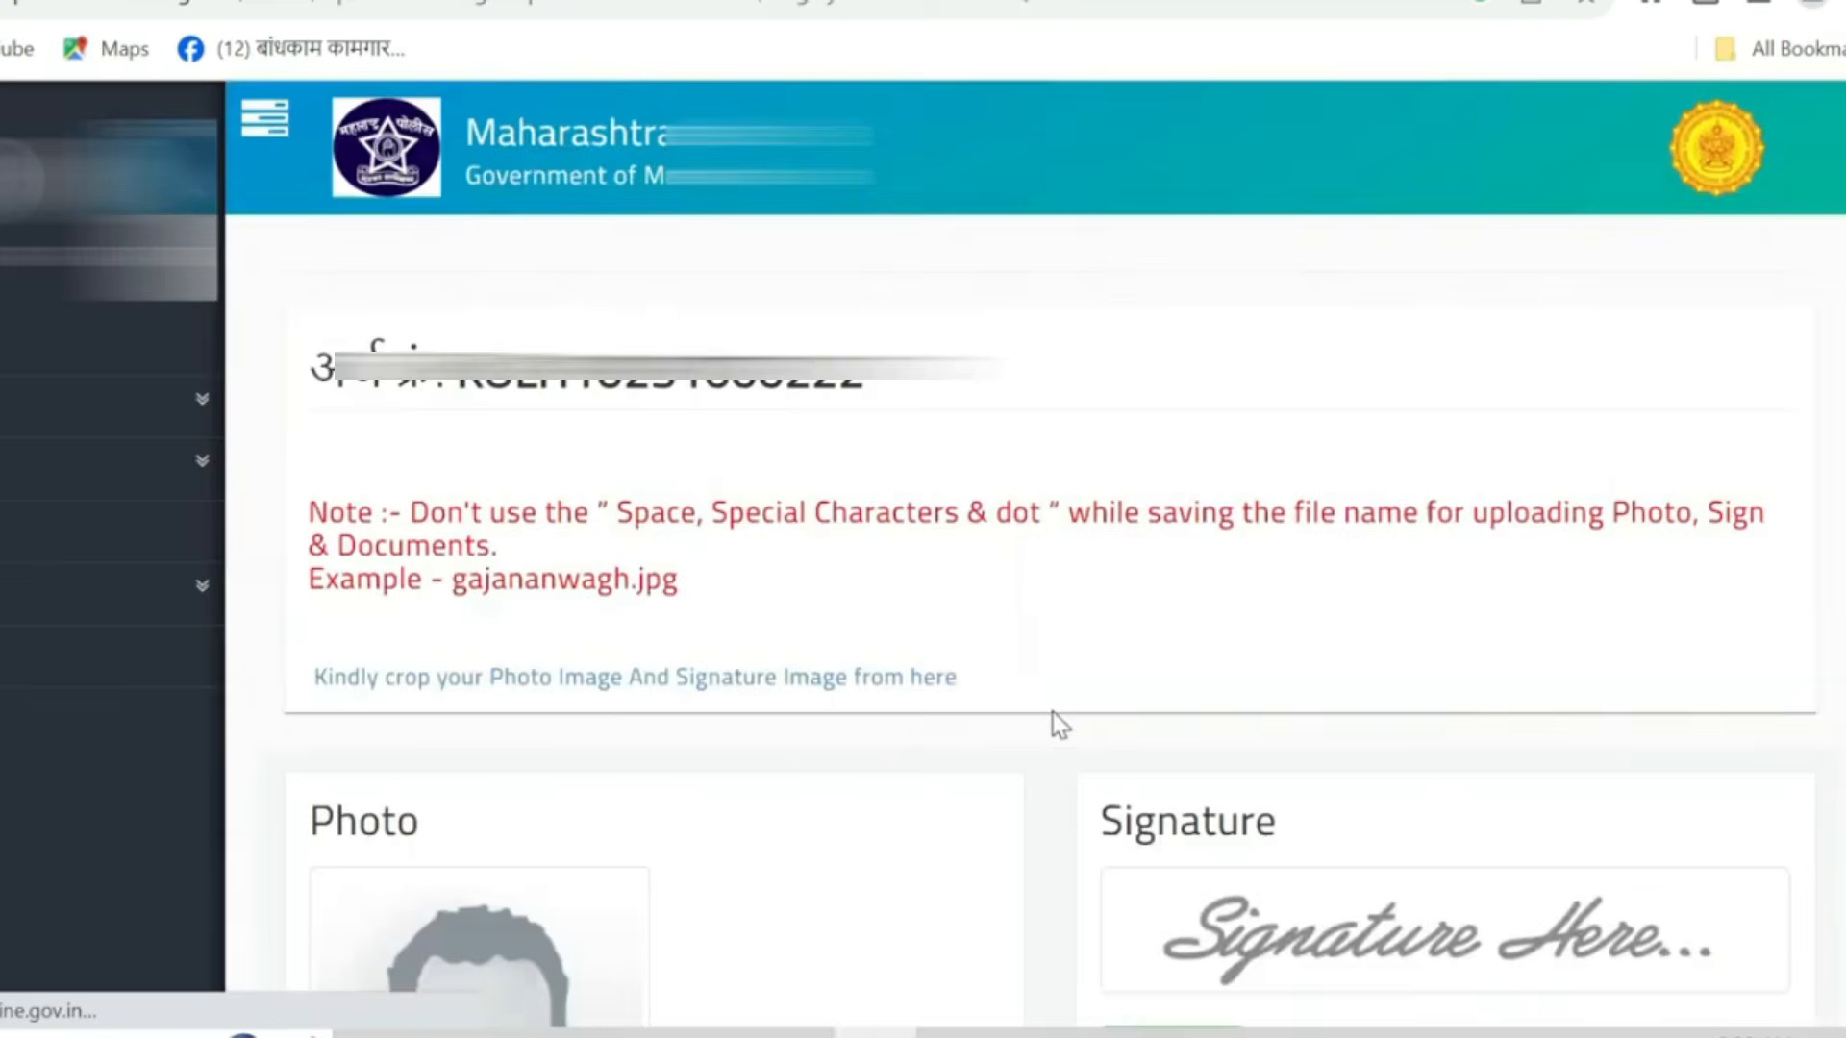
- Choose and upload the applicant's photograph in the Photo section
scroll(1058, 721, down, 2)
scroll(1053, 712, down, 4)
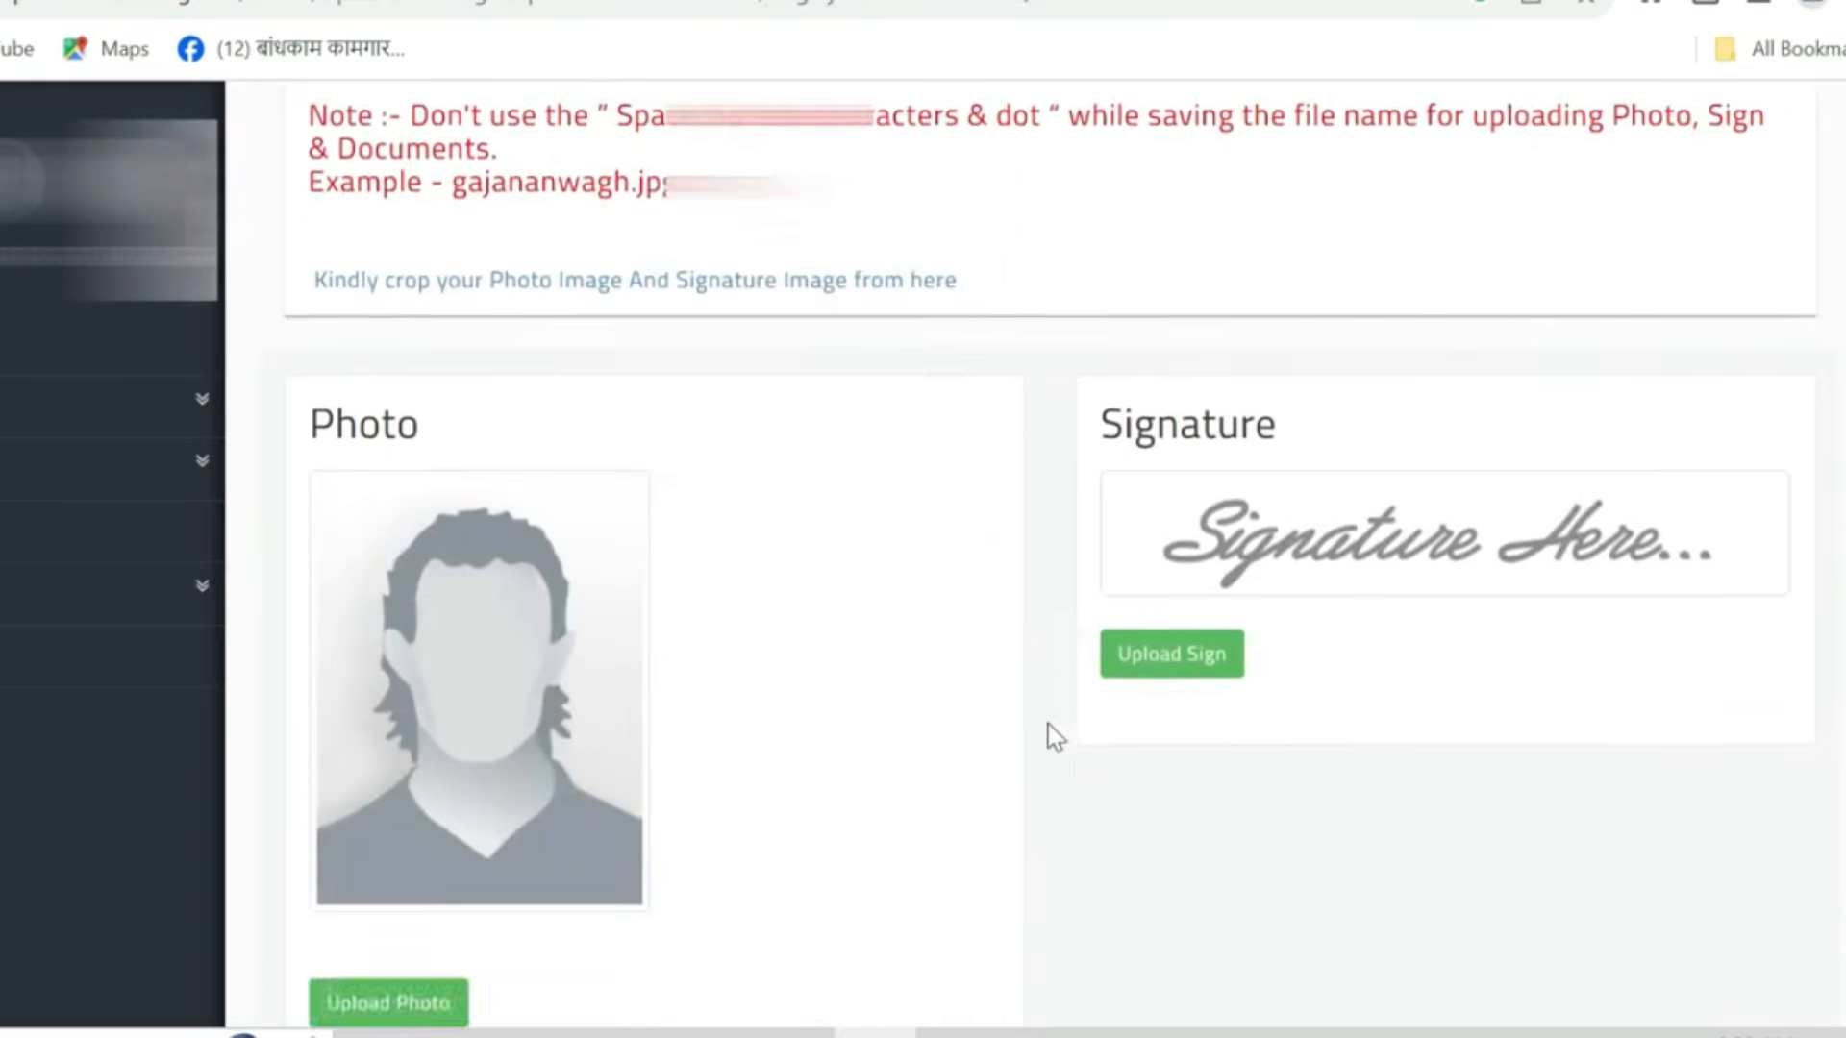
scroll(898, 605, up, 2)
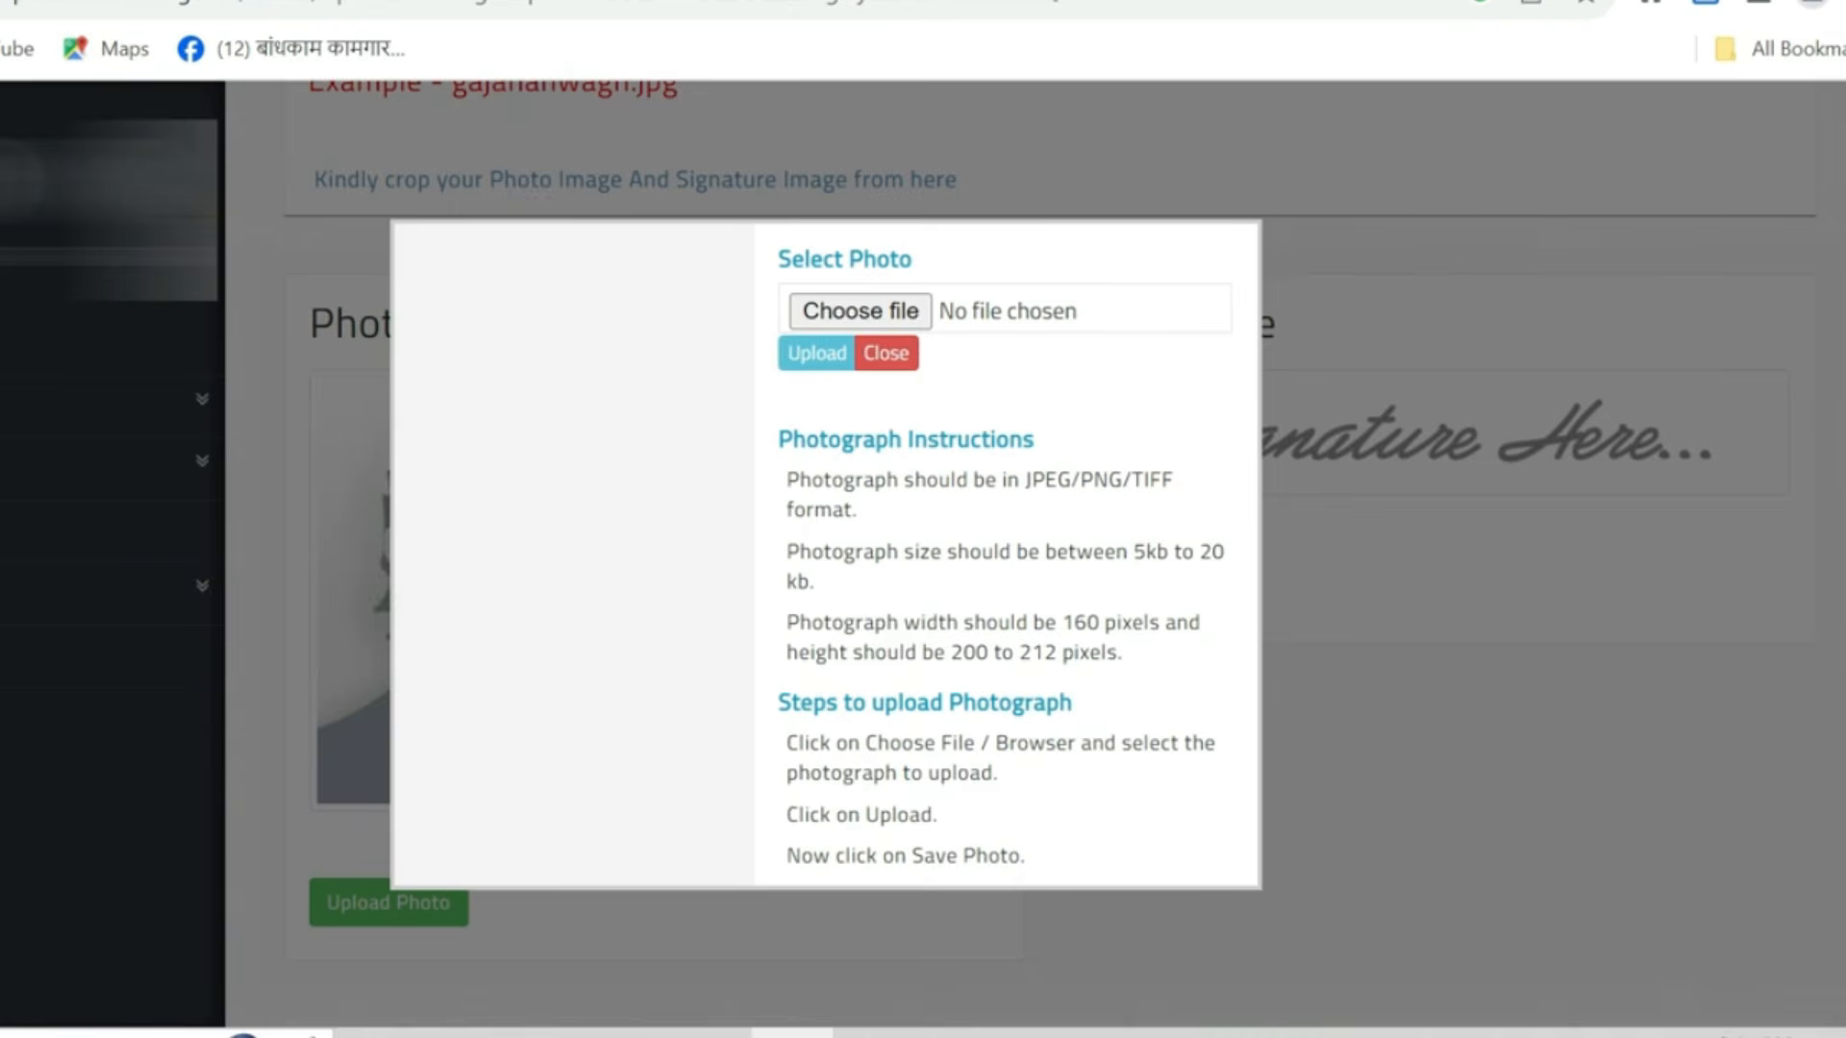
click(861, 312)
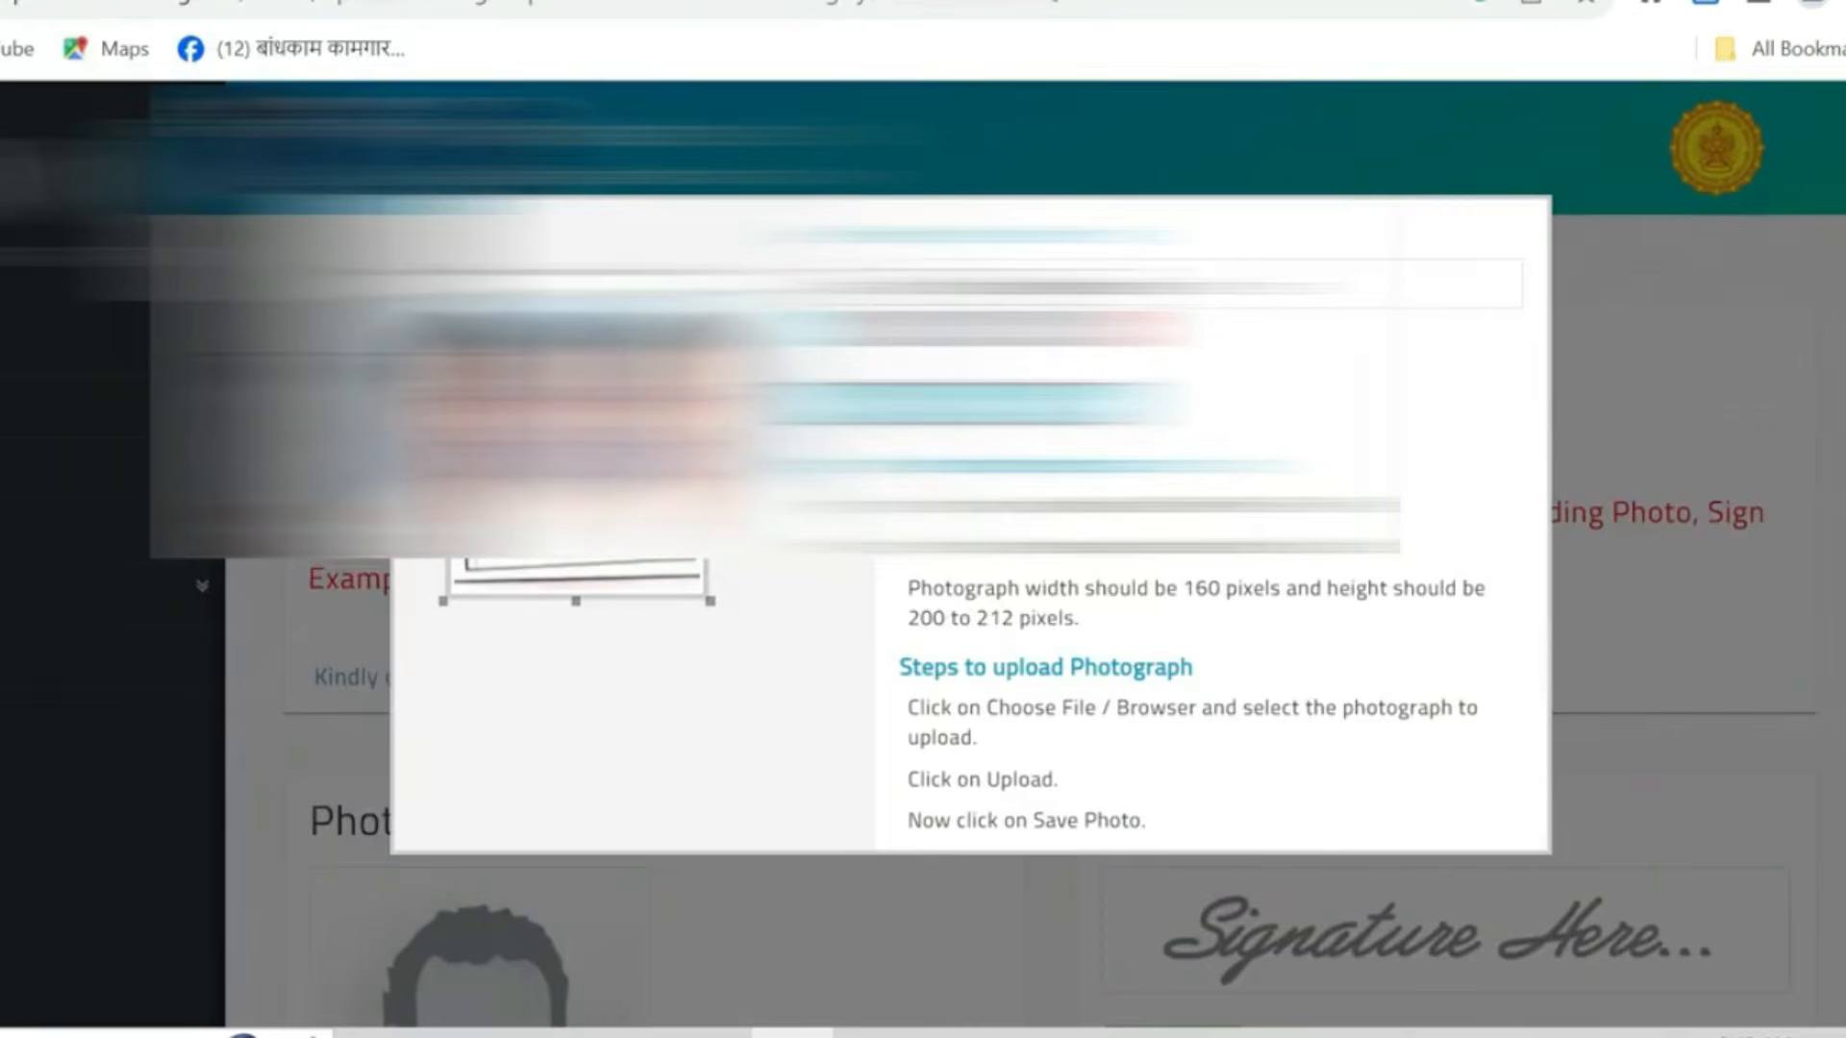
scroll(1029, 716, down, 5)
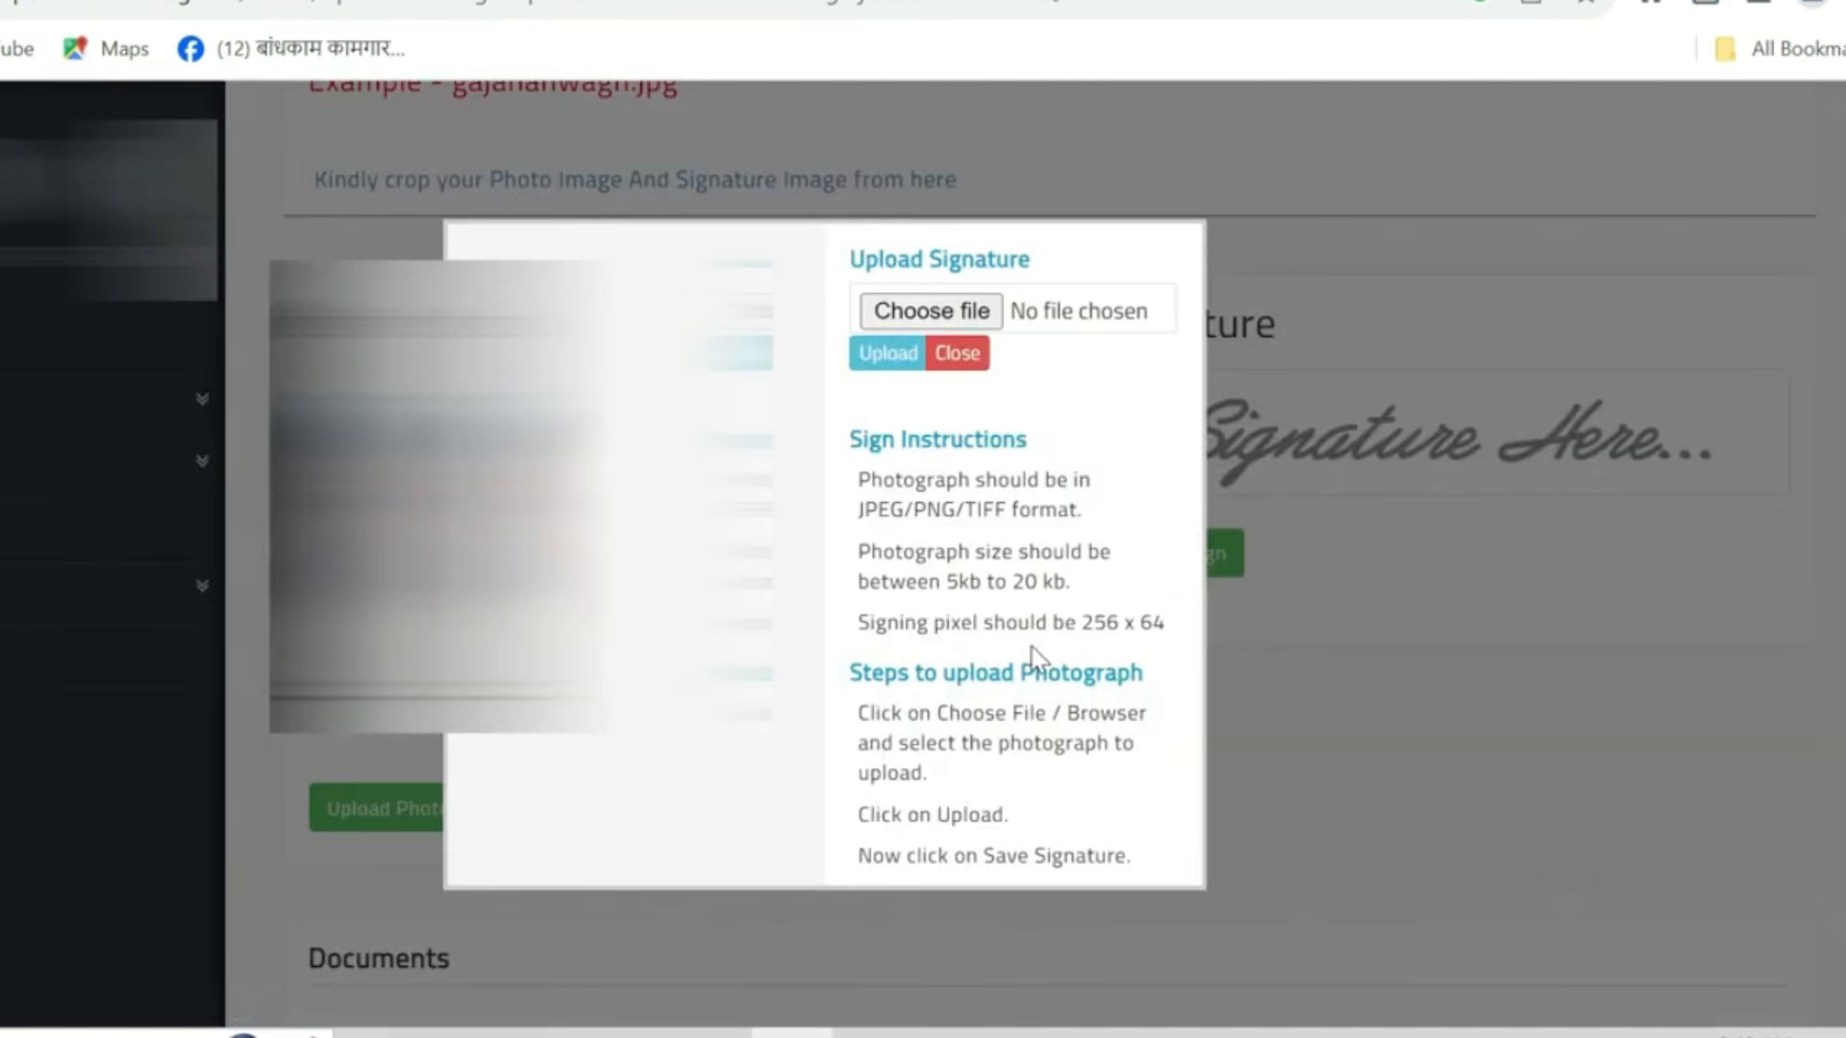
- Upload the signature image sign.jpg and save the signature
click(962, 363)
click(918, 318)
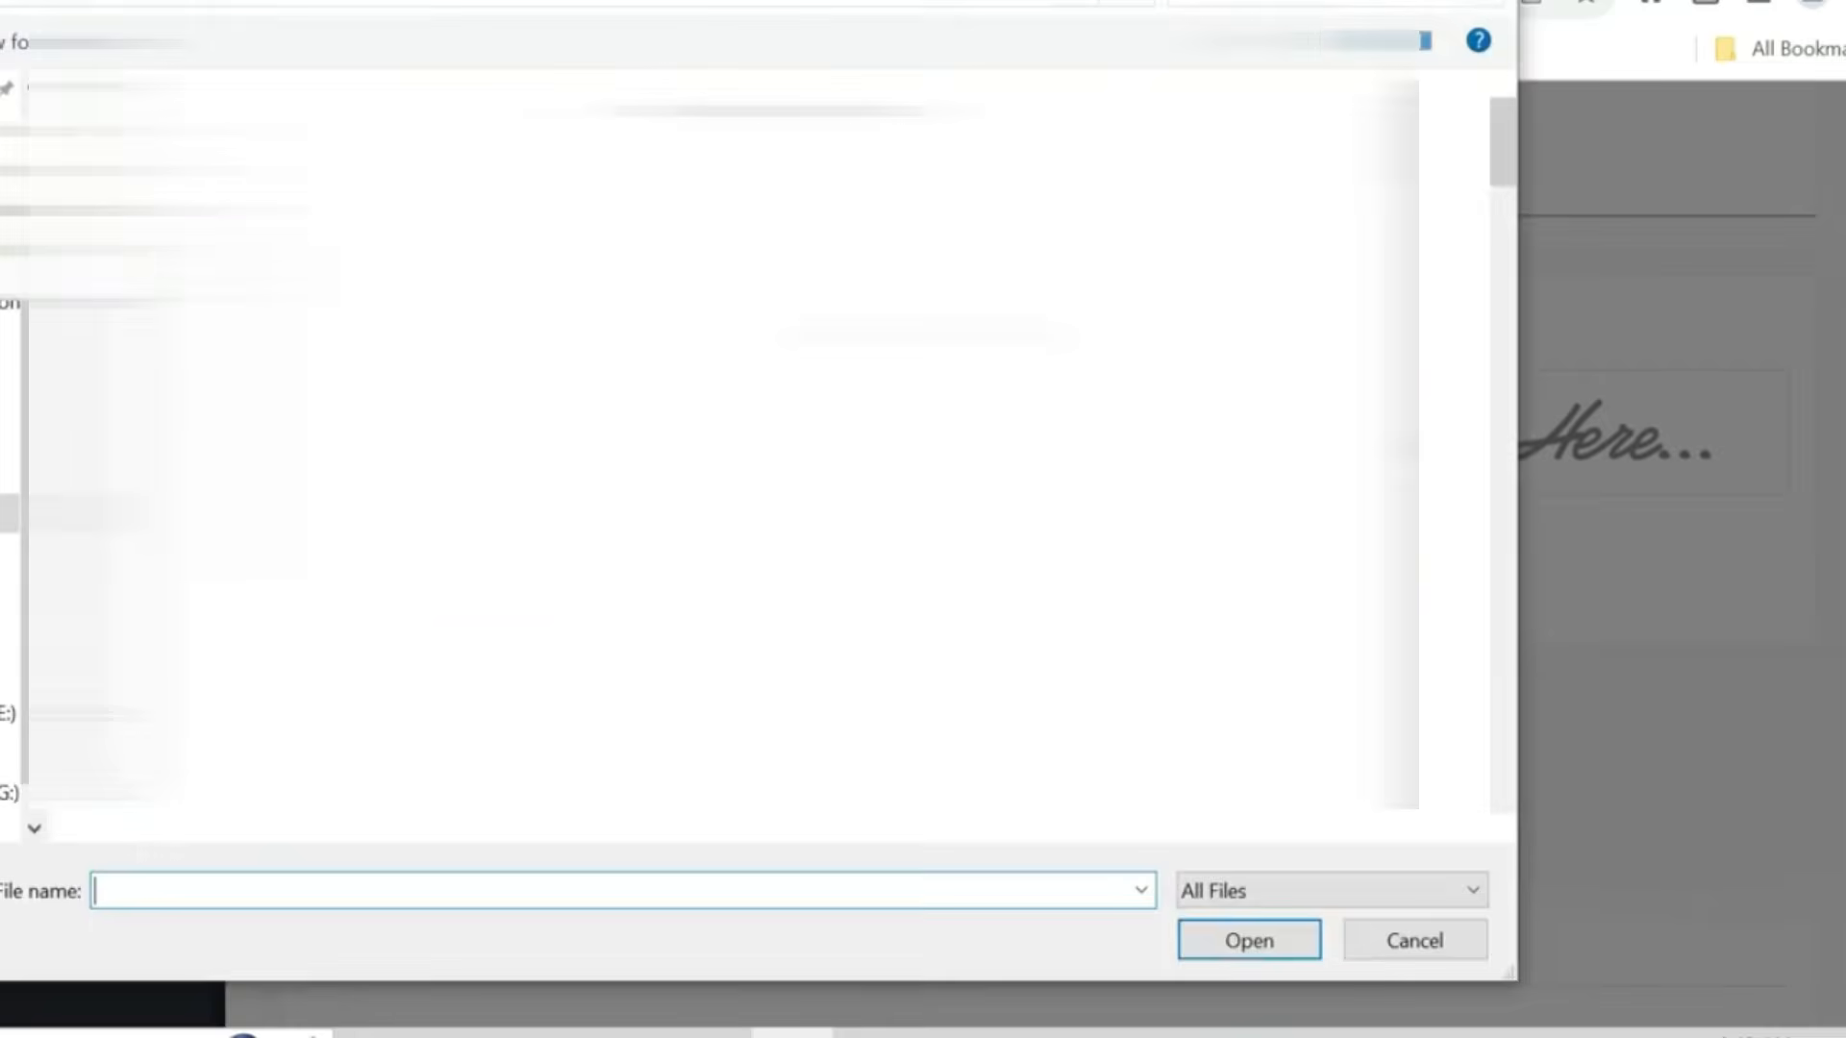
click(8, 713)
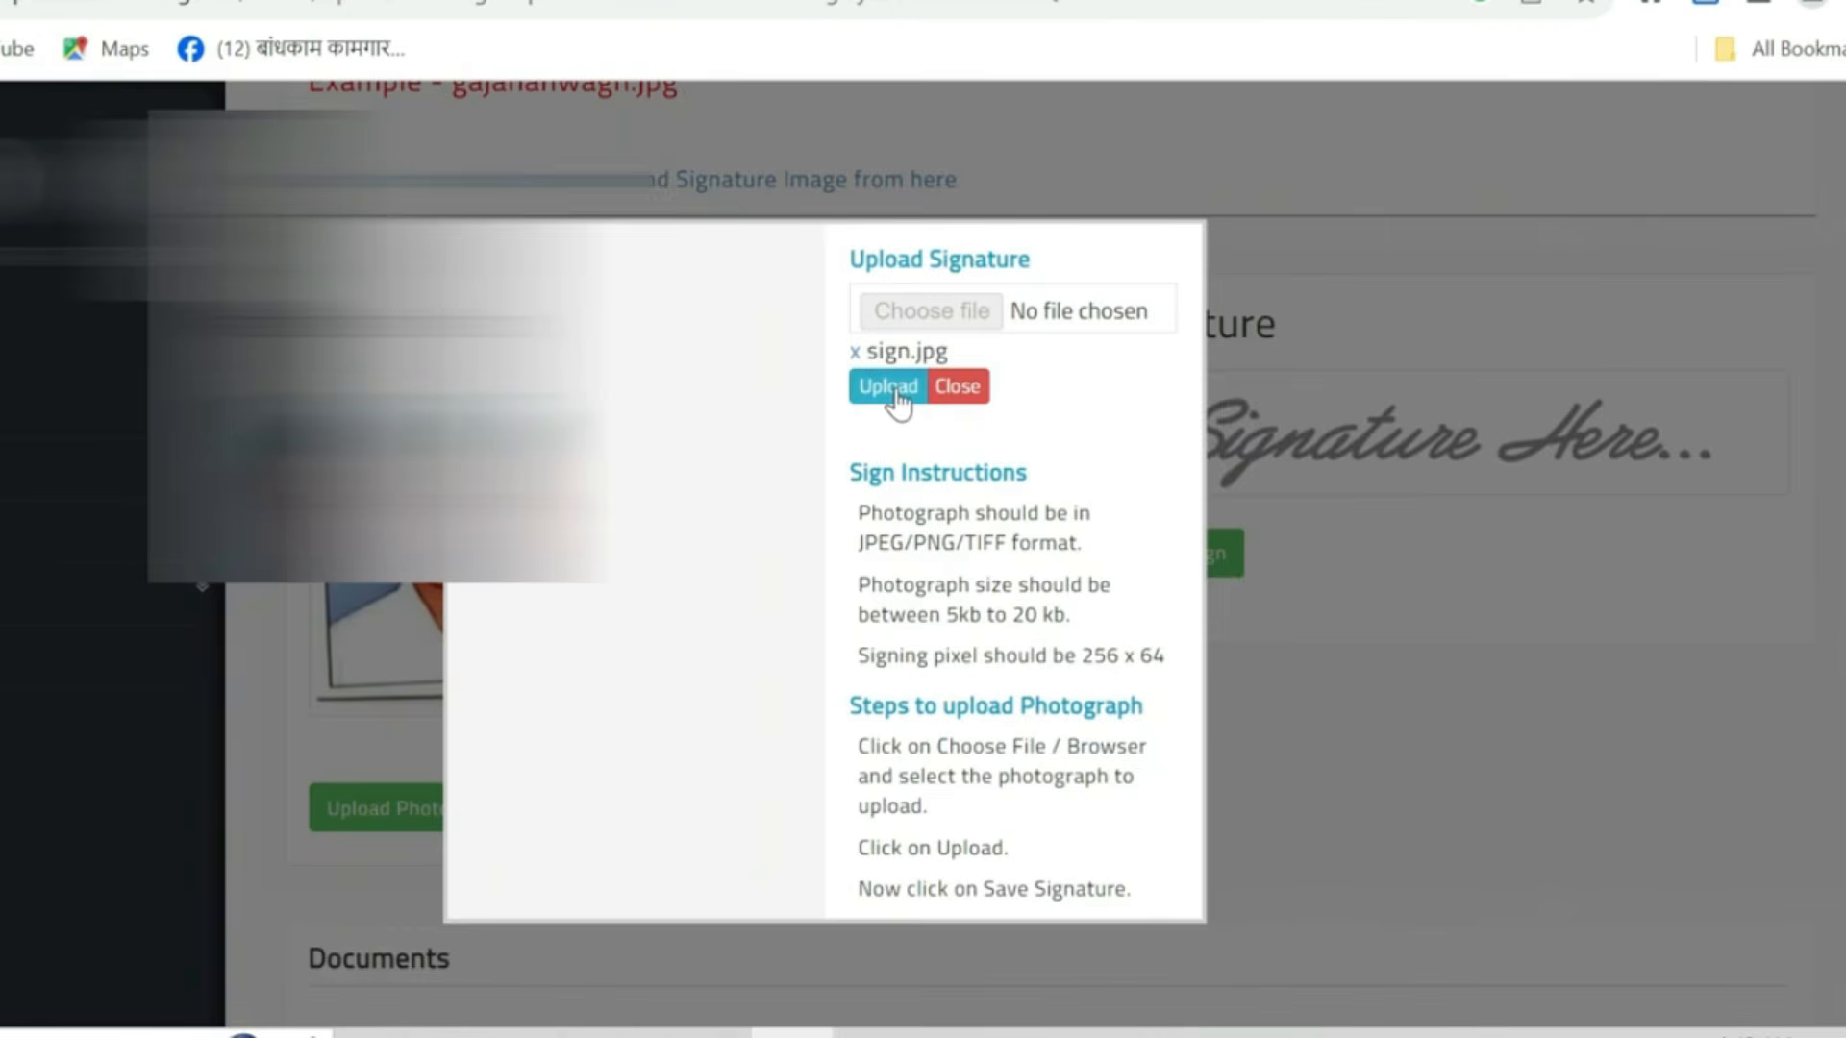
click(890, 387)
click(1182, 409)
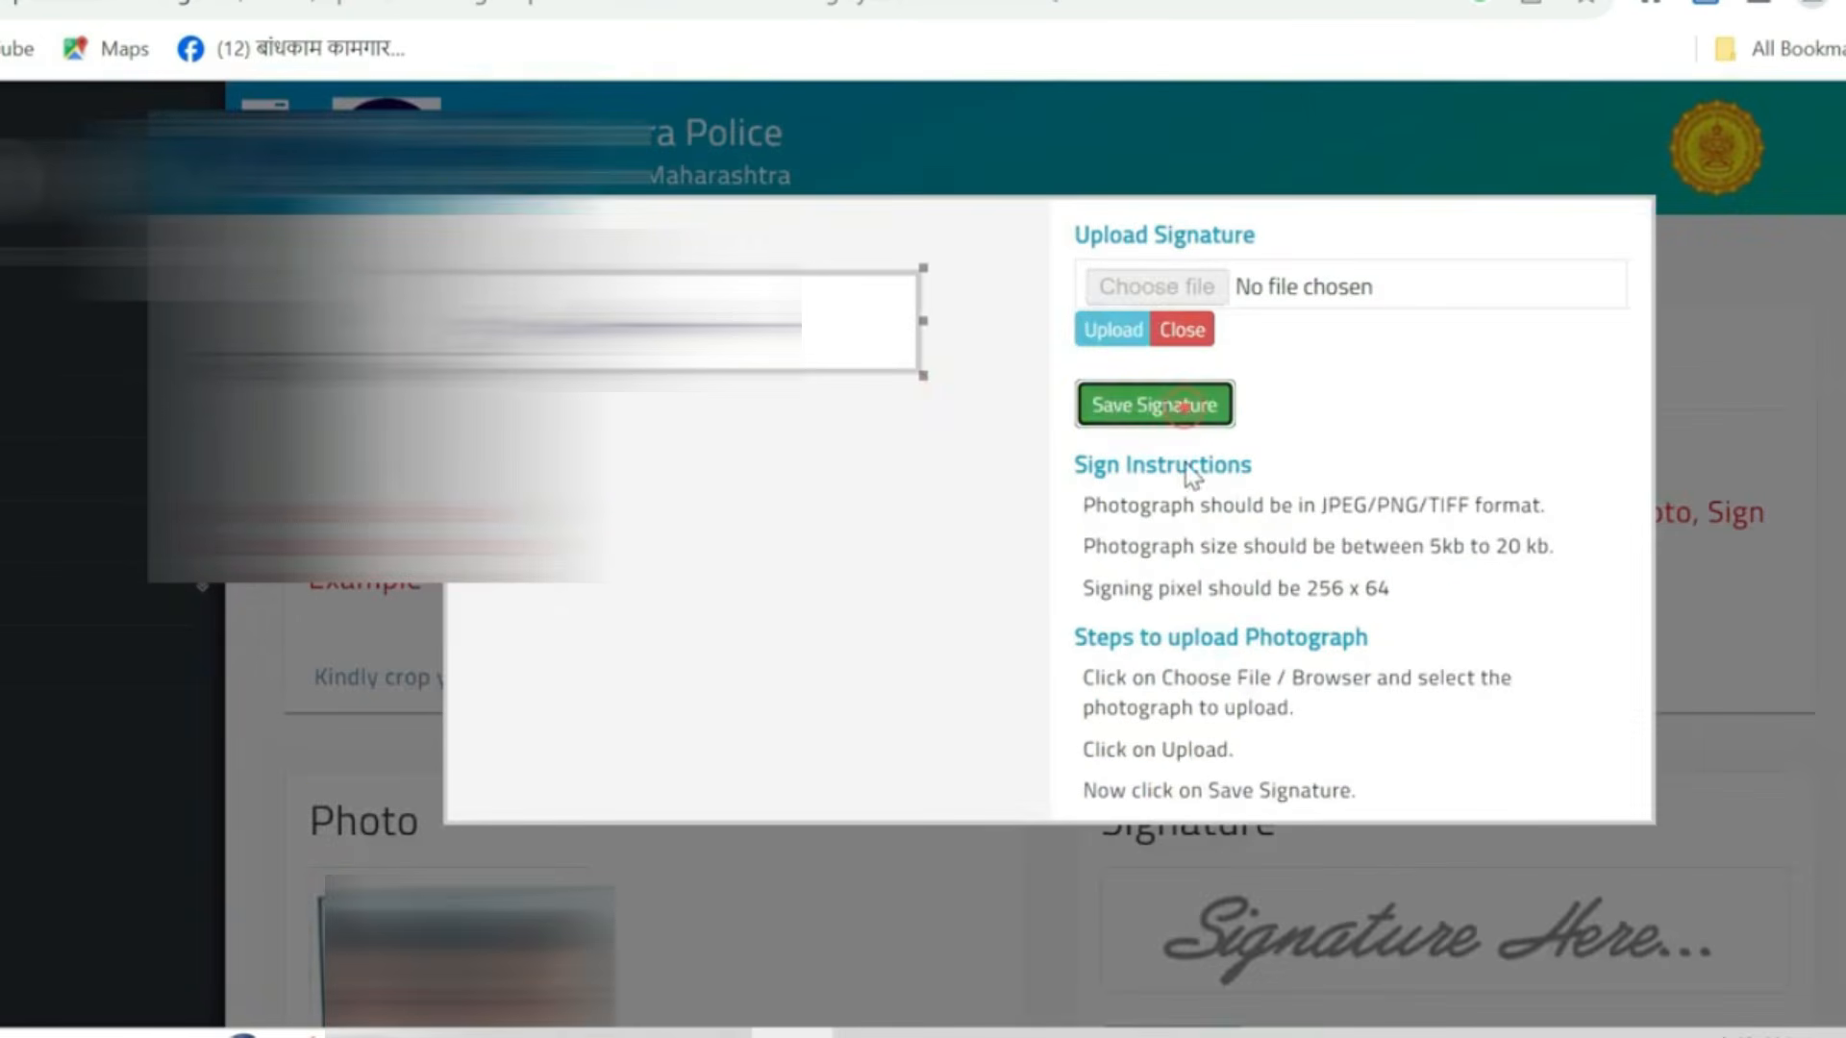
scroll(1079, 667, down, 5)
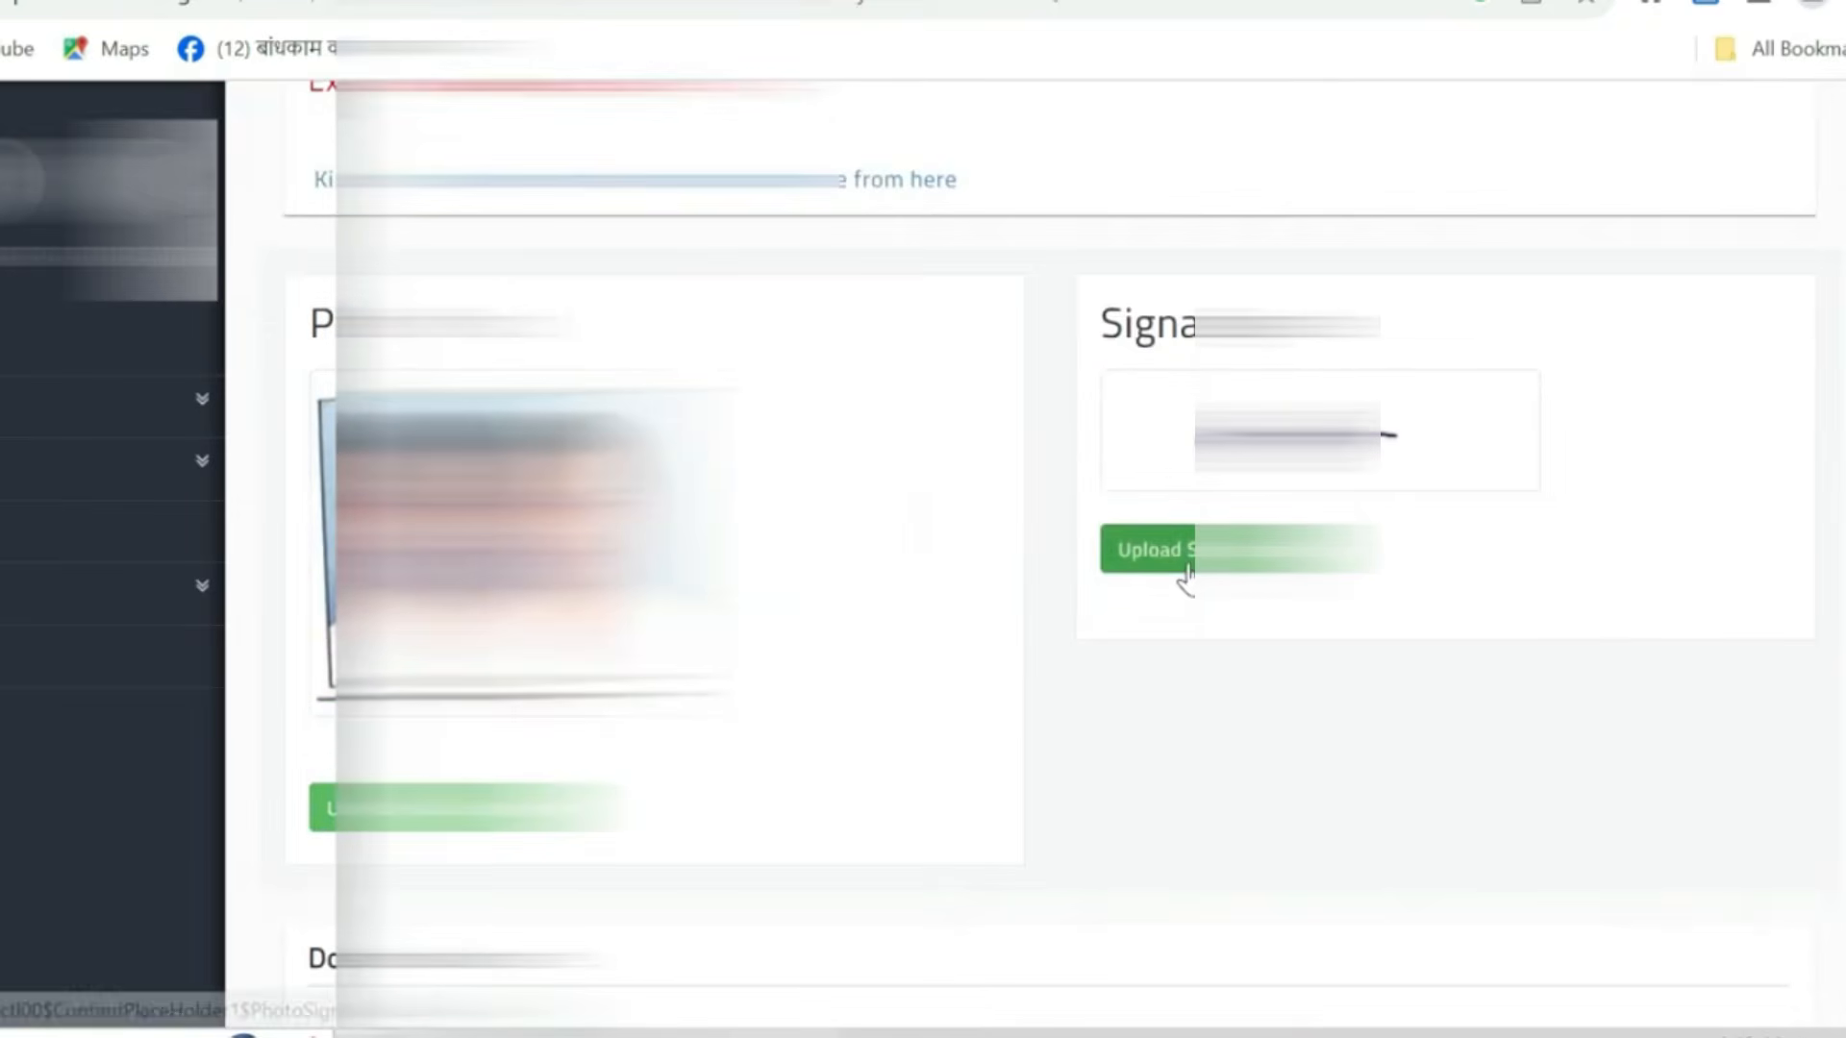
- In Documents, tick PAN Card under Group 2 and Ration card showing applicant's name & address under Group 3
scroll(1188, 572, down, 7)
scroll(1189, 563, down, 2)
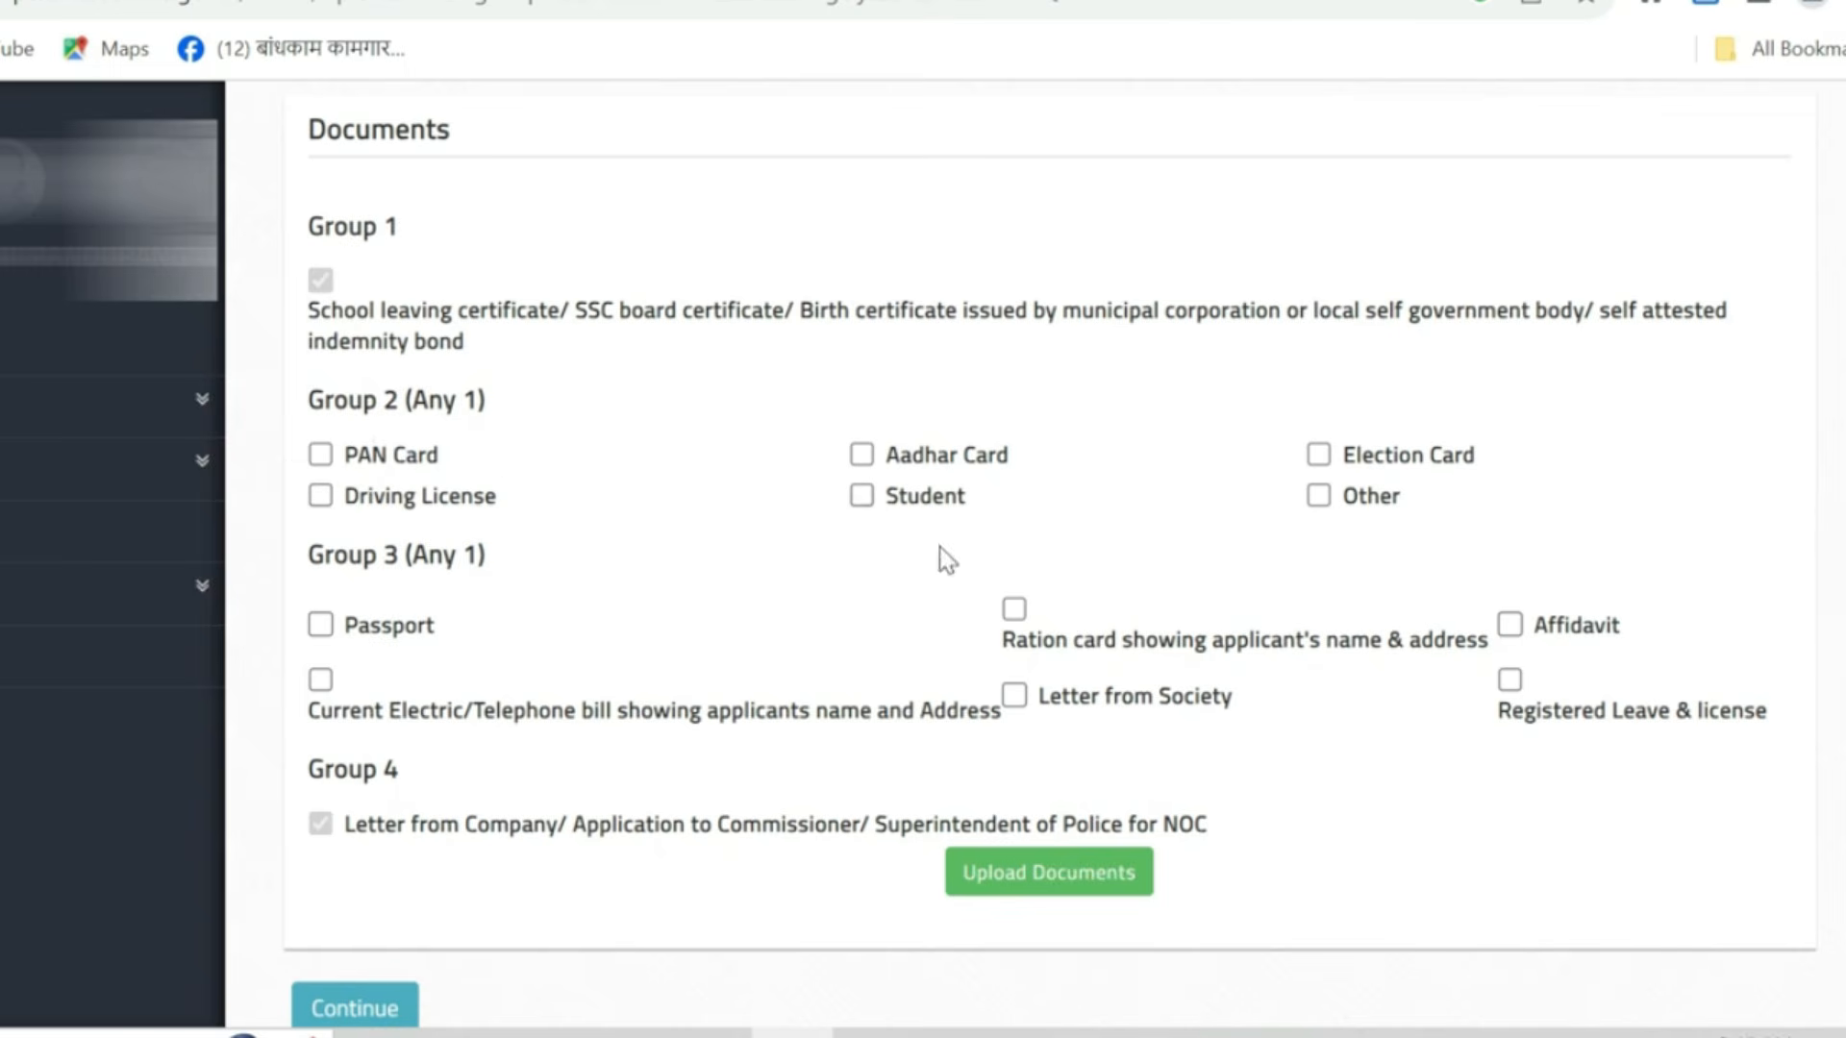
scroll(519, 550, down, 2)
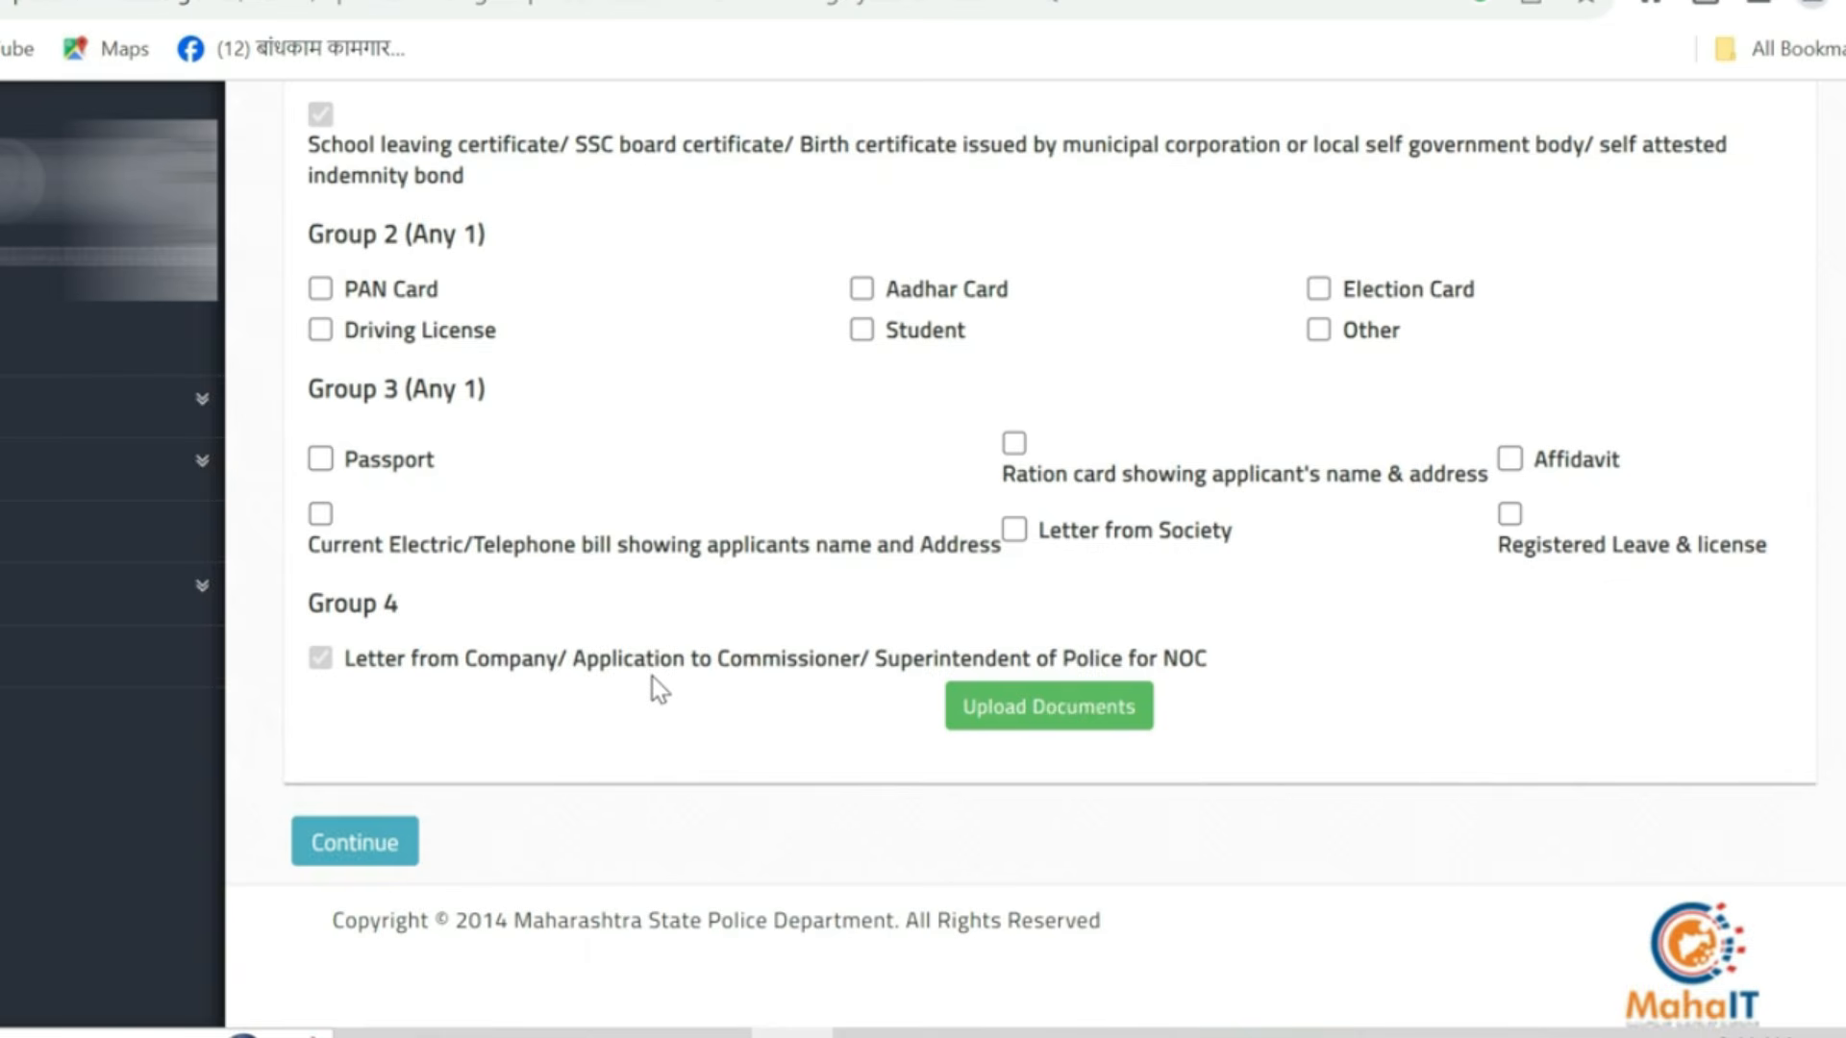
scroll(499, 638, up, 3)
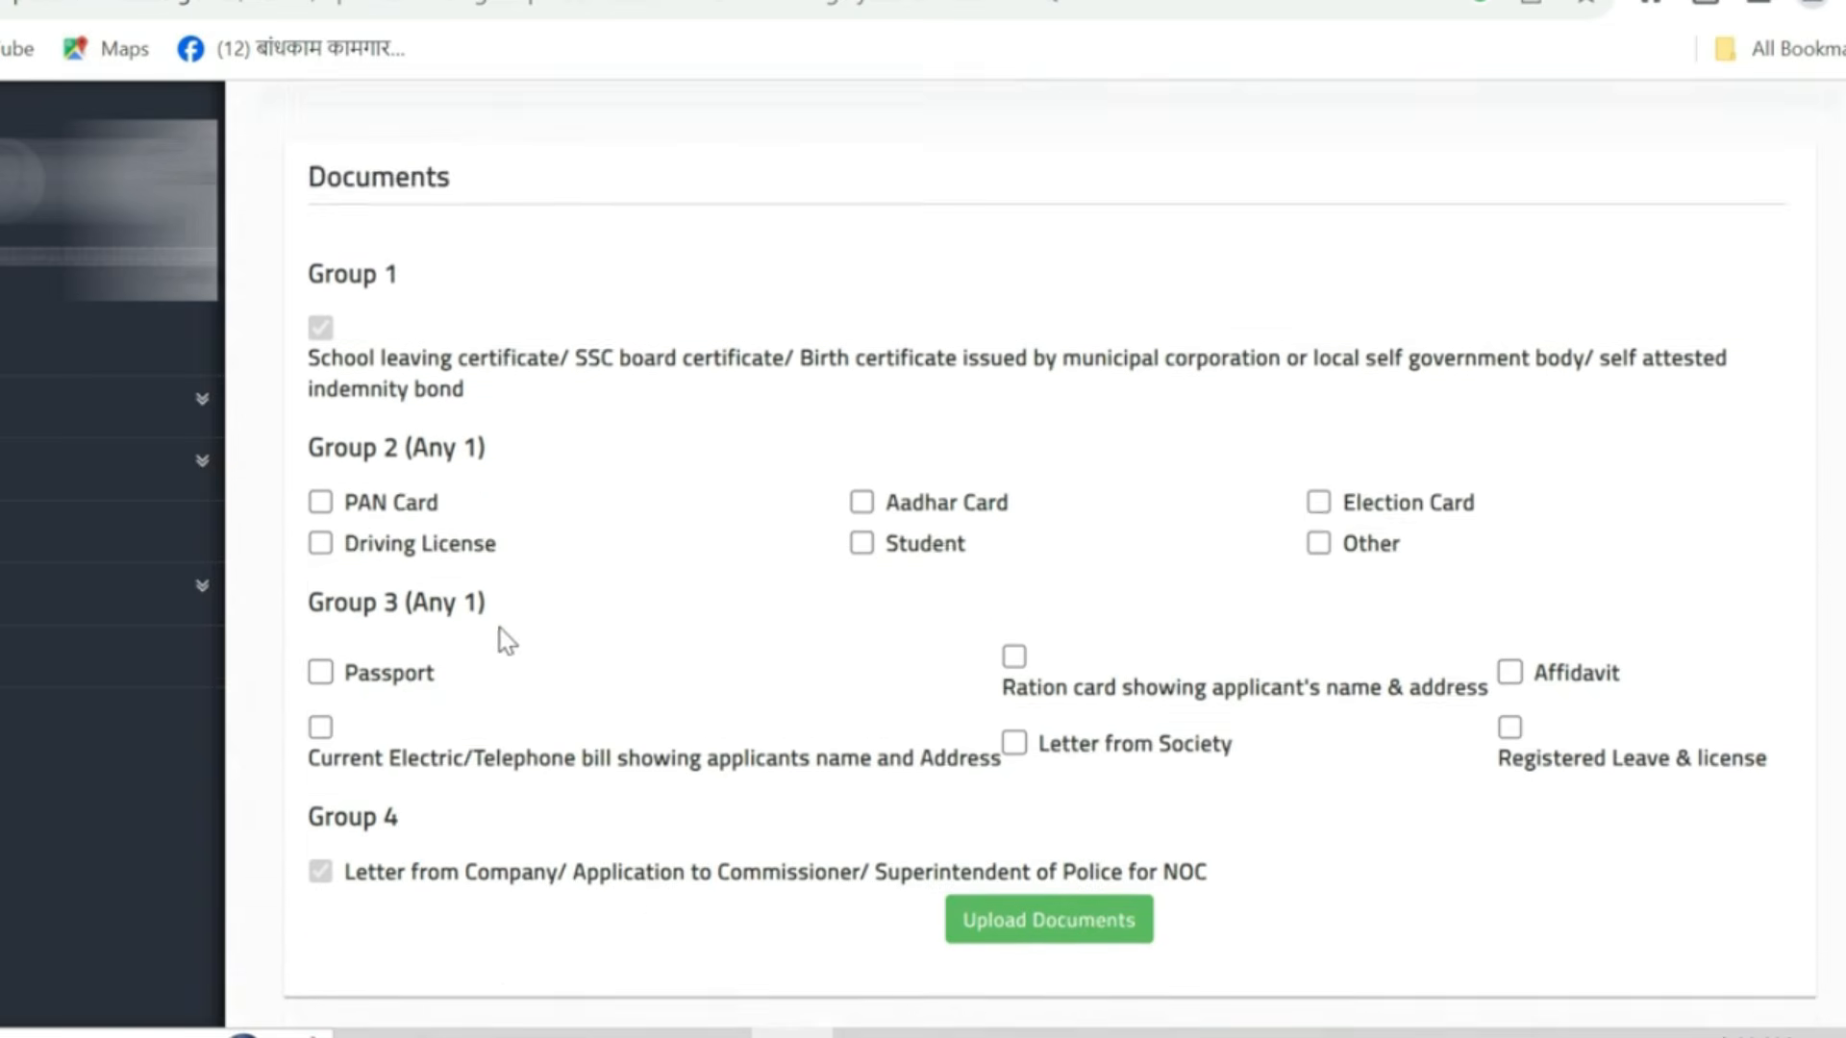
click(320, 620)
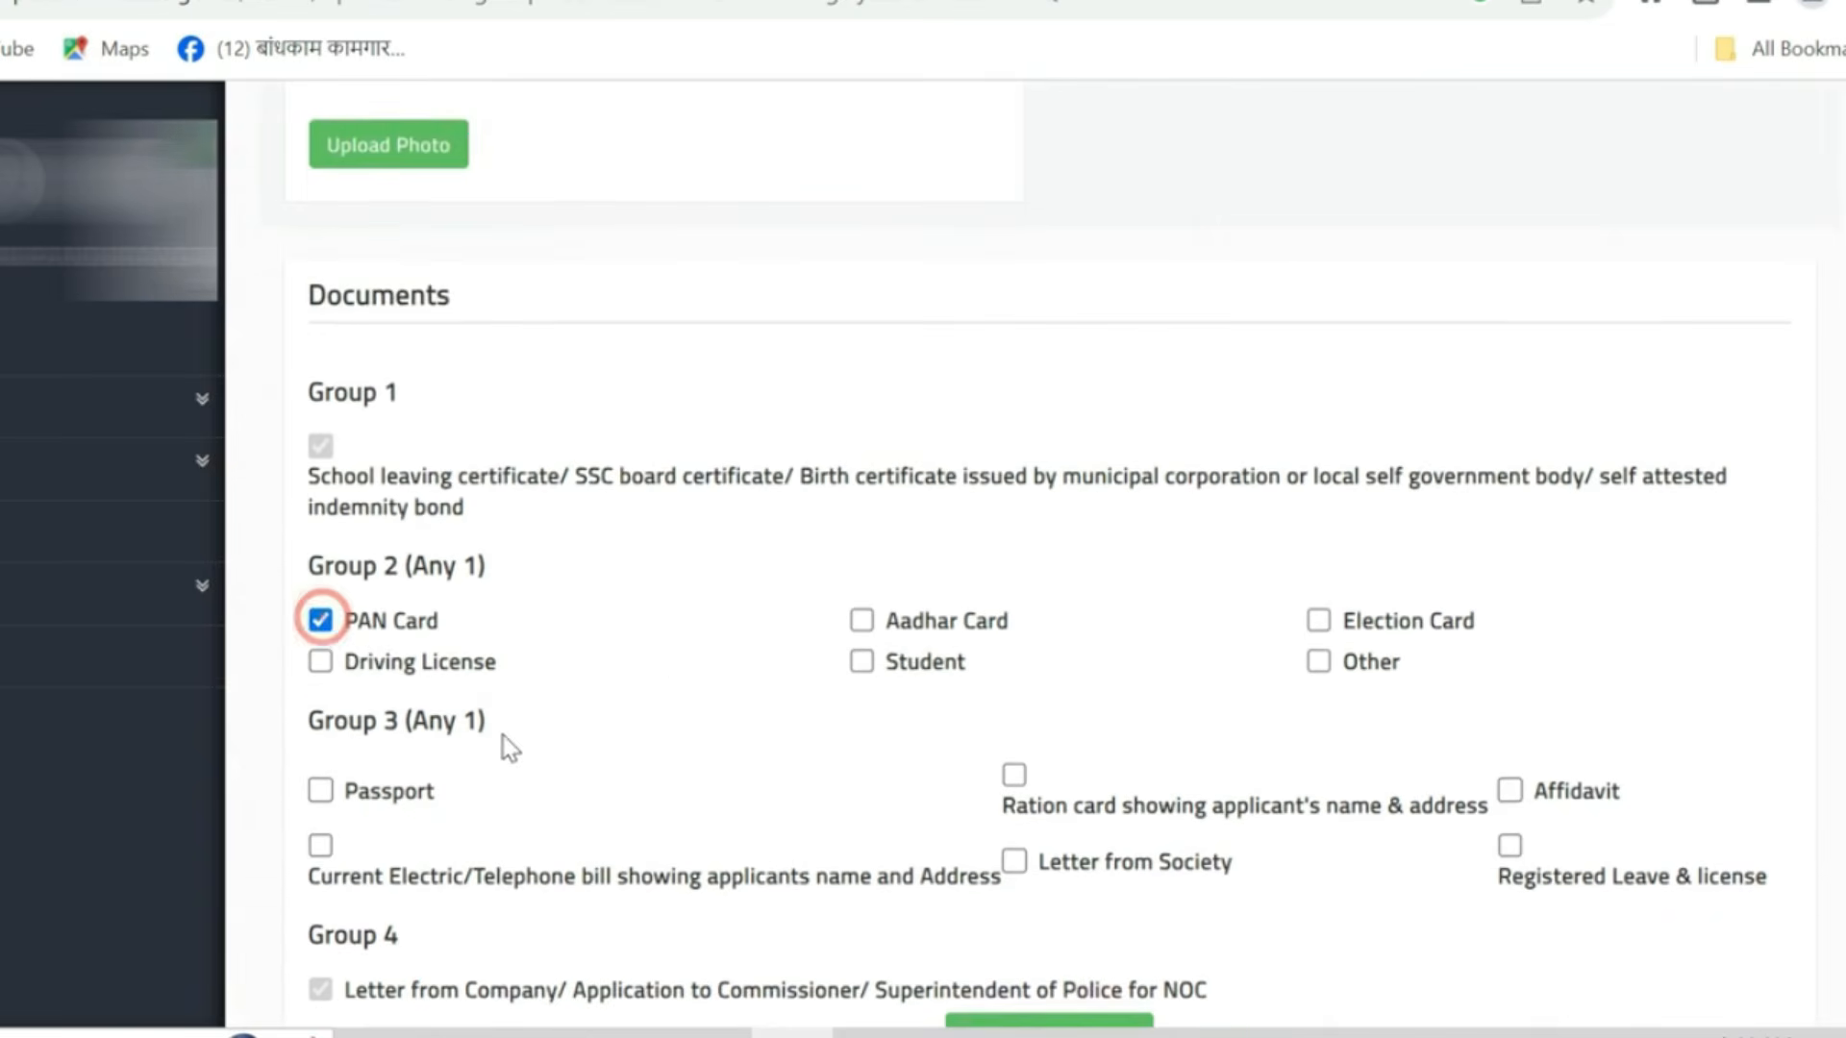
scroll(577, 731, down, 3)
click(1014, 443)
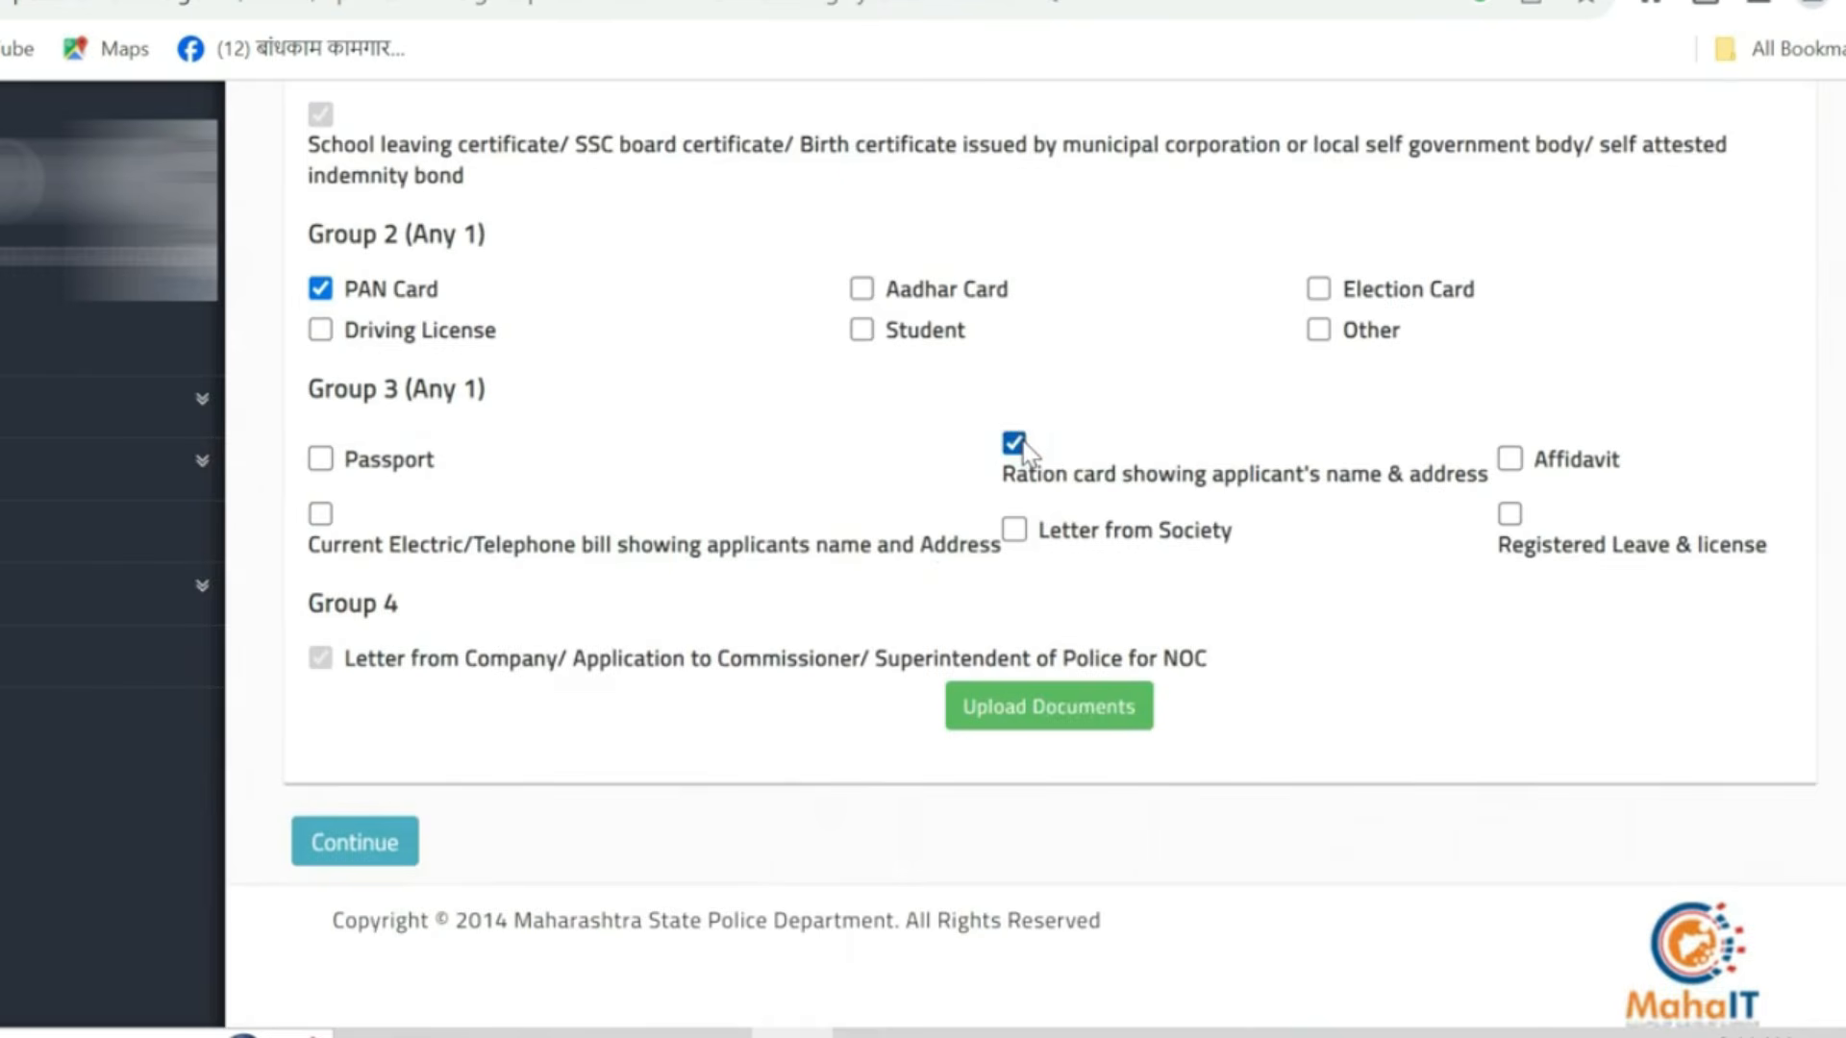
scroll(983, 590, up, 2)
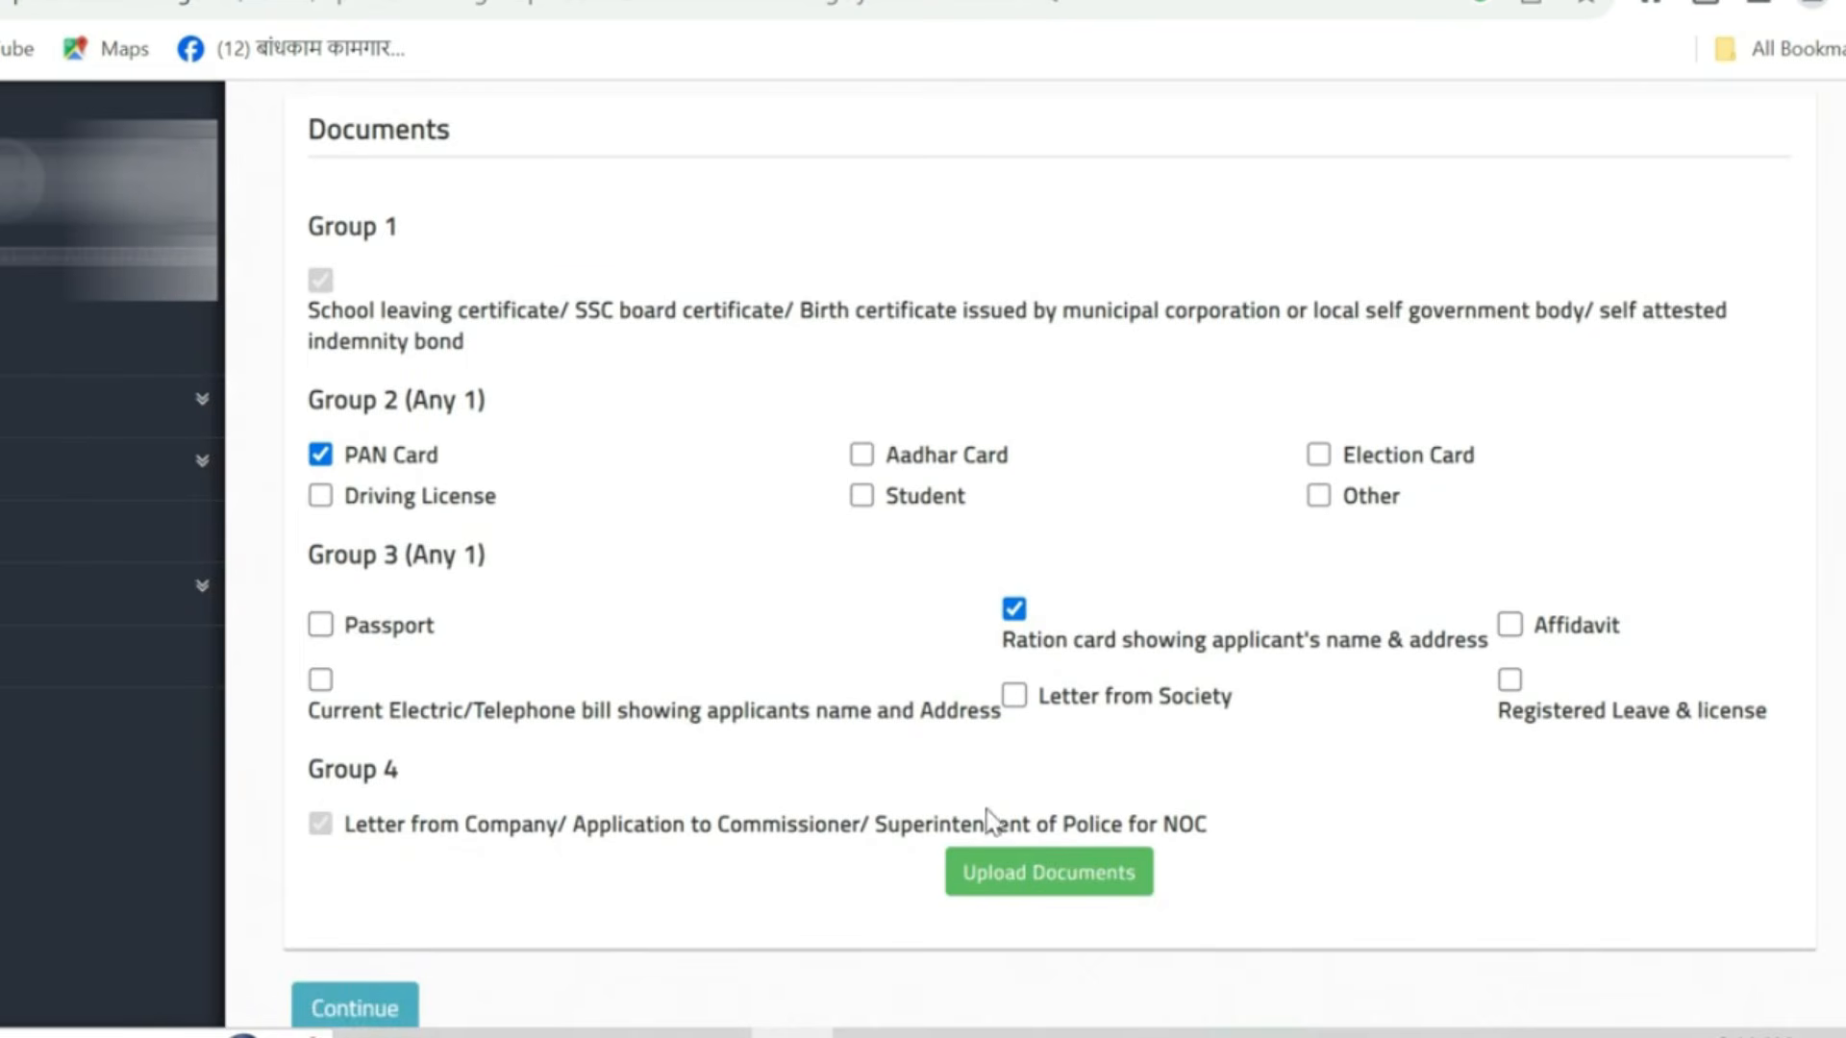
- Try to upload lc.jpg, pan card.jpg, ration card.jpg and collage certificate.jpg for the four documents and save
click(1077, 887)
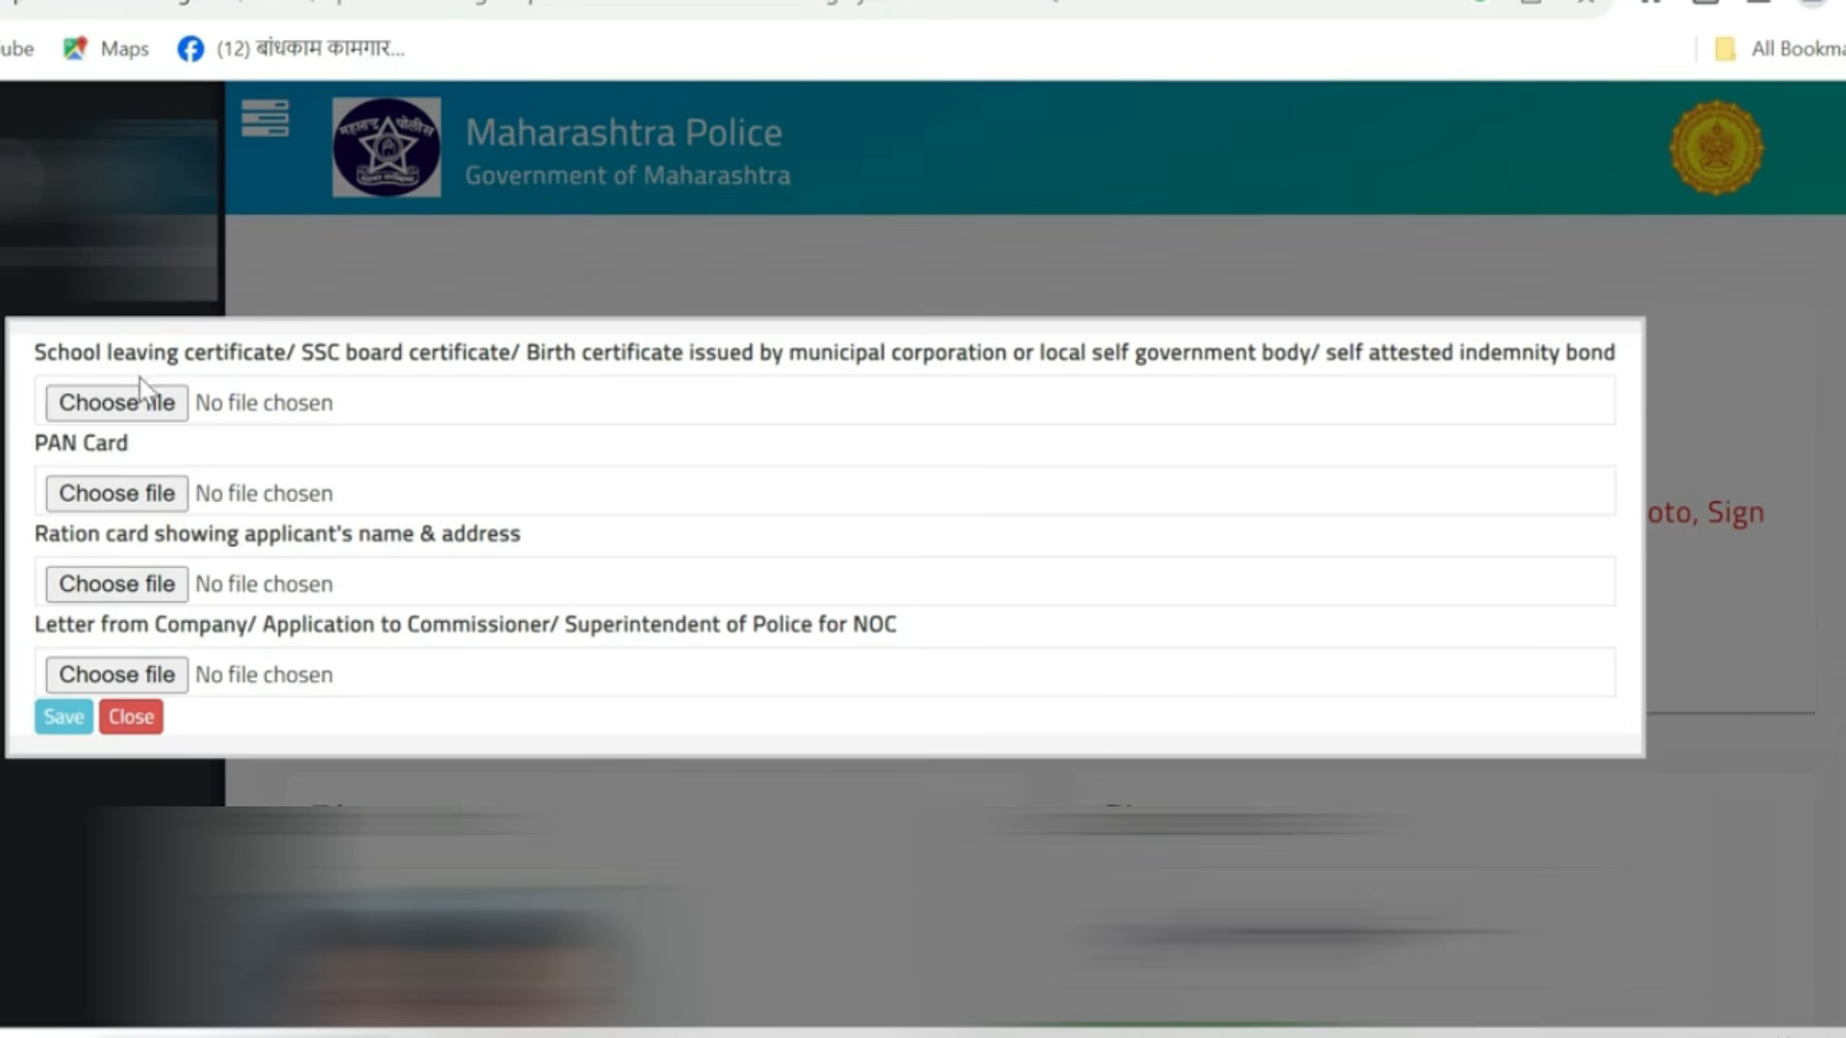
click(158, 412)
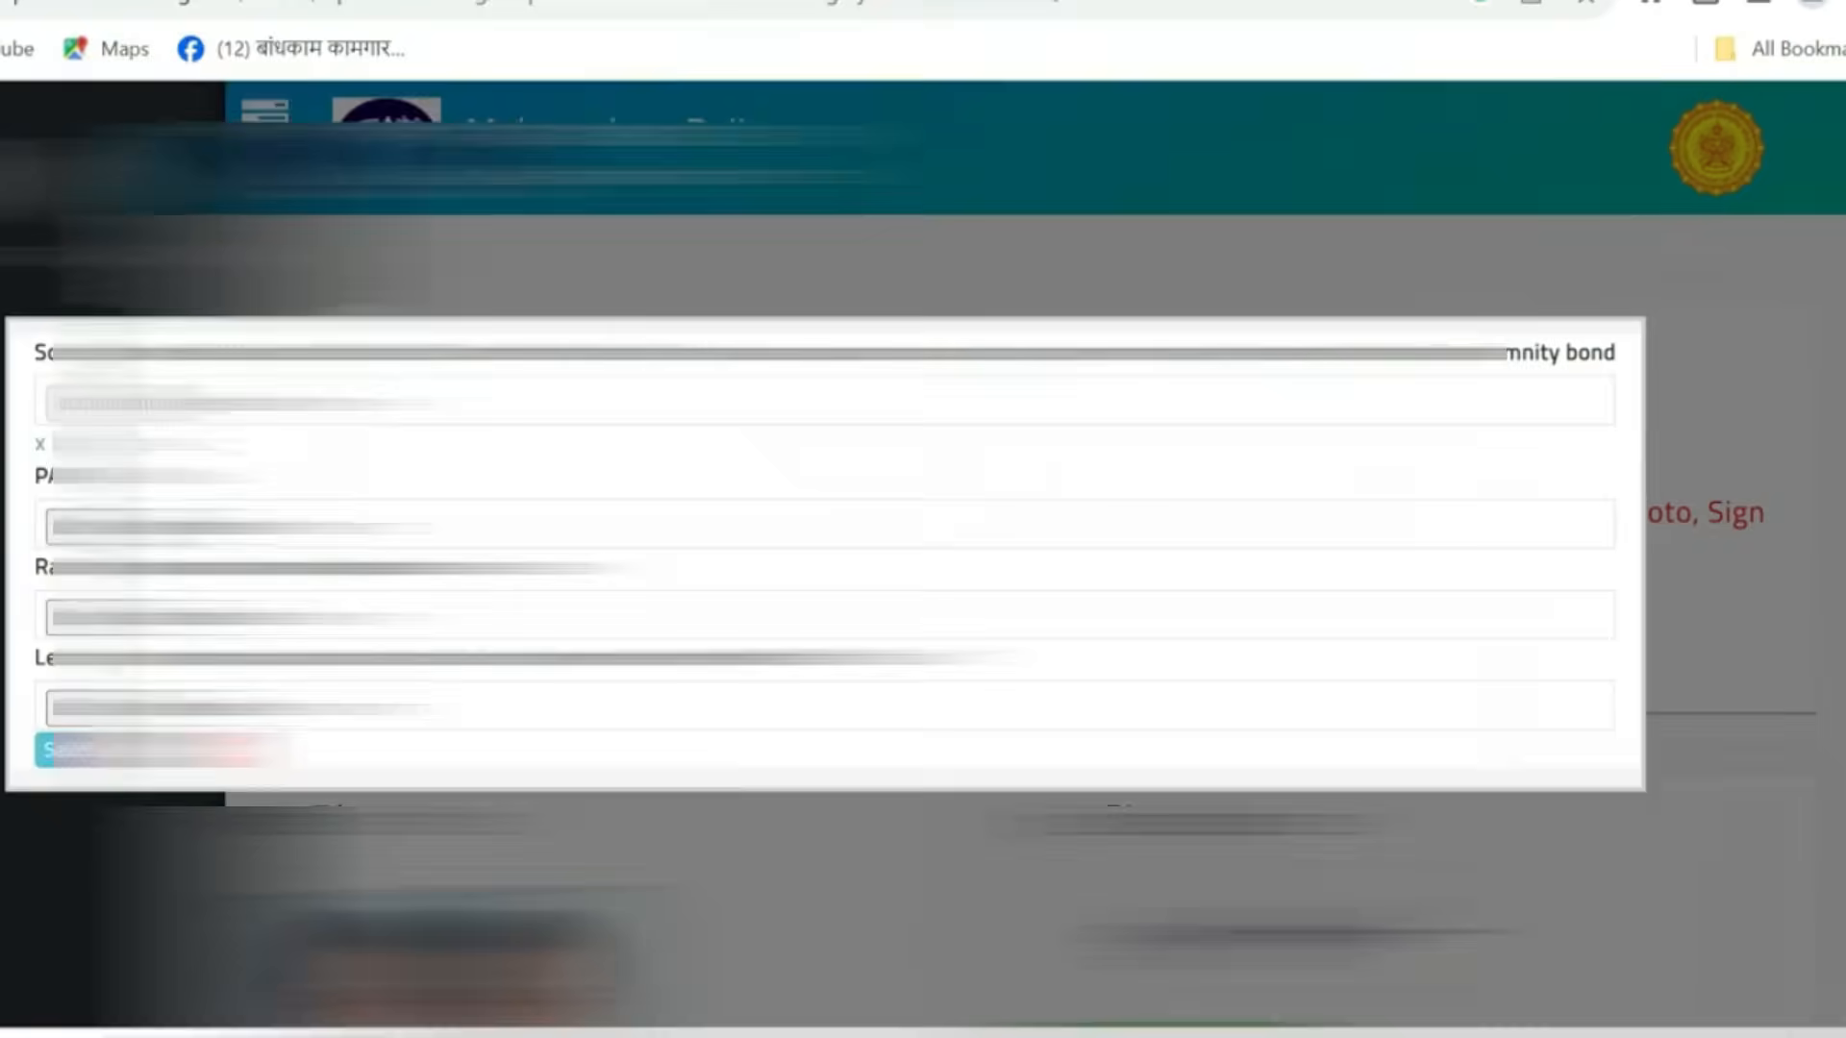
click(133, 534)
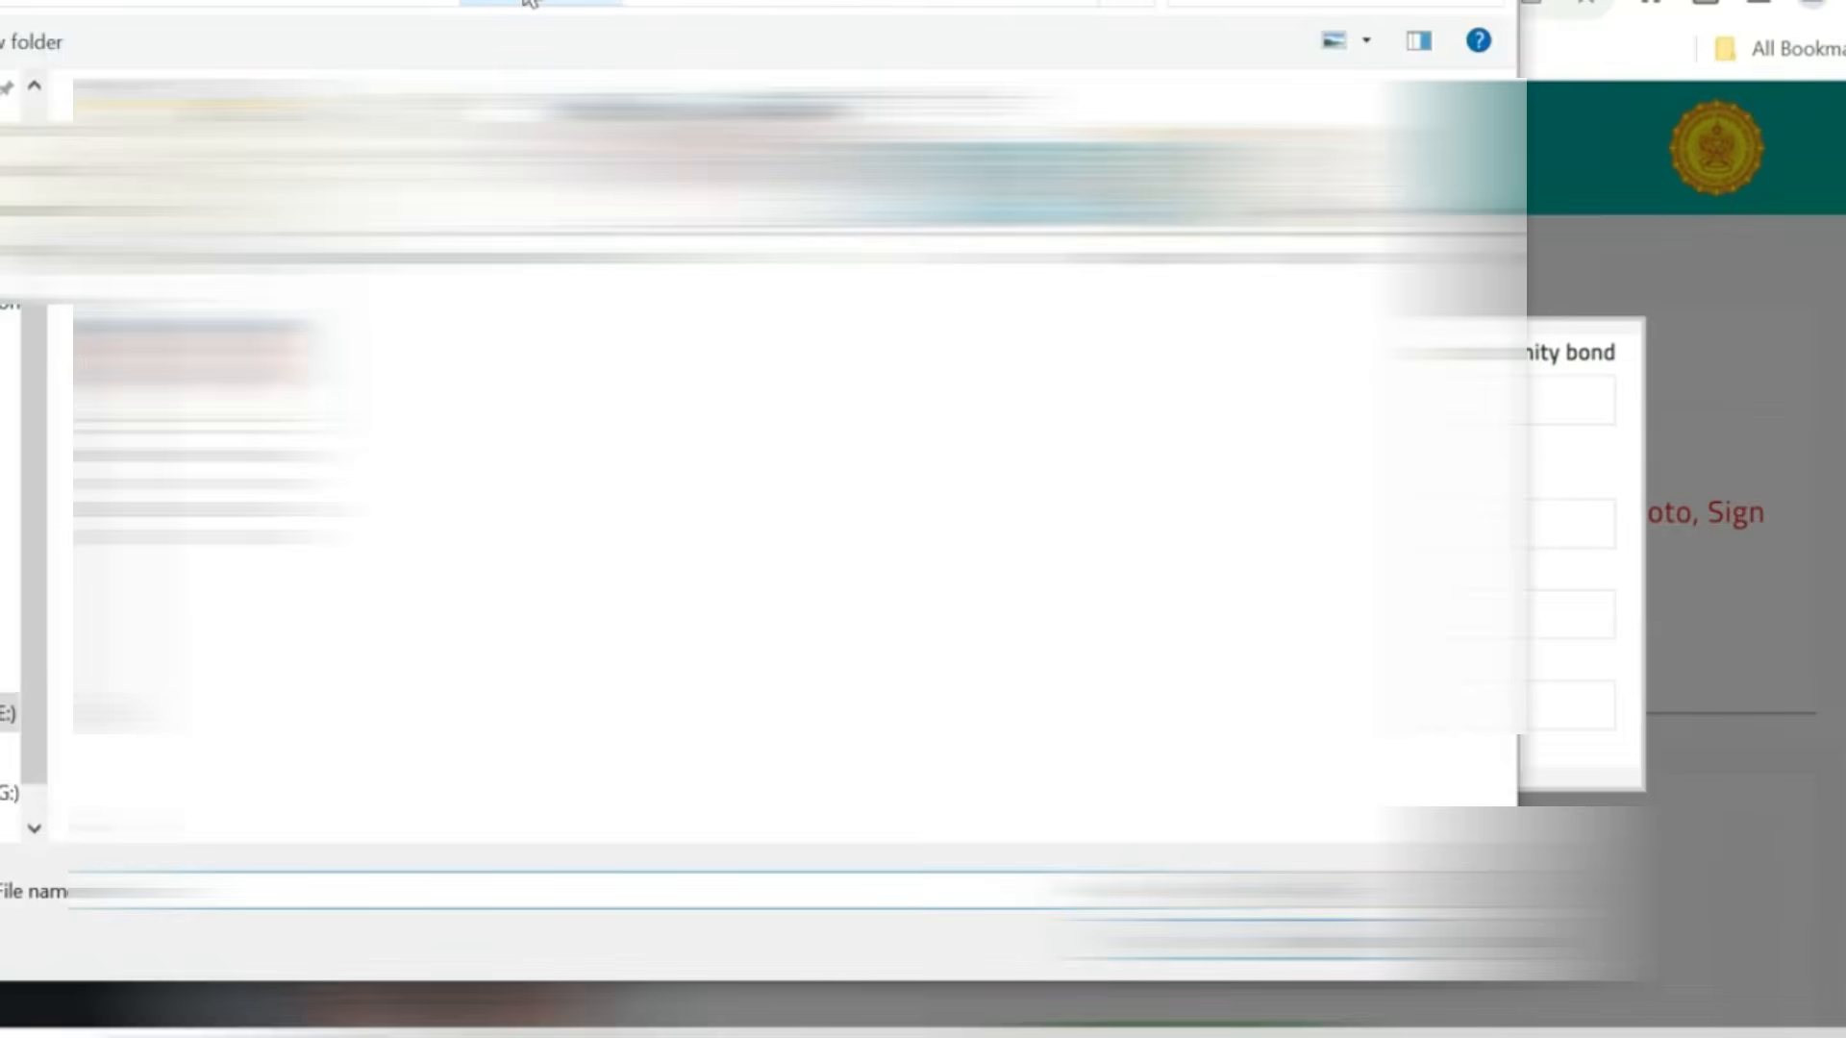
click(119, 653)
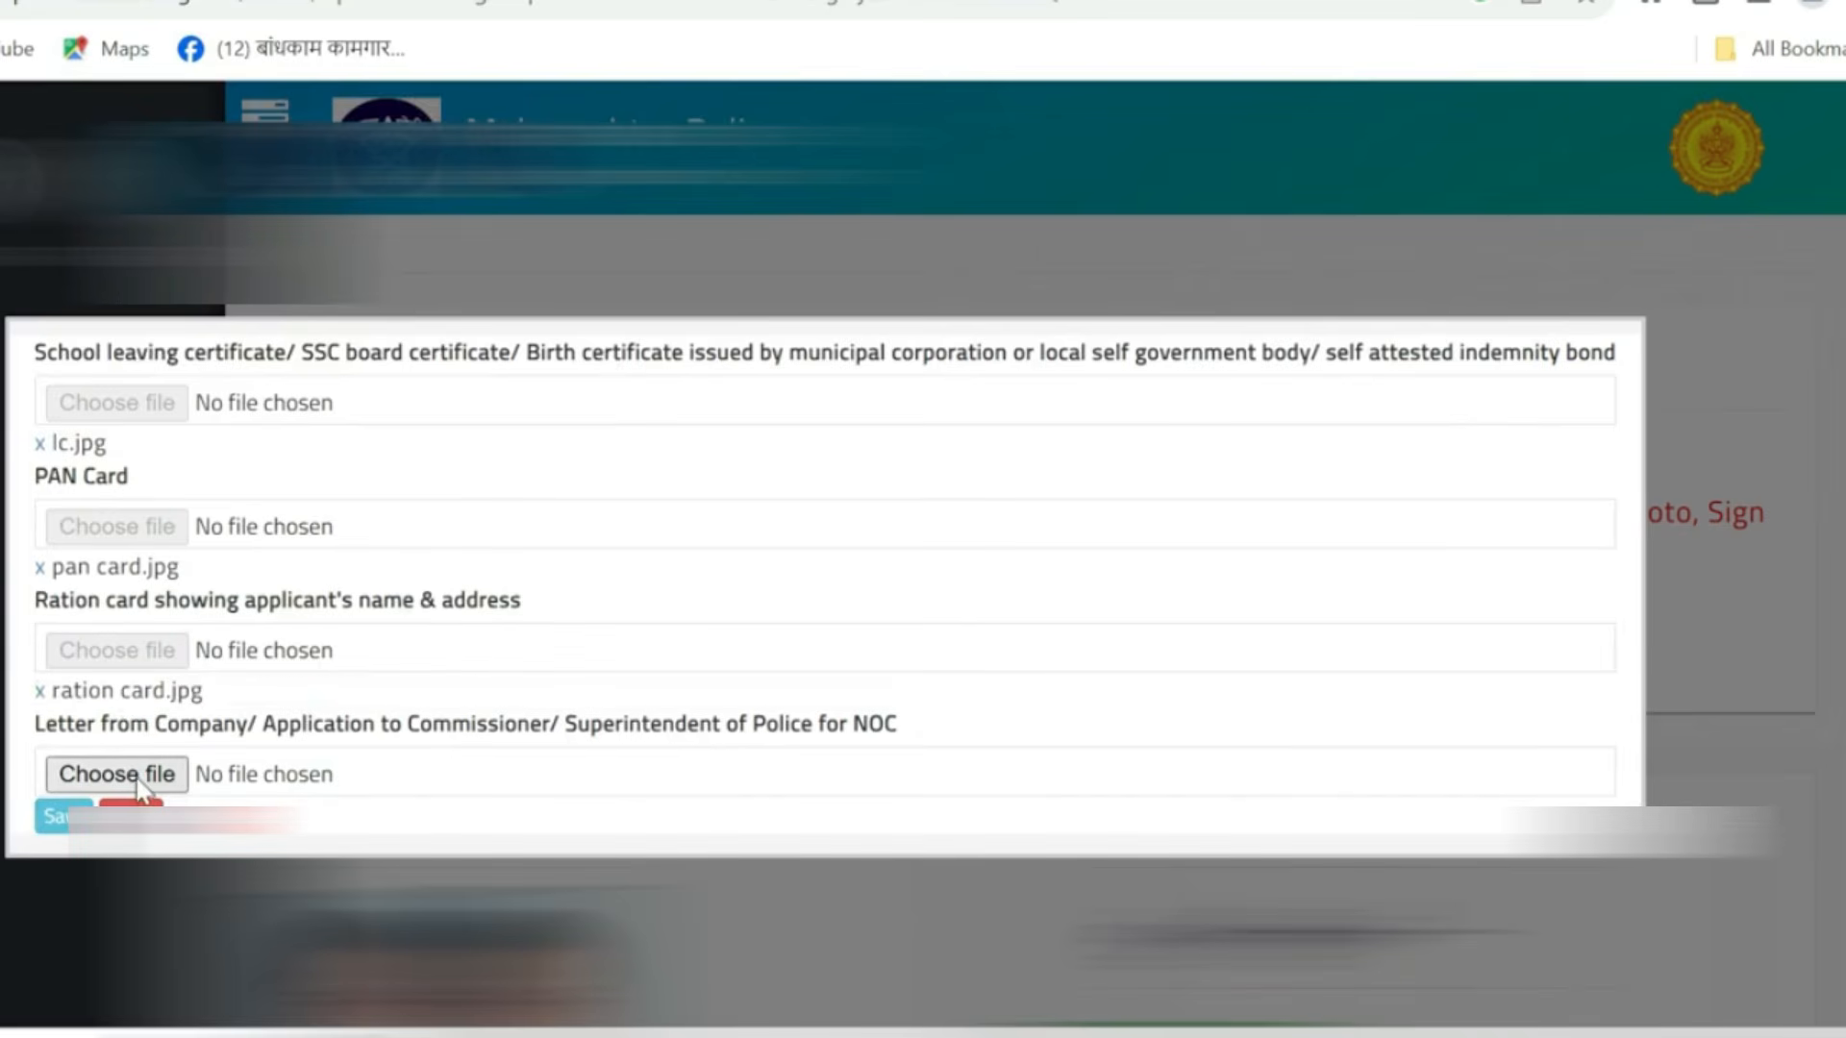
click(140, 780)
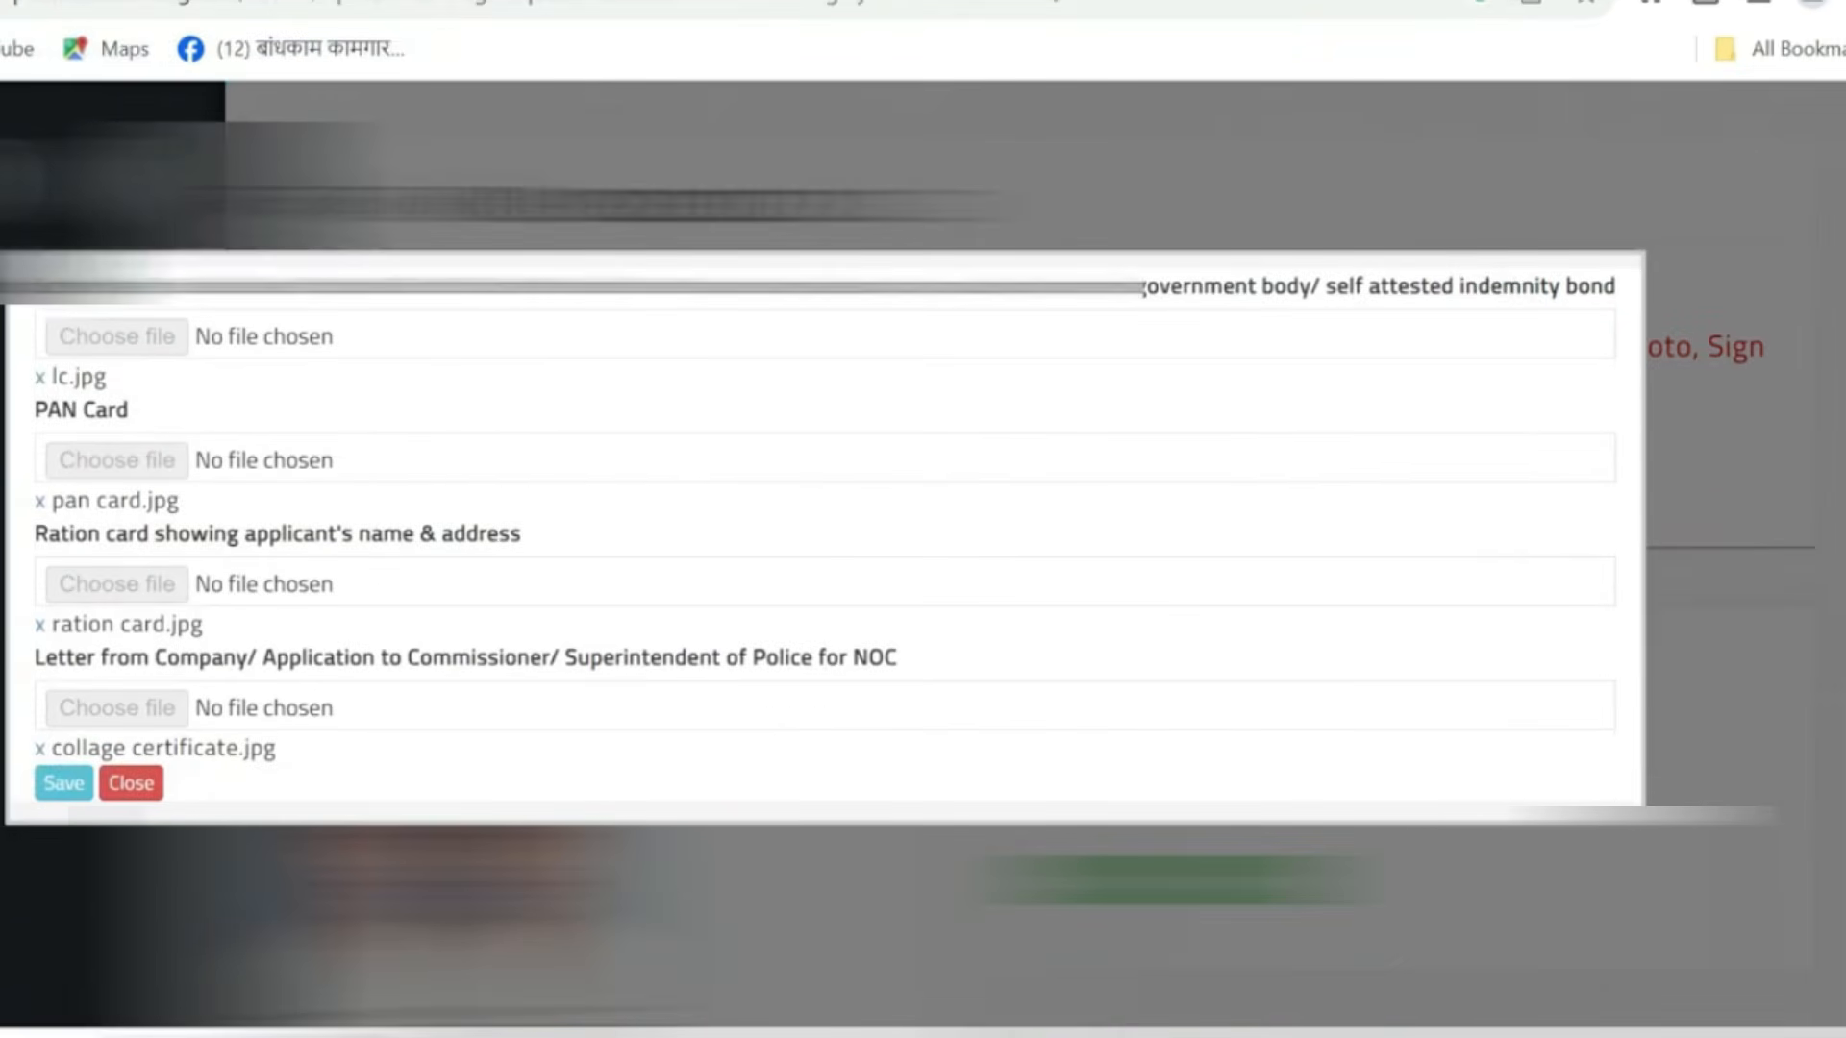
click(64, 783)
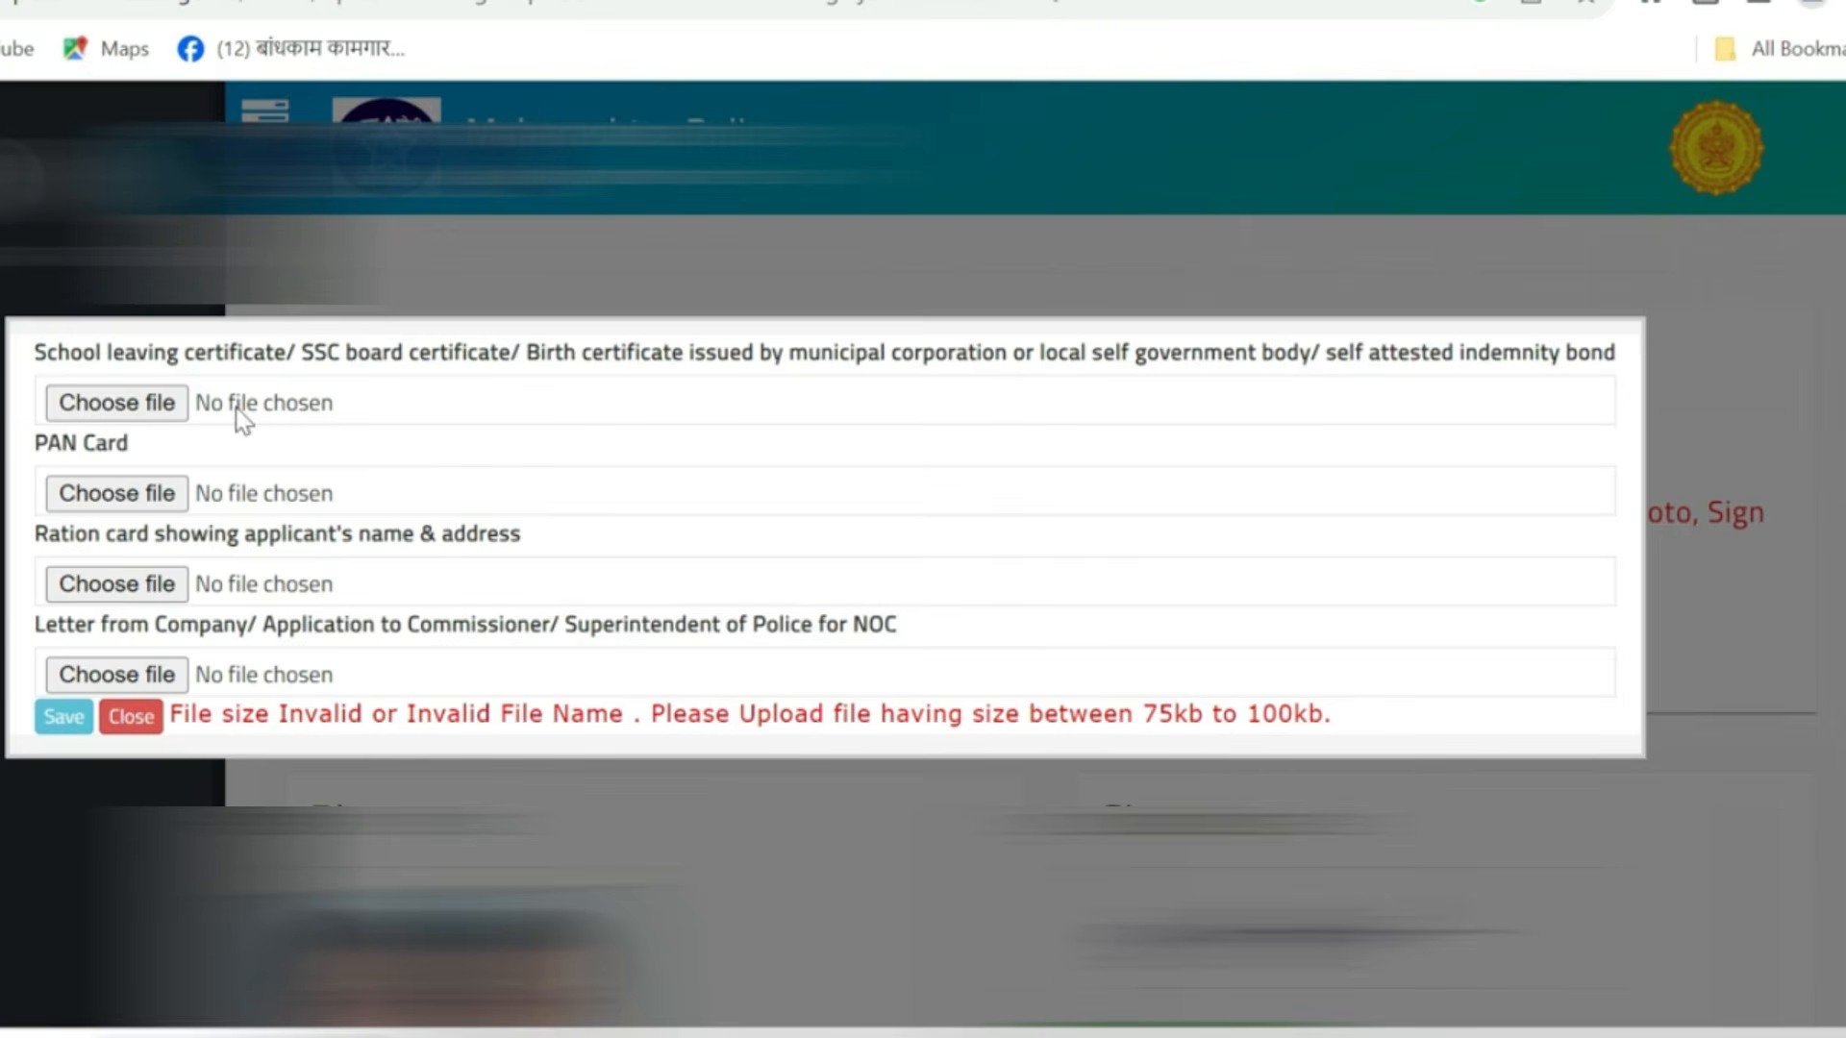
- Choose smaller document files for each document slot and save the uploads
click(114, 405)
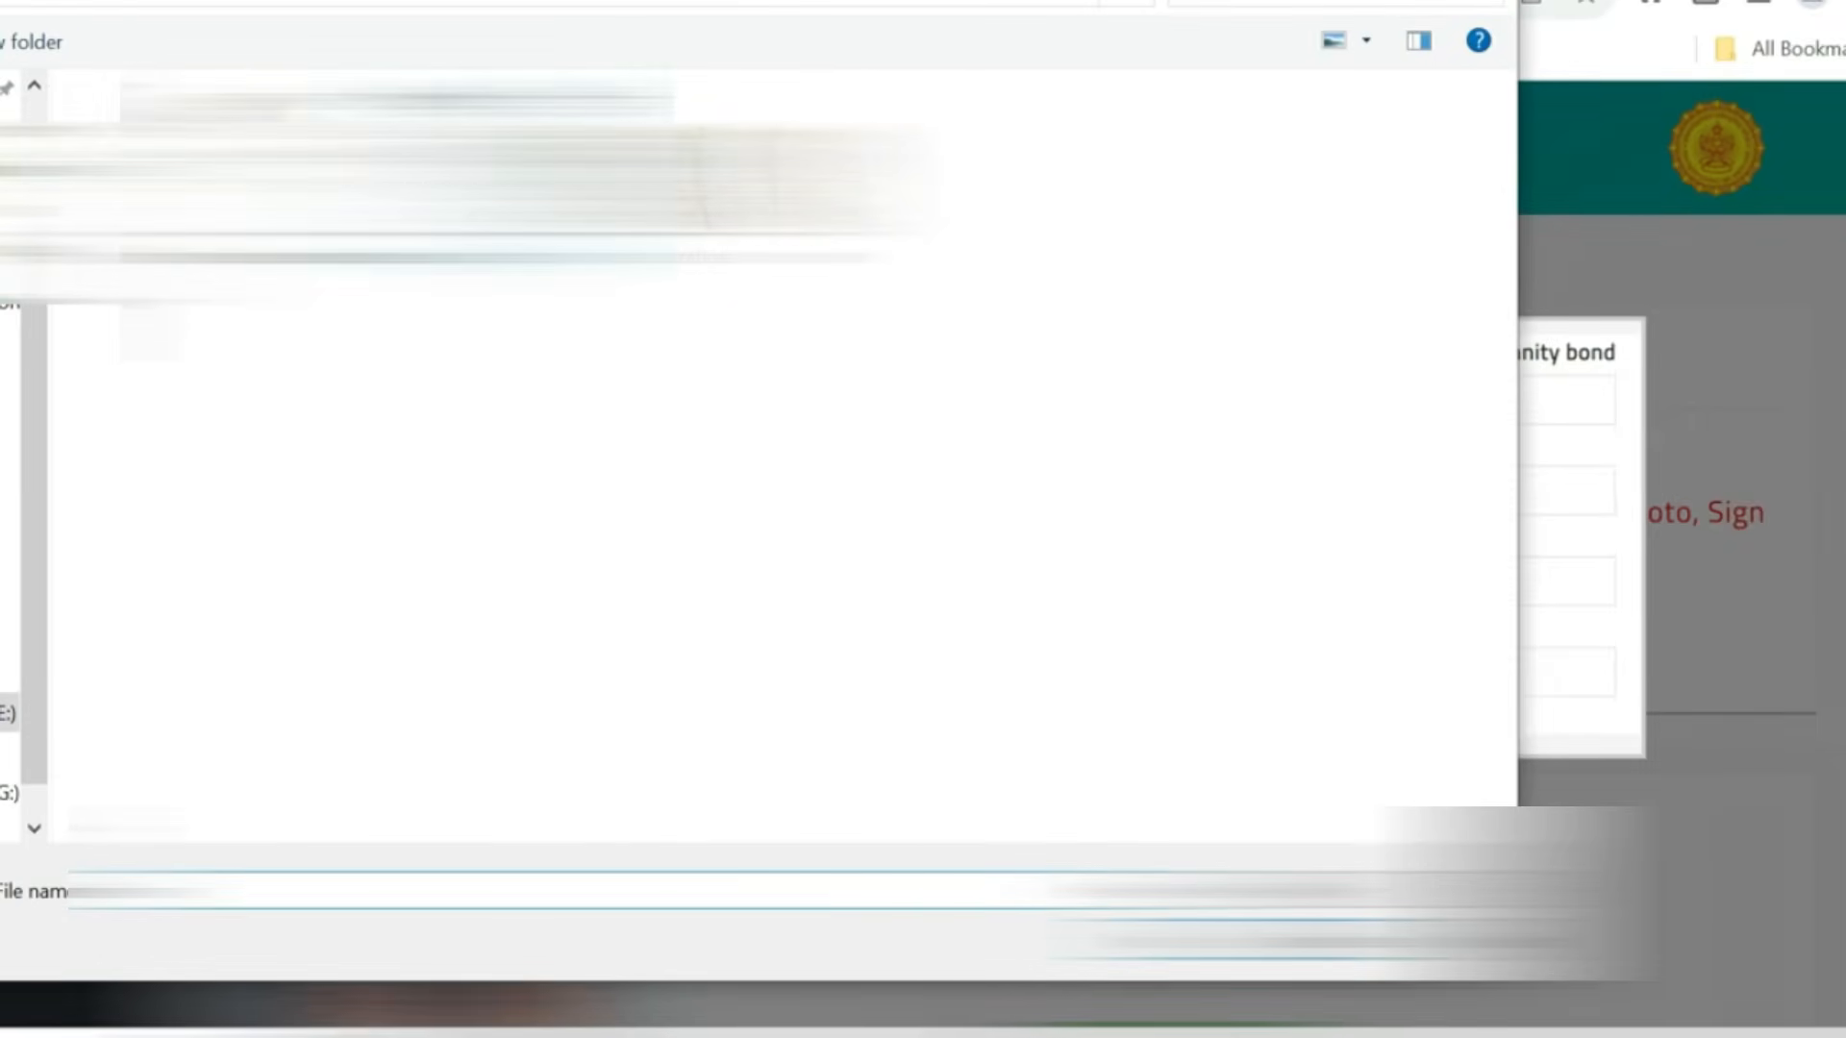
double_click(510, 217)
click(150, 527)
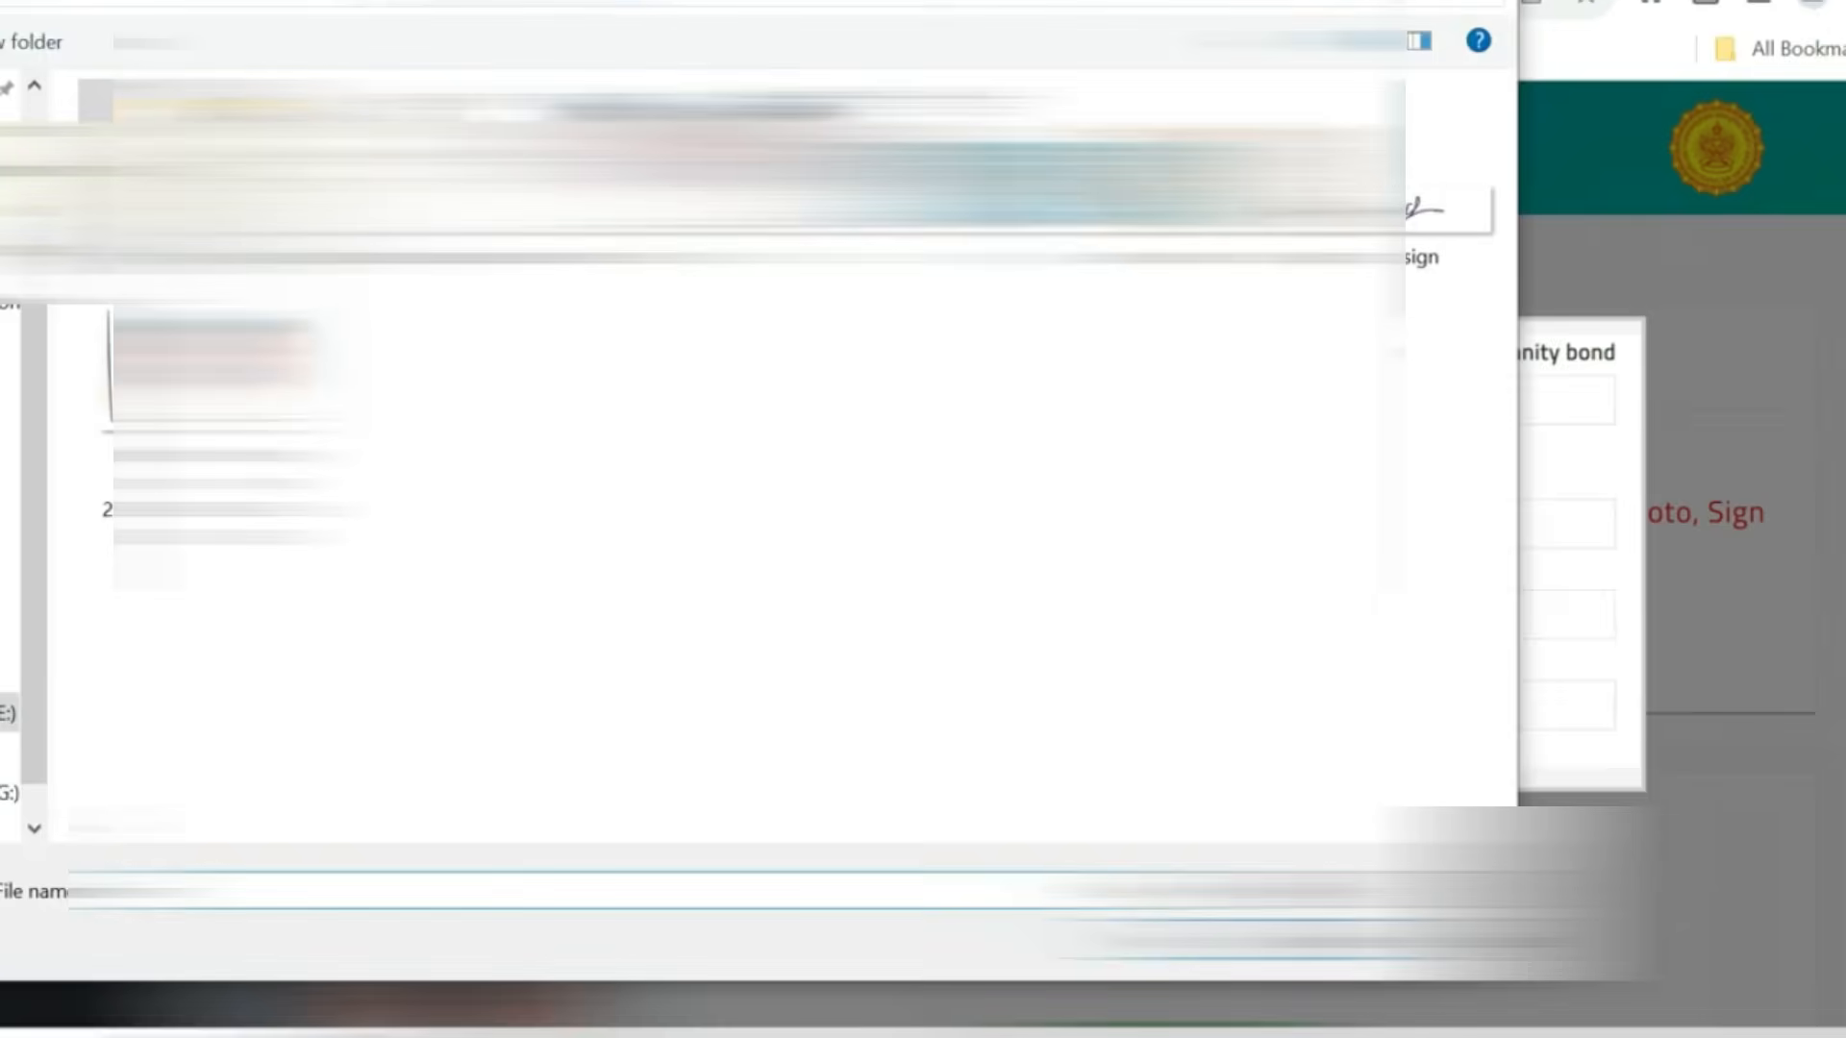
double_click(769, 193)
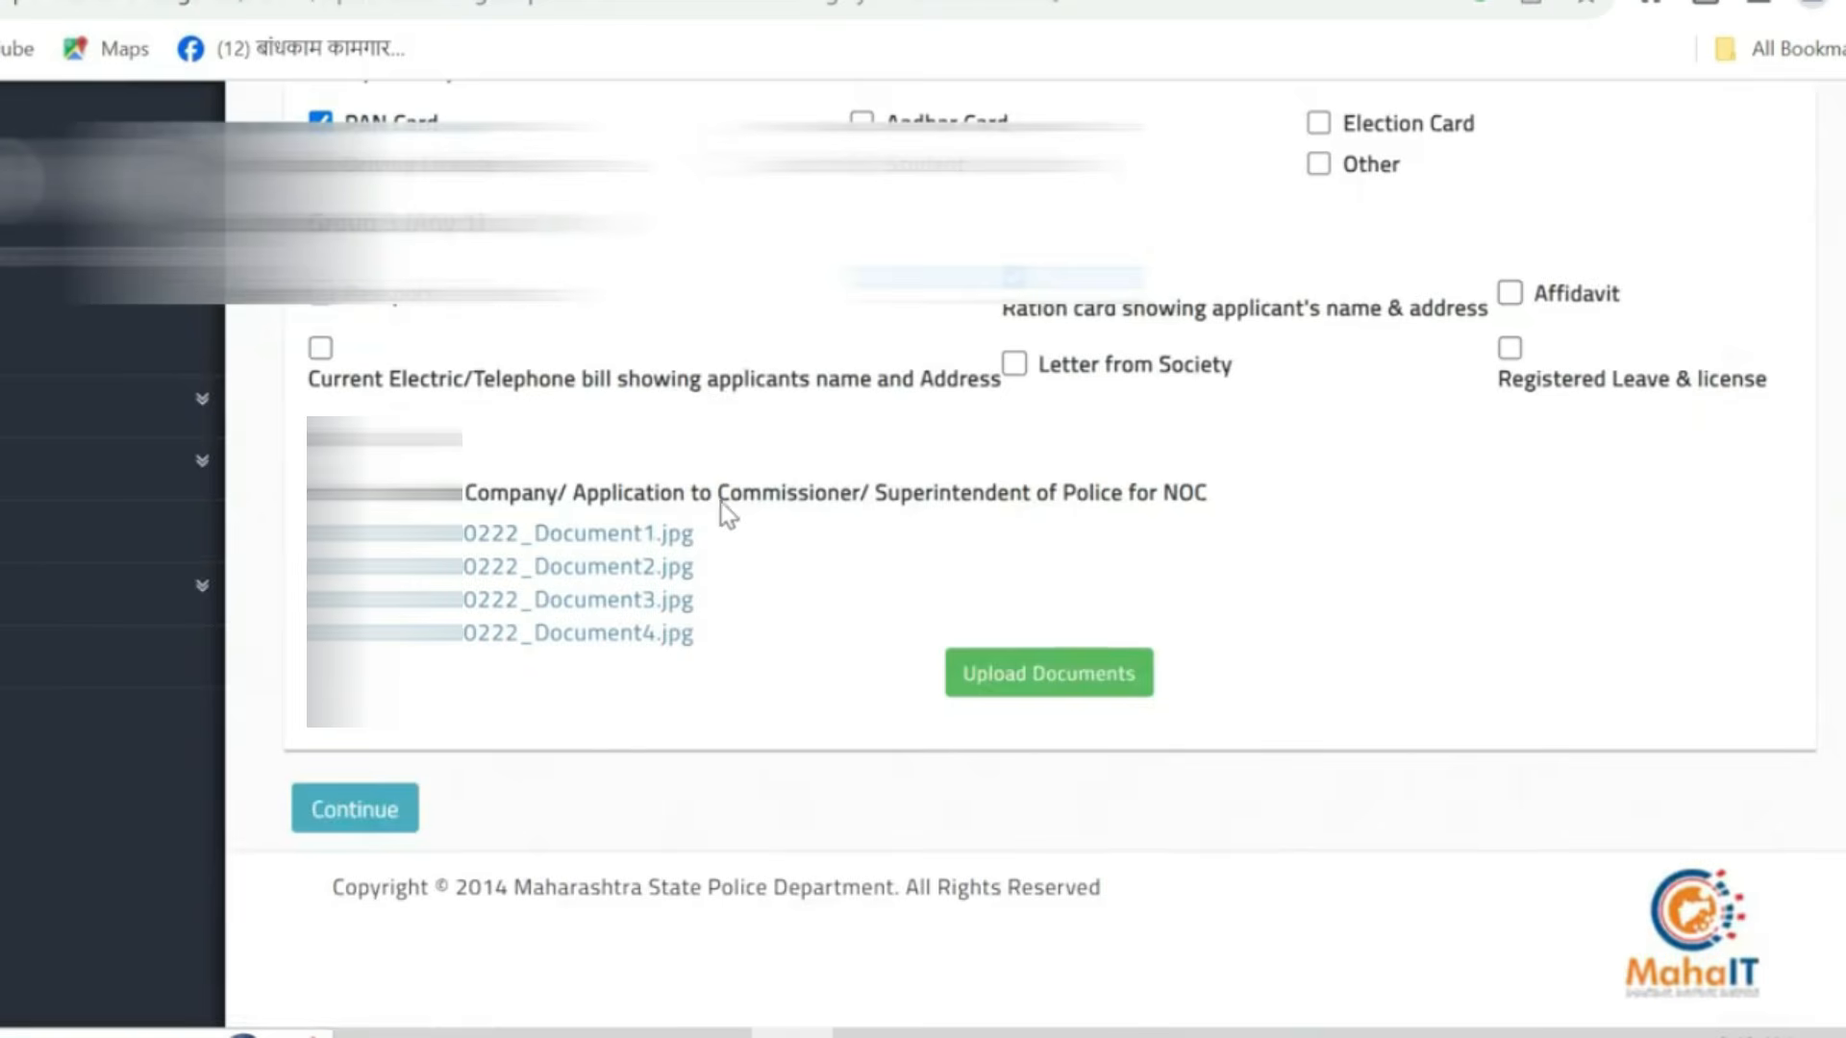
- Continue to the application summary and review the general and address information
click(356, 811)
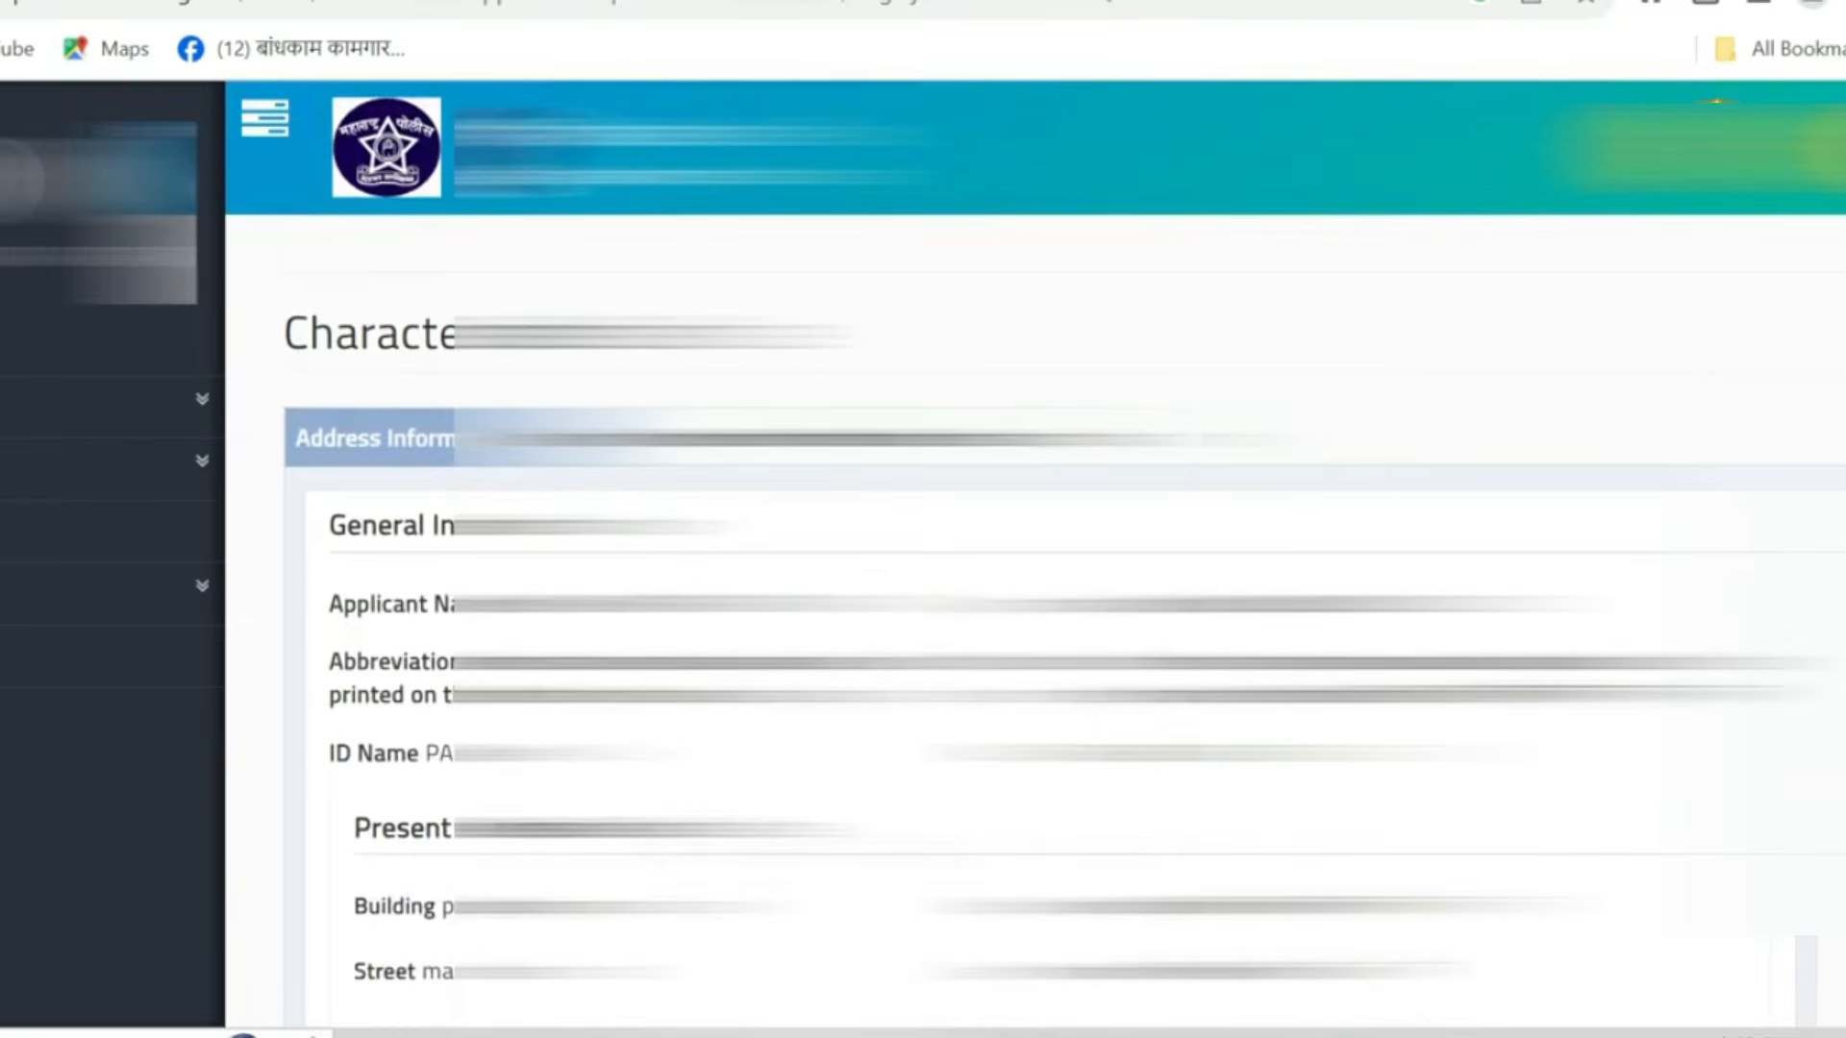
scroll(1035, 577, down, 7)
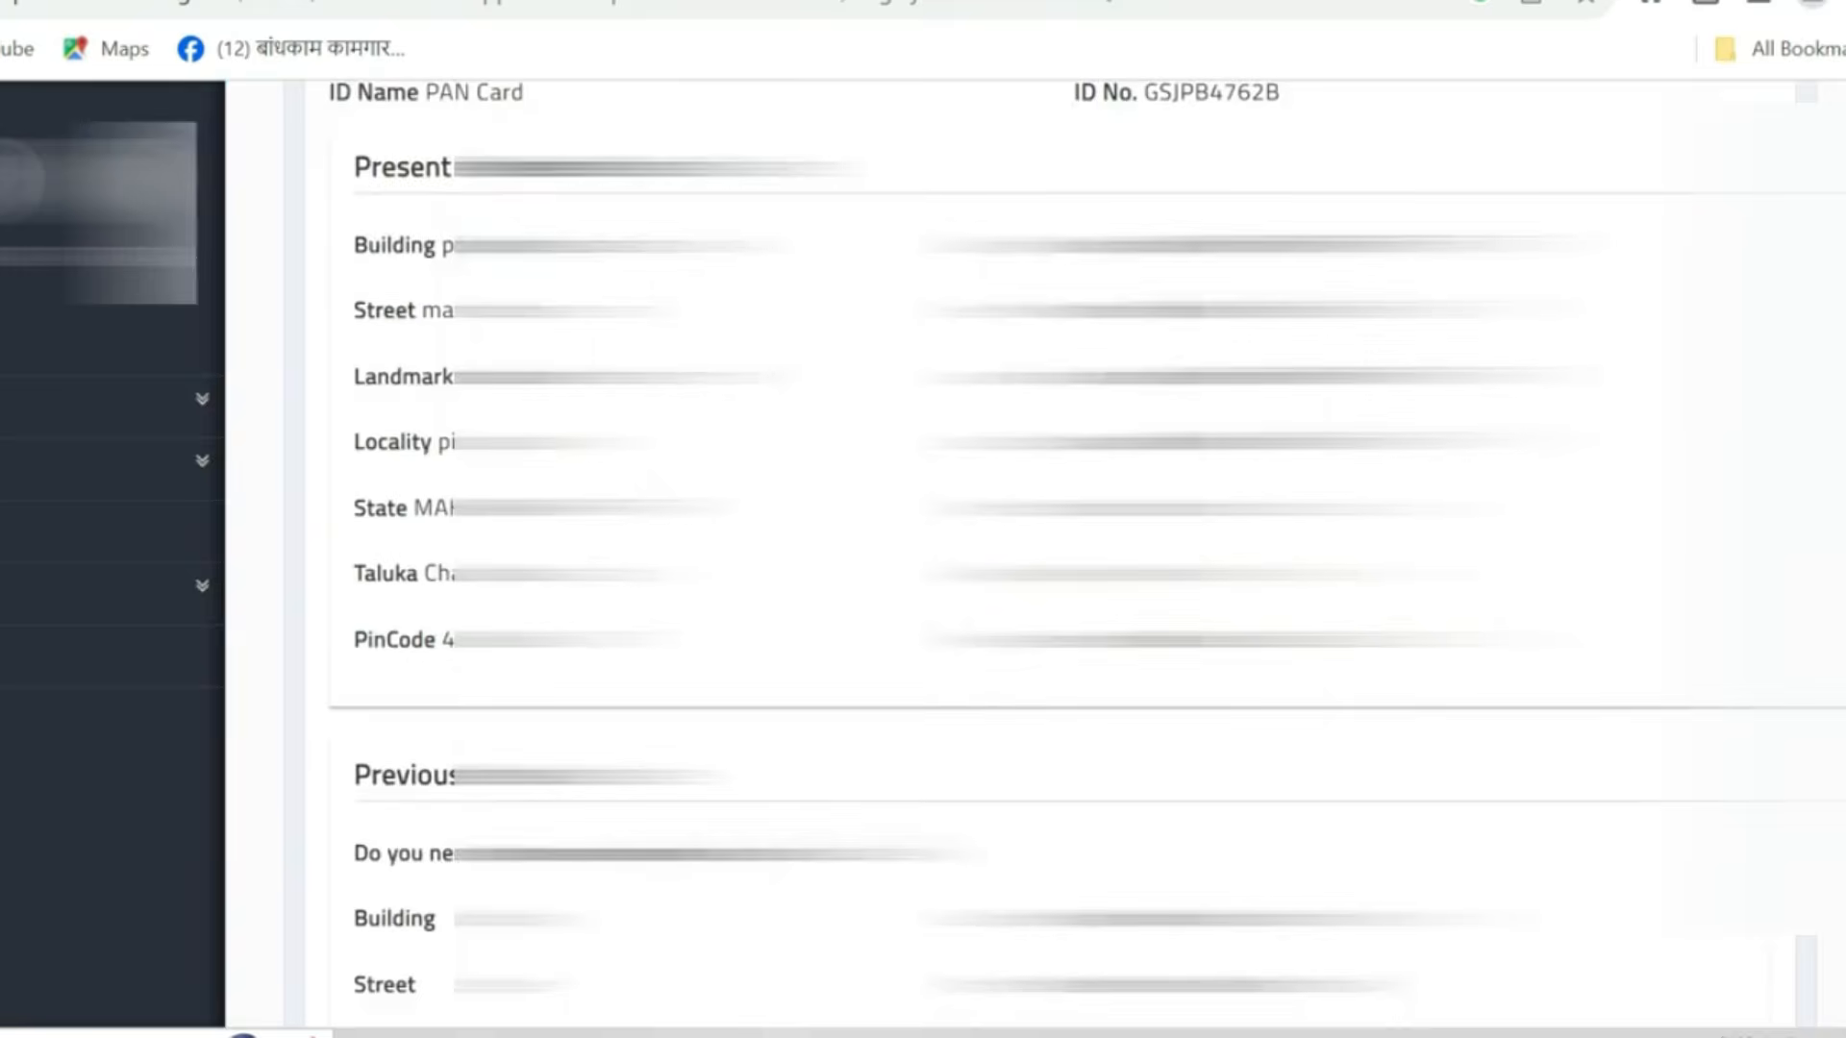
scroll(1035, 577, up, 5)
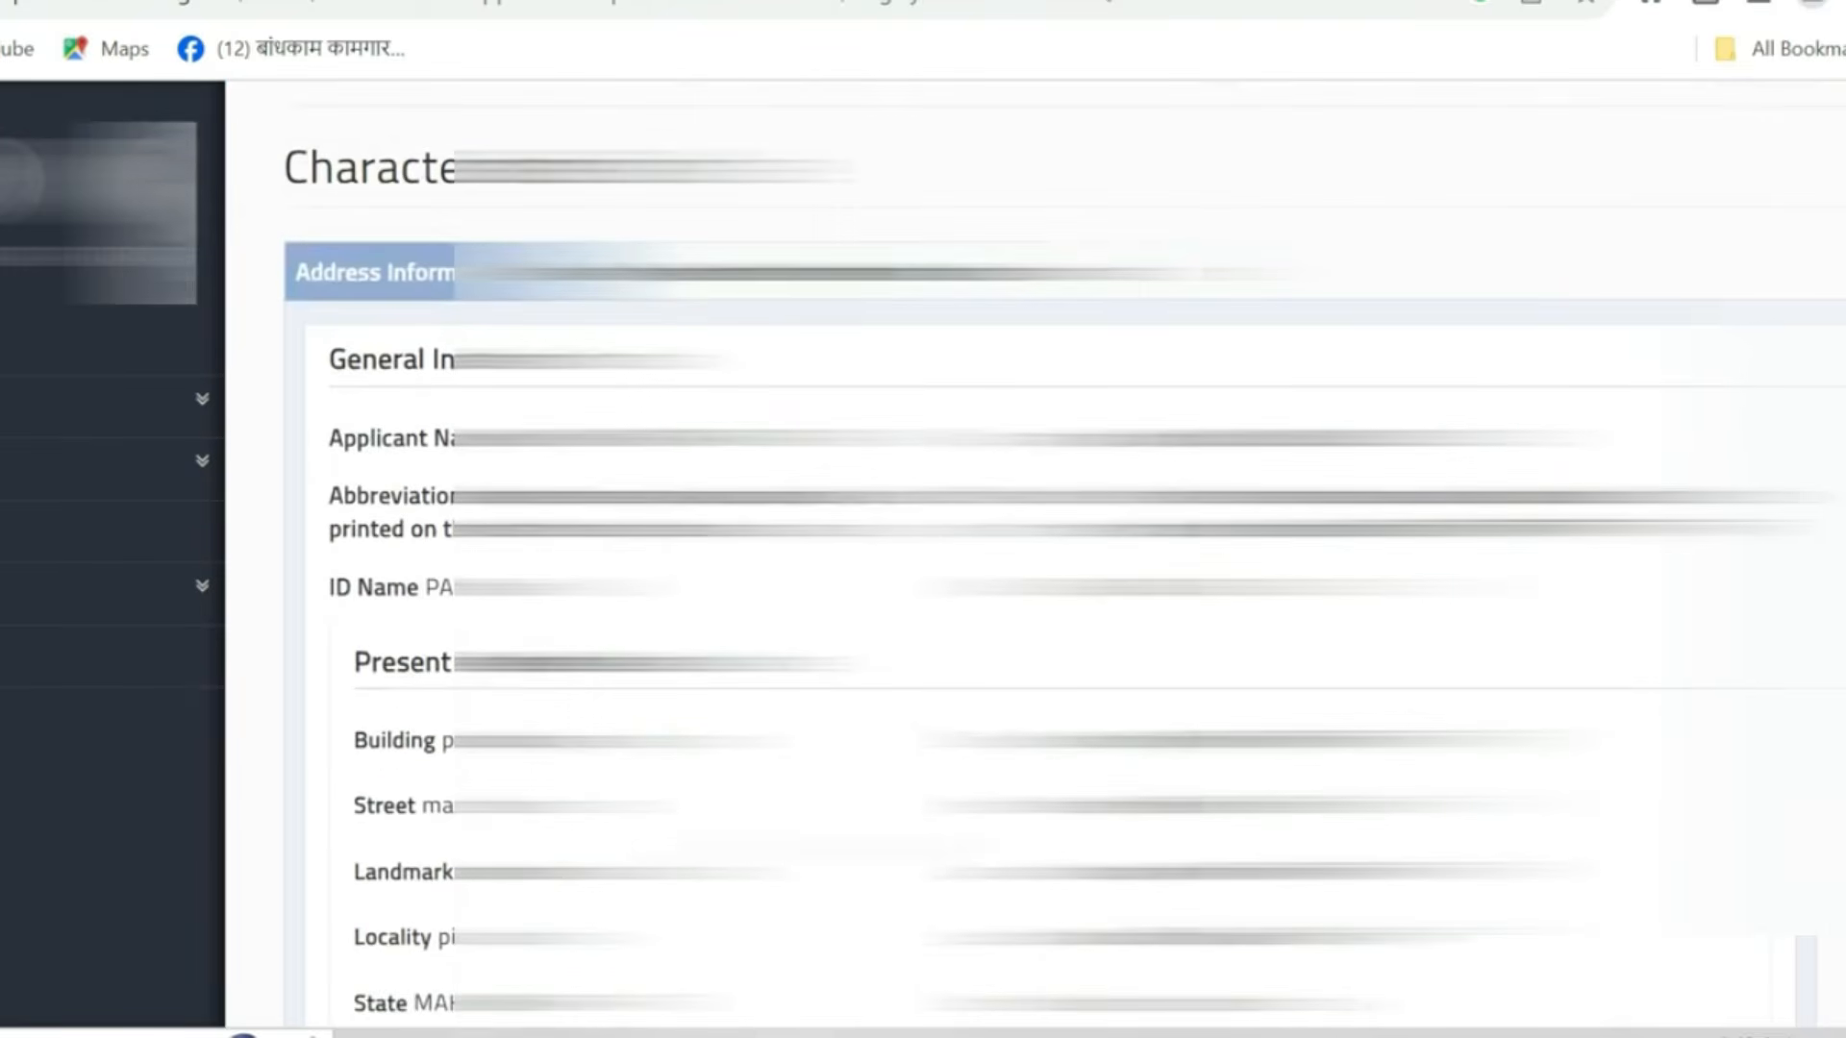
scroll(1035, 577, up, 2)
scroll(1035, 577, down, 8)
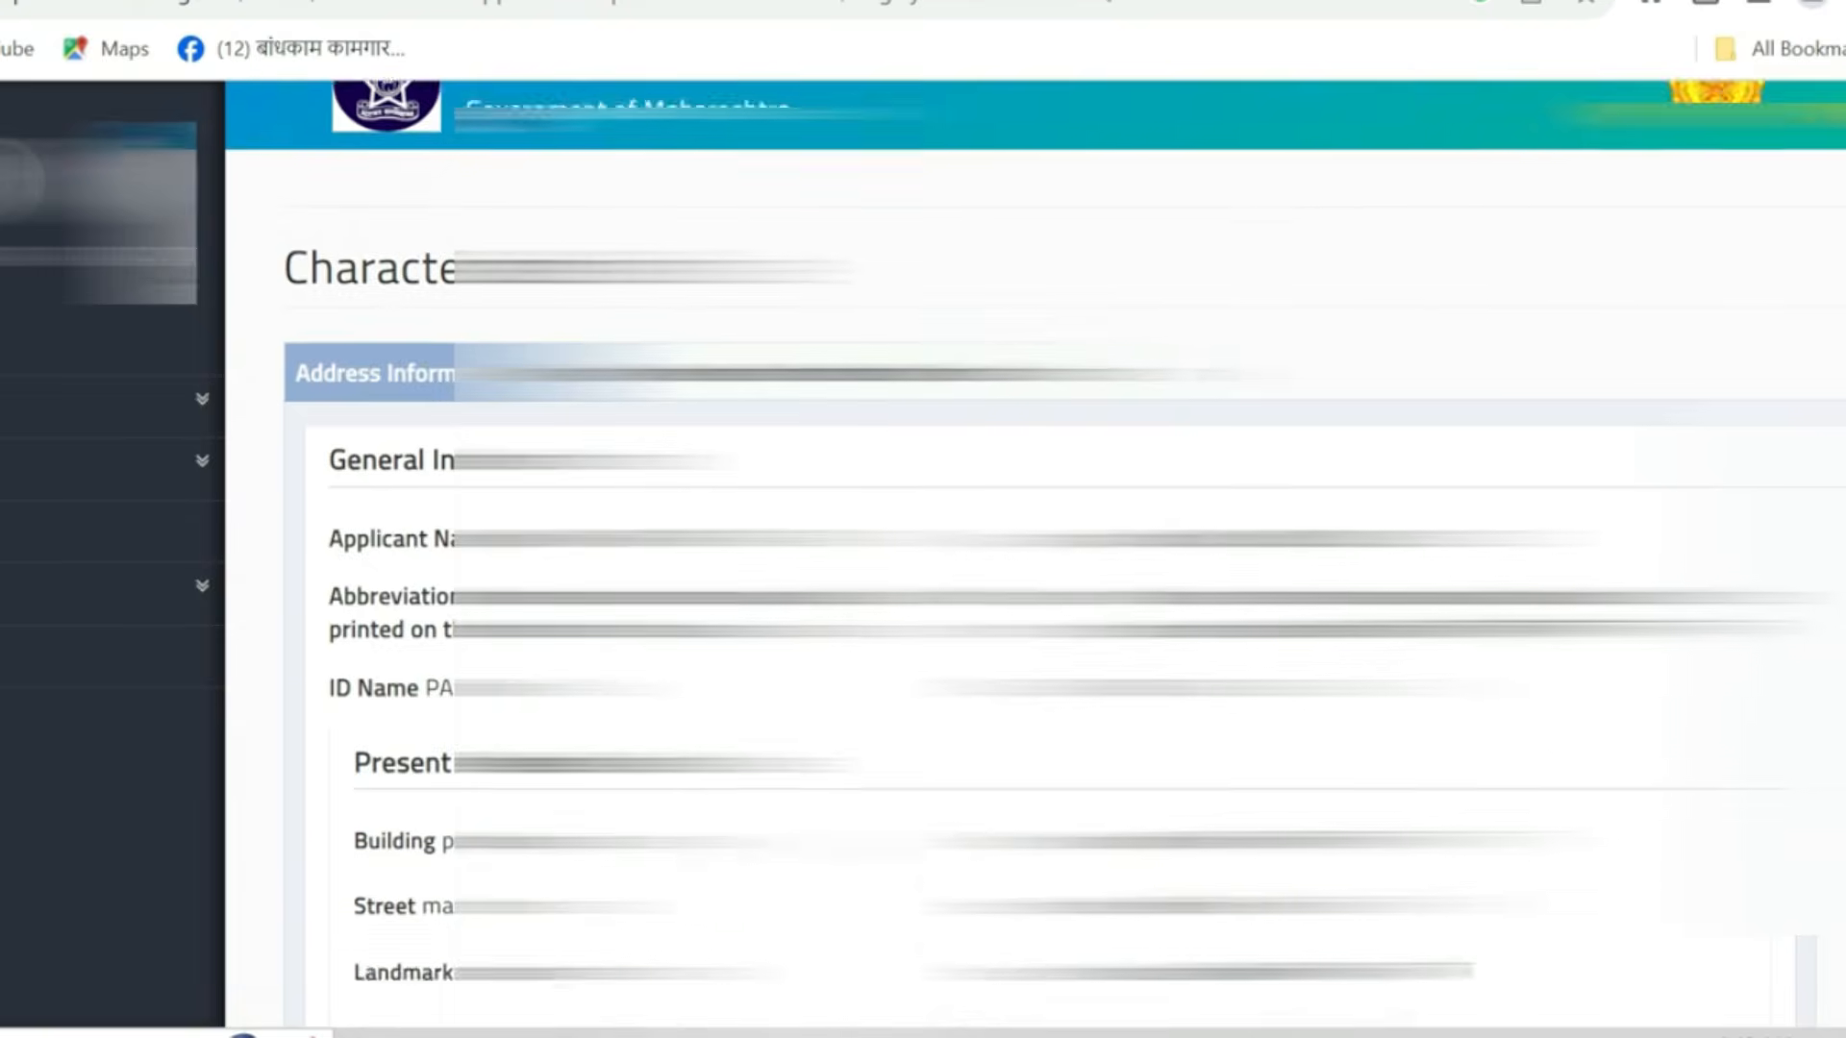
scroll(1035, 577, down, 15)
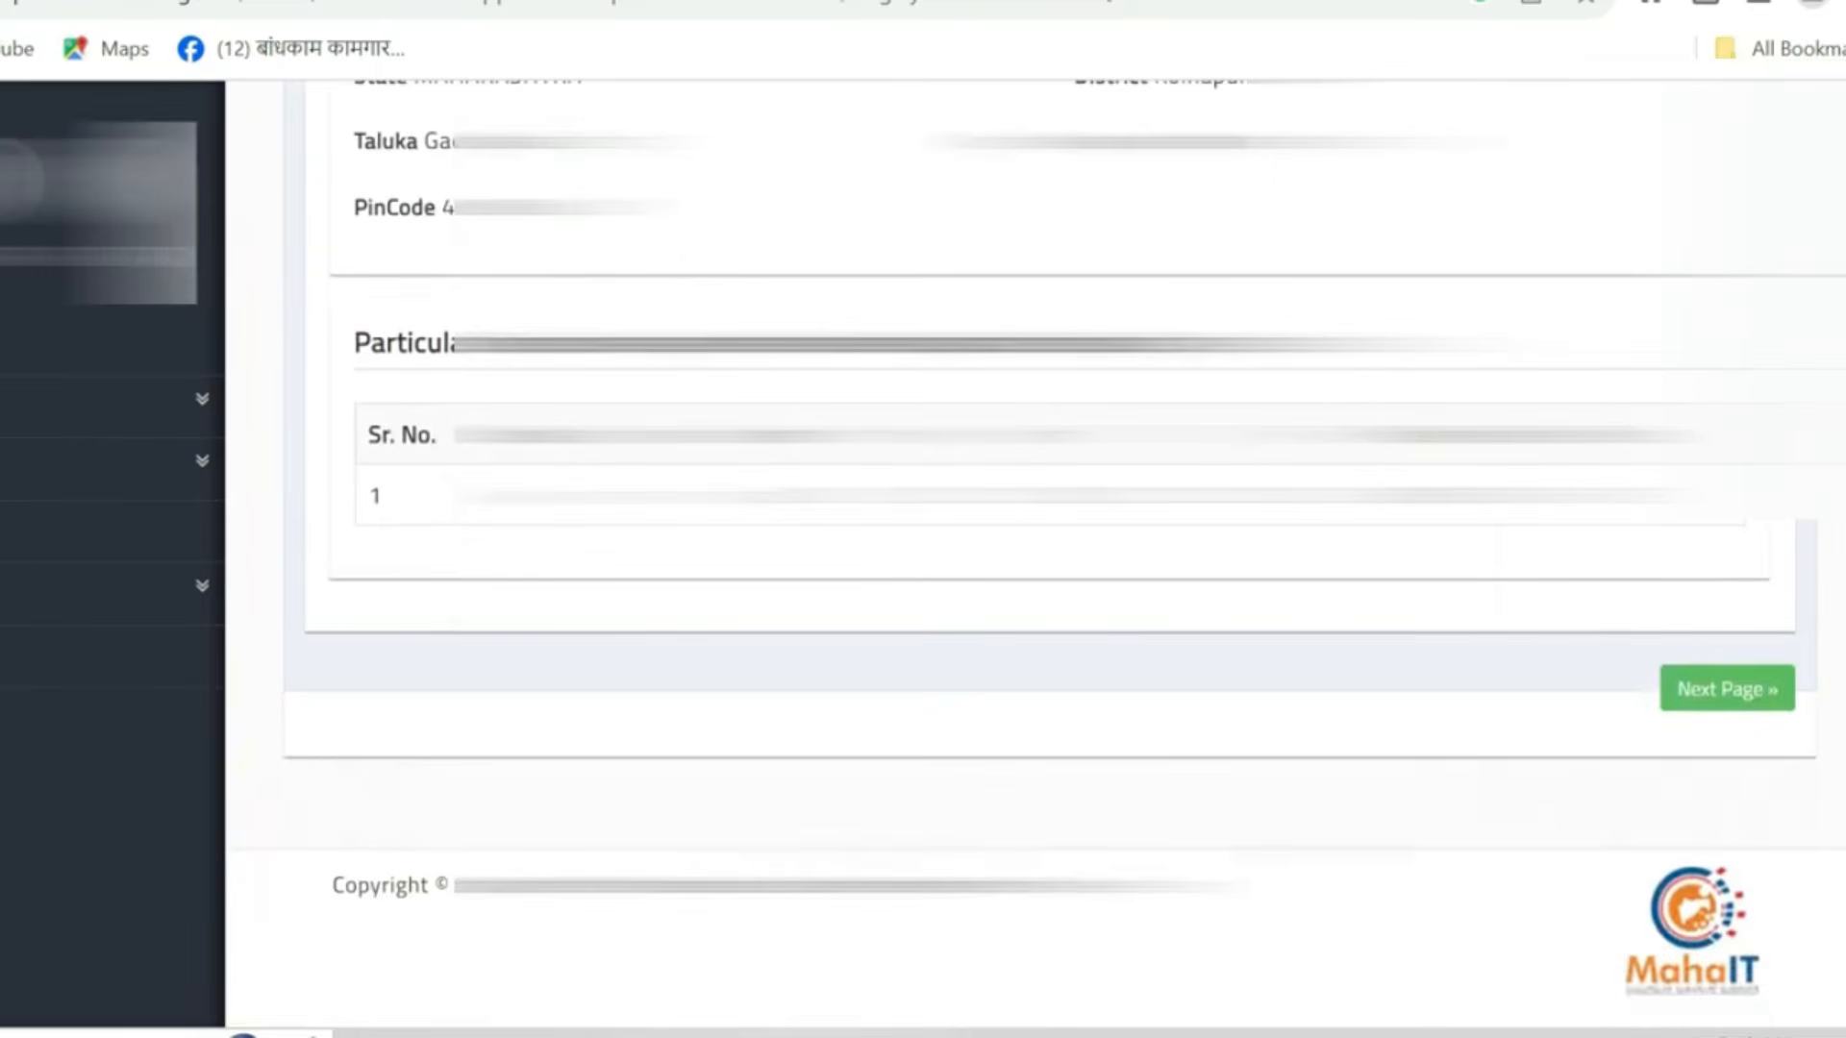
- Page through the remaining summary pages to the payment and photo document options
click(1759, 702)
scroll(1035, 577, up, 5)
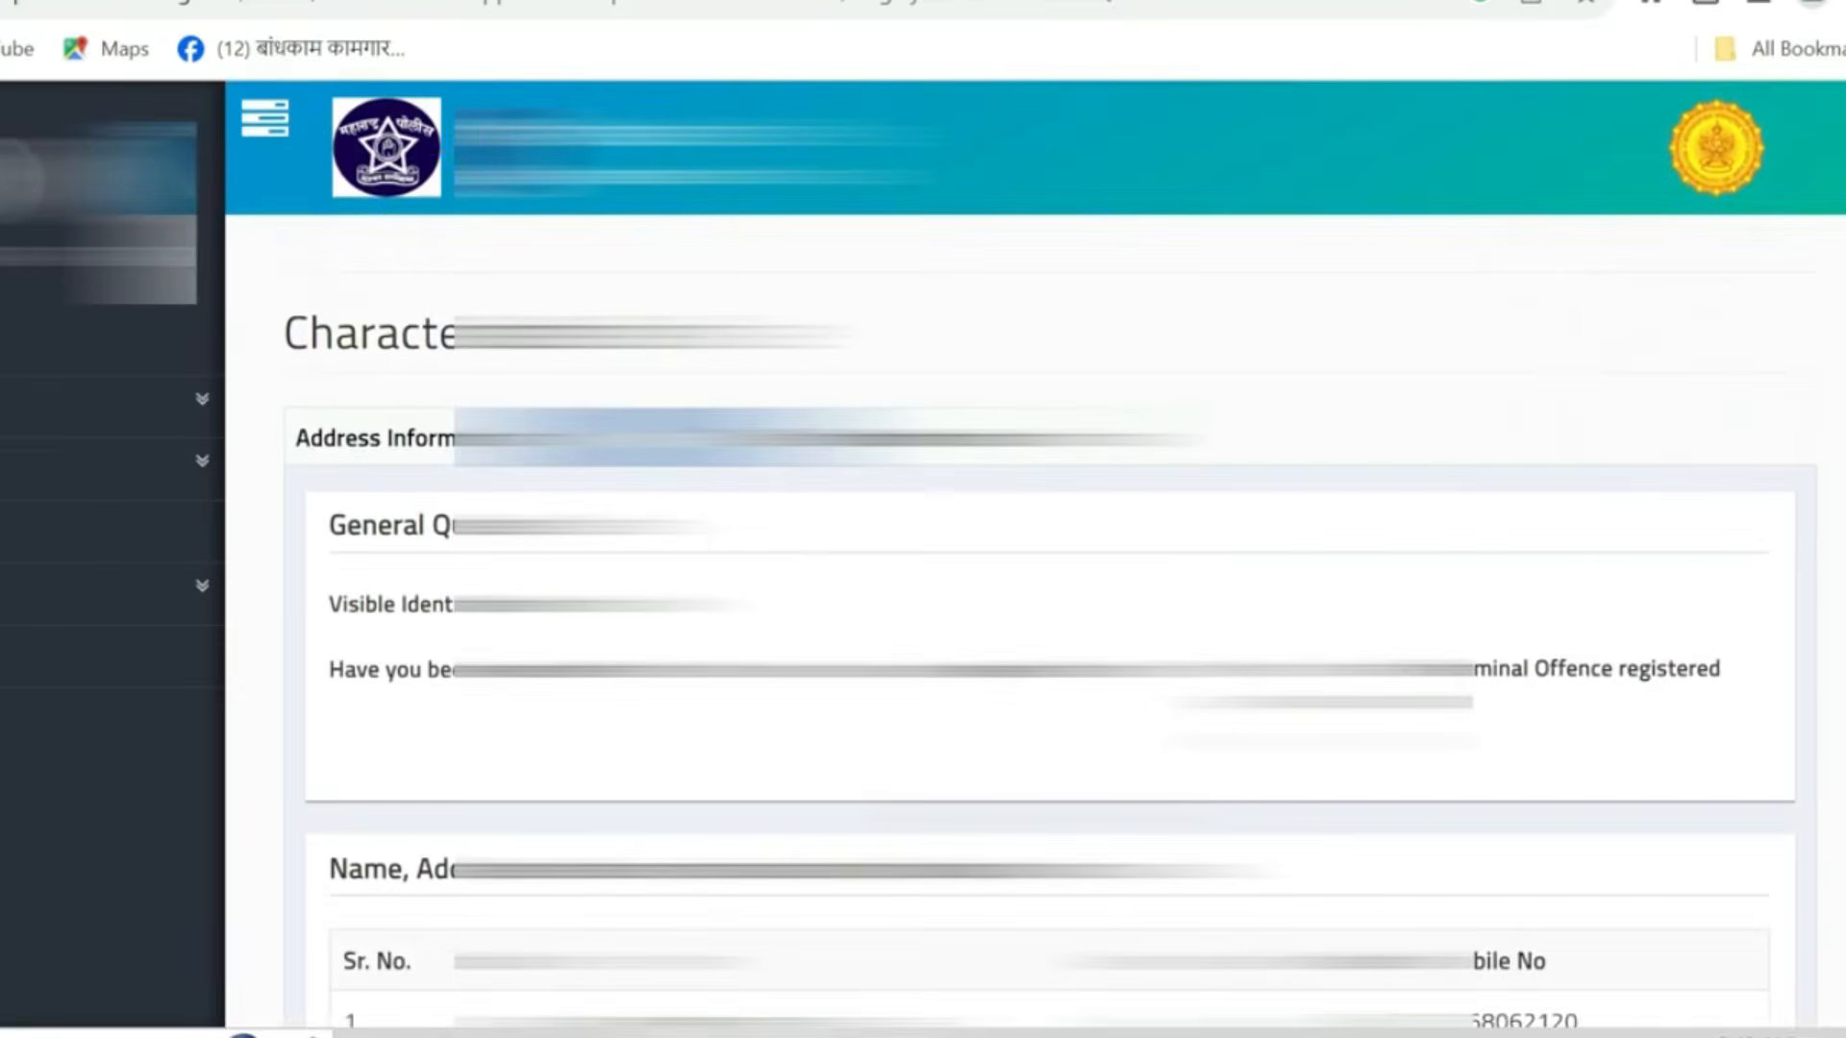
scroll(1035, 577, down, 5)
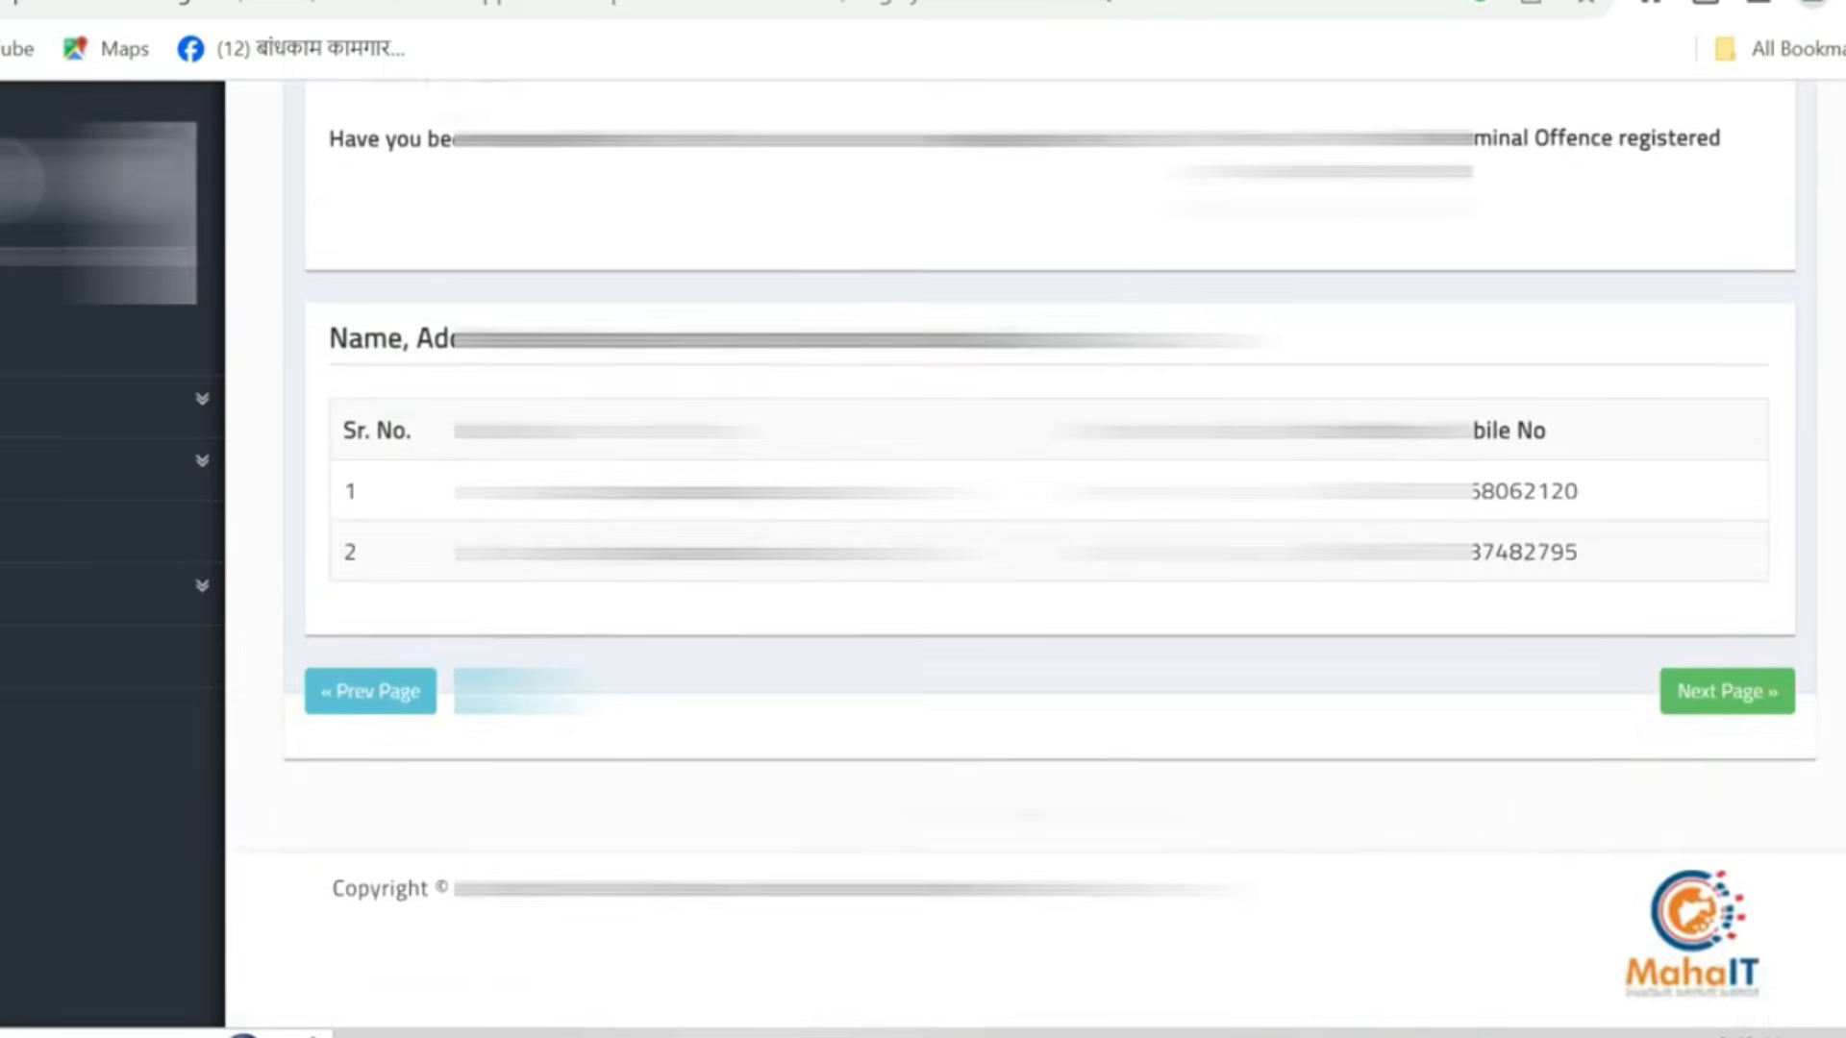
click(1727, 694)
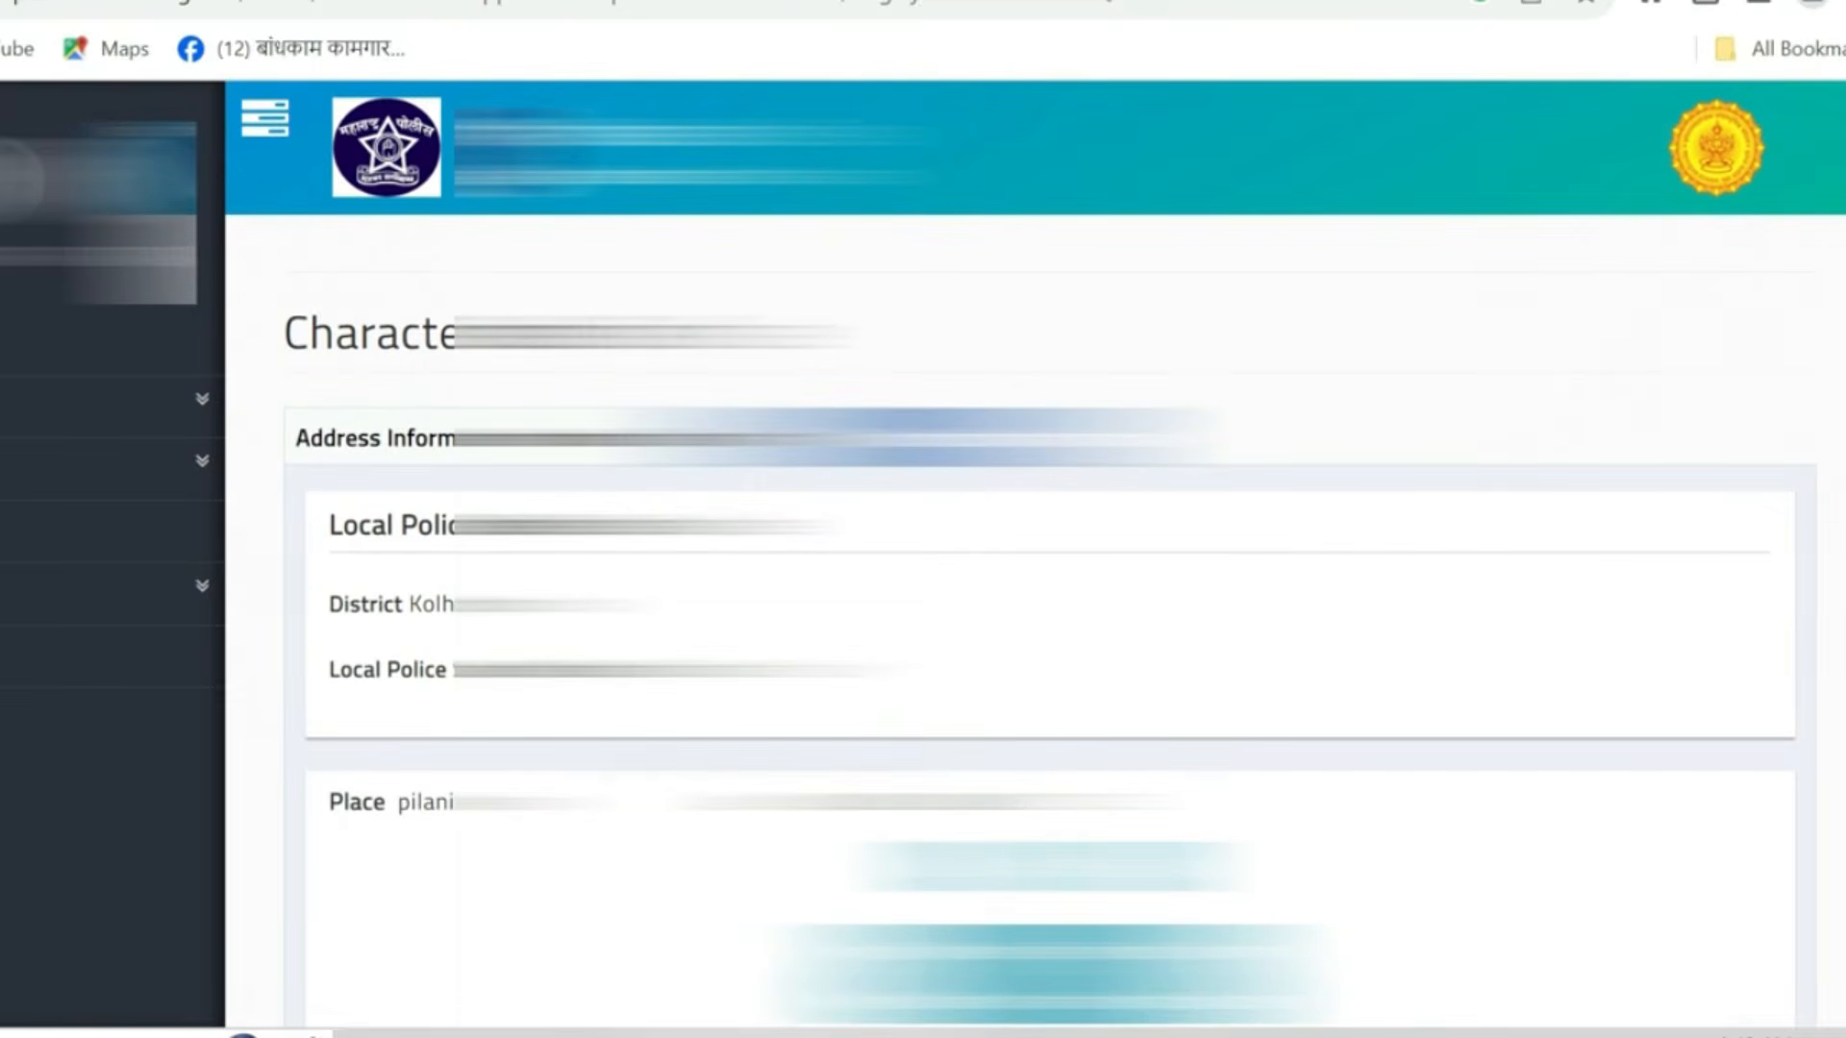
scroll(1035, 577, down, 4)
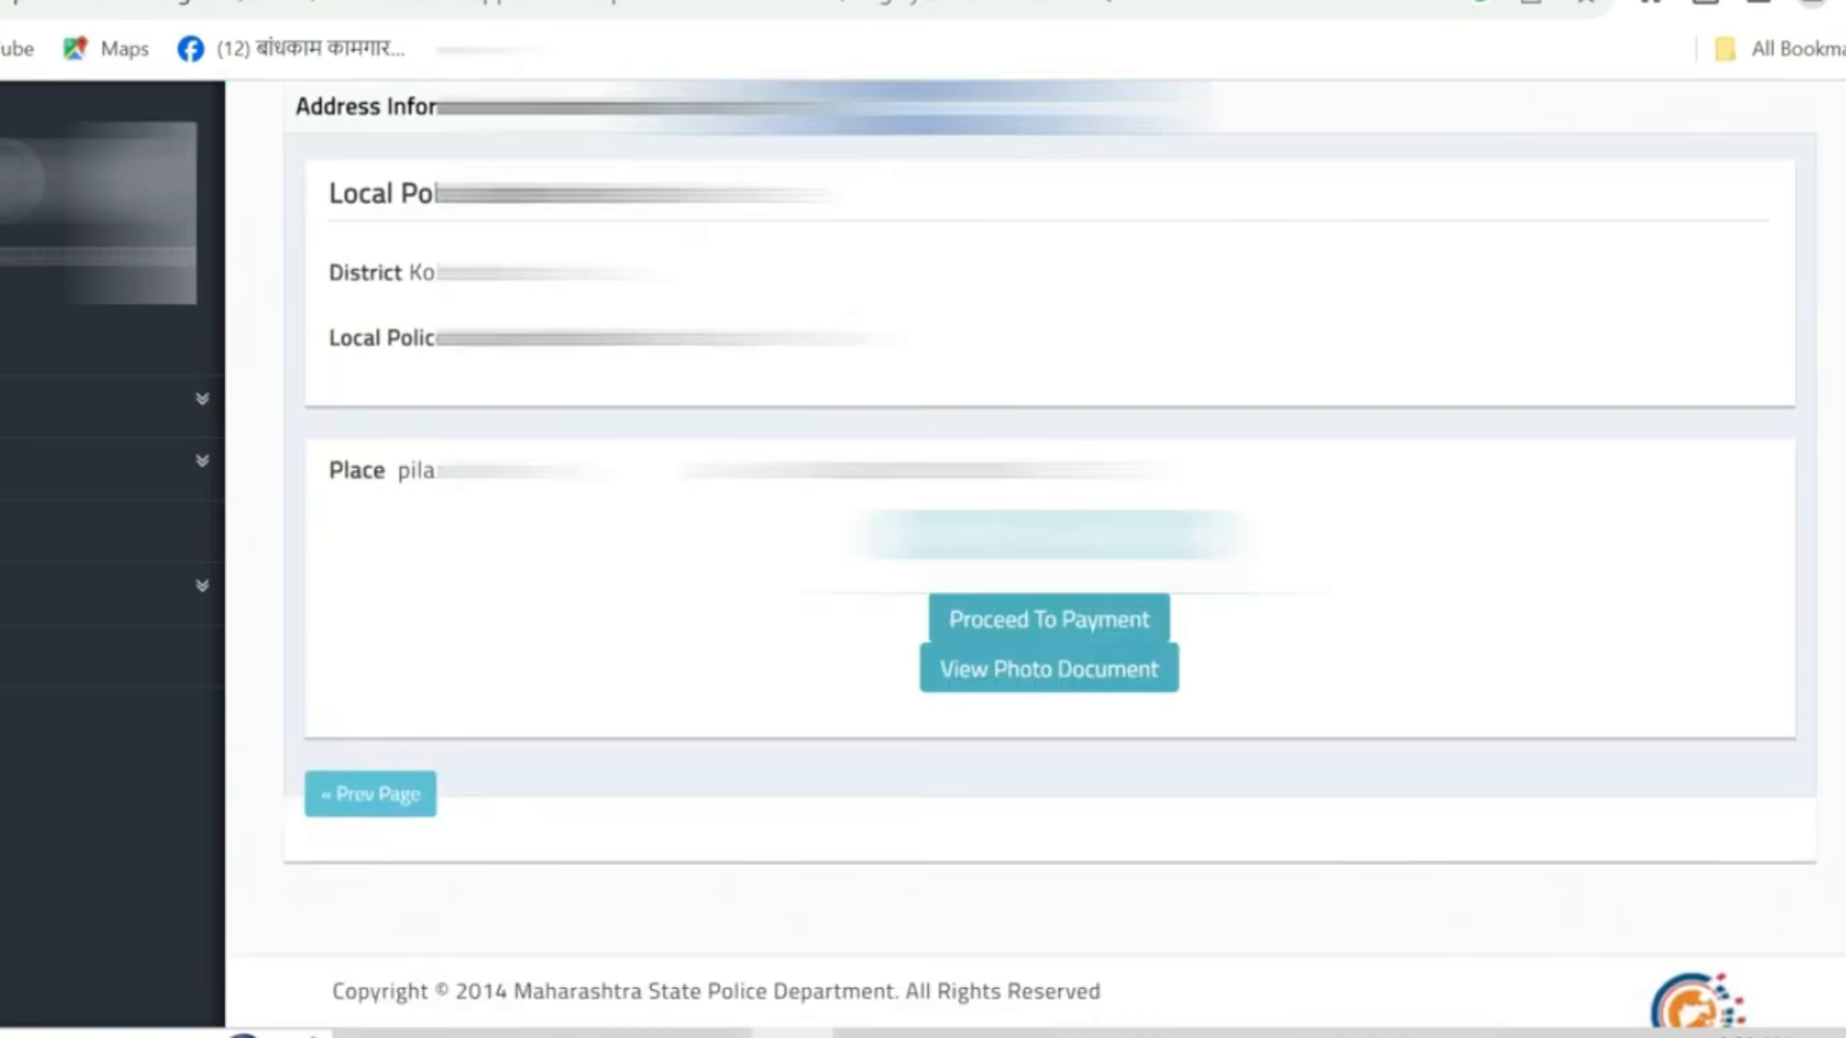
scroll(1092, 667, down, 1)
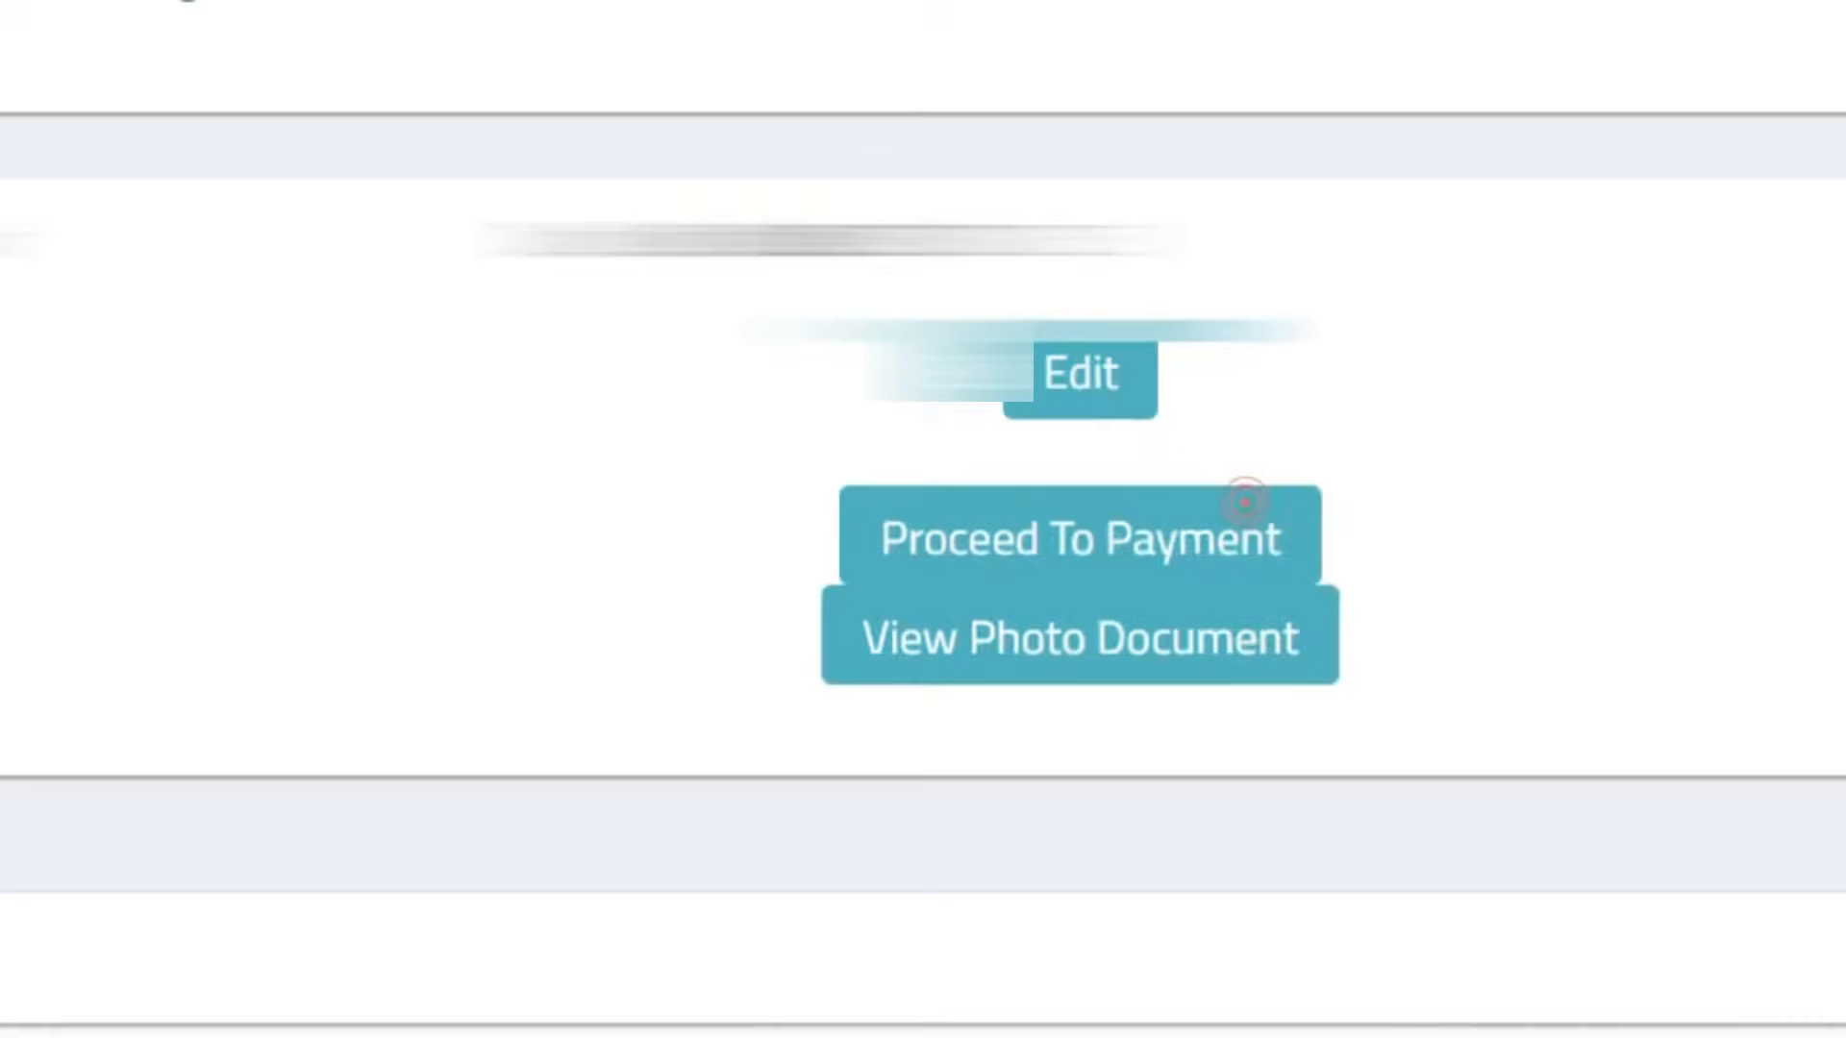
- Proceed to payment for the application, choose the Pay Online option and continue to the payment gateway
drag(904, 447, 1442, 659)
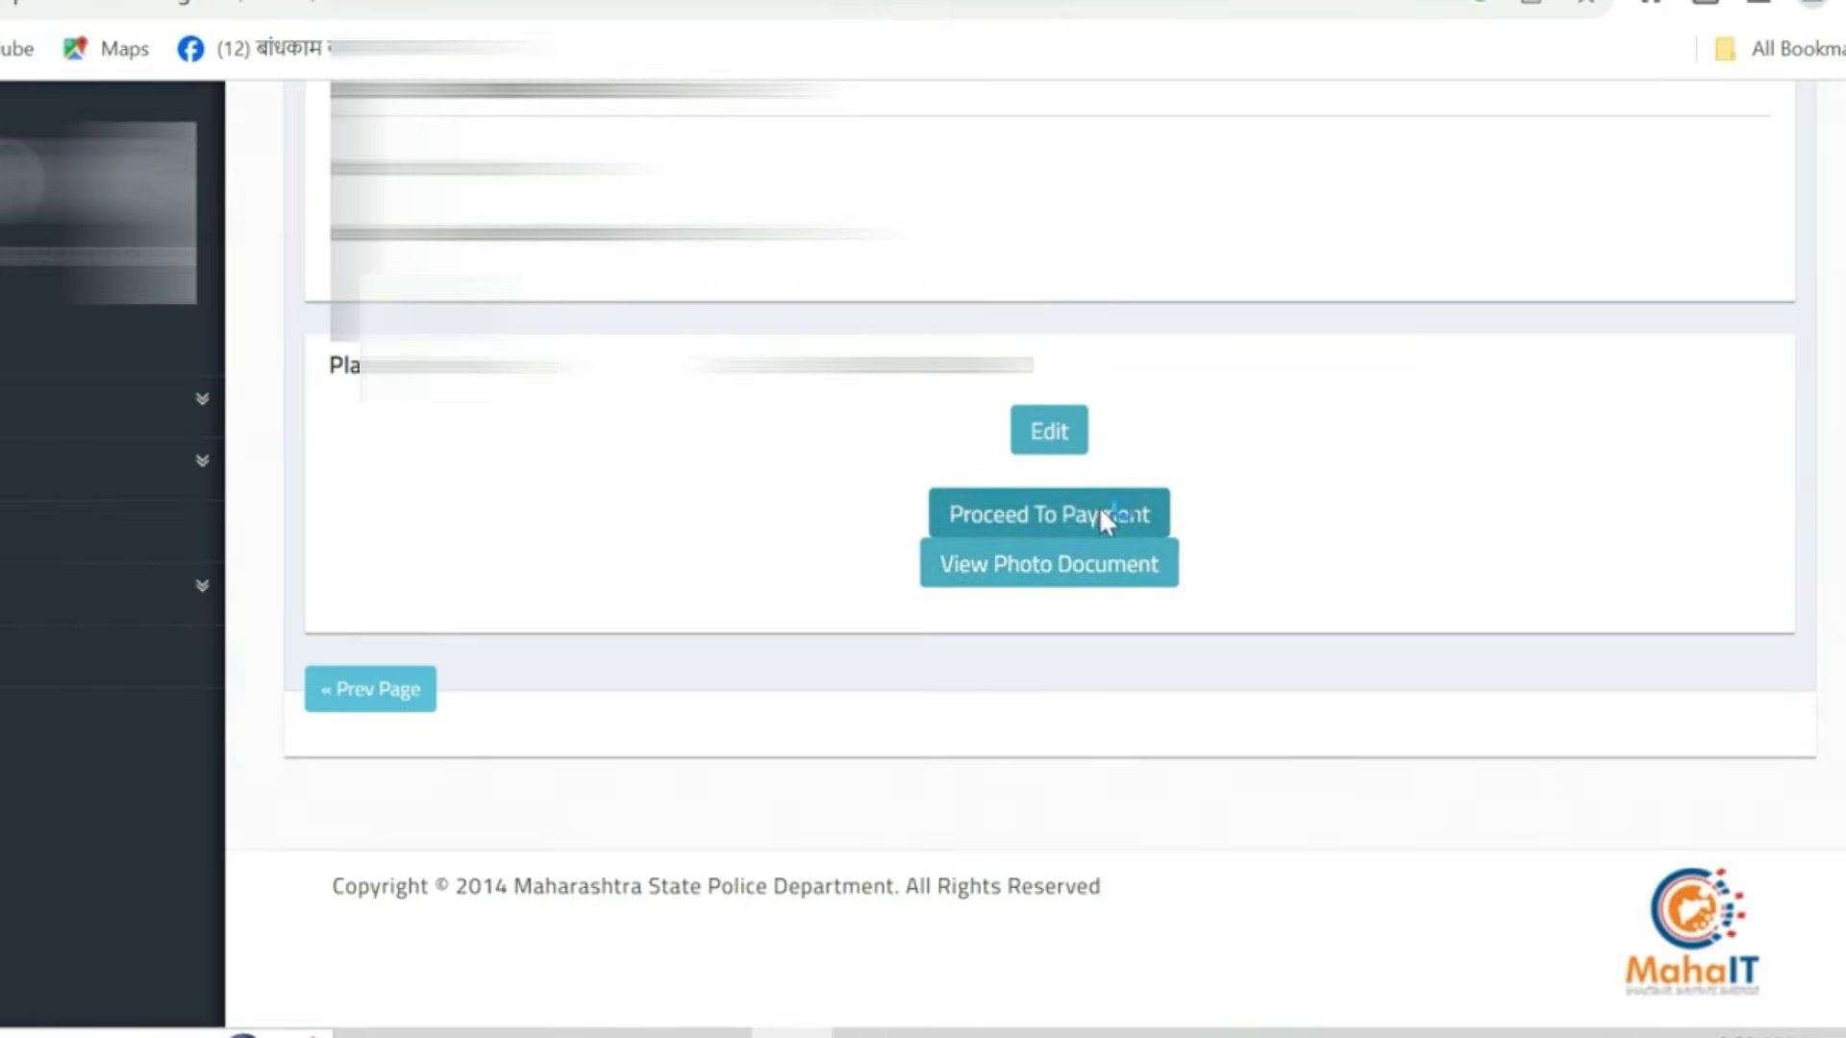
click(1101, 513)
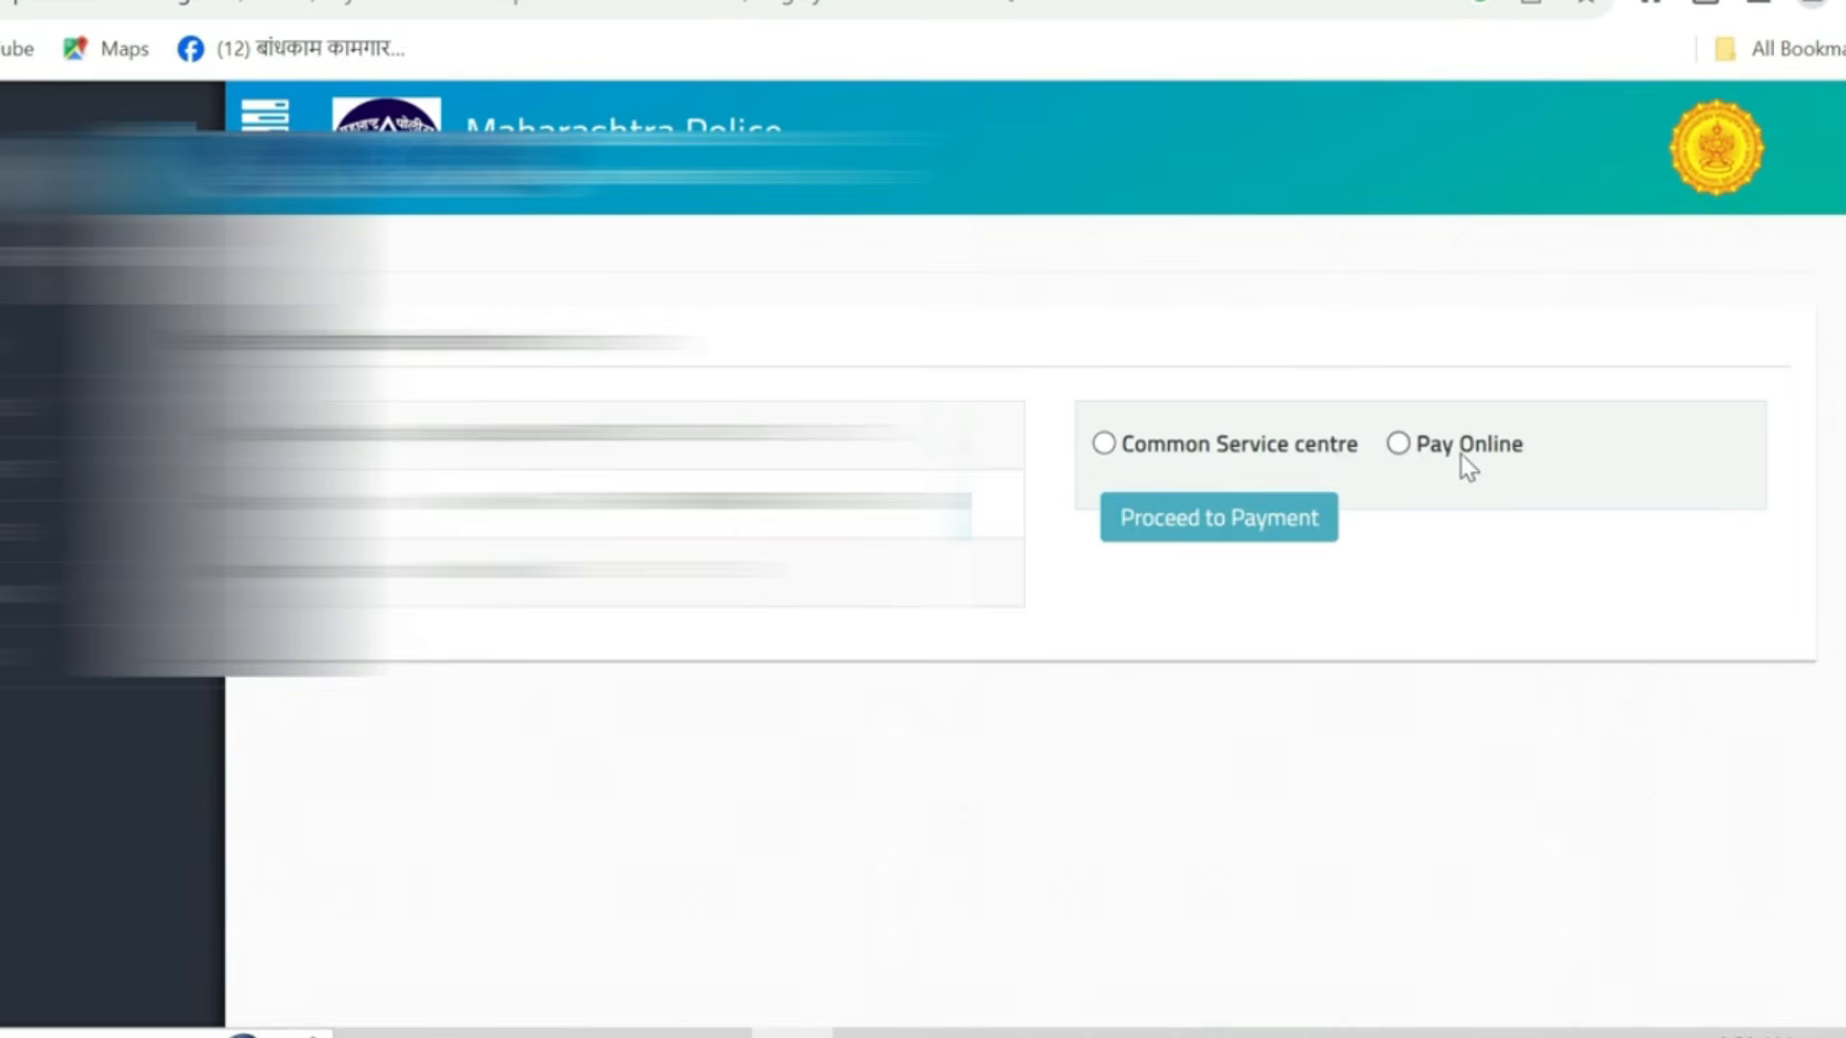
click(1398, 446)
click(1231, 524)
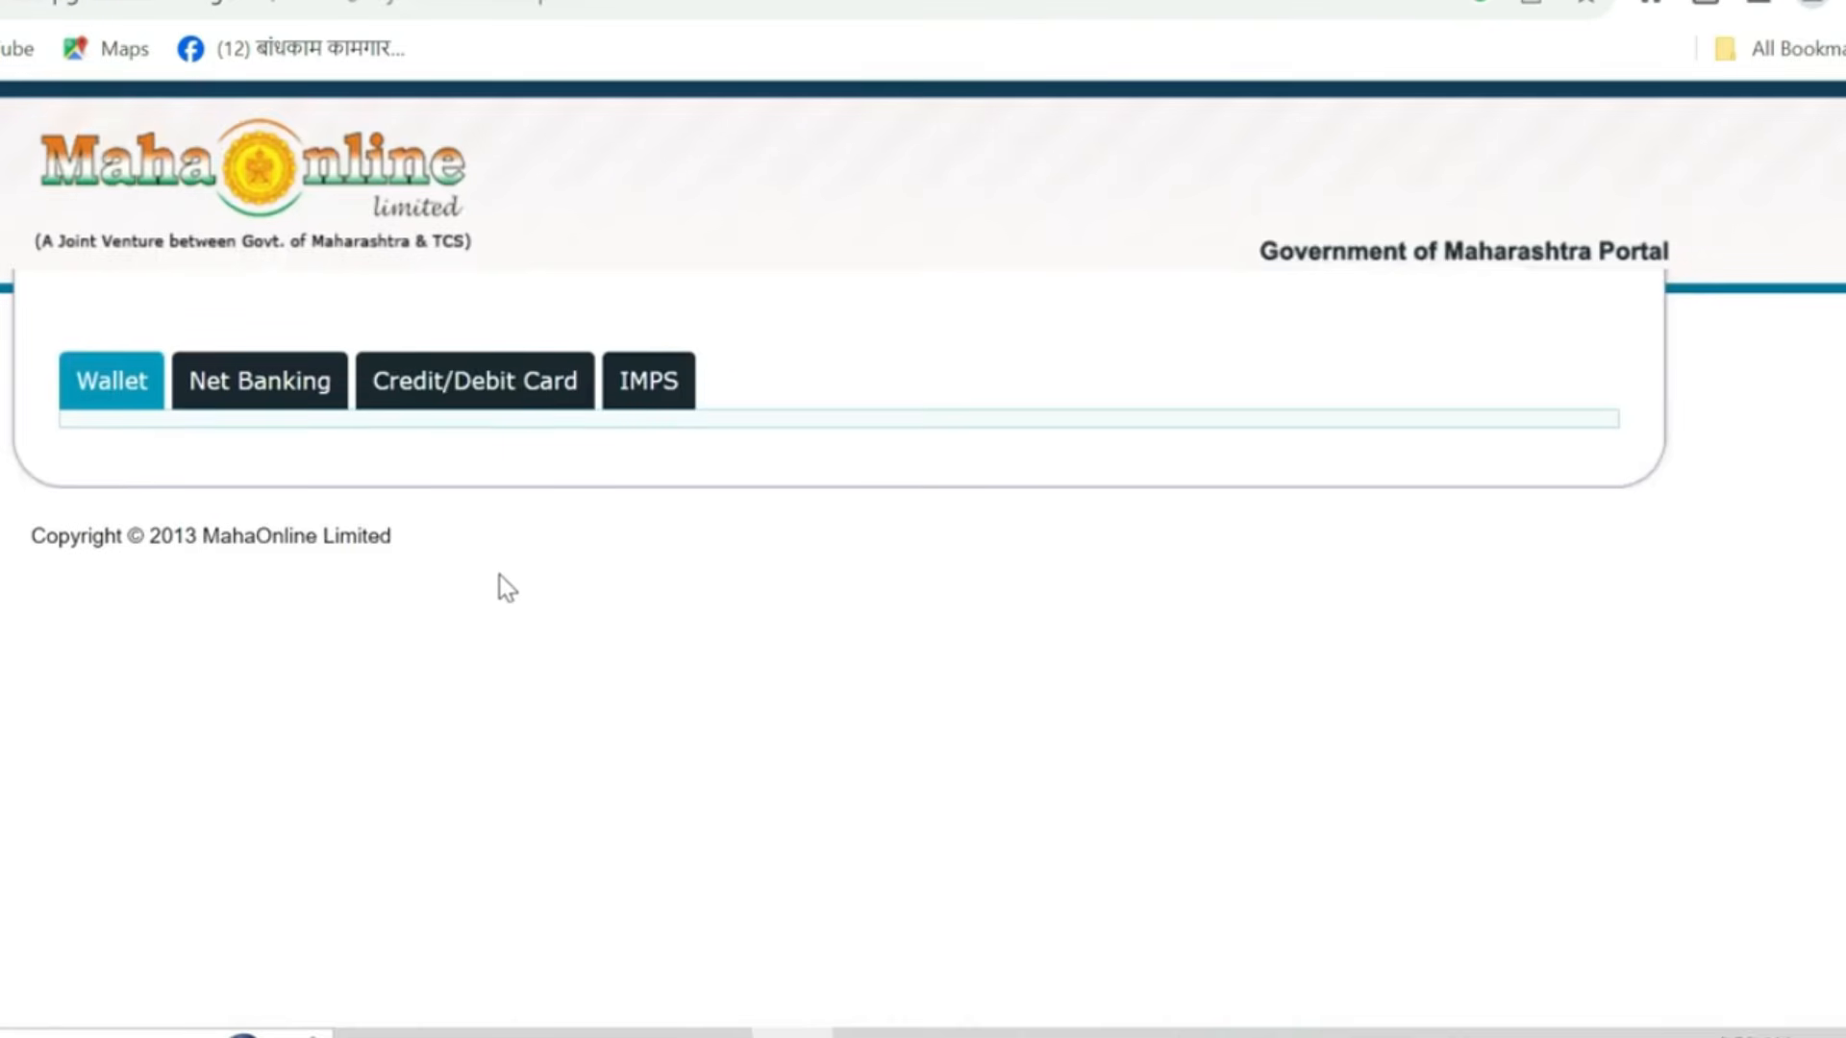
- Proceed for payment on the payment details page and choose QR as the payment method
click(516, 409)
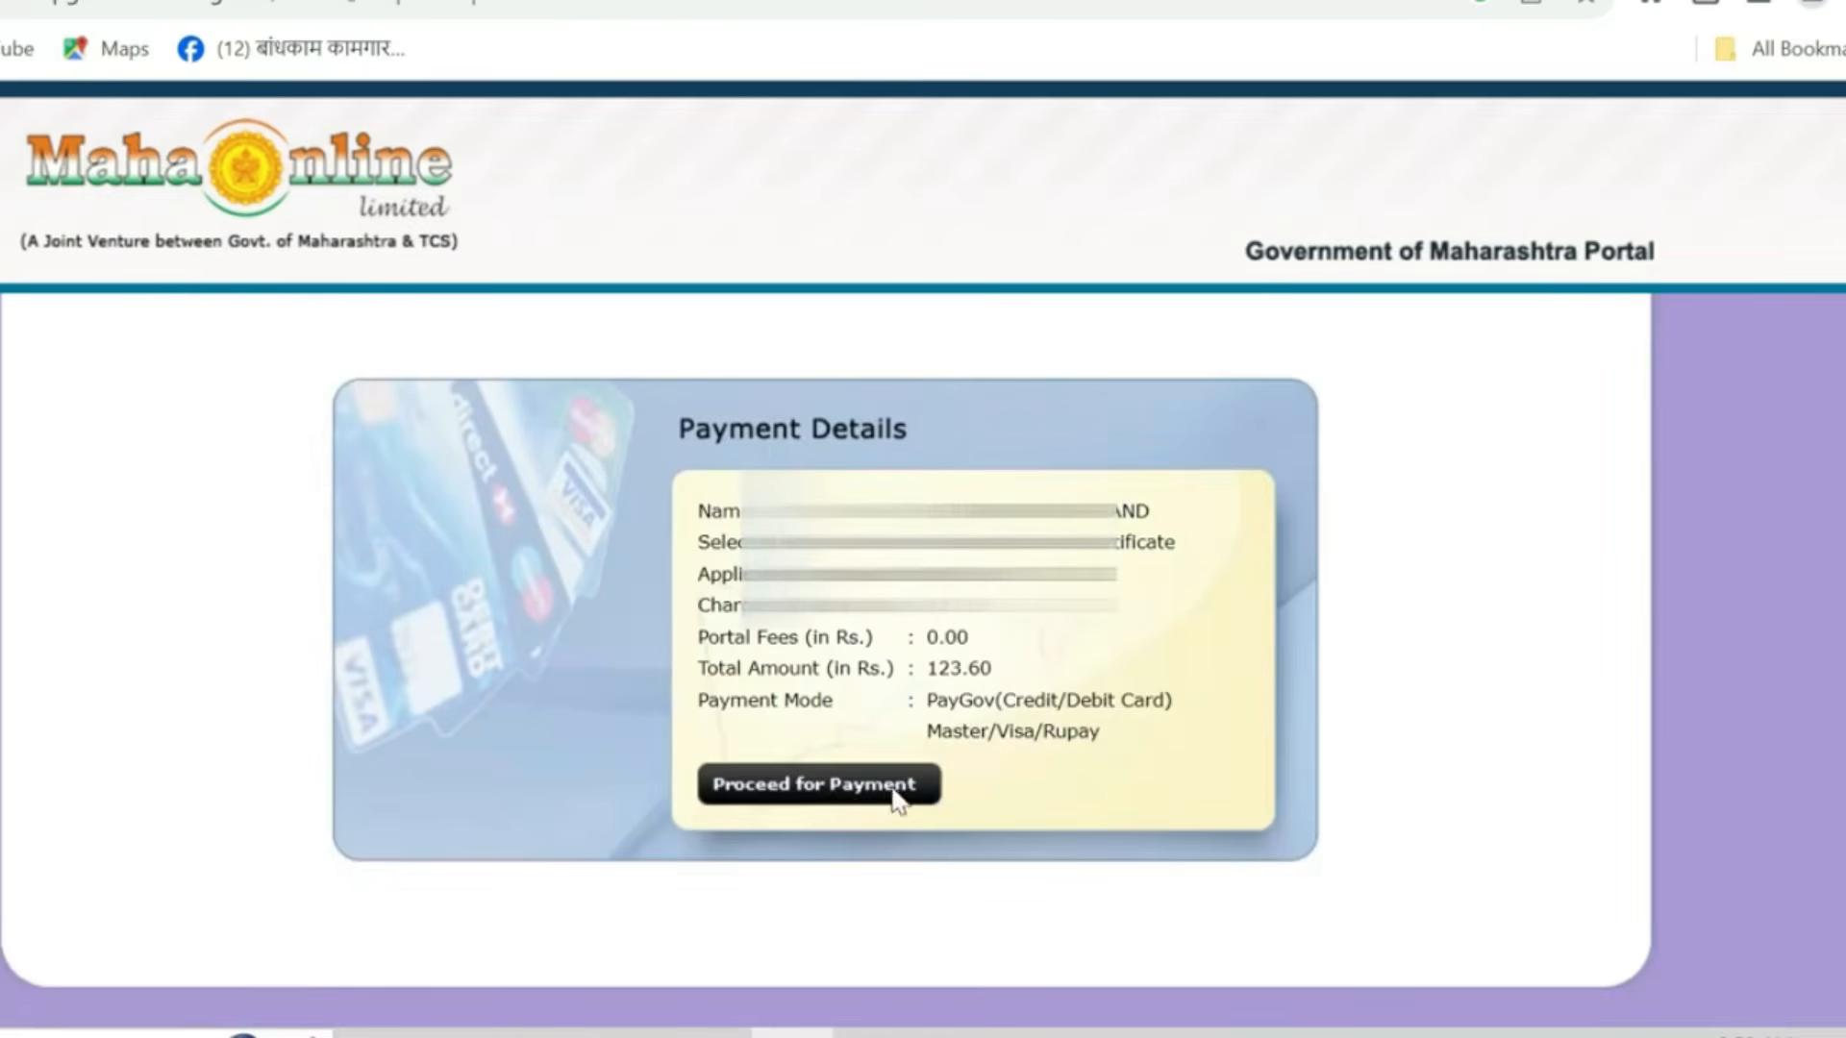
click(830, 784)
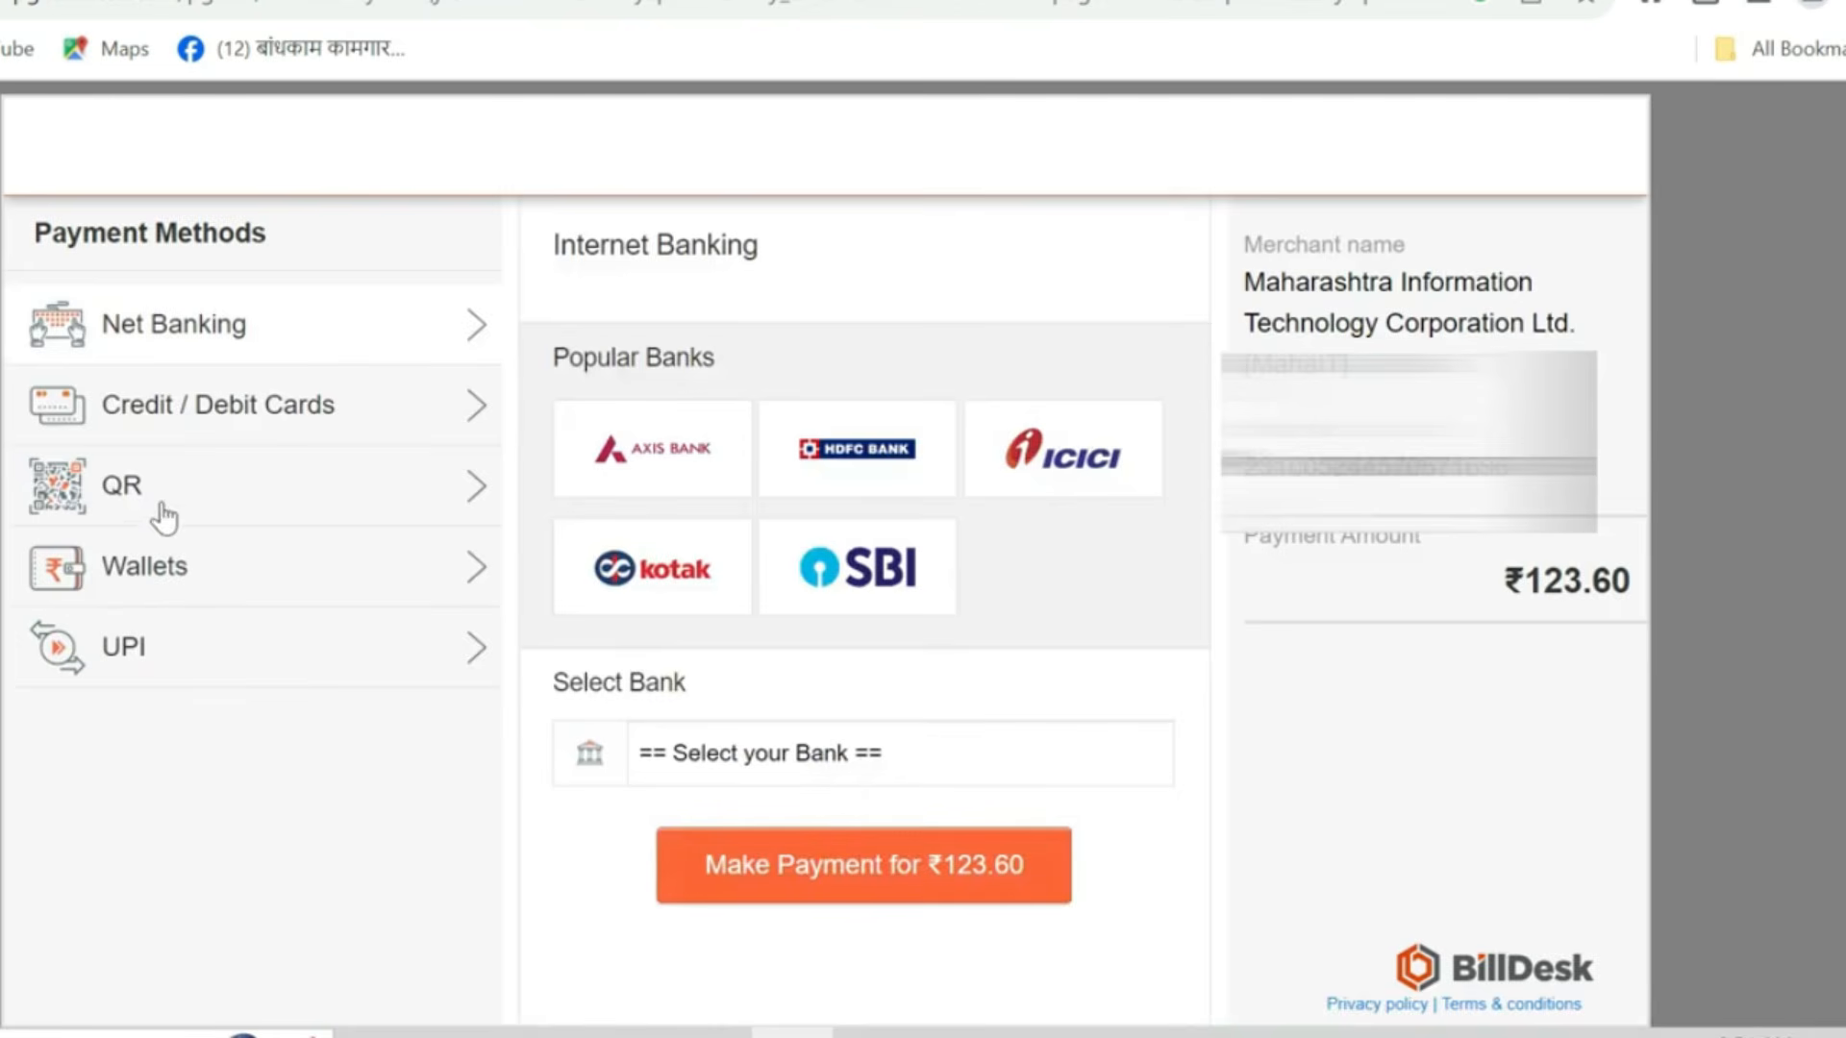
click(215, 501)
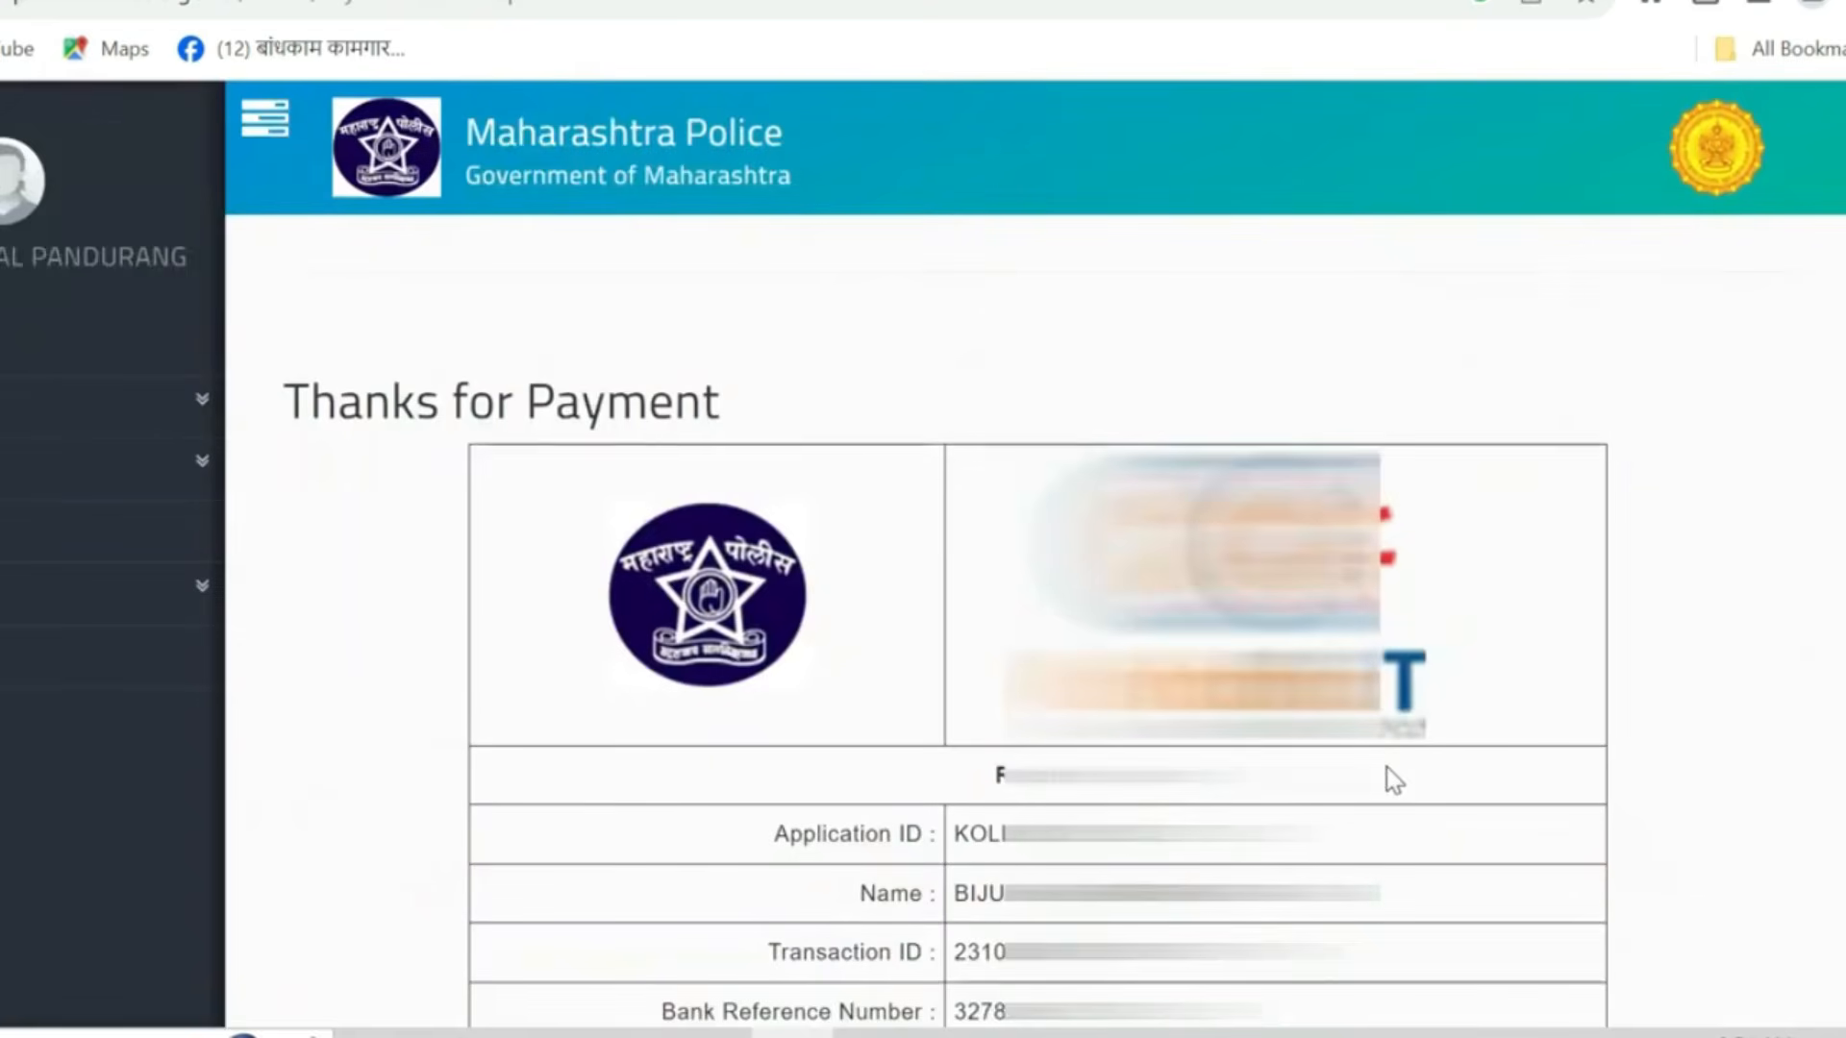
- Save the payment receipt from the payment confirmation page
scroll(755, 589, down, 10)
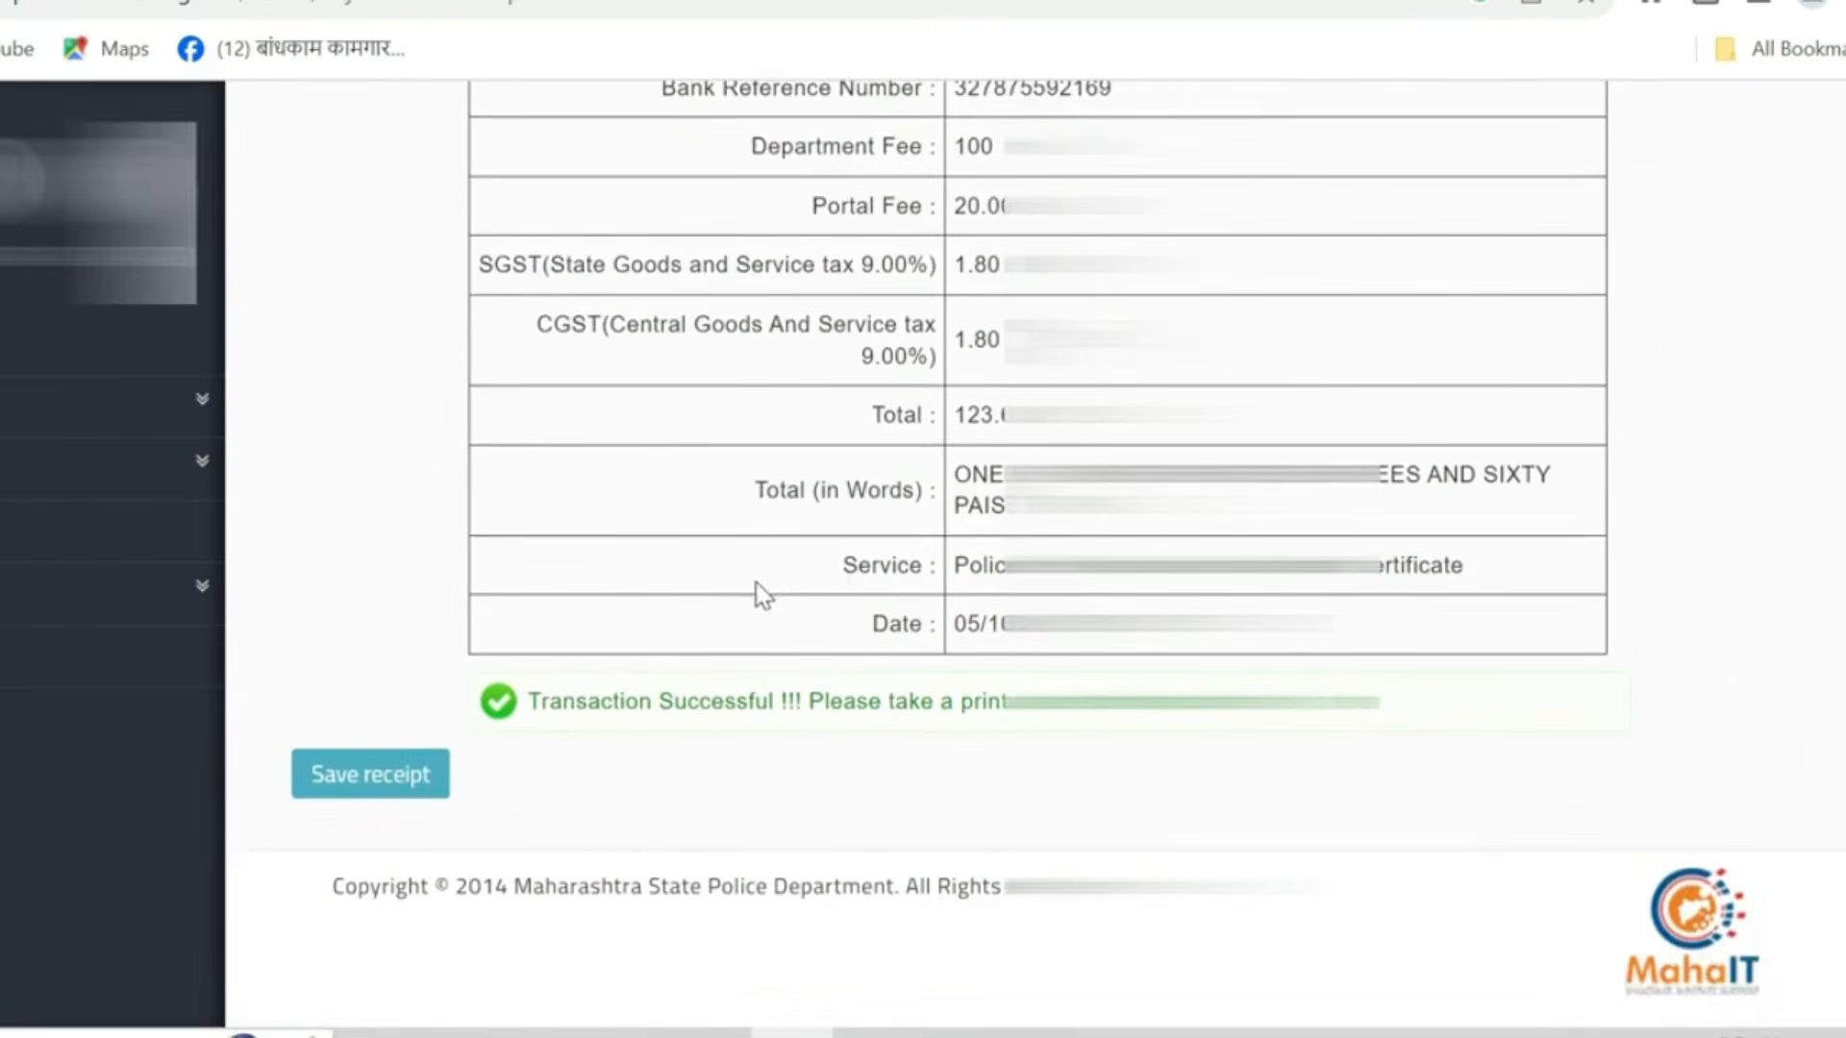
click(391, 773)
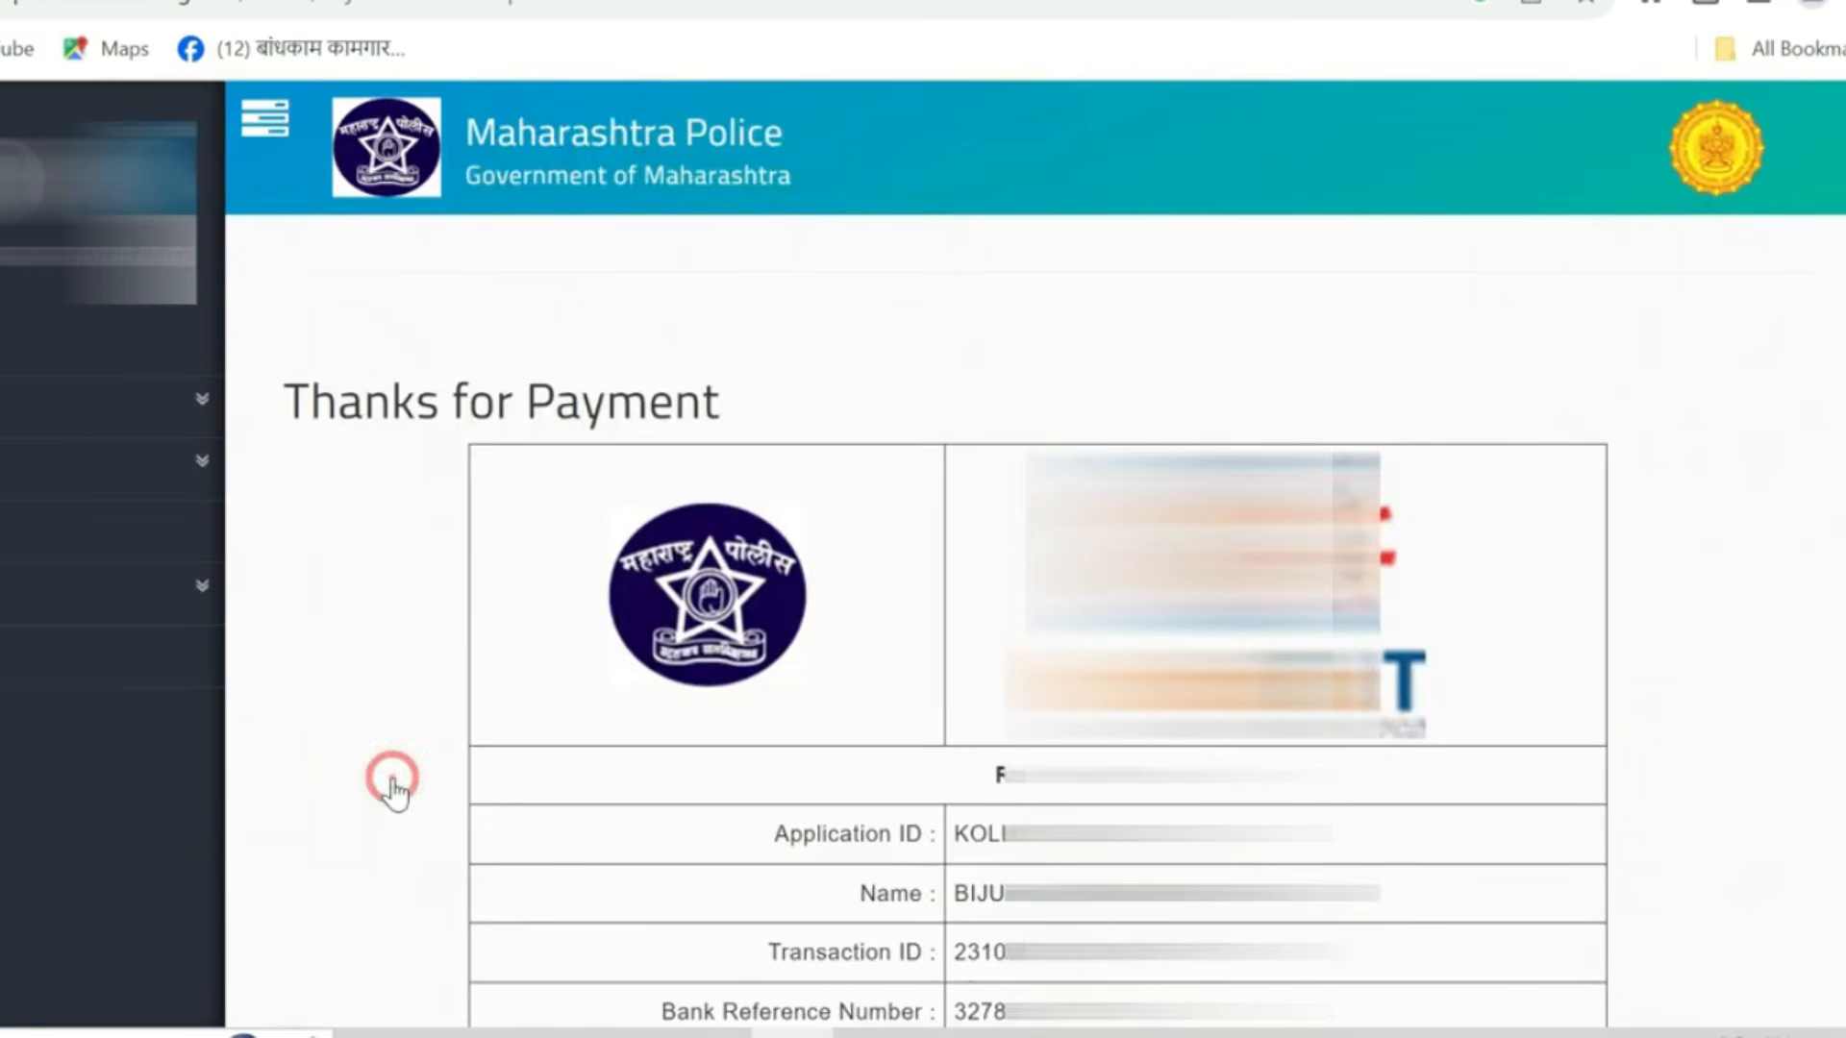
scroll(989, 787, up, 7)
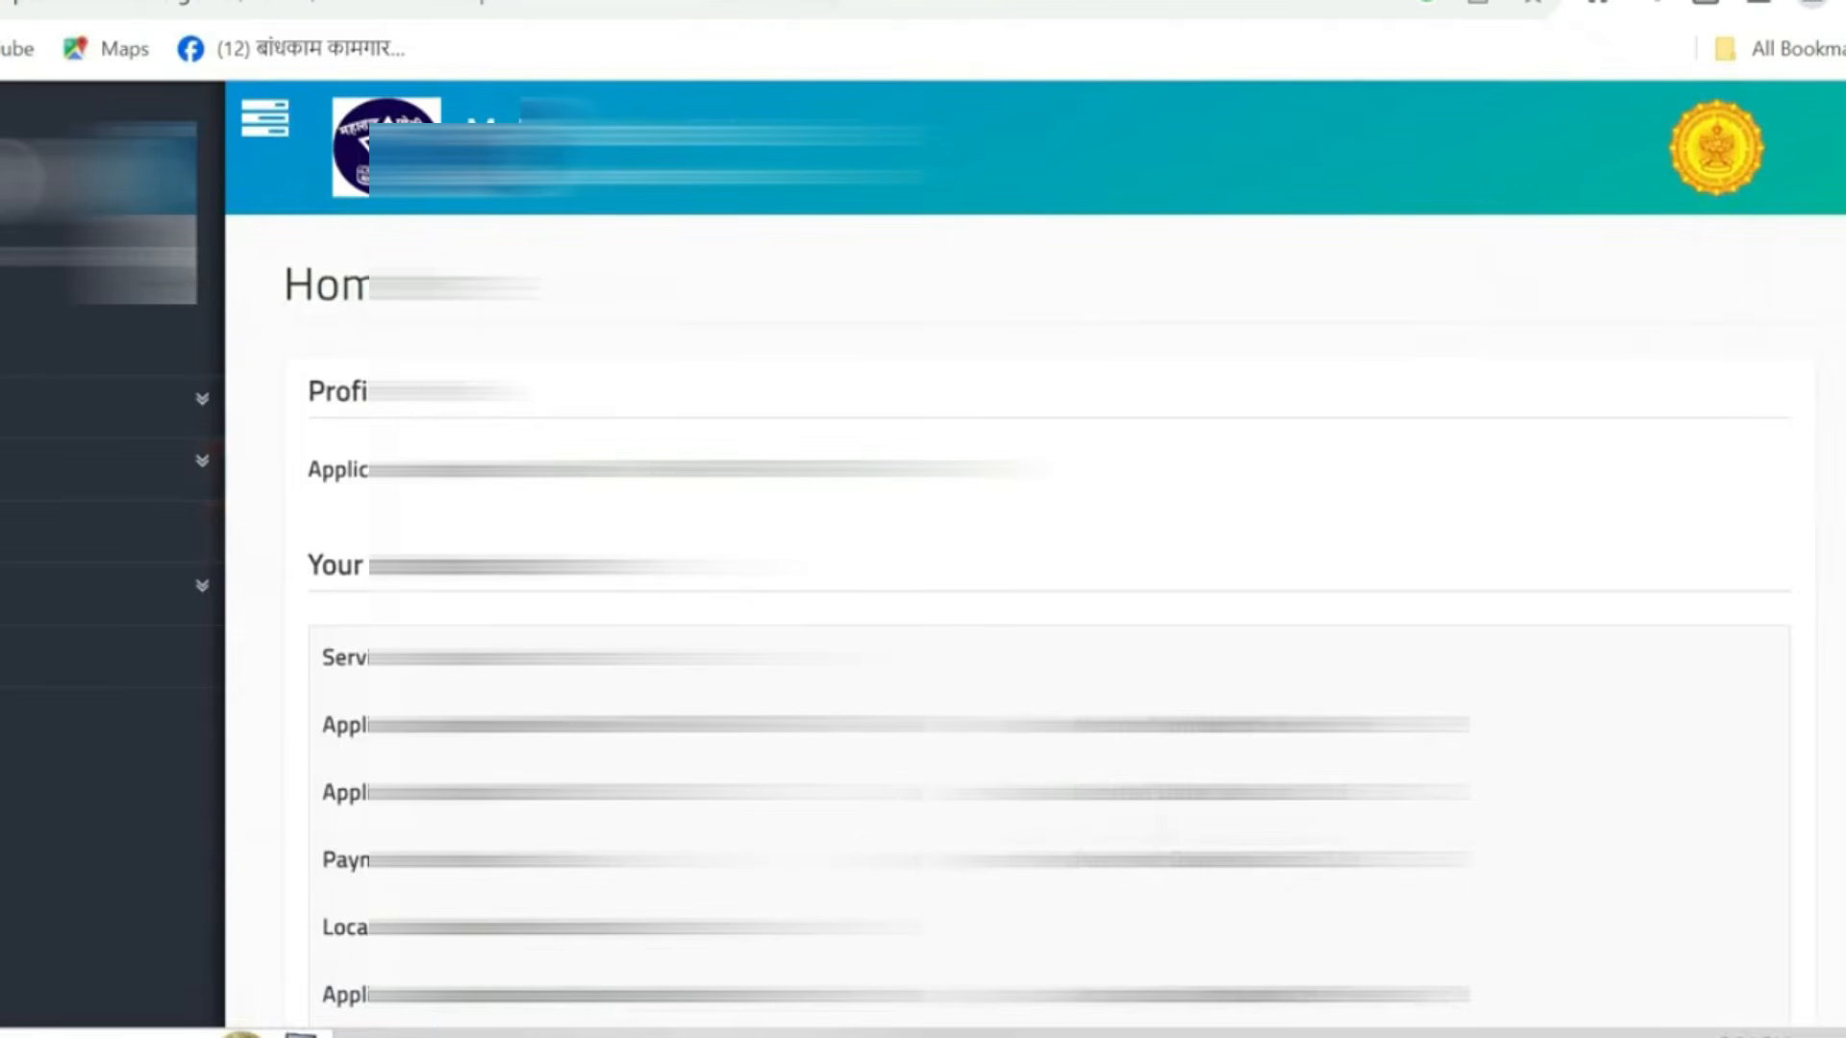
- Open Print Application from the download section and paste the application ID into the search field
click(140, 608)
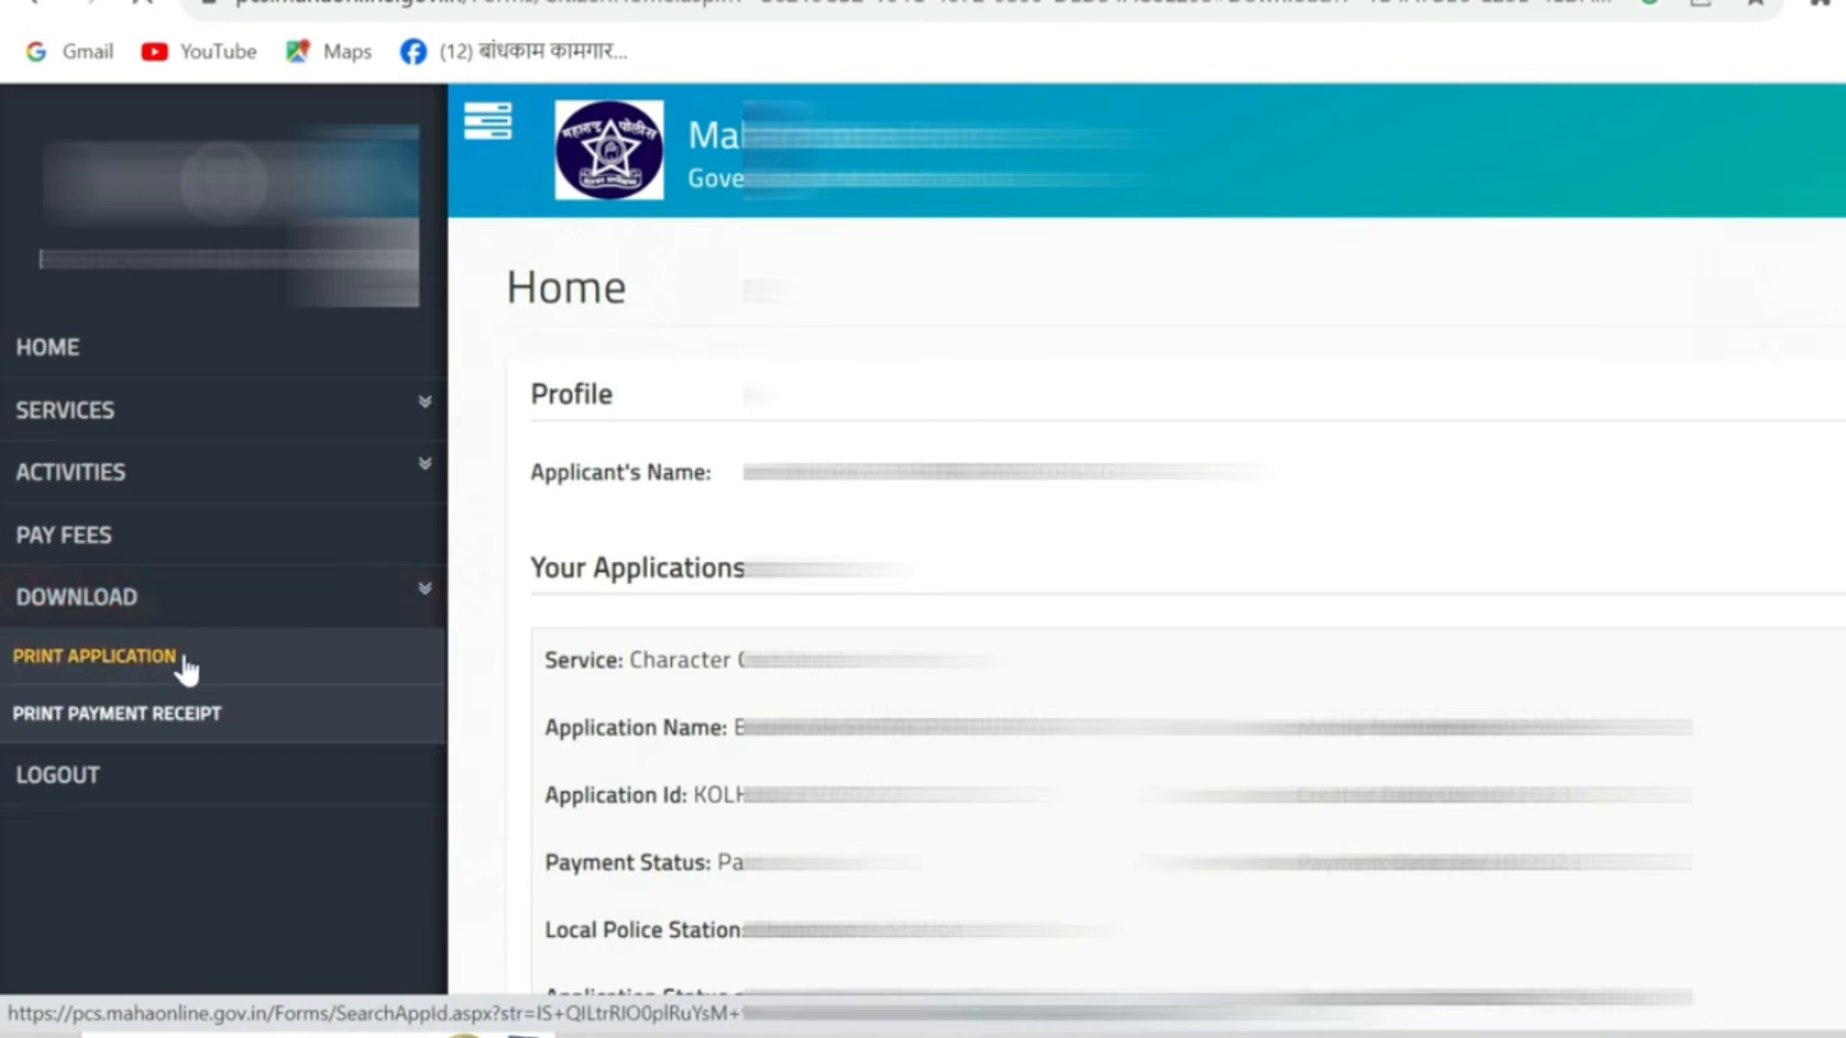
click(5, 657)
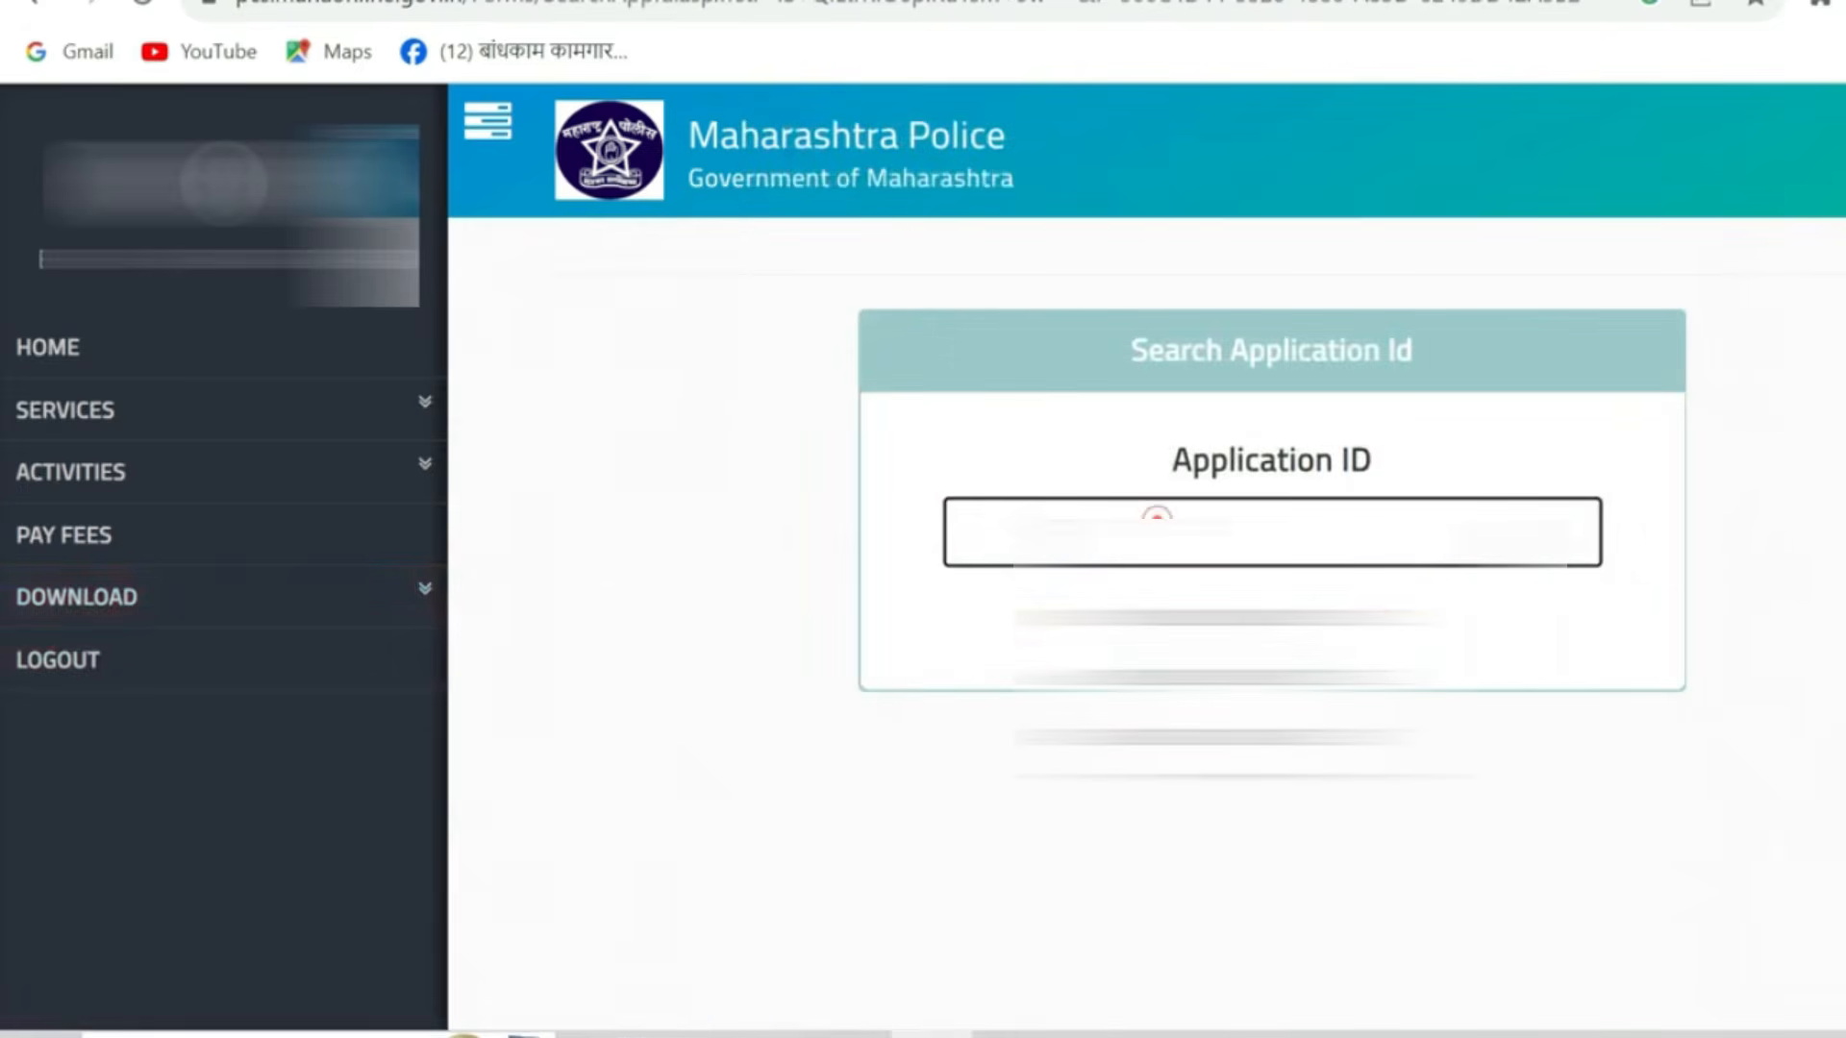
click(1152, 516)
key(ctrl+v)
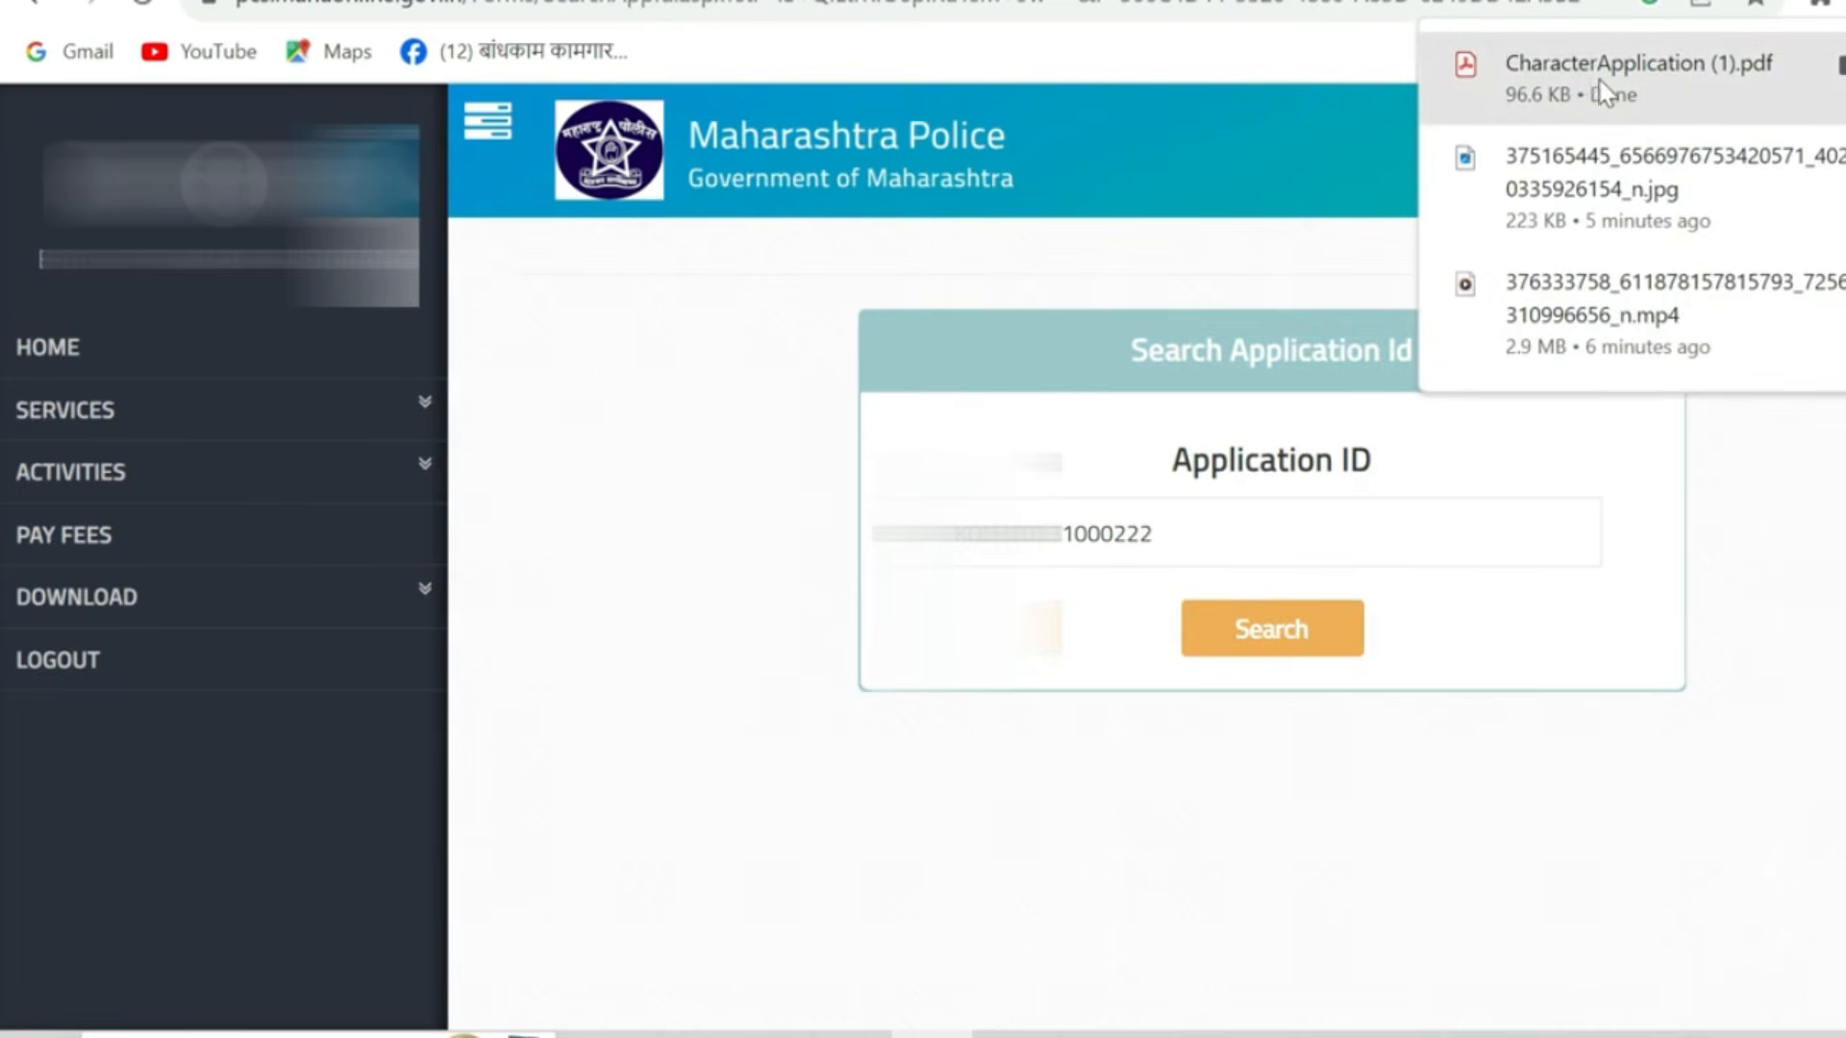
- Open the downloaded CharacterApplication PDF and scroll through the printed application
click(1675, 89)
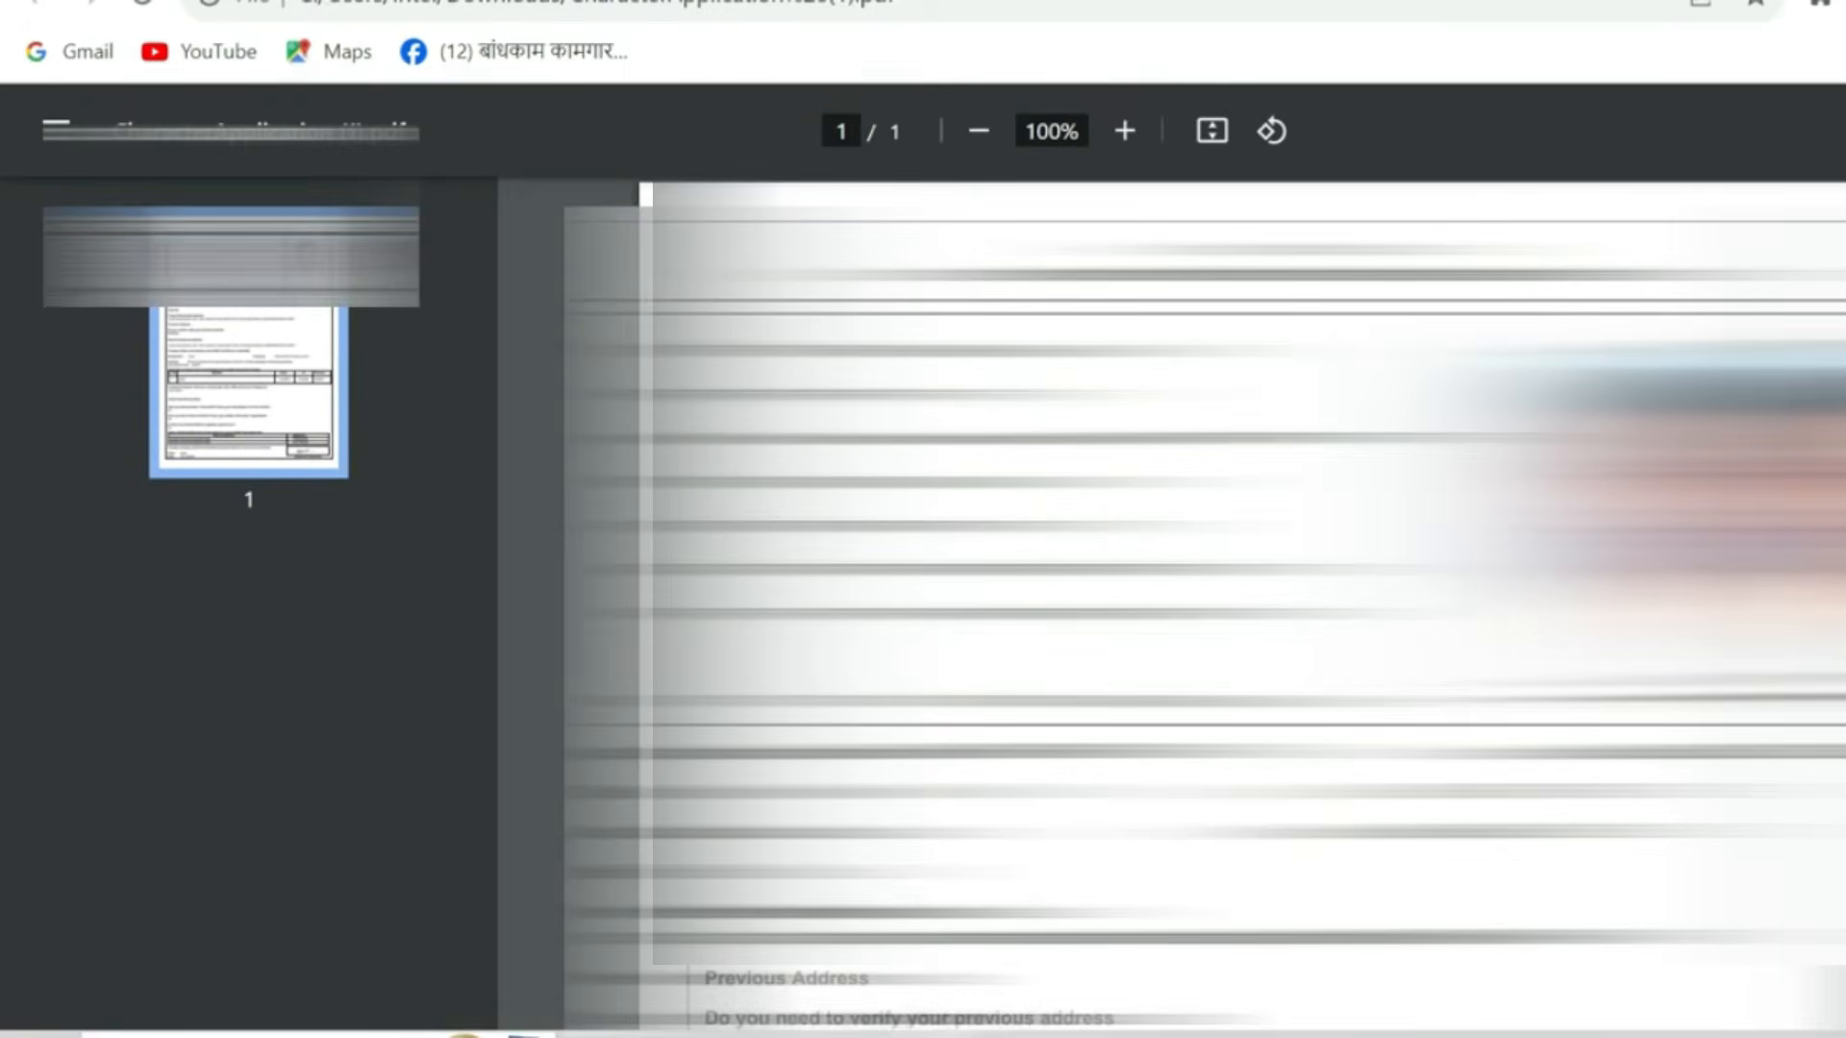
scroll(1207, 604, down, 5)
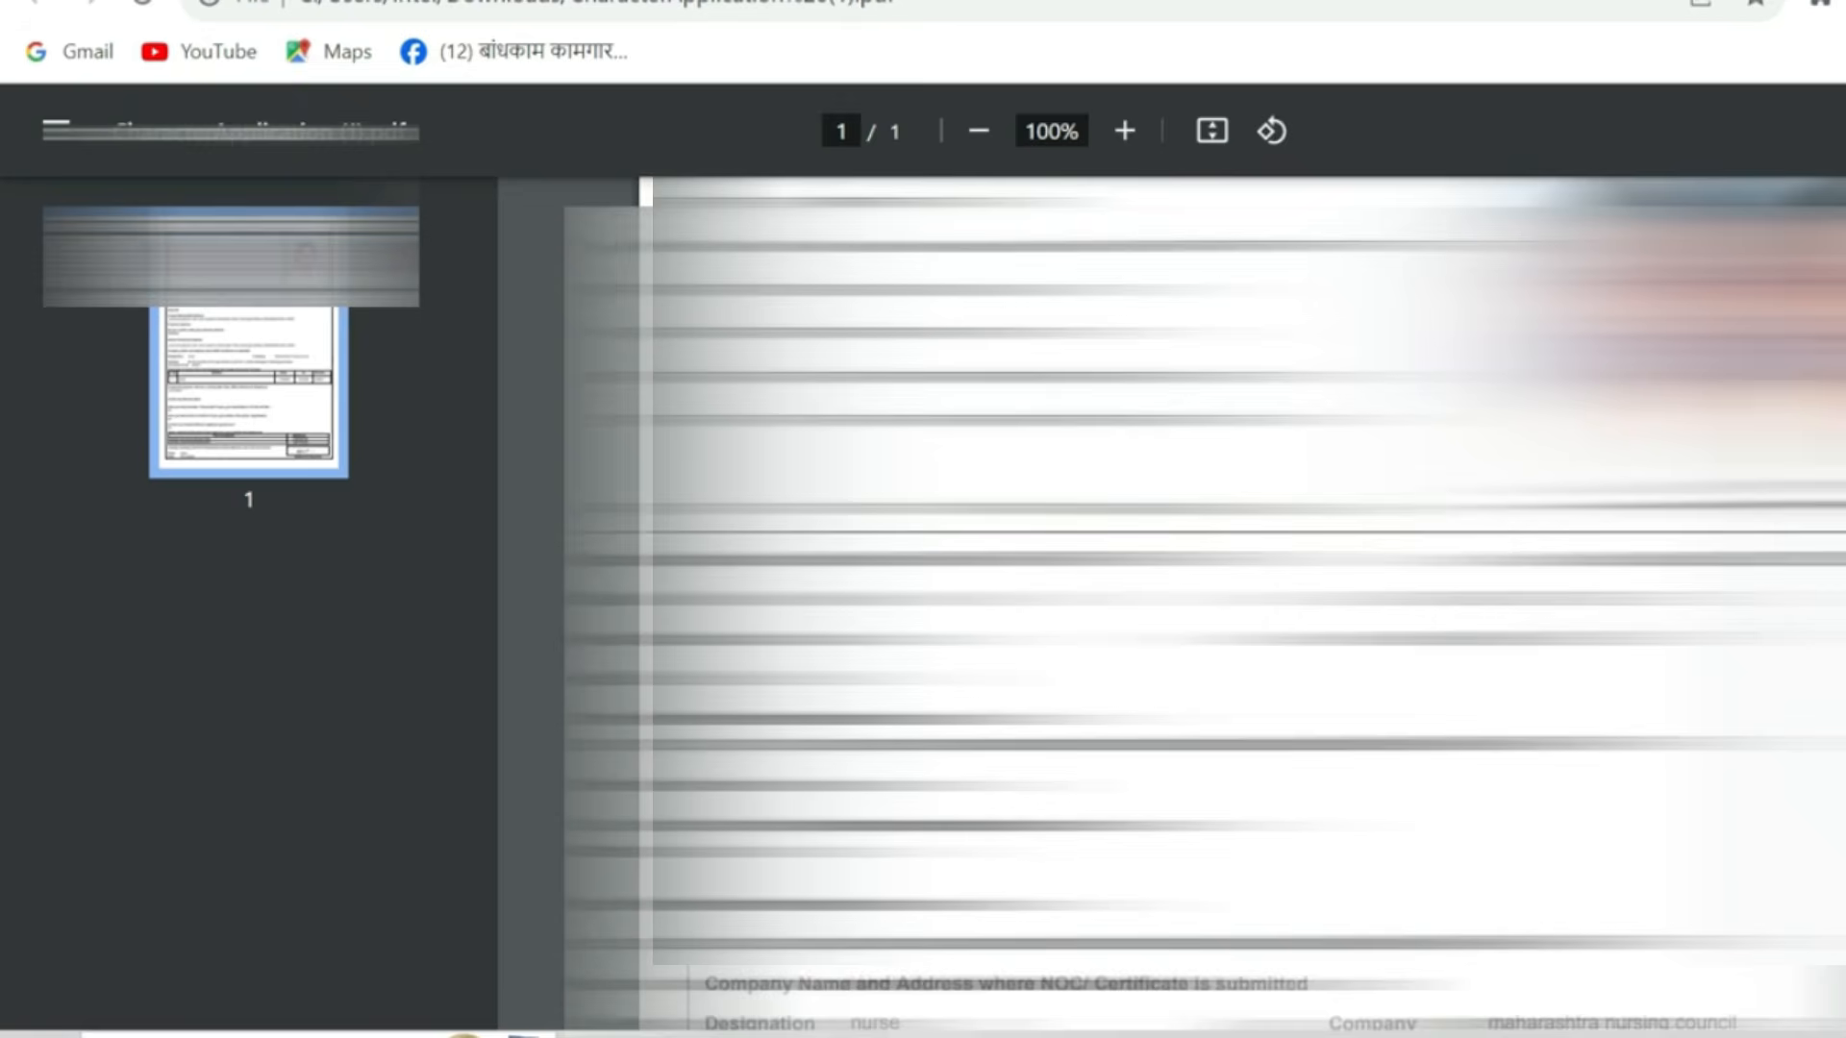
scroll(1207, 603, up, 3)
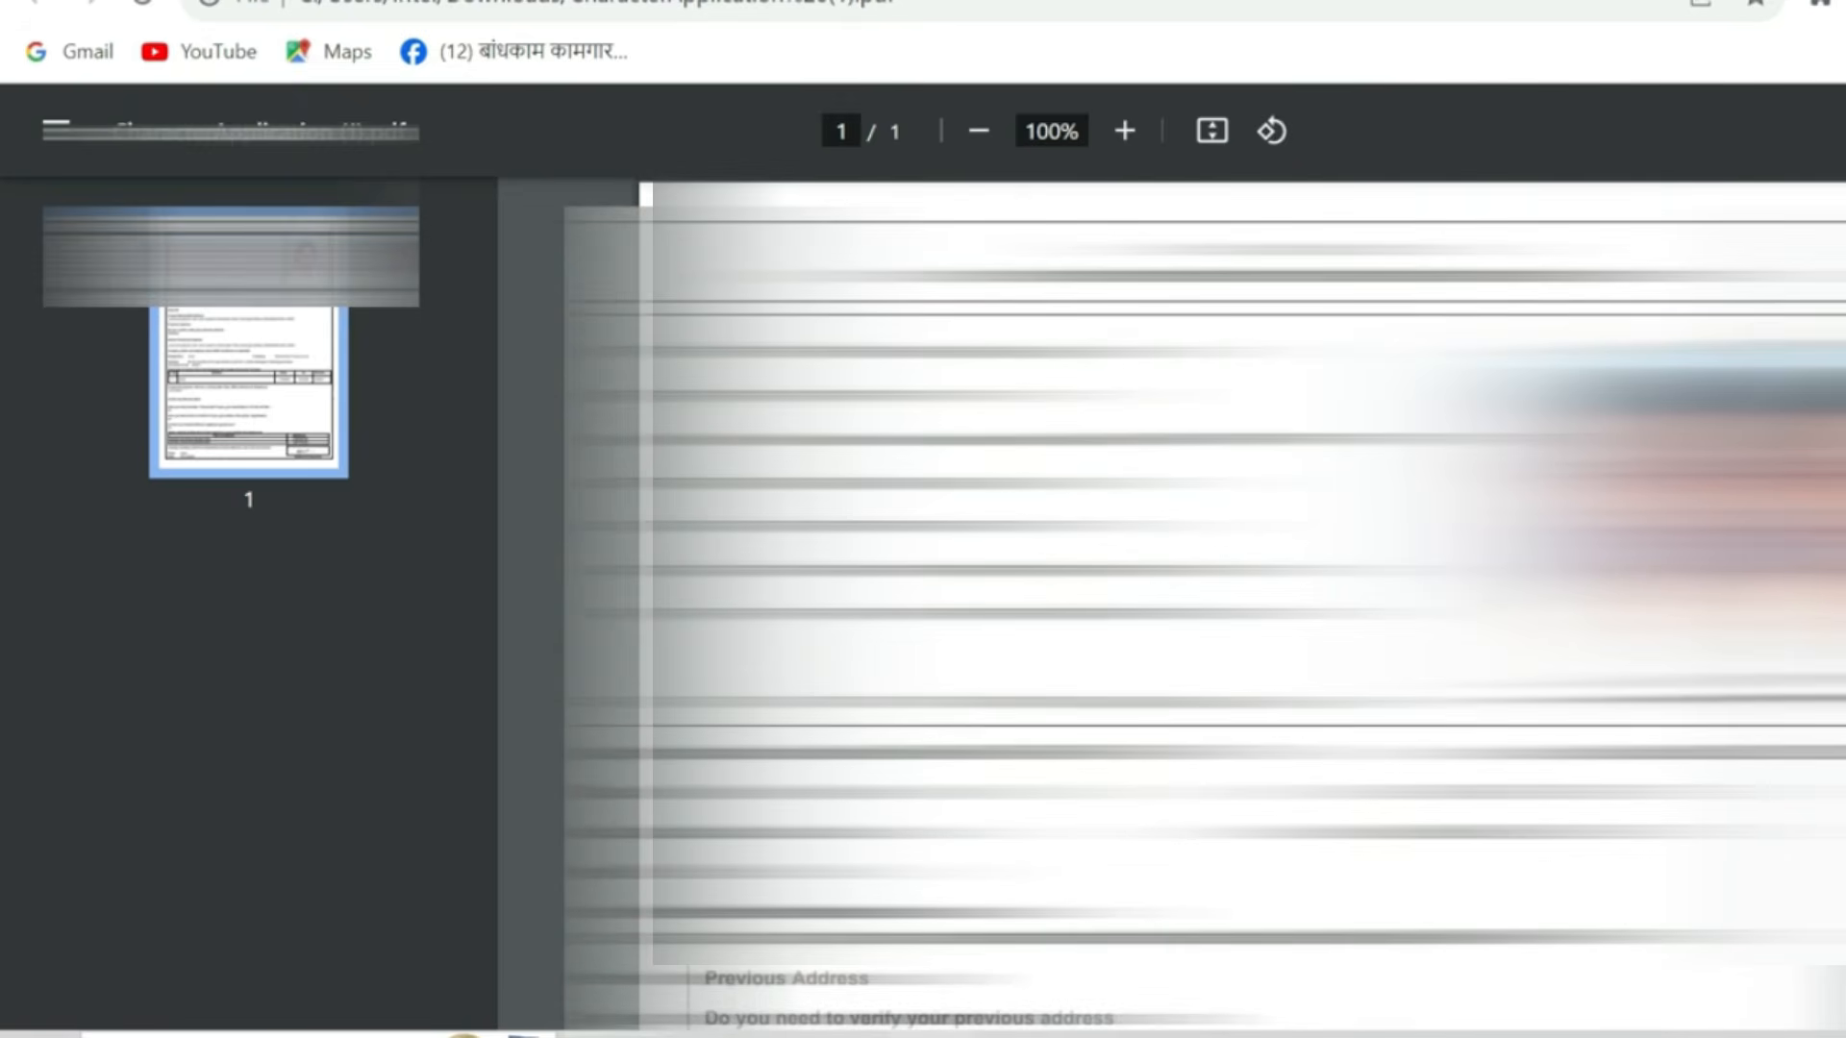
scroll(1207, 604, down, 3)
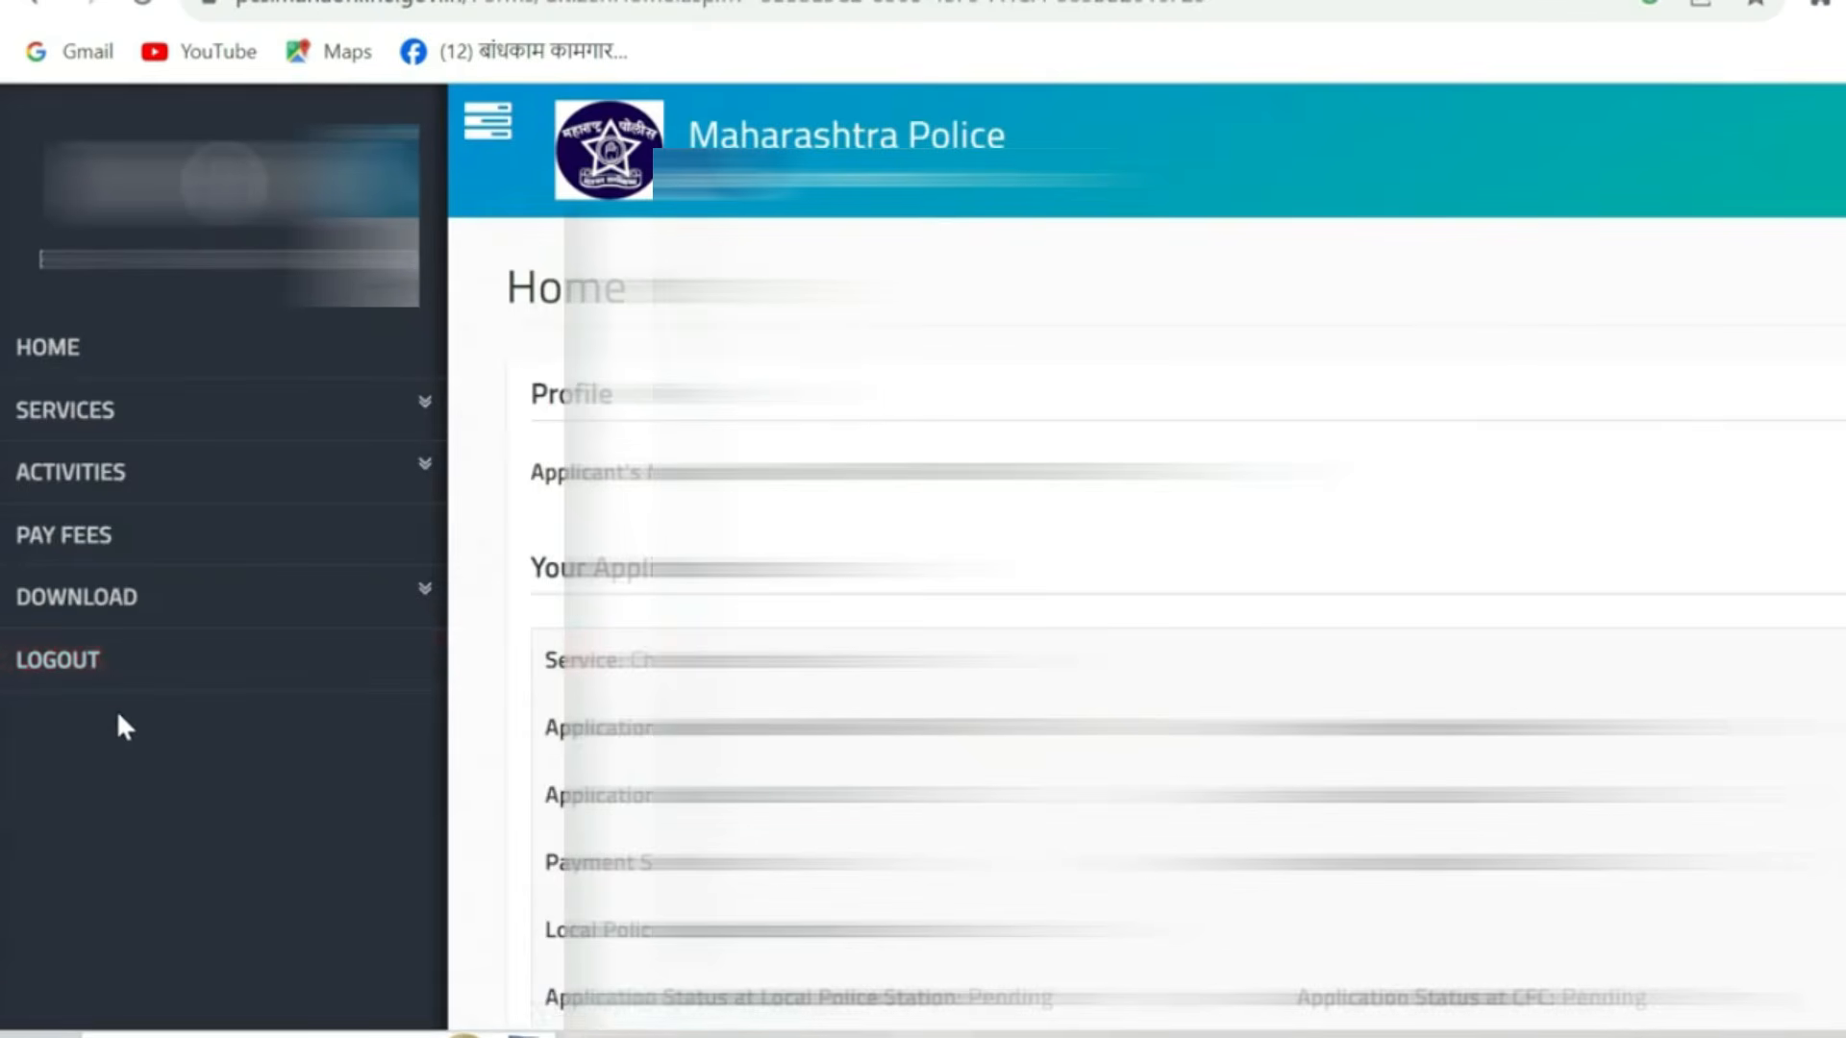
- Download the character certificate for the approved application from the dashboard
scroll(176, 601, down, 3)
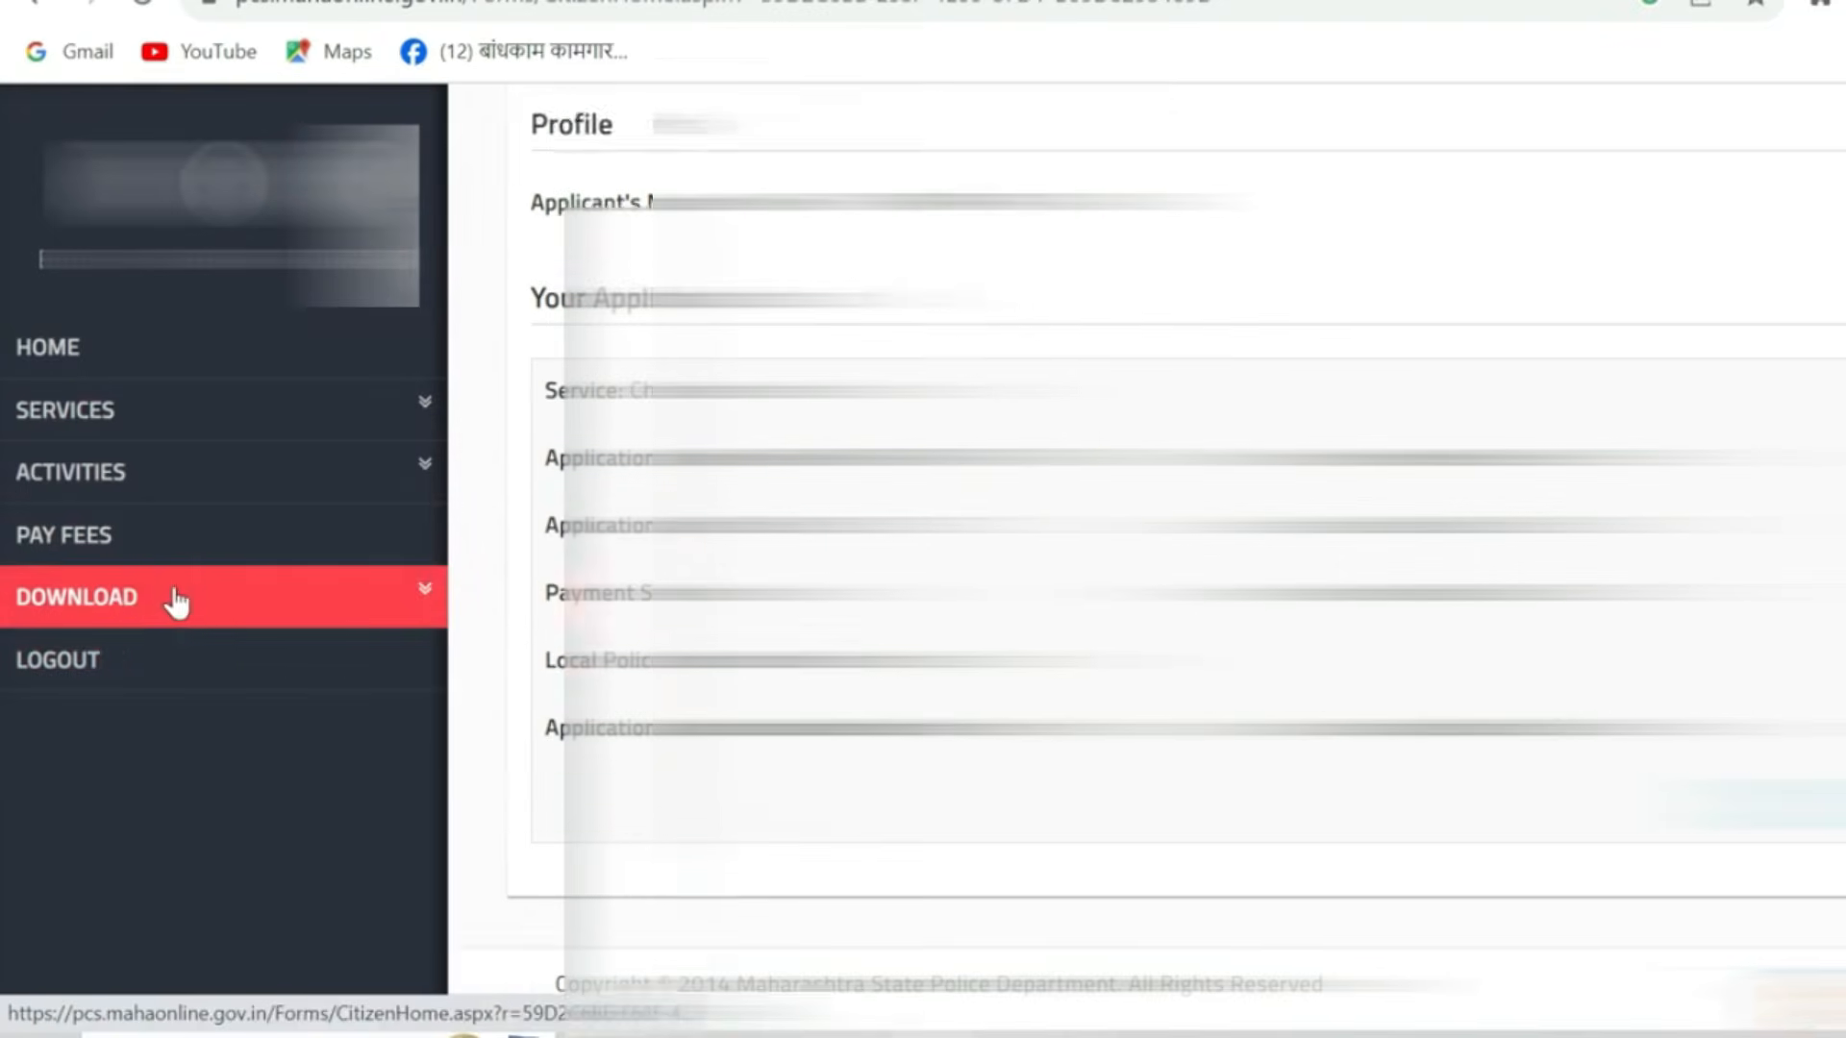
scroll(176, 600, down, 1)
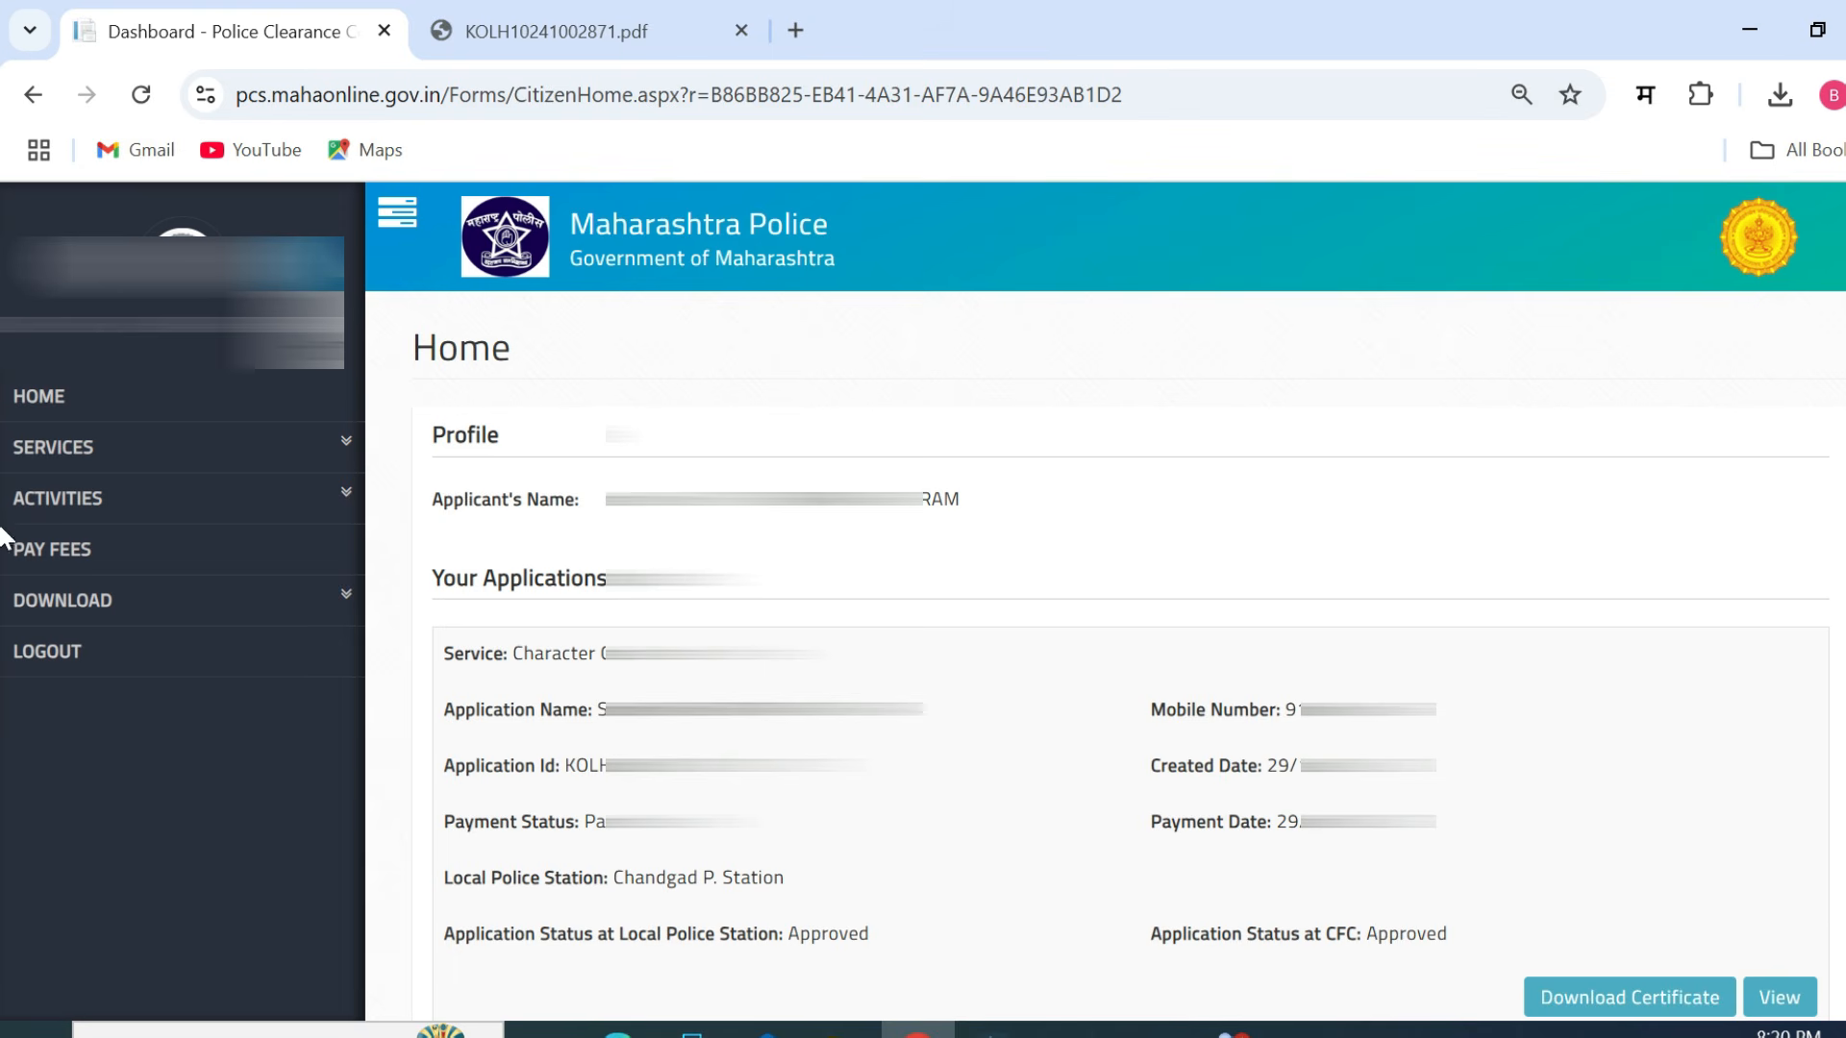
scroll(5, 548, down, 1)
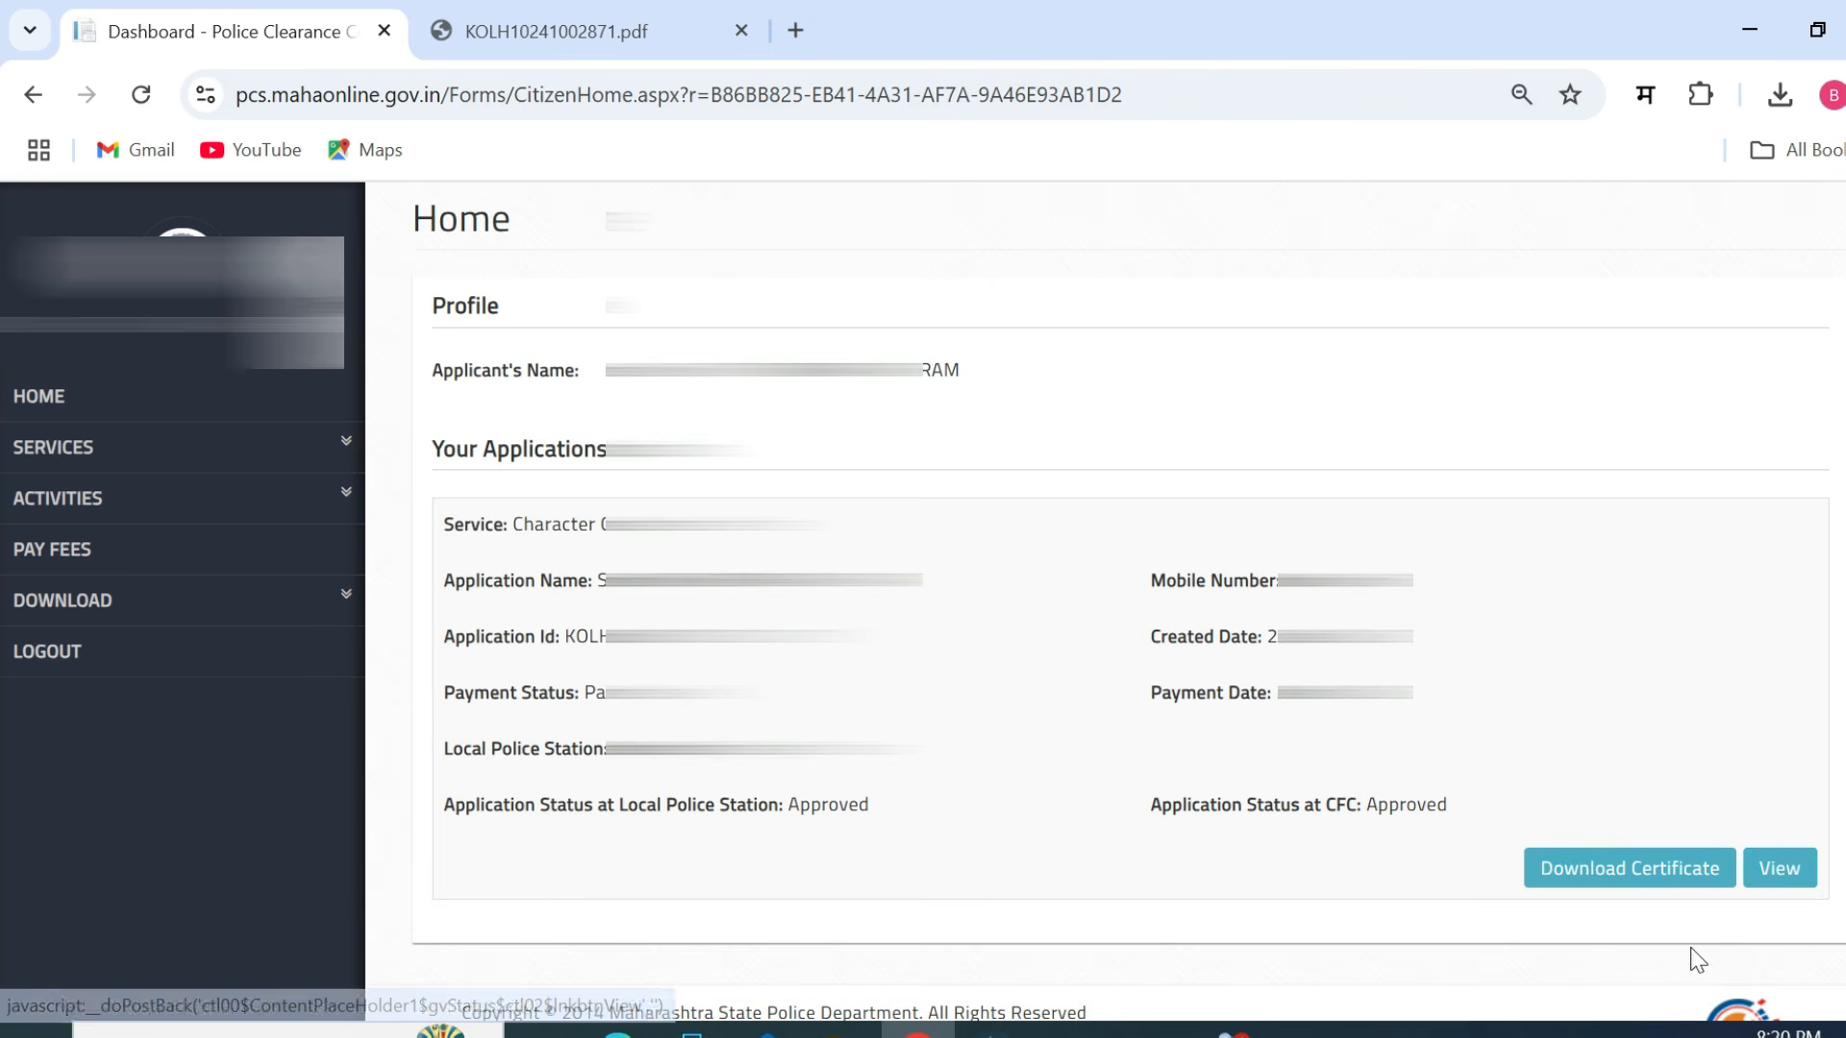
click(1653, 889)
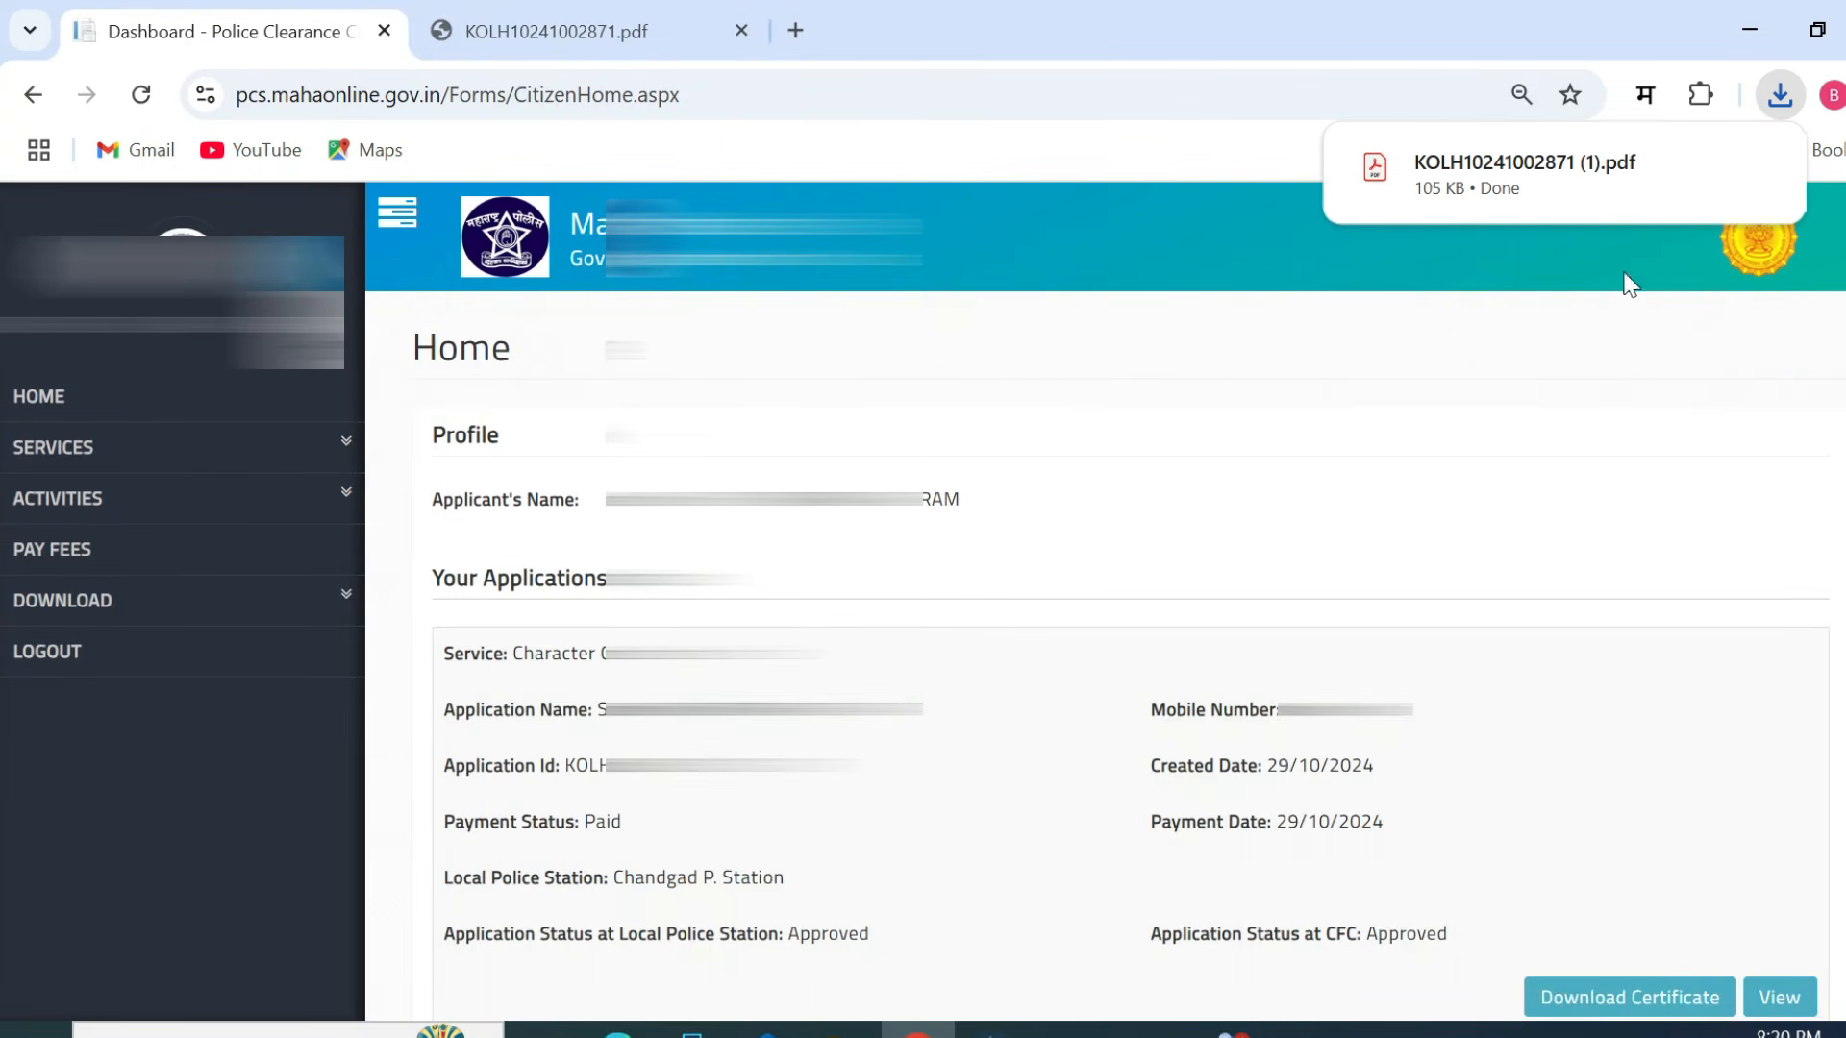
mouse_move(1587, 214)
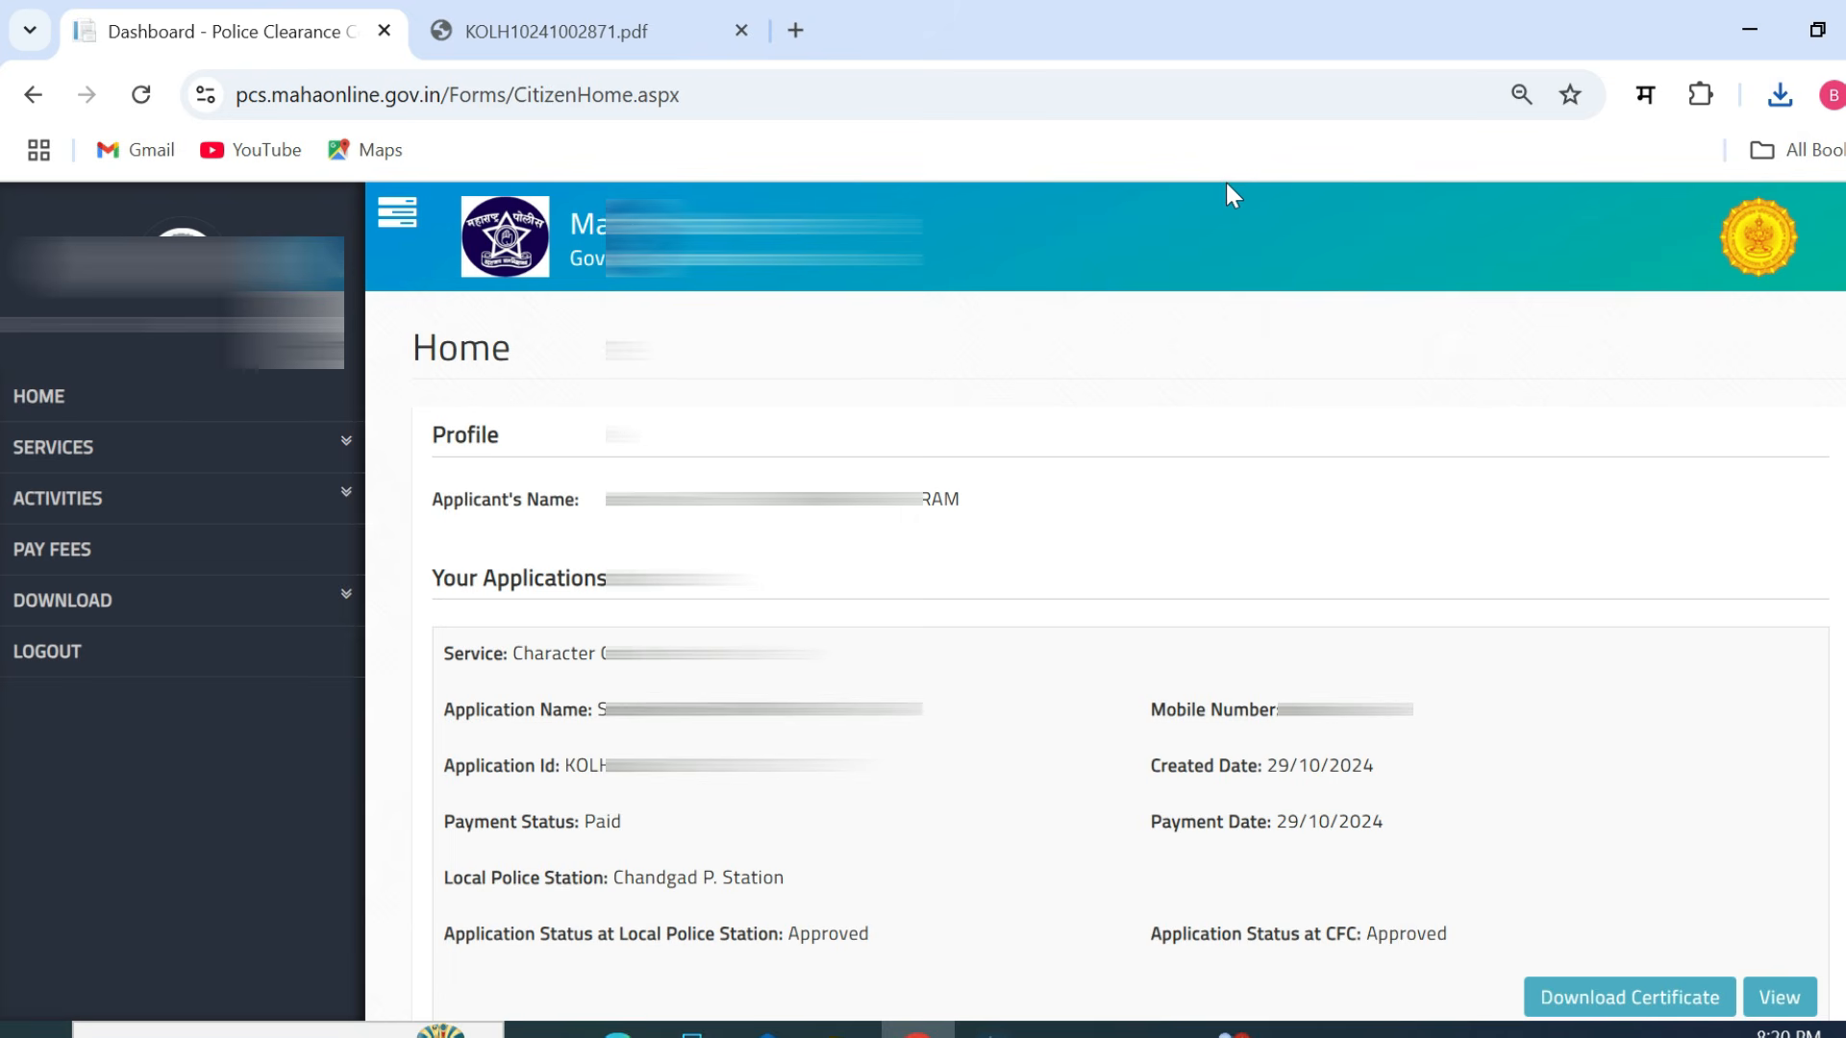
click(213, 89)
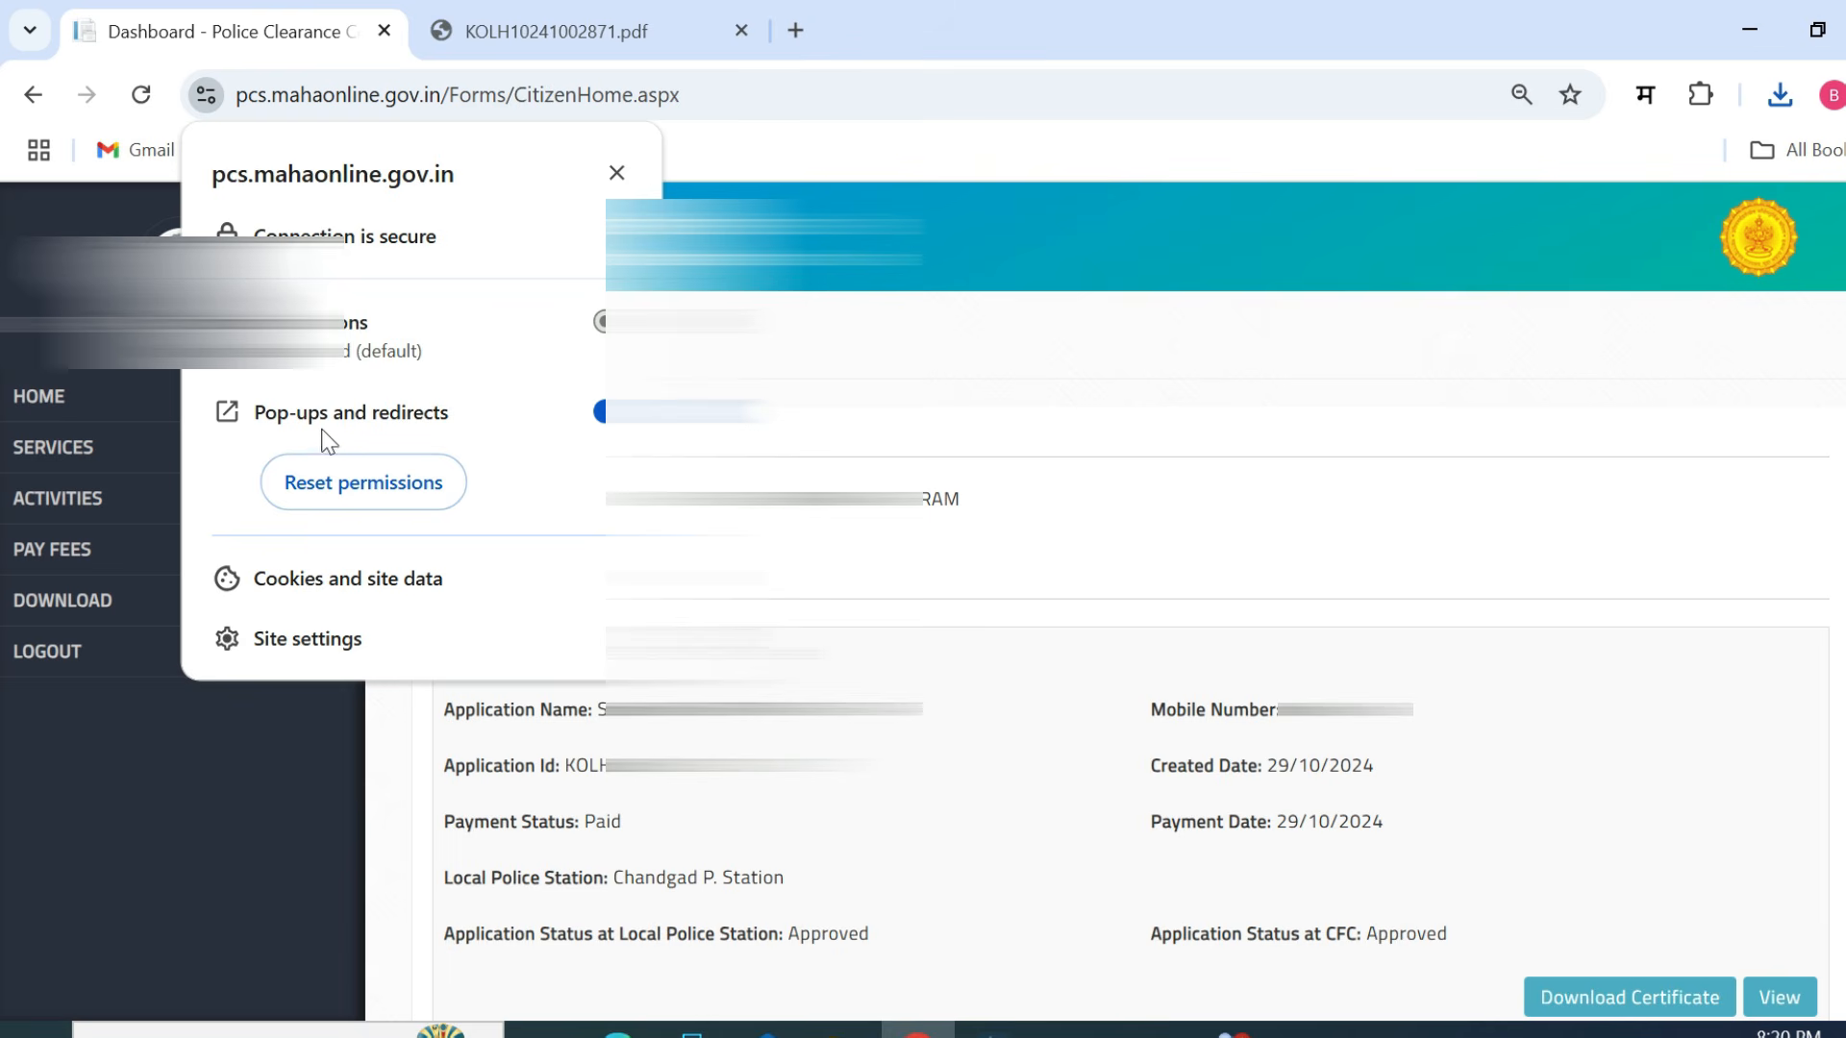
click(616, 174)
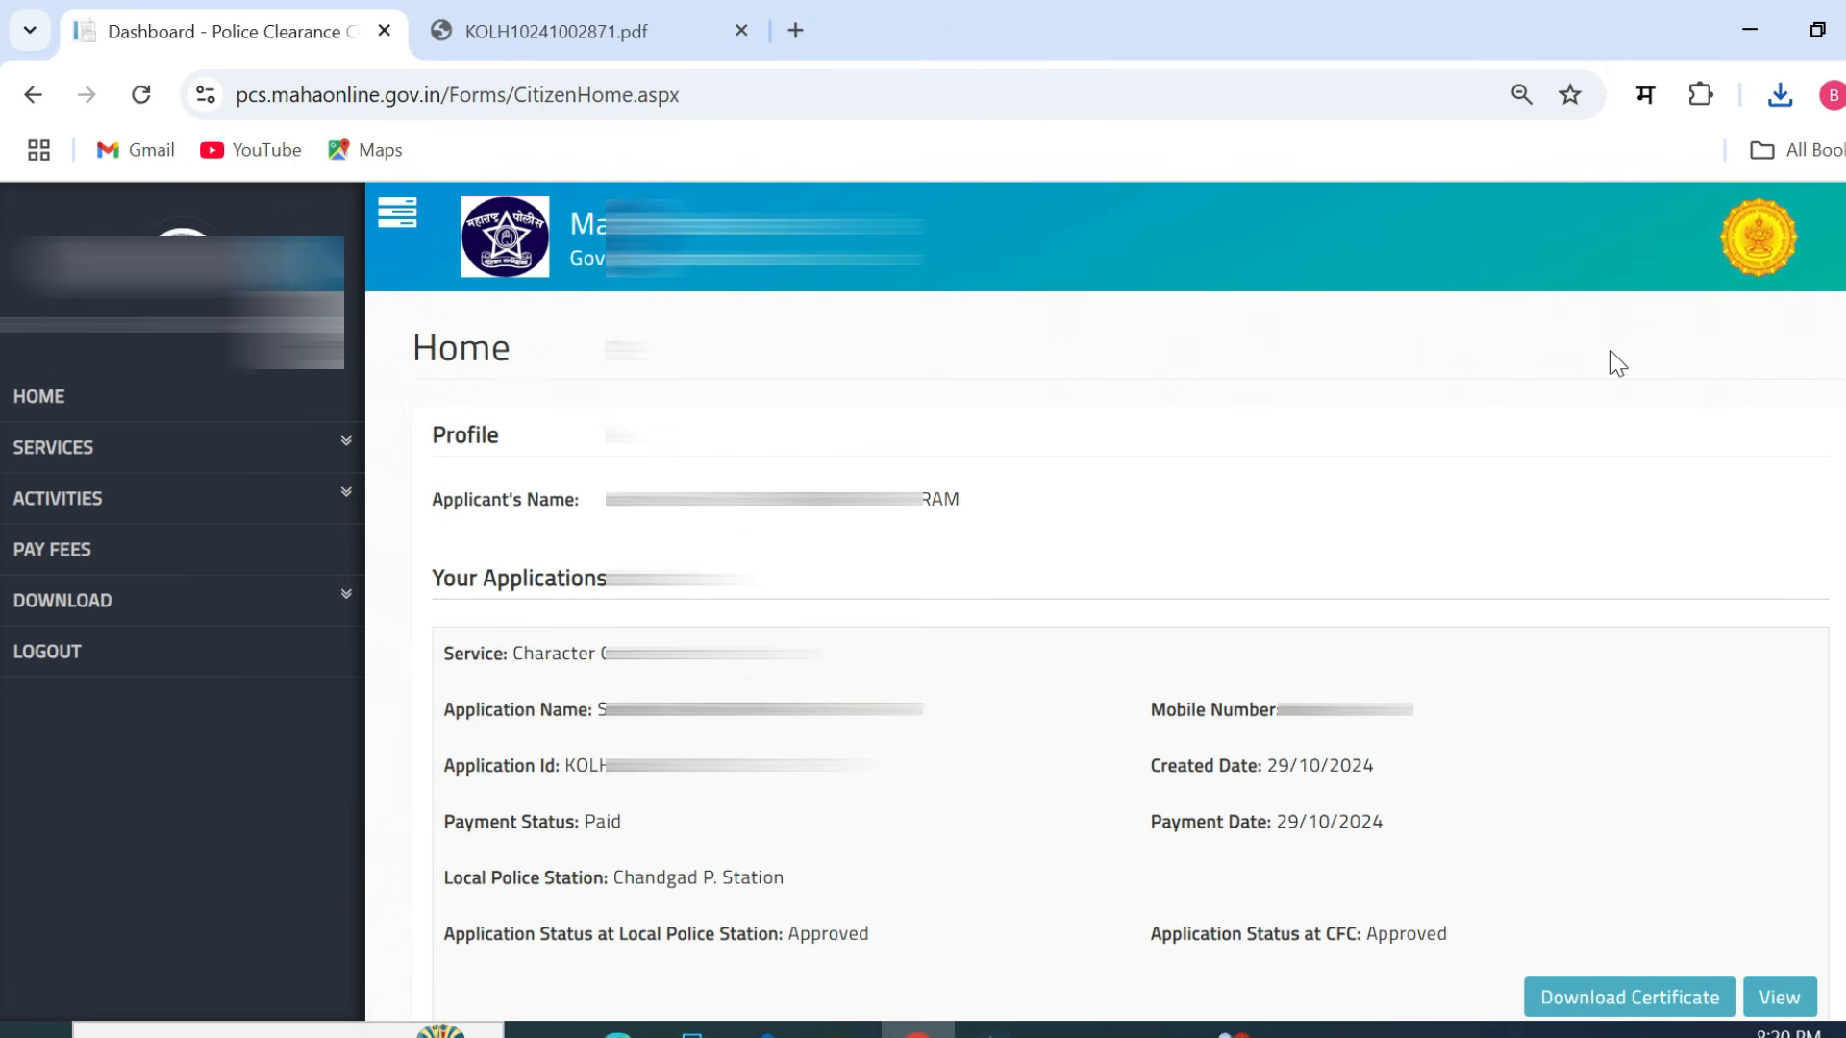
- Switch to the downloaded certificate PDF tab and scroll through the certificate
click(577, 11)
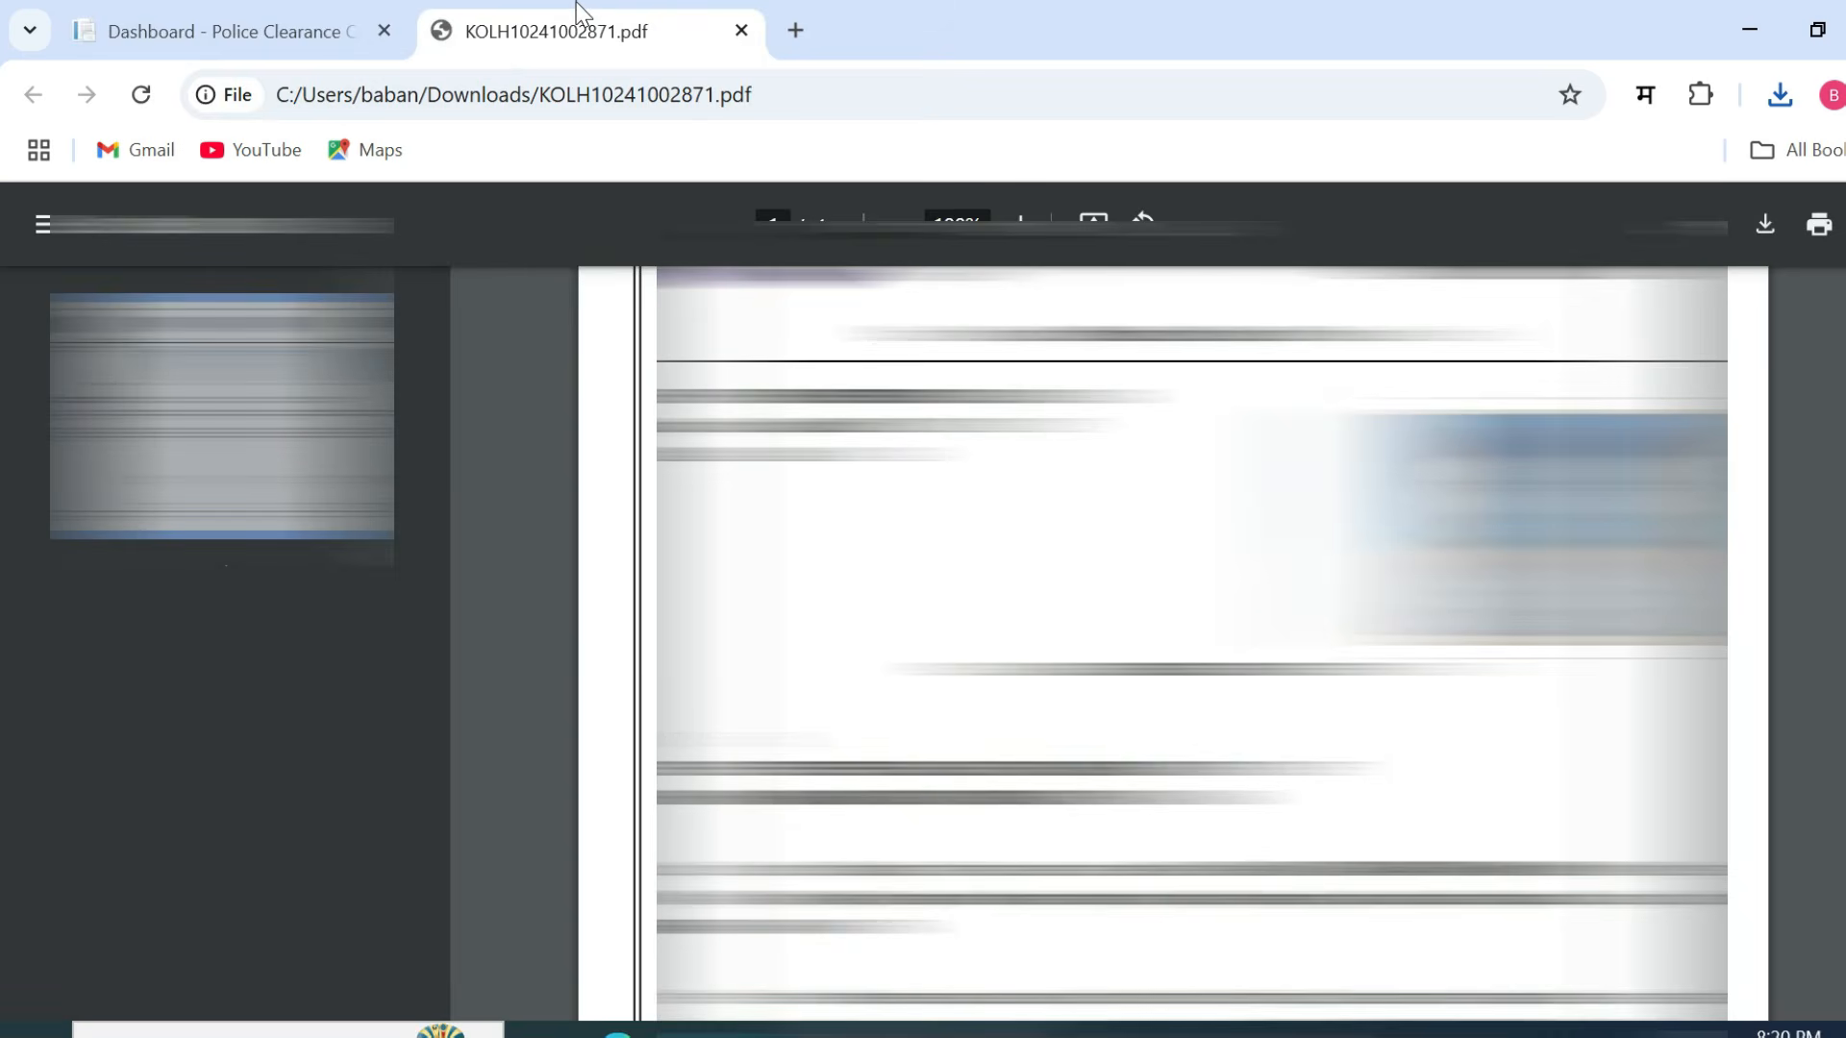
scroll(1193, 634, down, 5)
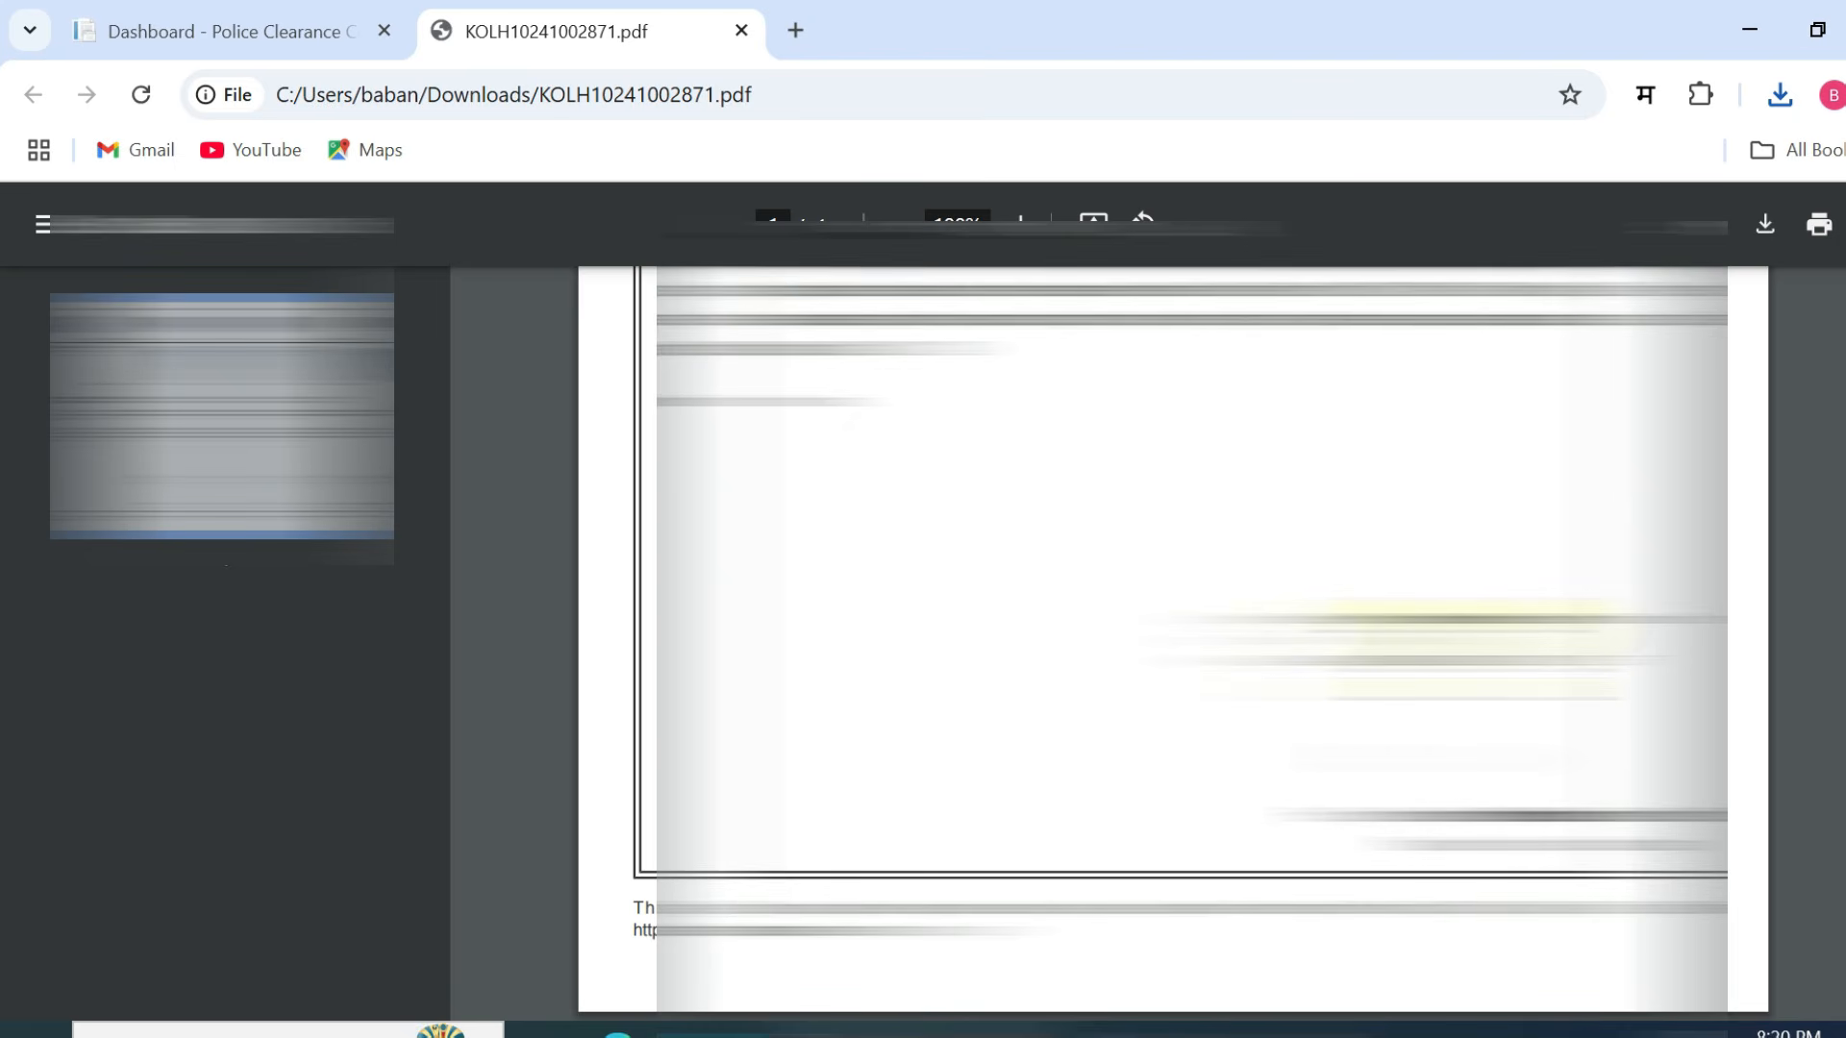